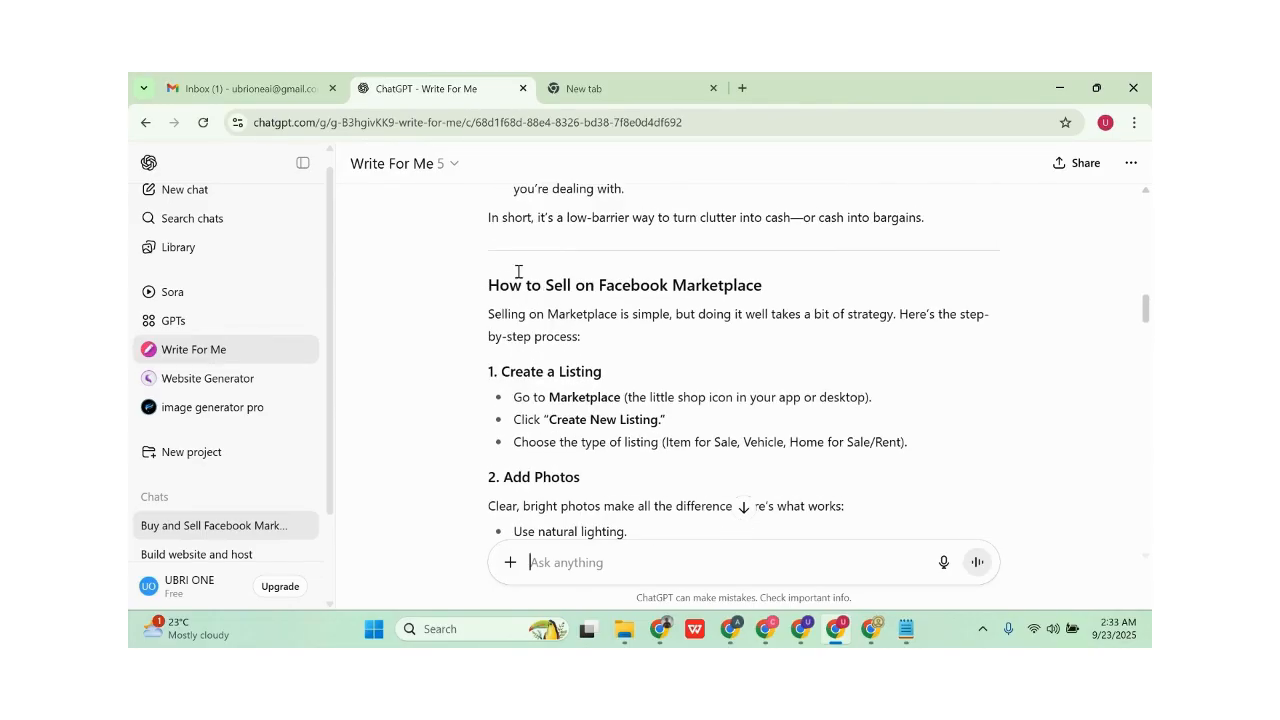
Create a blank Google Docs document in the empty browser tab
left_click(605, 92)
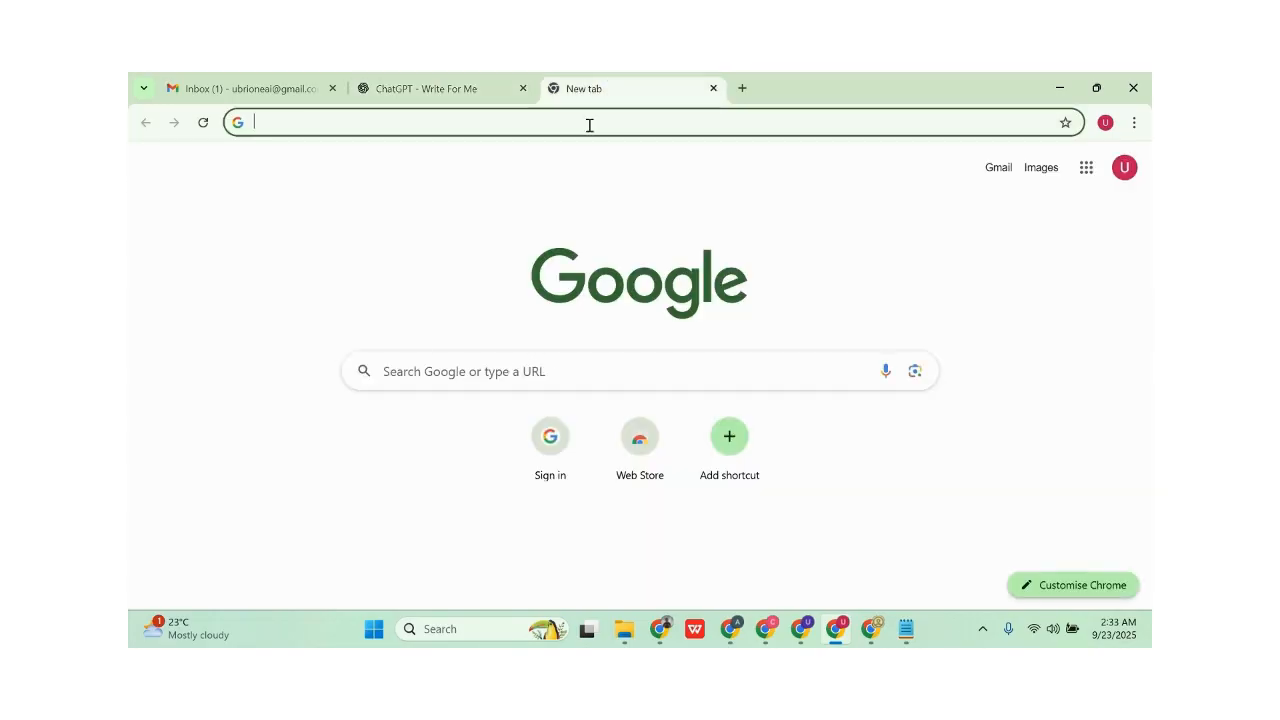
left_click(437, 89)
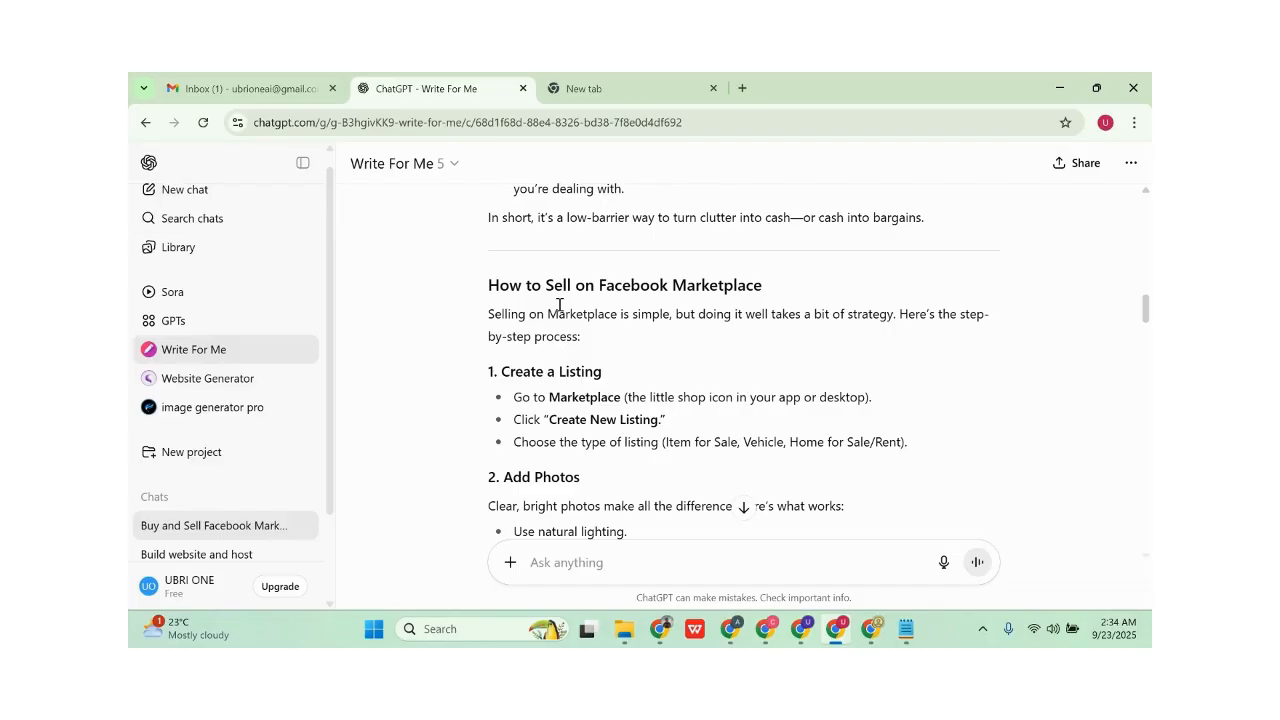
left_click(636, 98)
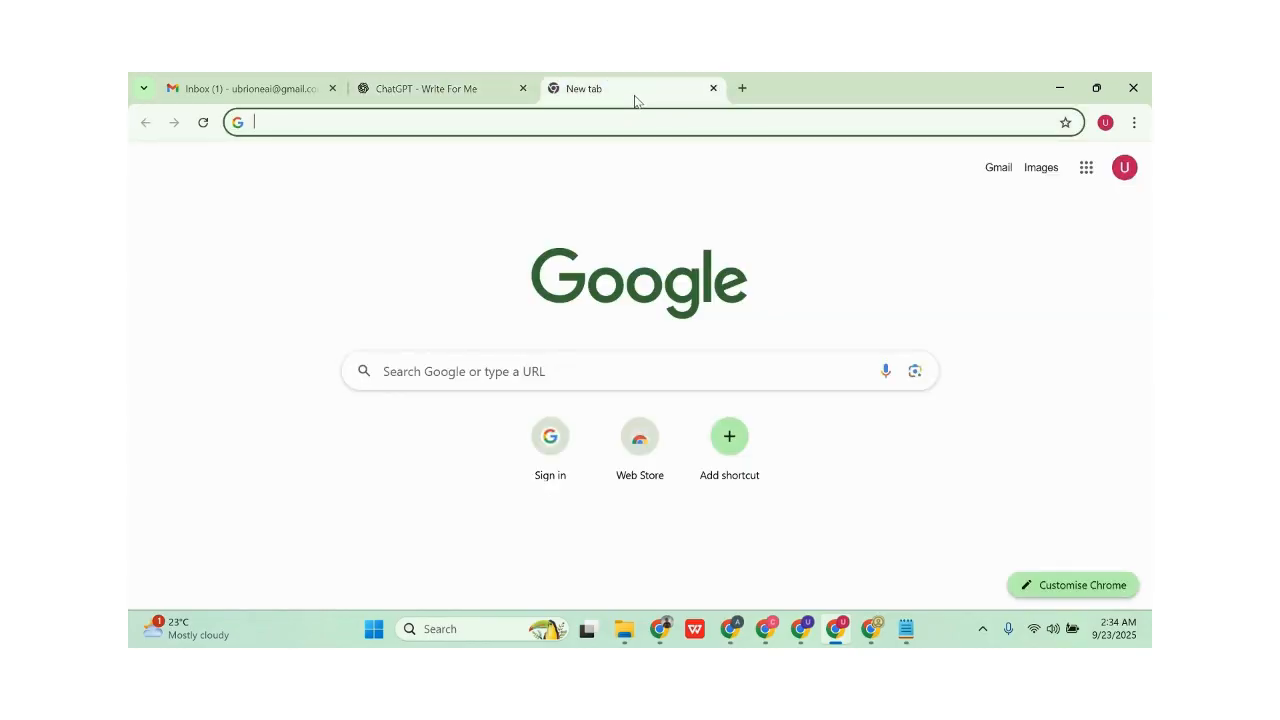
left_click(1086, 170)
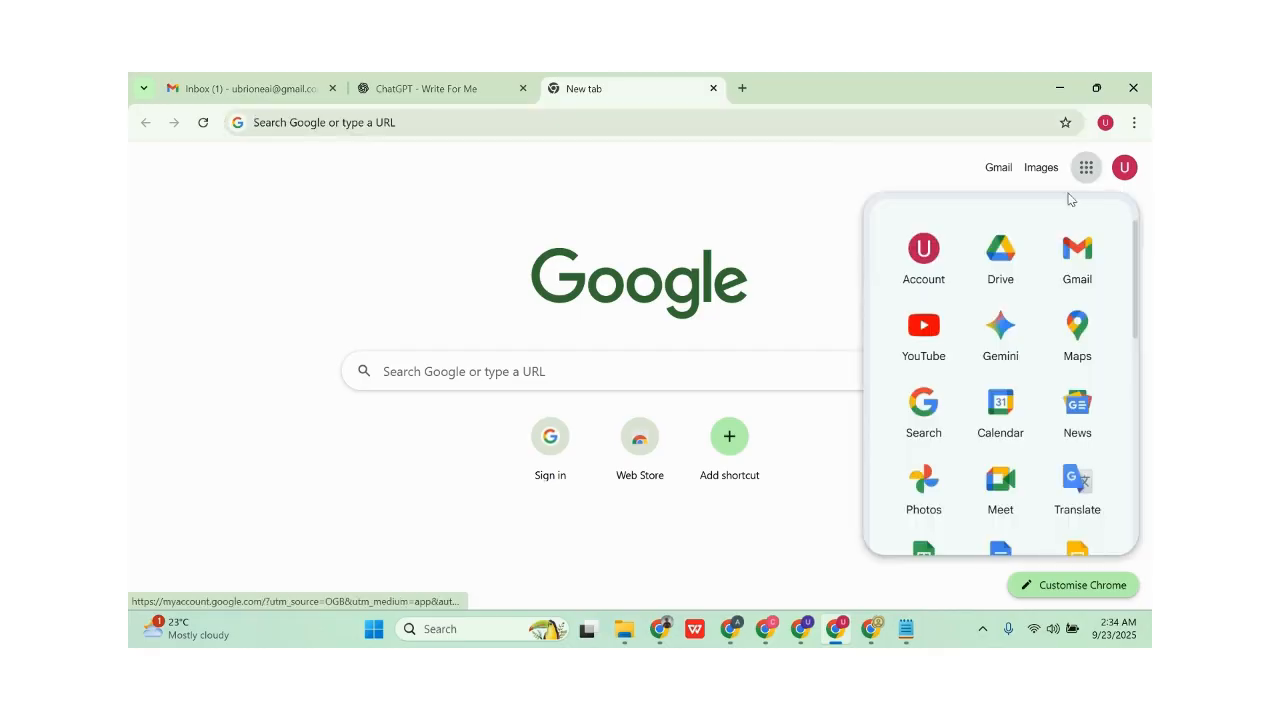
scroll(1031, 277, "down", 2)
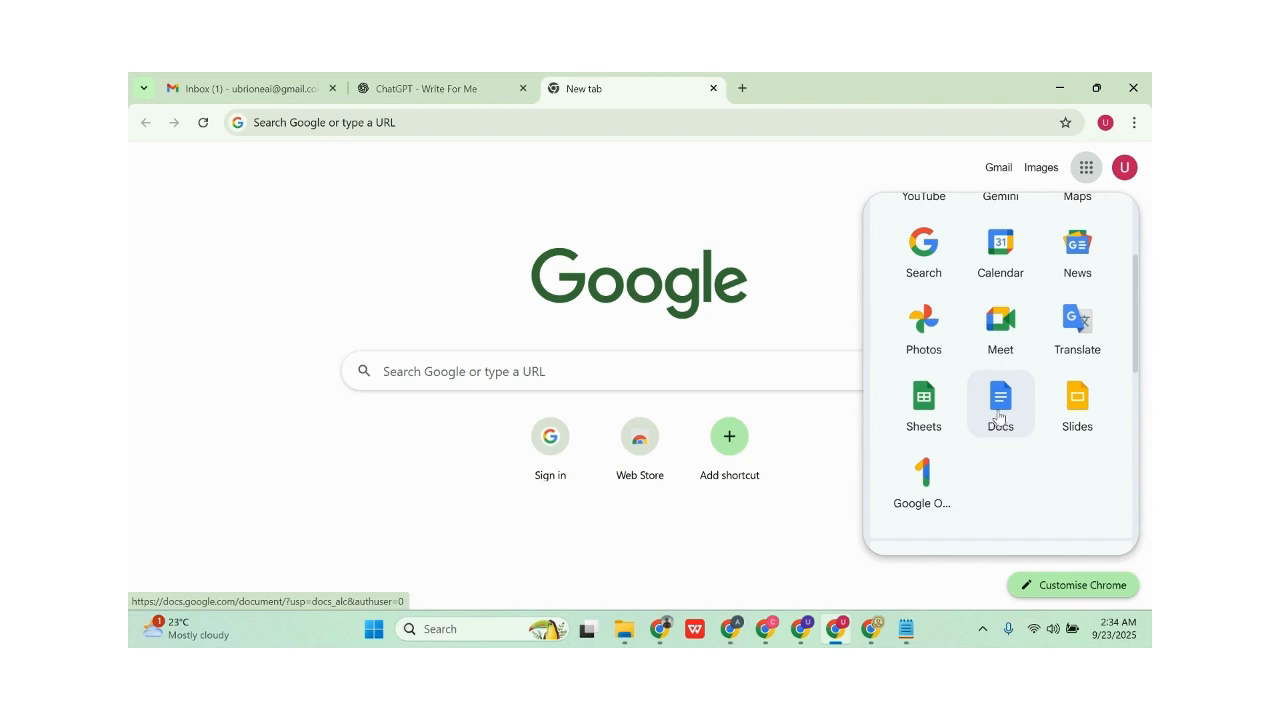
left_click(1003, 405)
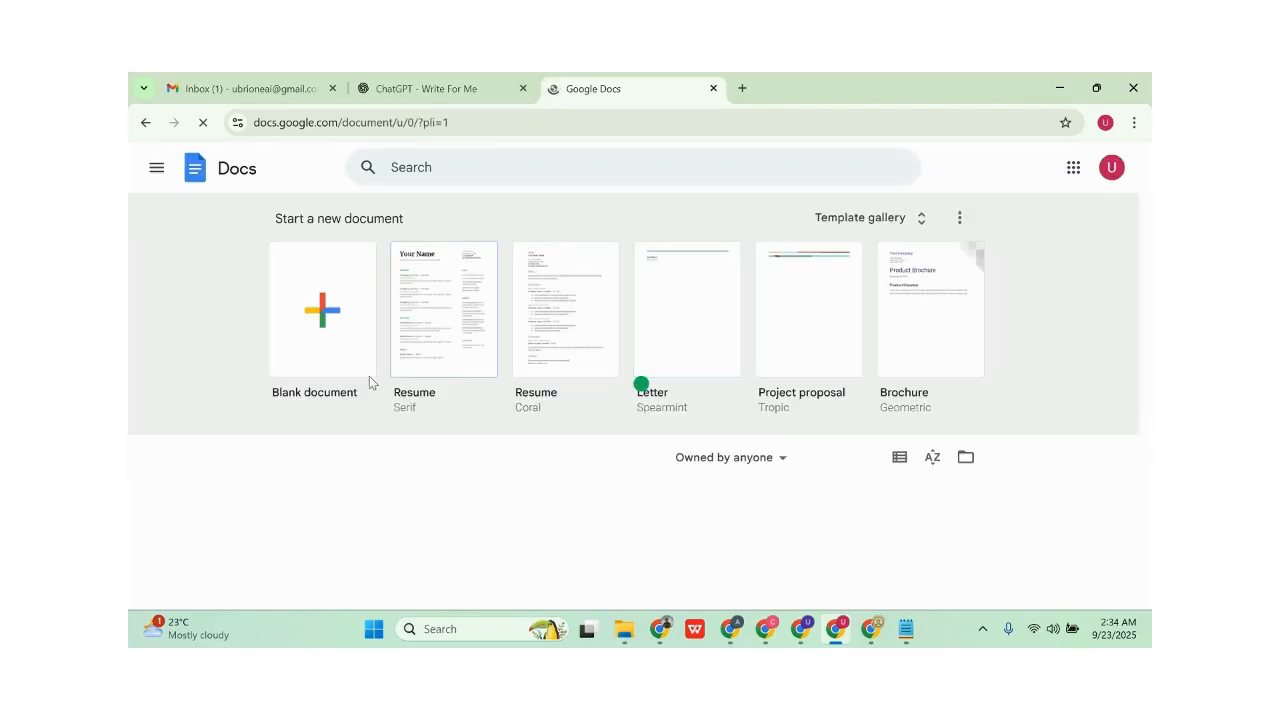
left_click(329, 318)
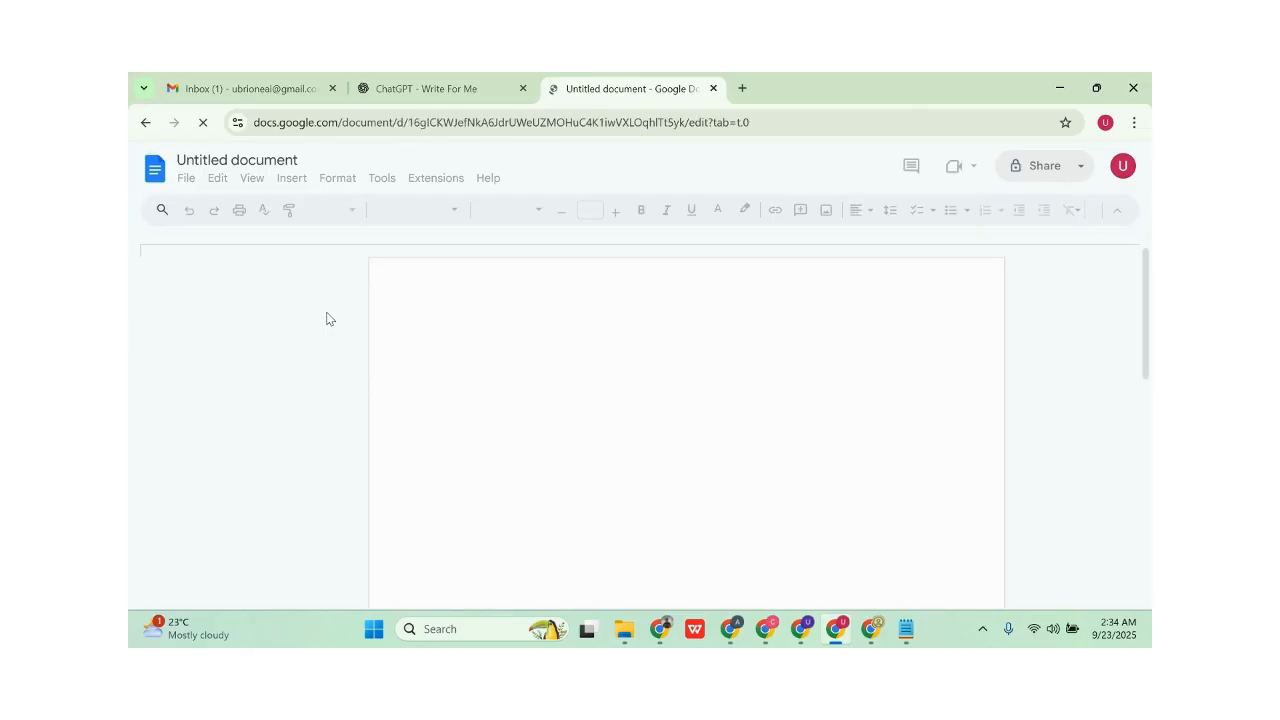
Copy the ChatGPT article from its title through the Final Thoughts paragraph ending "Facebook Marketplace has something for everyone."
left_click(408, 89)
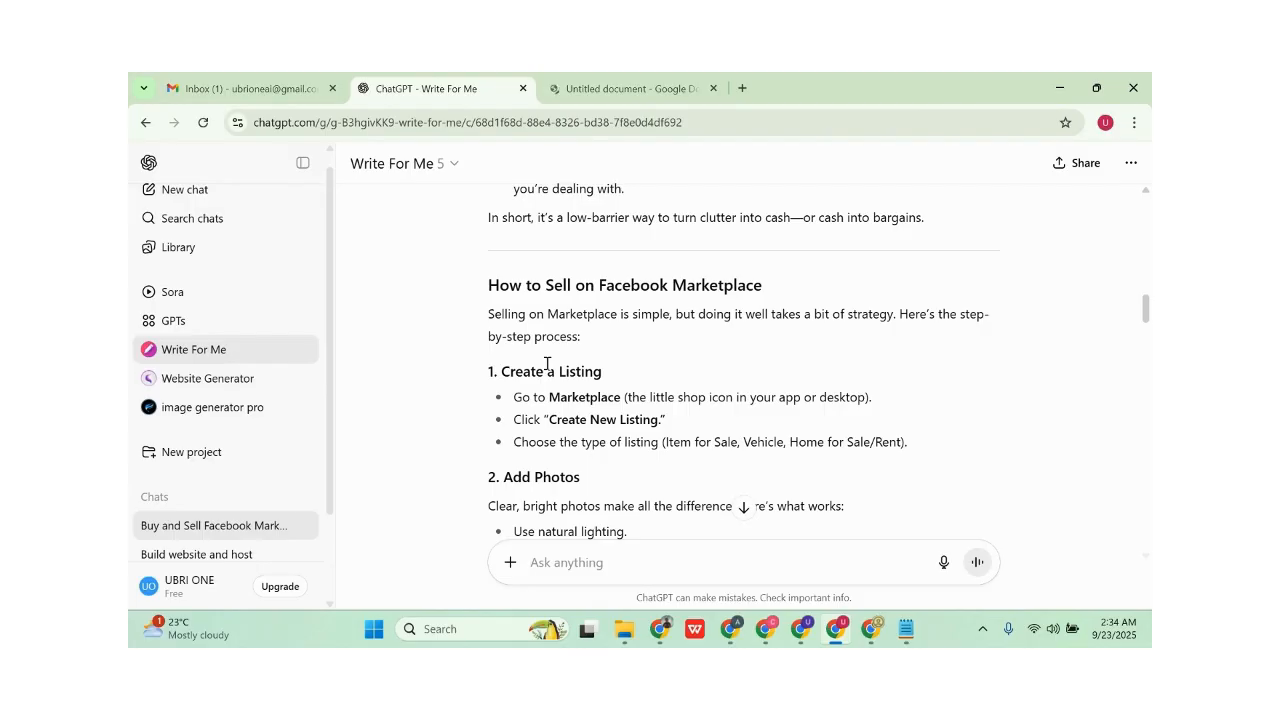
scroll(547, 365, "up", 15)
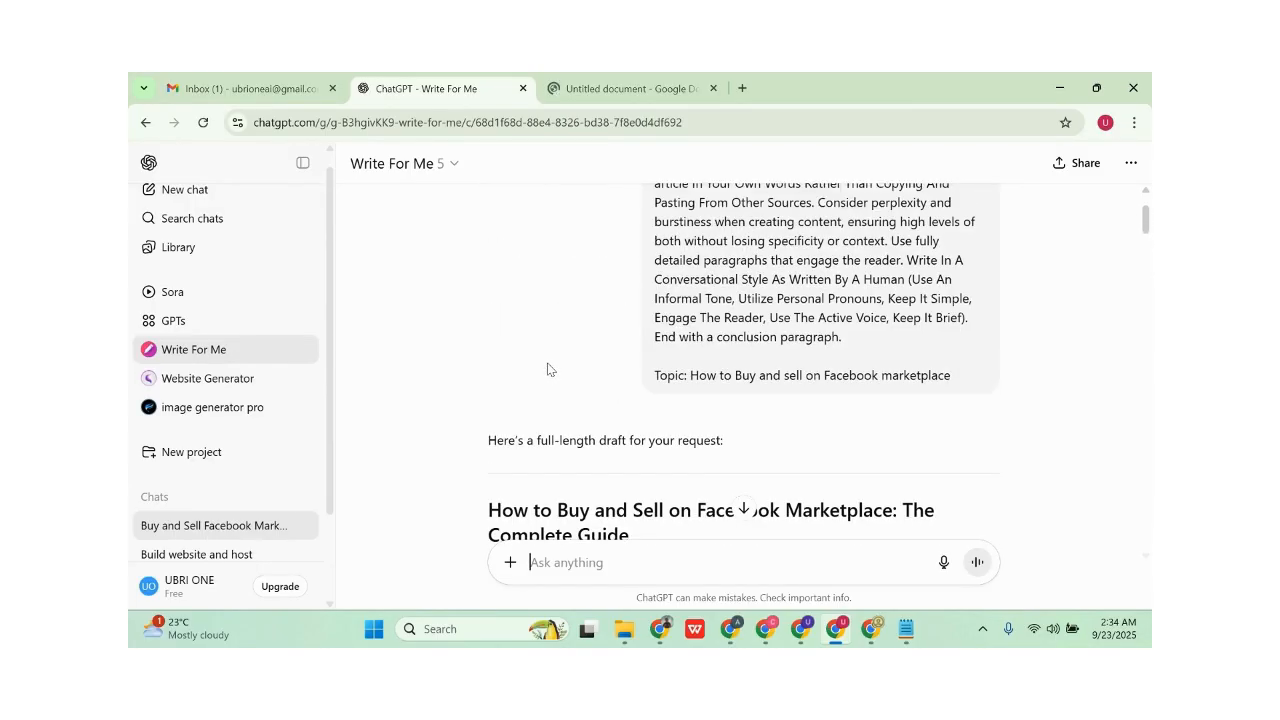
scroll(547, 369, "down", 3)
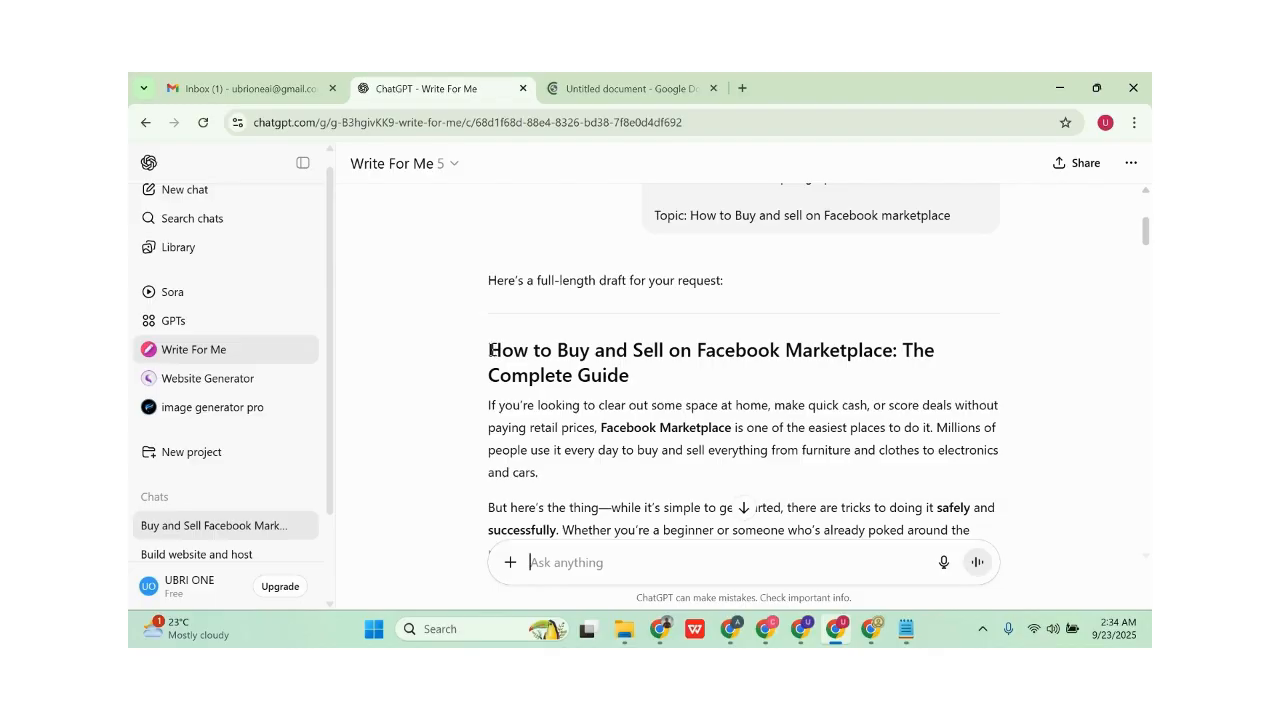
left_click_drag(622, 390, 824, 338)
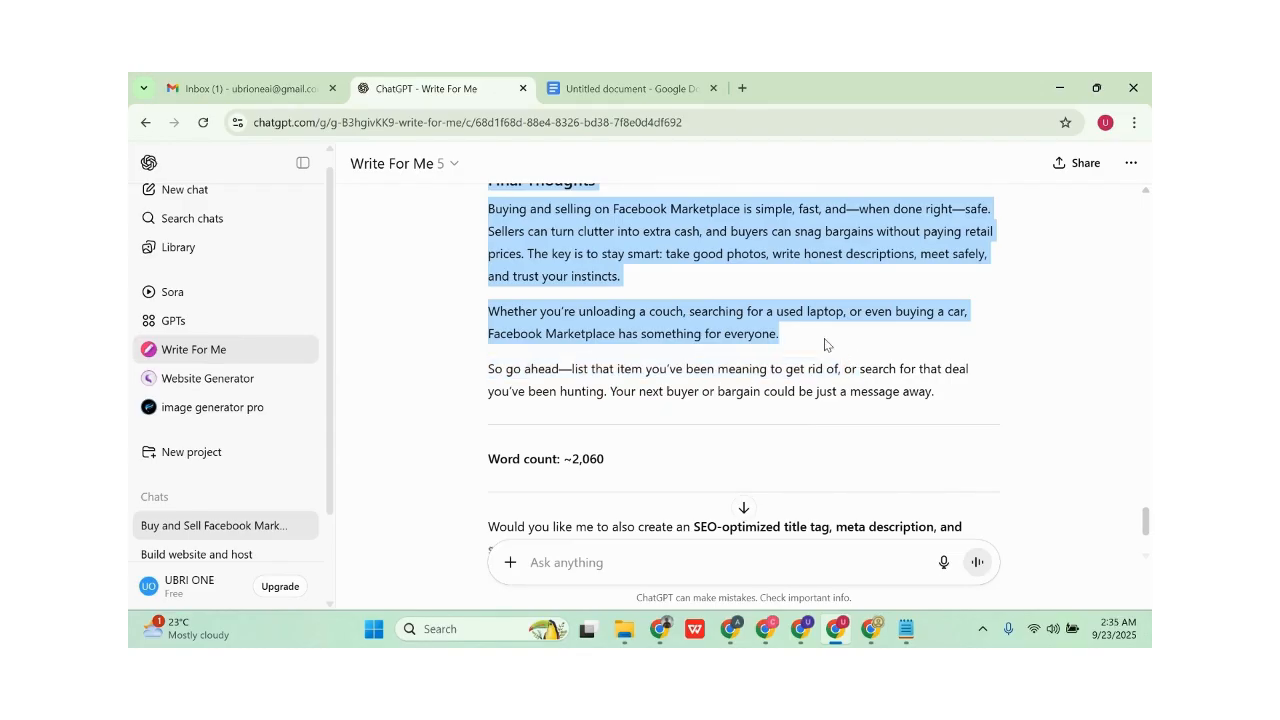
right_click(706, 319)
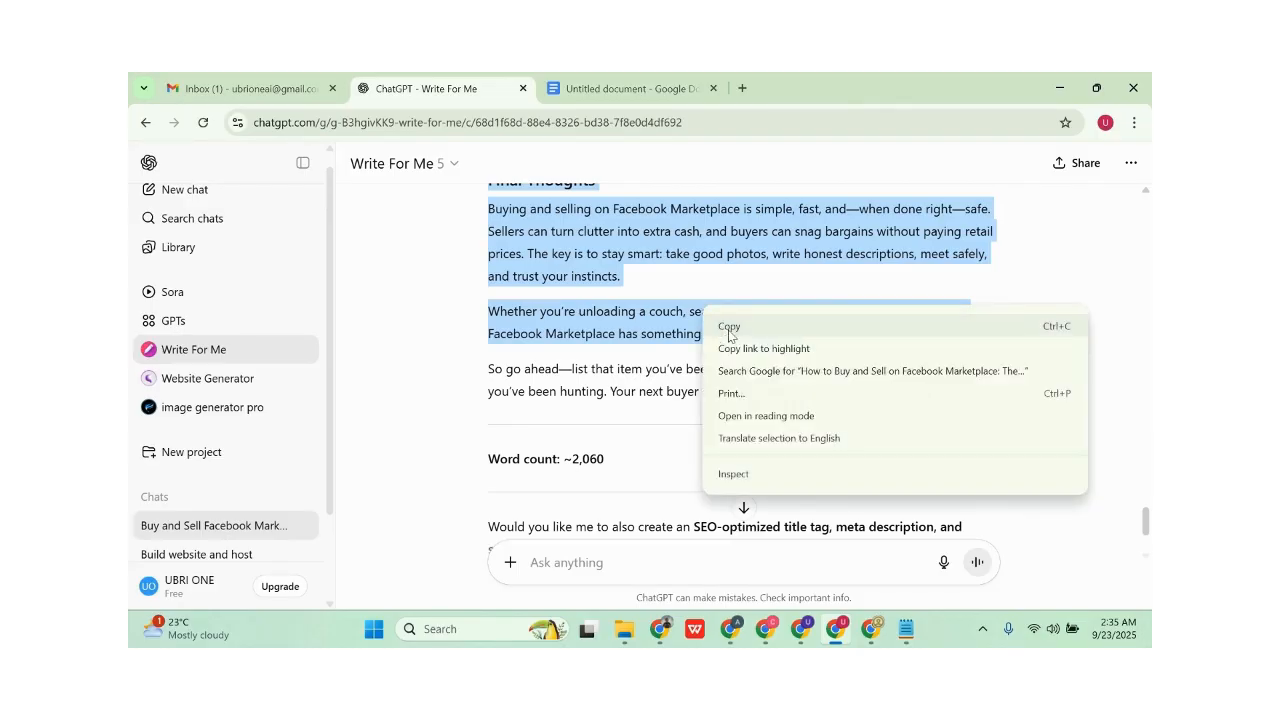
left_click(729, 327)
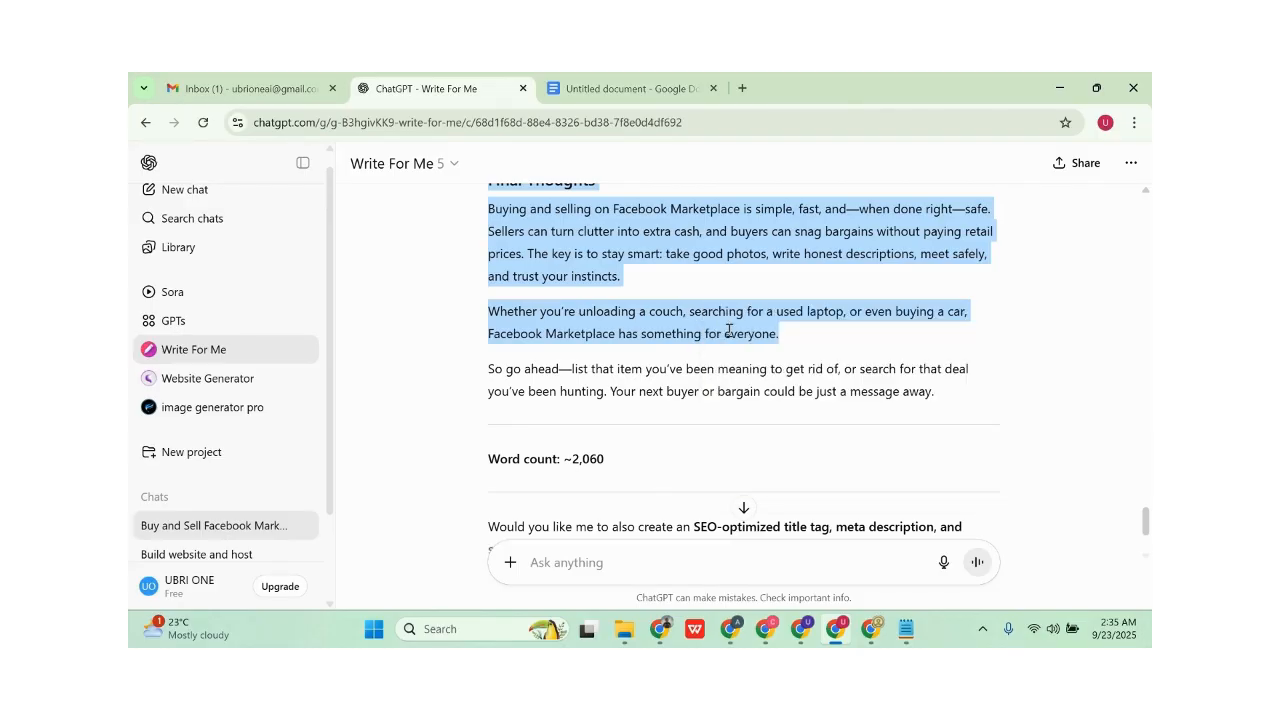
Paste the copied article without formatting into the blank Google Docs document and go back to its beginning
left_click(620, 87)
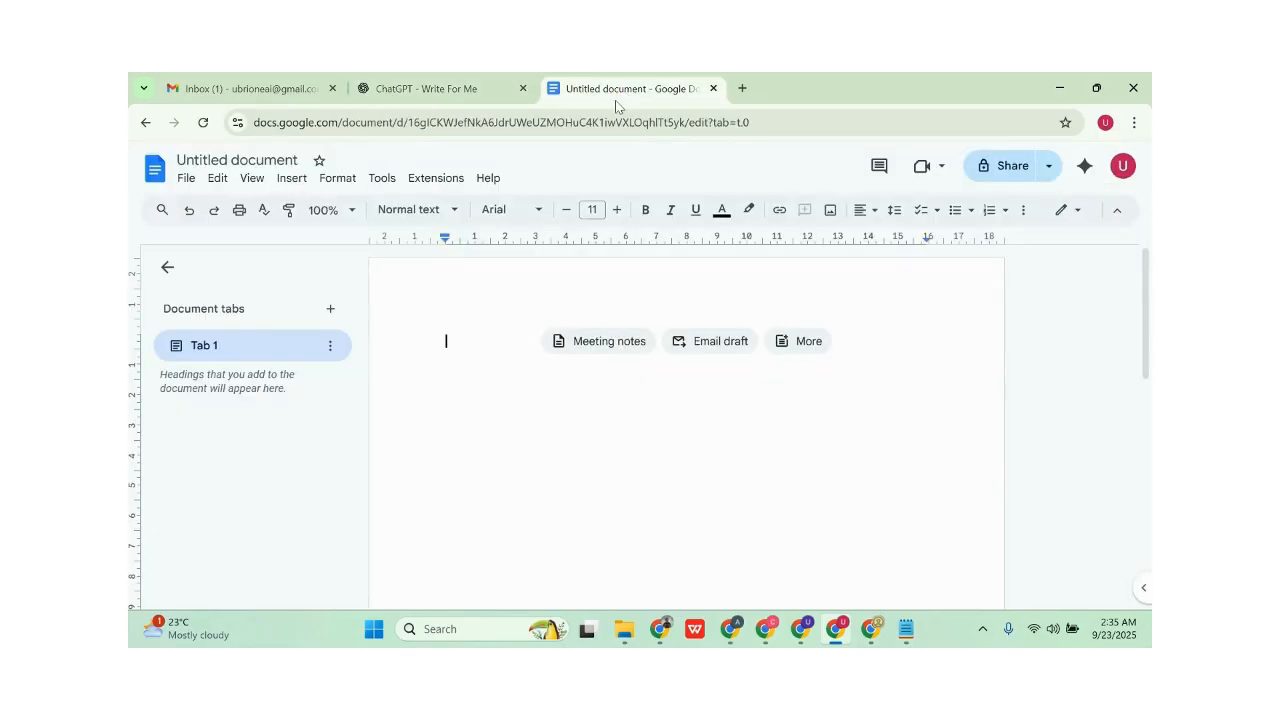
right_click(452, 346)
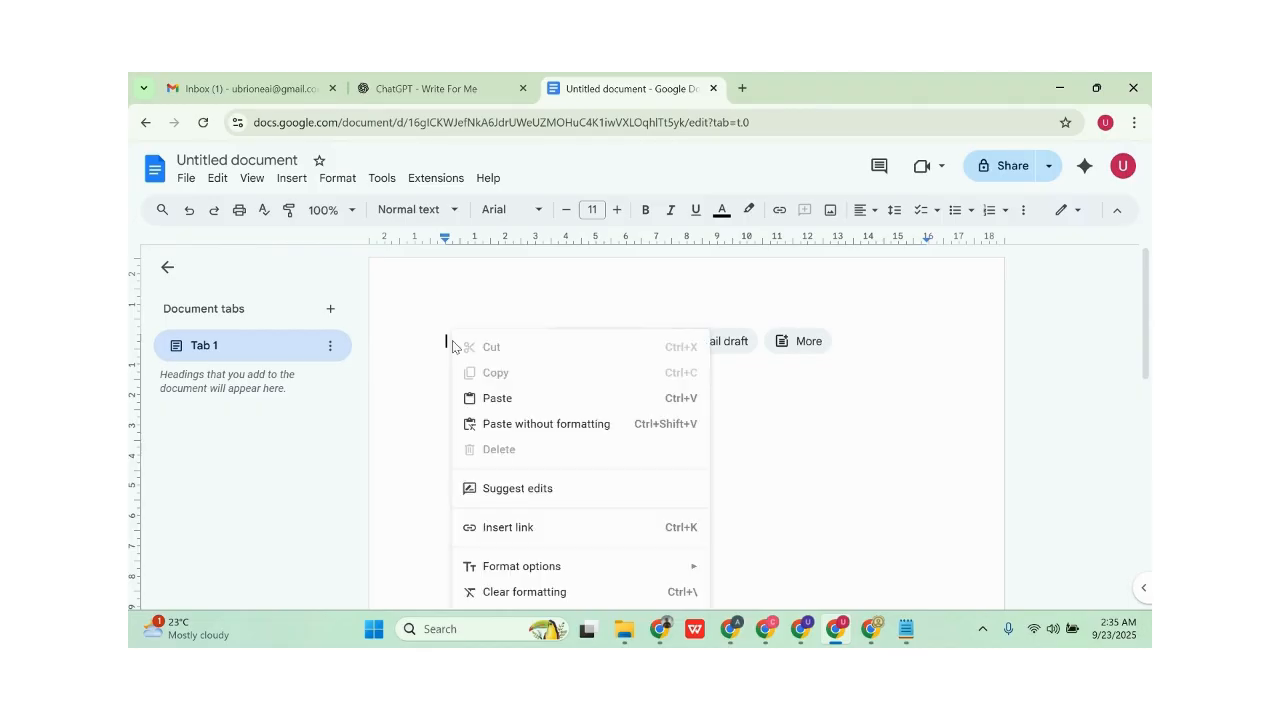
left_click(546, 428)
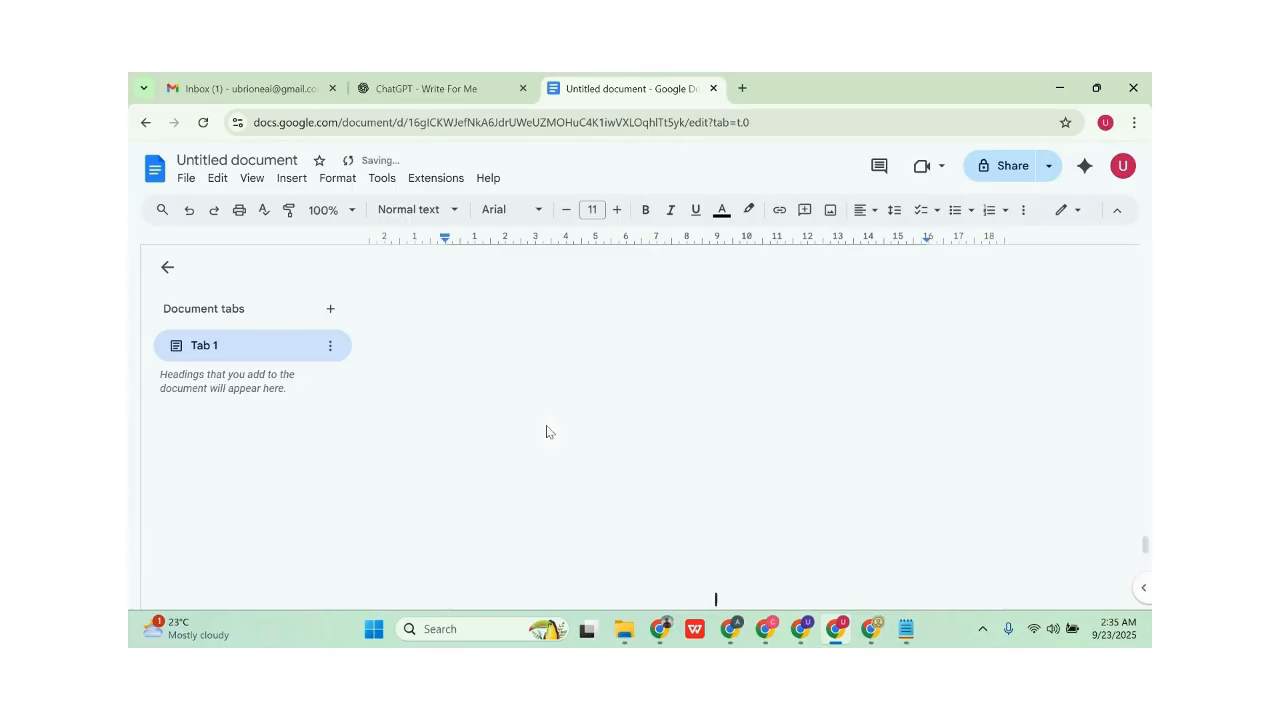
scroll(671, 427, "up", 15)
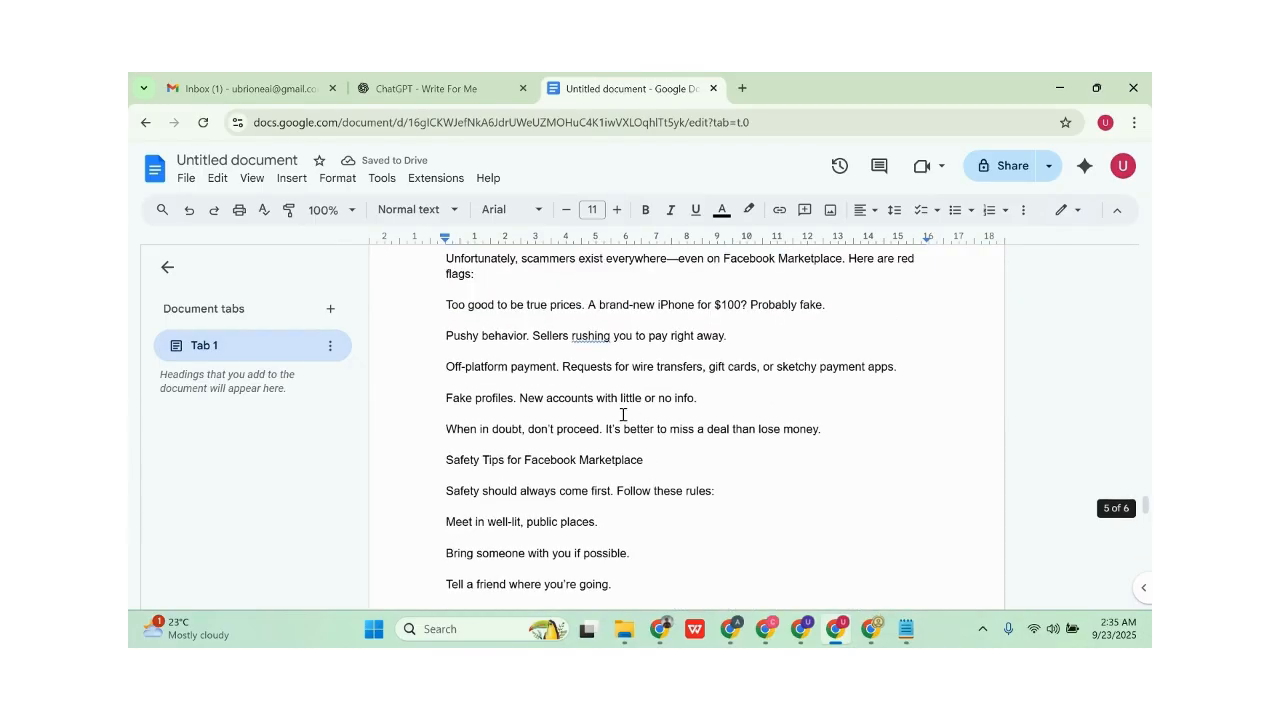
scroll(597, 407, "up", 20)
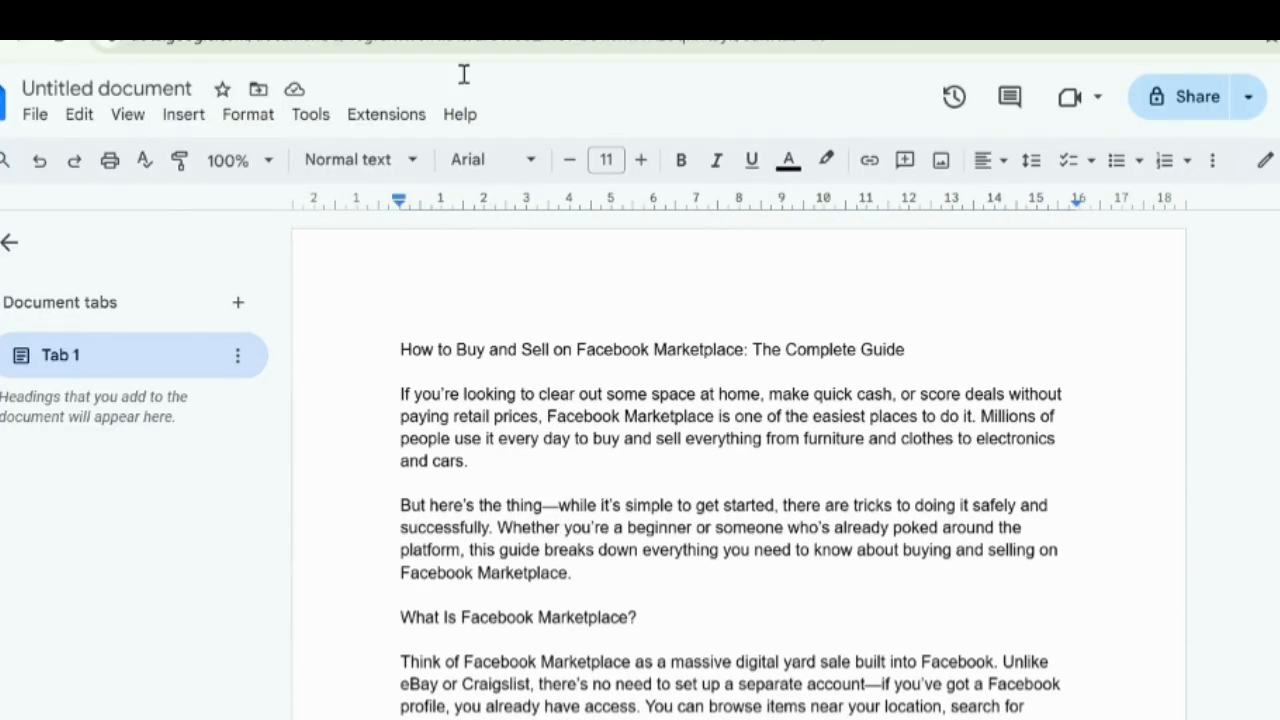
Compare the document with the formatted ChatGPT article, and replace all its text with a paste that keeps the formatting
left_click(300, 10)
scroll(650, 470, "up", 8)
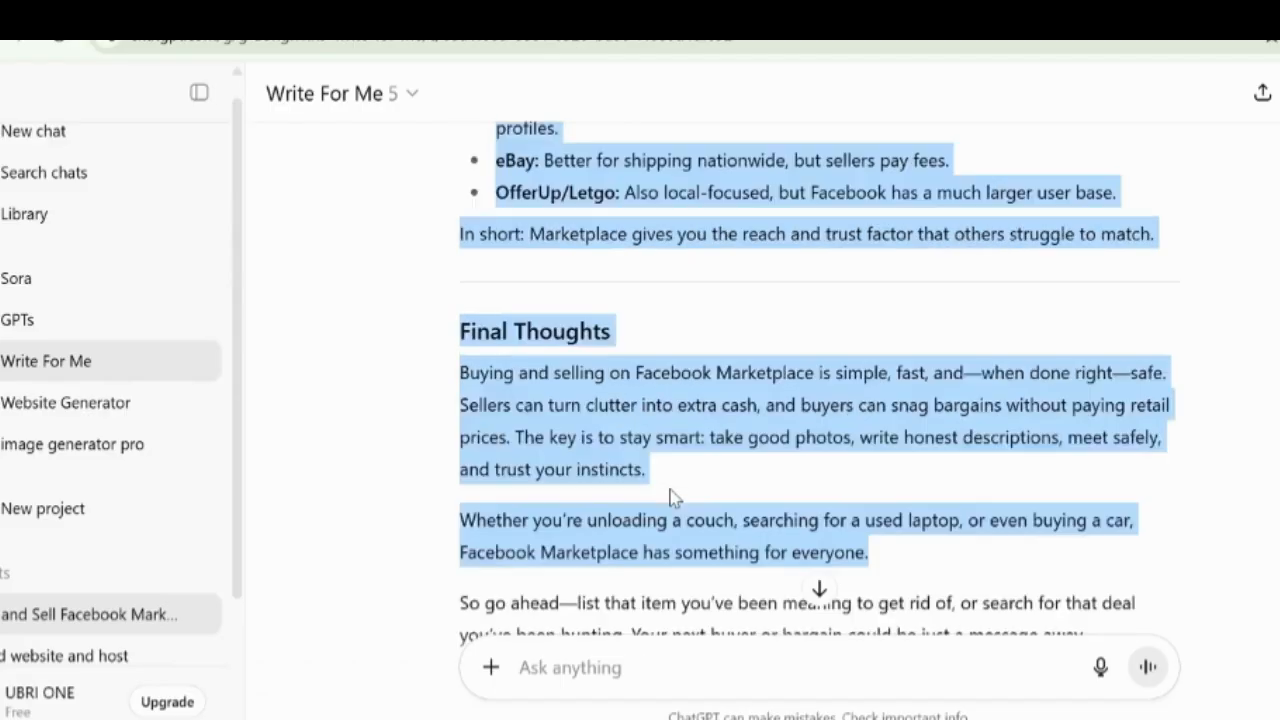
scroll(672, 489, "up", 4)
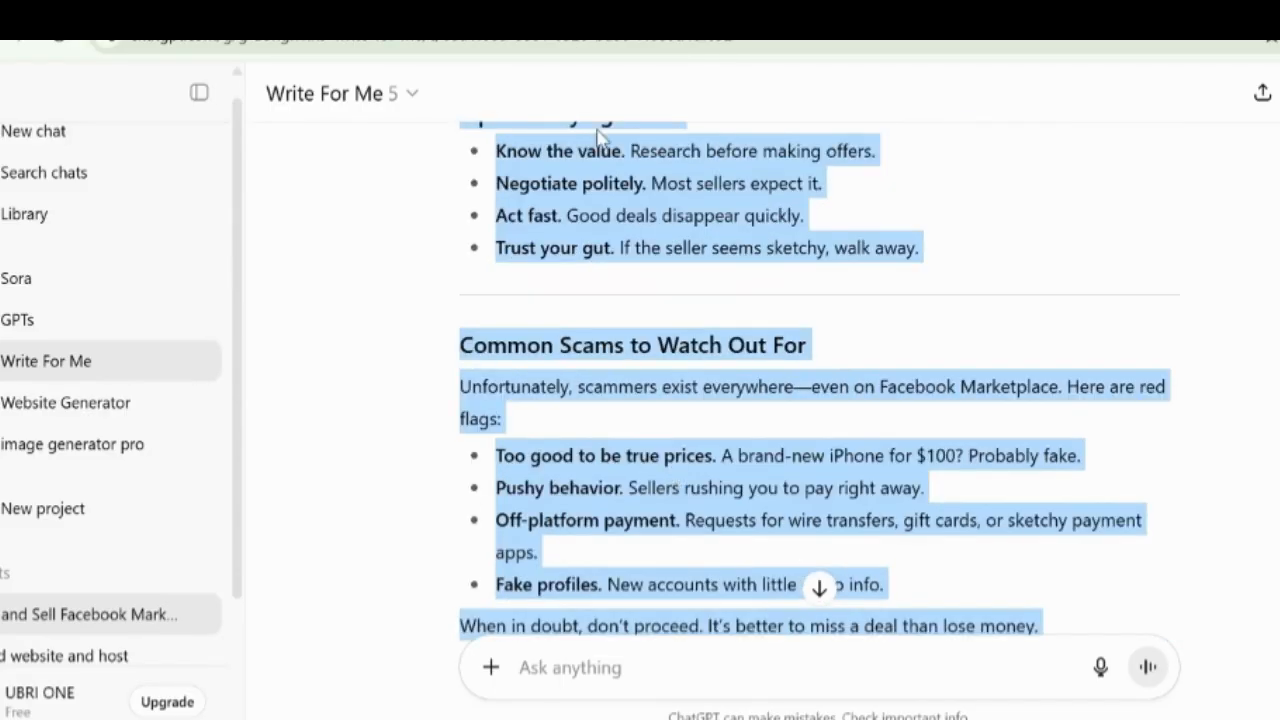
left_click(740, 14)
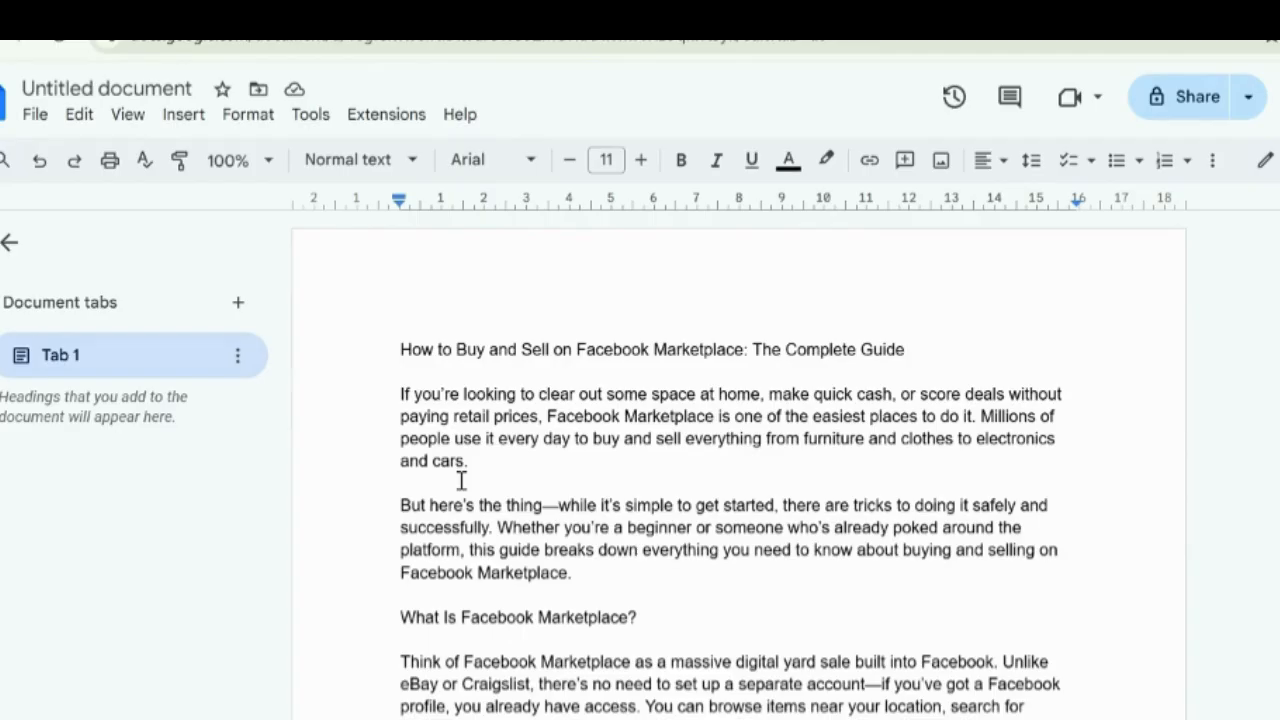
scroll(461, 477, "down", 3)
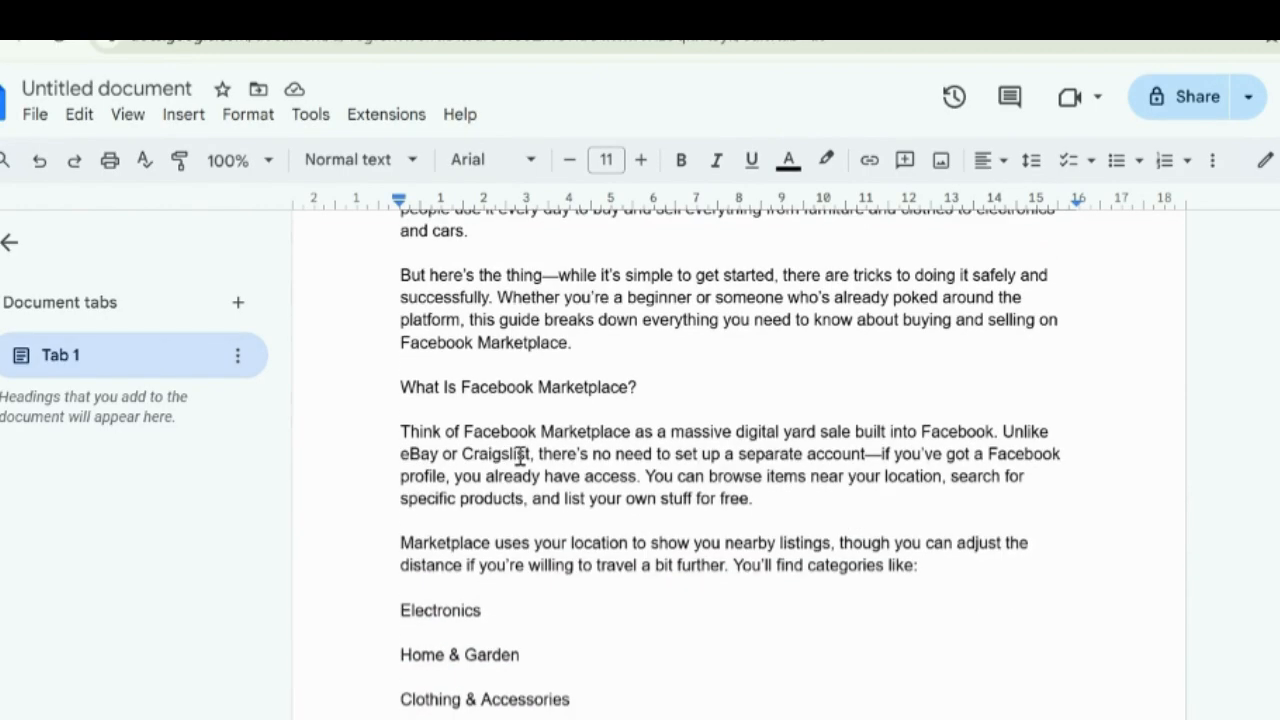
left_click(517, 455)
key("ctrl+a")
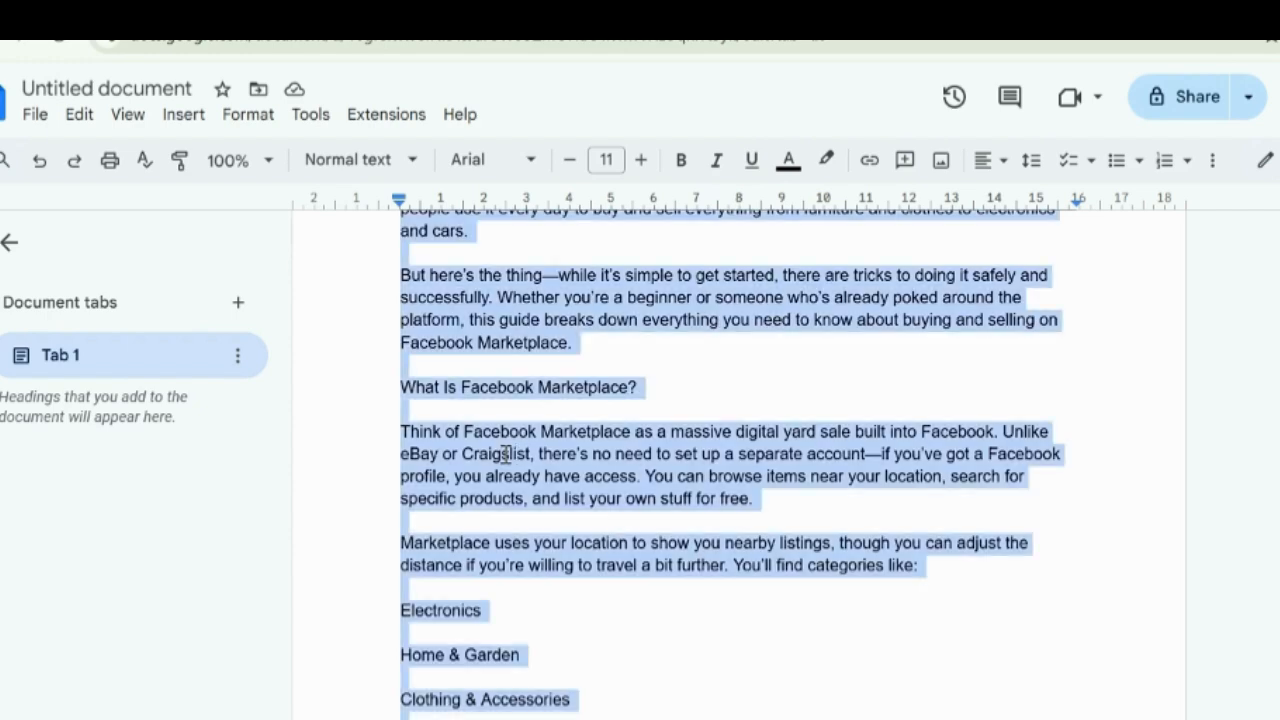
right_click(580, 336)
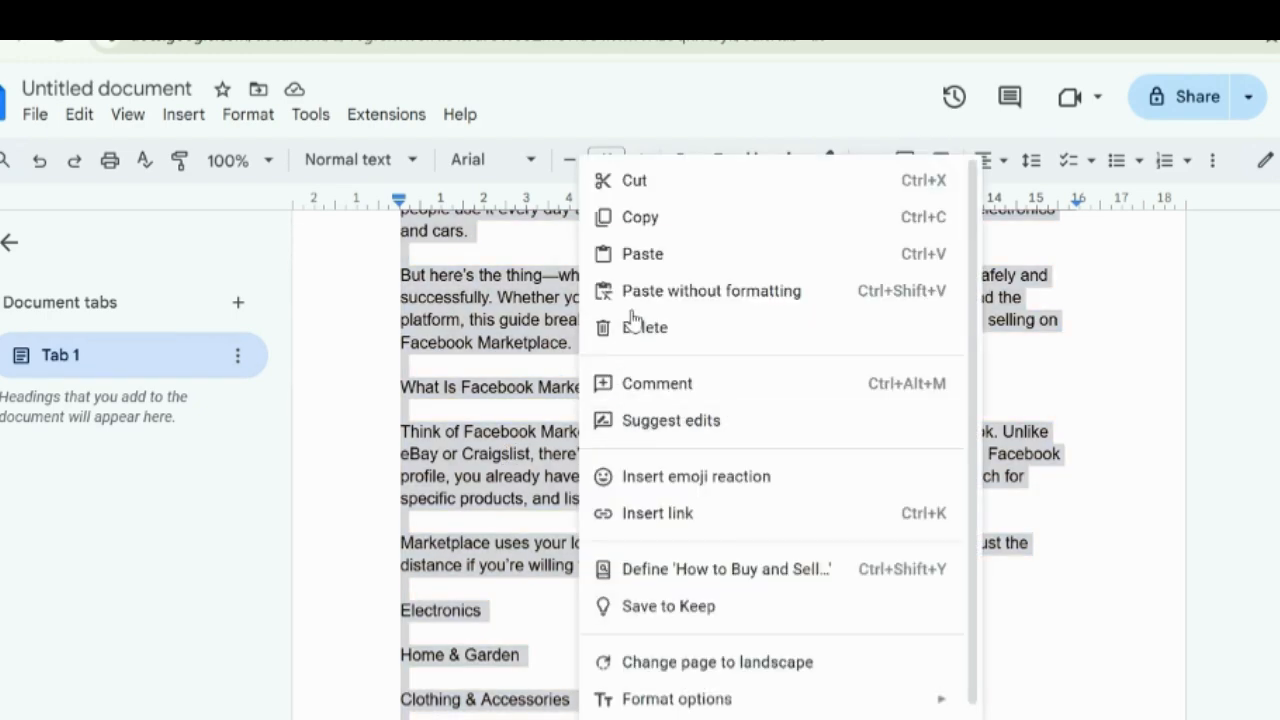
left_click(643, 256)
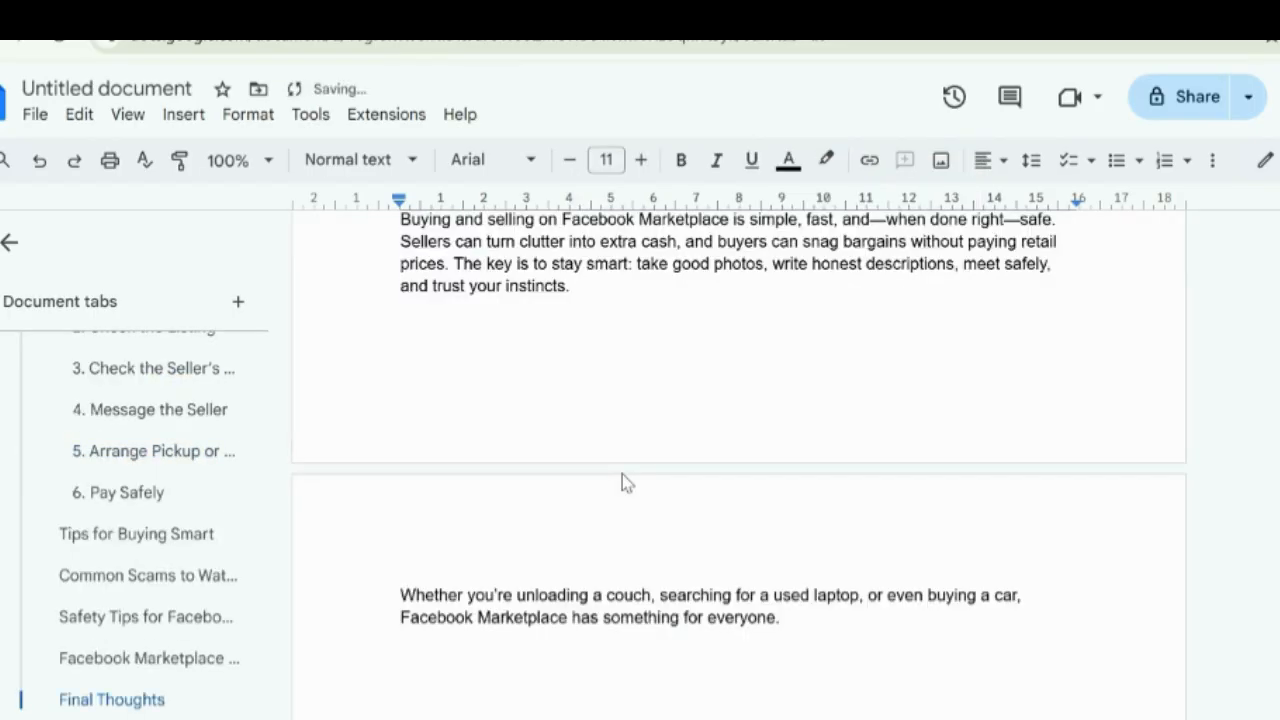
scroll(622, 474, "up", 7)
scroll(594, 466, "up", 8)
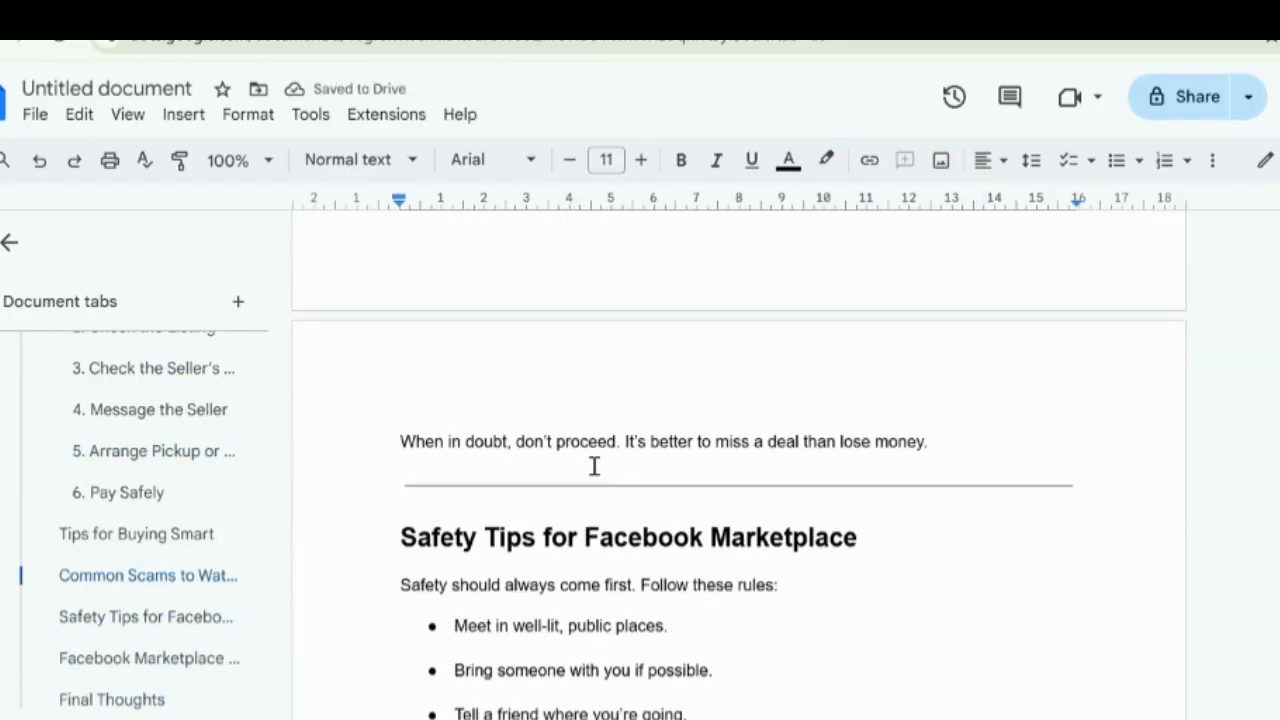
scroll(594, 466, "up", 5)
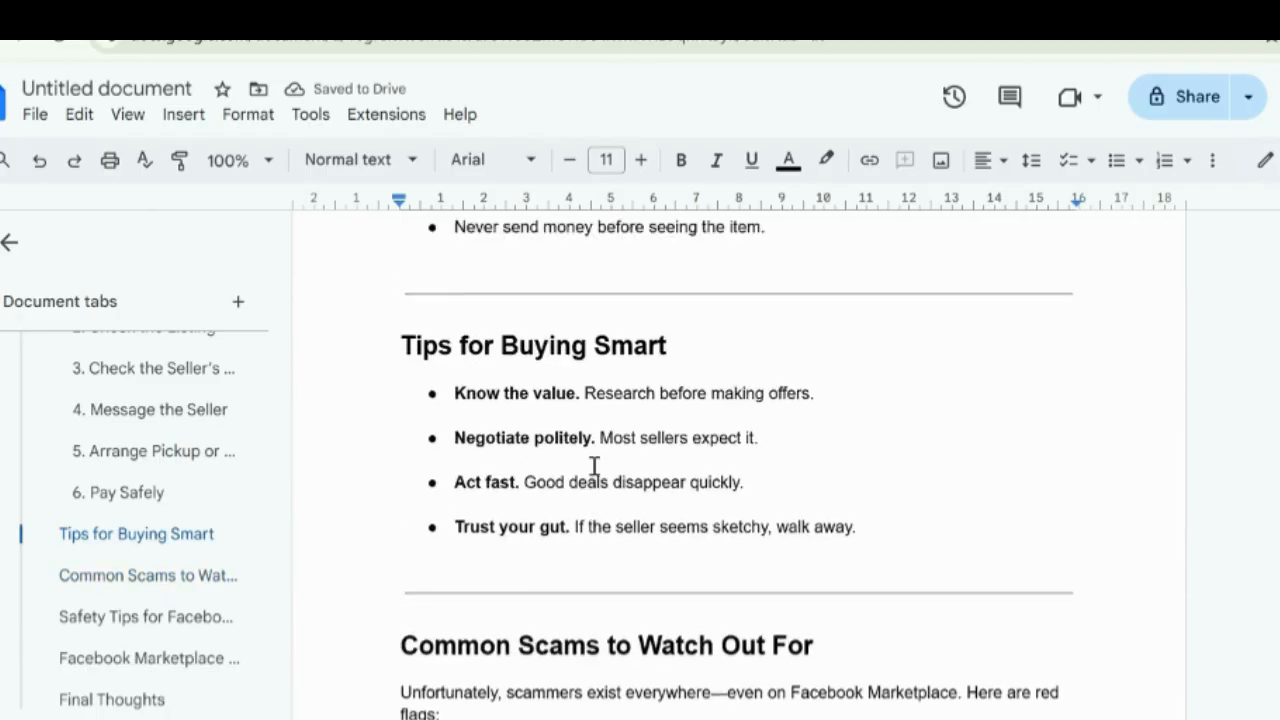
scroll(662, 549, "up", 15)
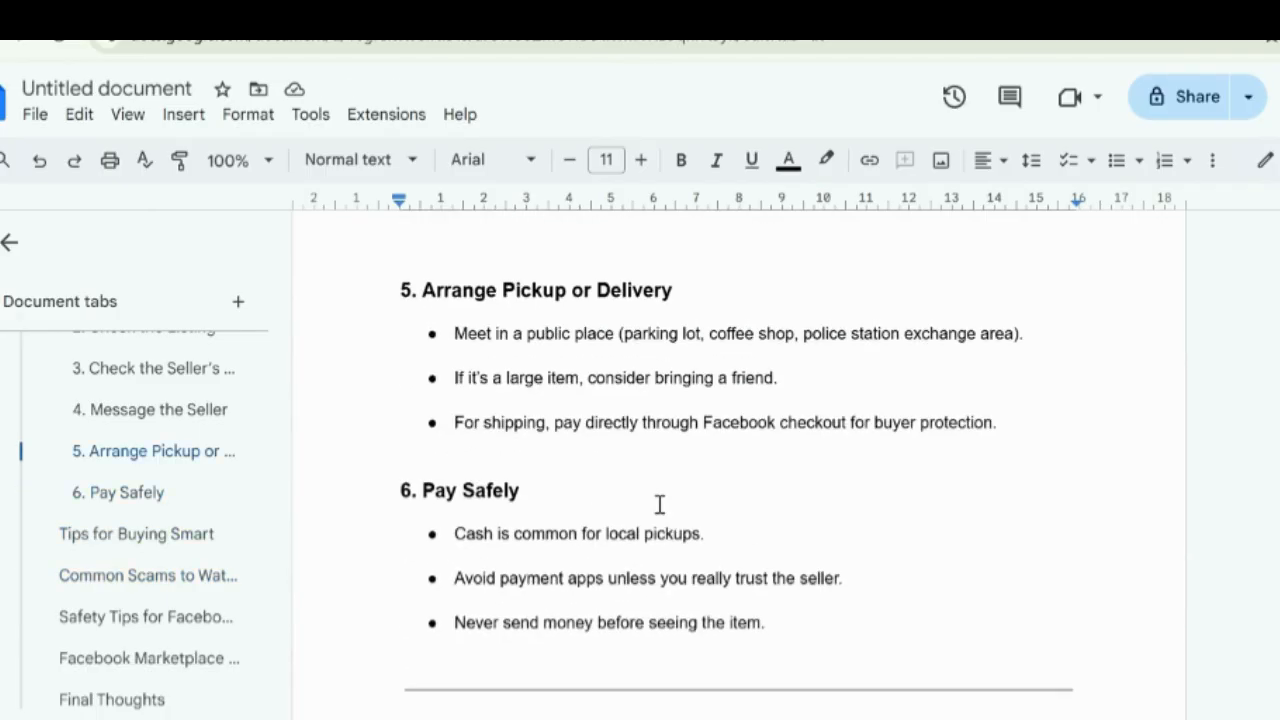
scroll(644, 487, "up", 15)
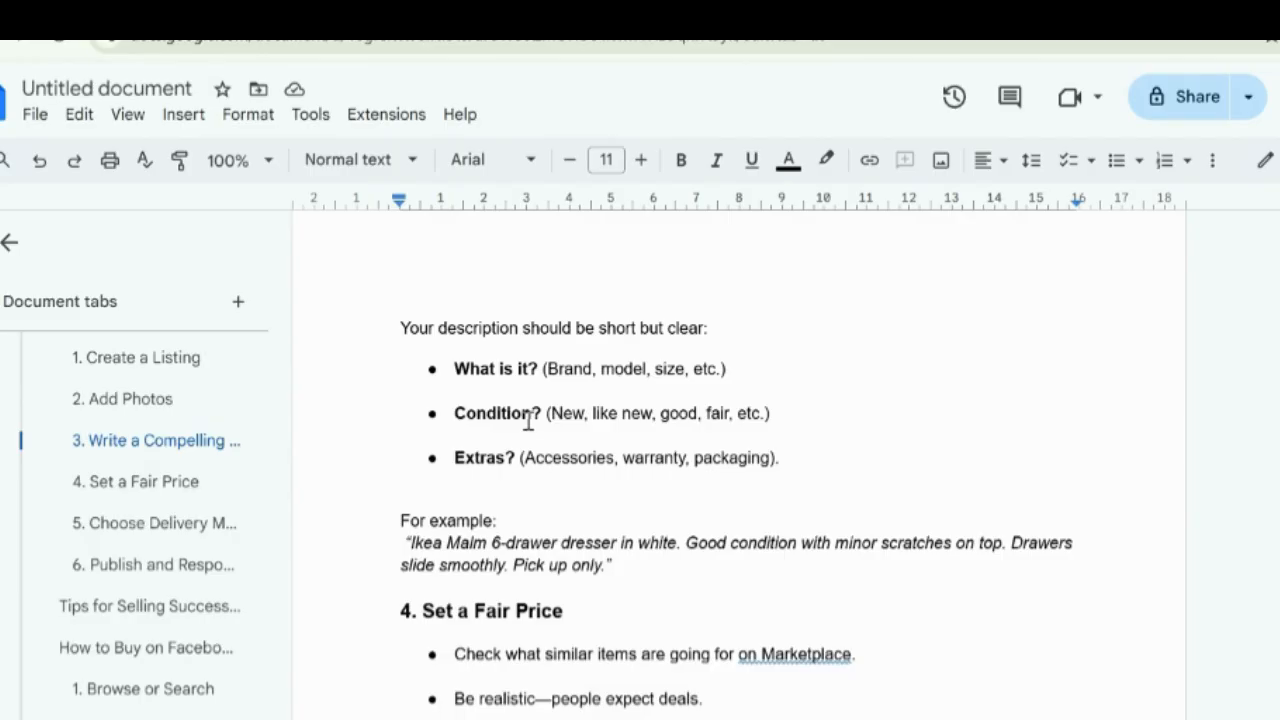
Undo the formatted paste to return the whole document to the plain-text article, and look through the text
left_click(528, 421)
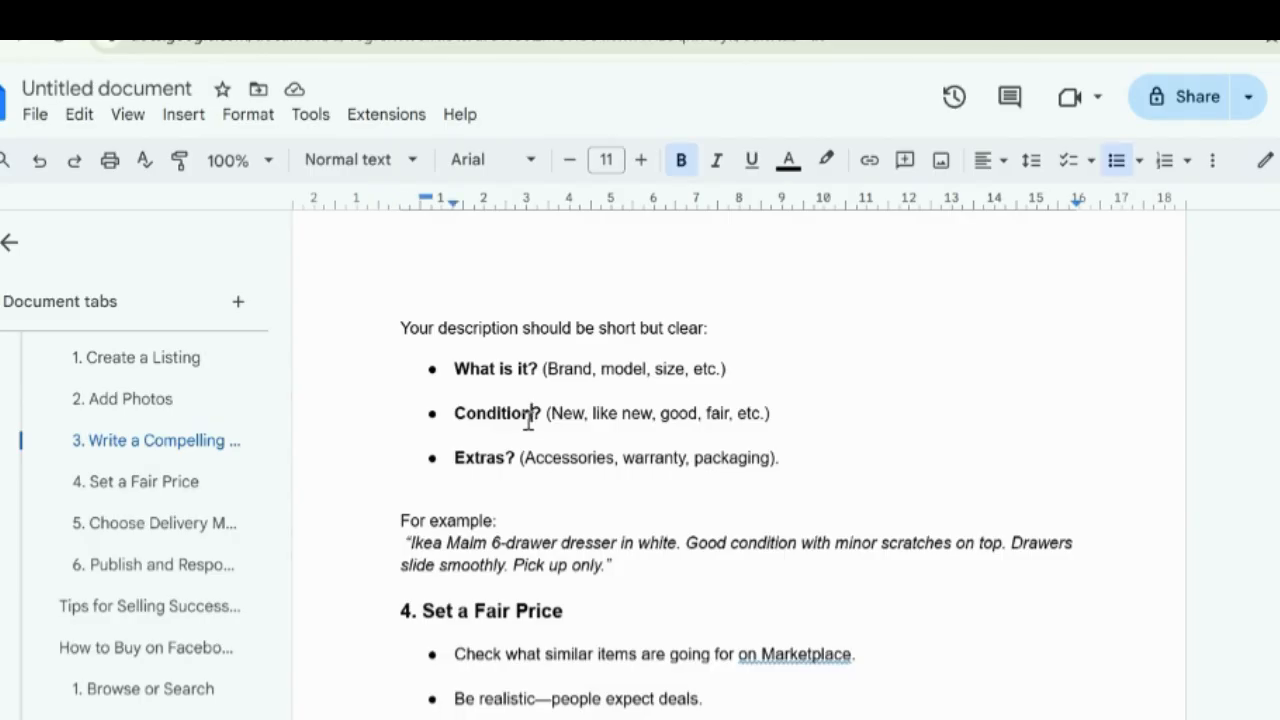
key("ctrl+a")
key("ctrl+backslash")
scroll(523, 423, "up", 5)
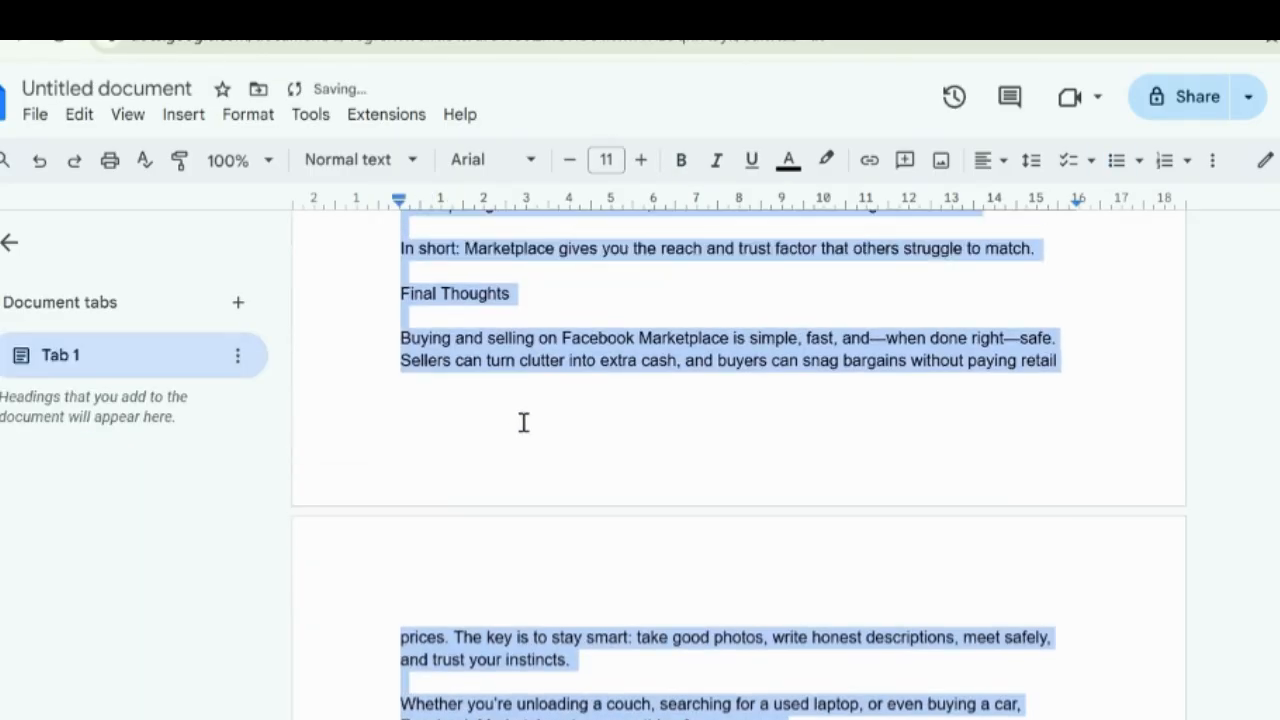
scroll(559, 419, "up", 4)
left_click(561, 420)
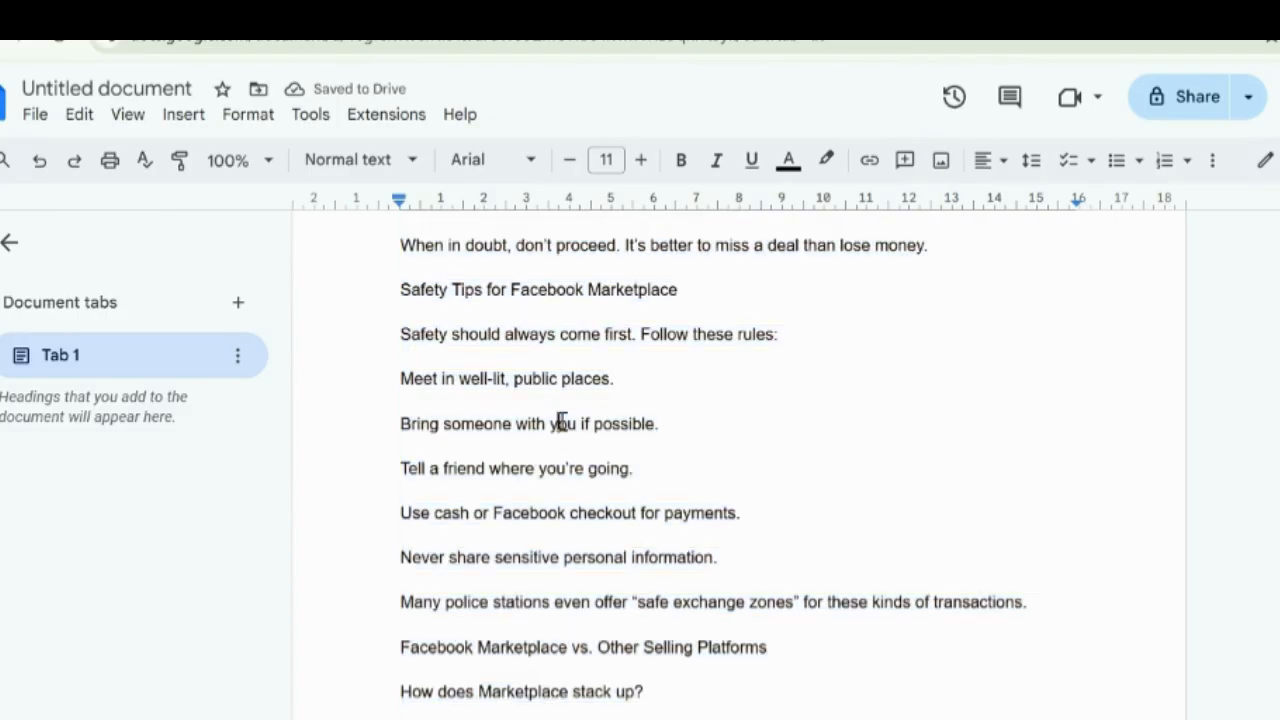
scroll(562, 421, "up", 5)
scroll(565, 420, "up", 5)
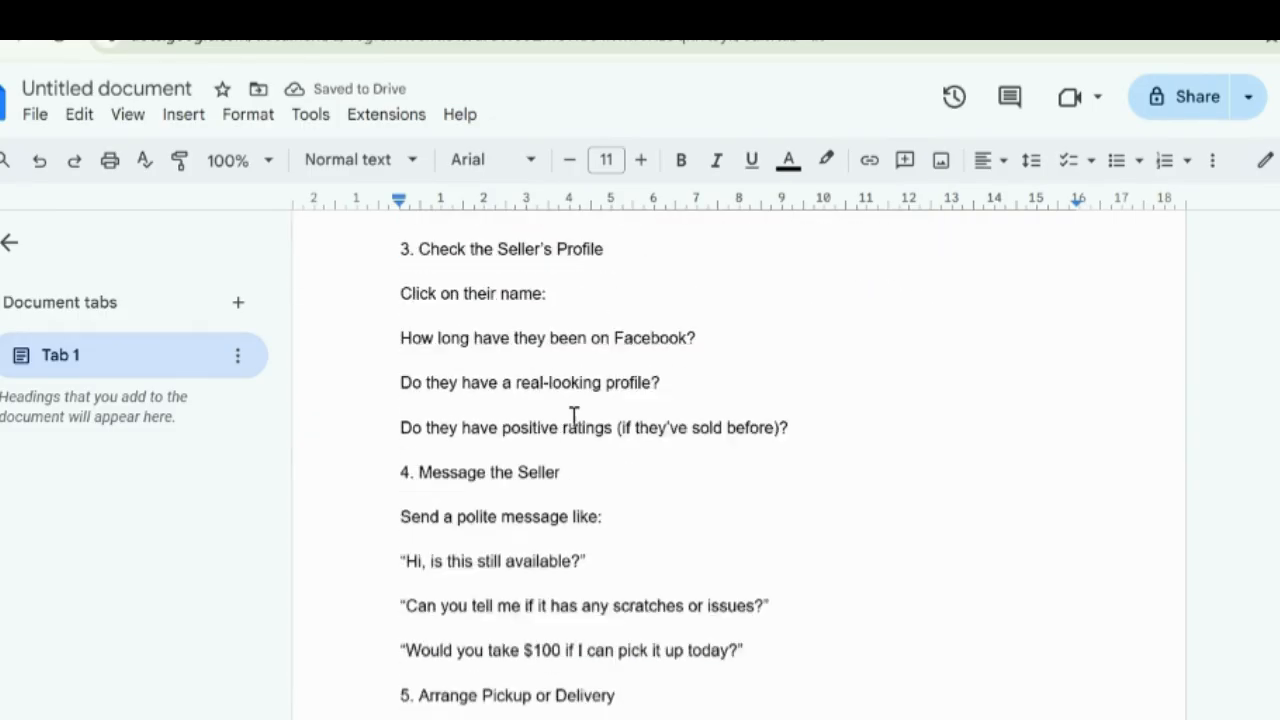
scroll(575, 416, "down", 9)
scroll(582, 416, "up", 15)
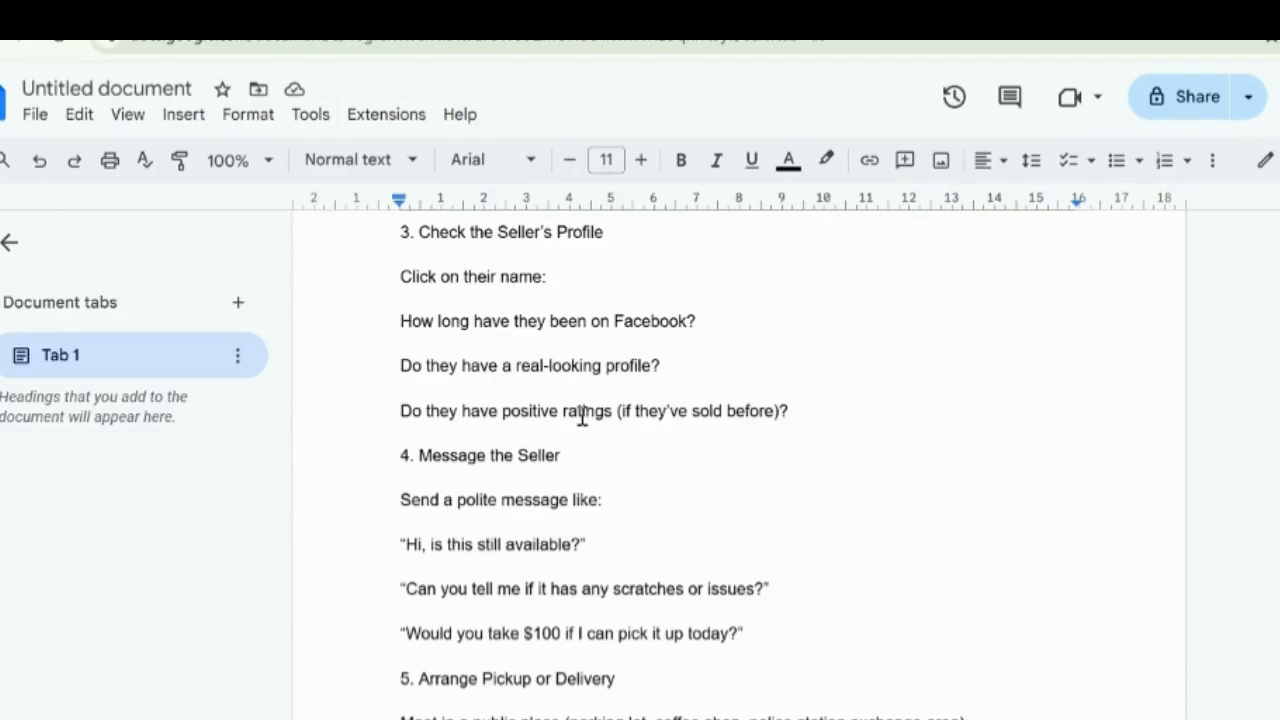
scroll(584, 423, "up", 18)
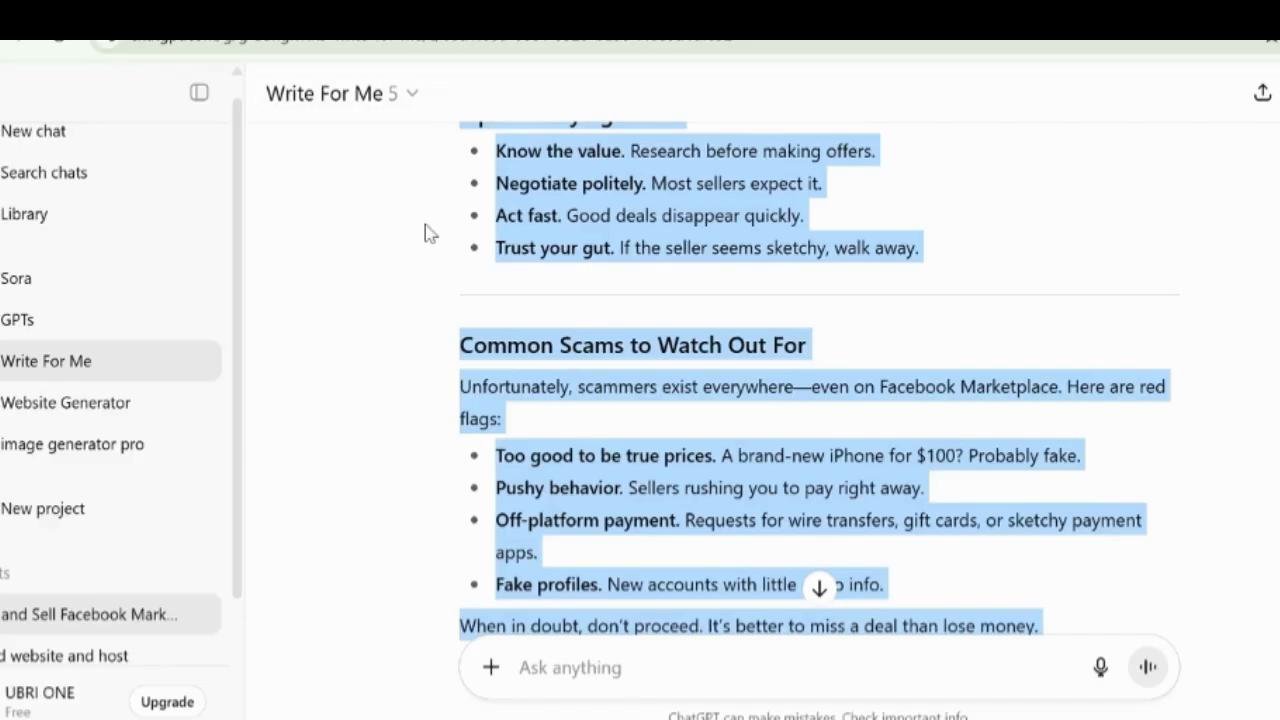
Review the formatted ChatGPT article up to its prompt, and return to the beginning of the Google Docs document
scroll(605, 390, "up", 12)
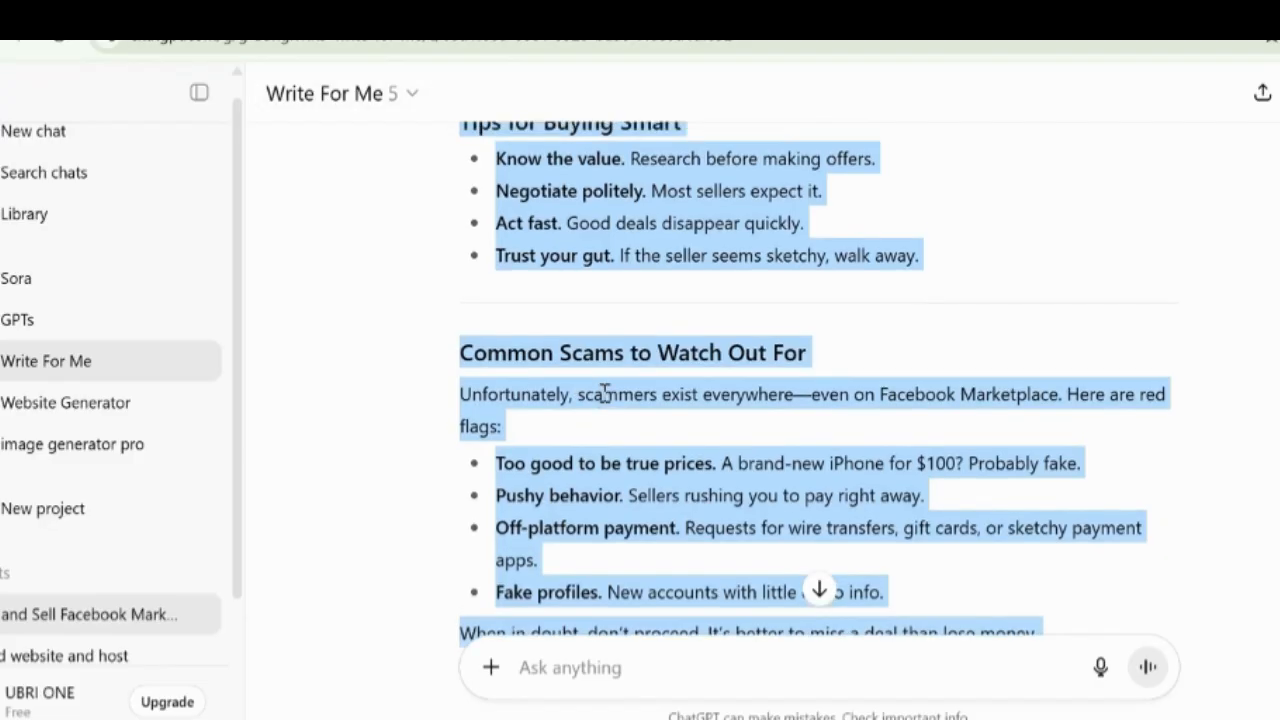
scroll(605, 393, "up", 20)
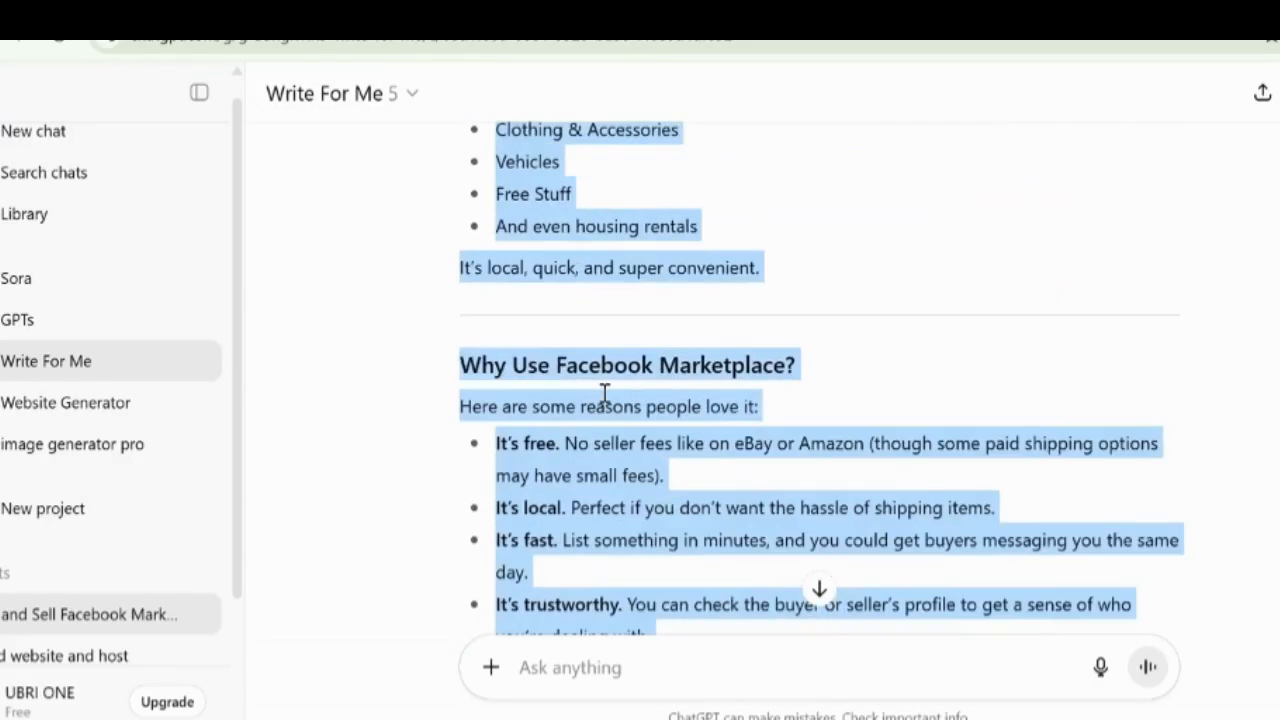
scroll(645, 331, "up", 1)
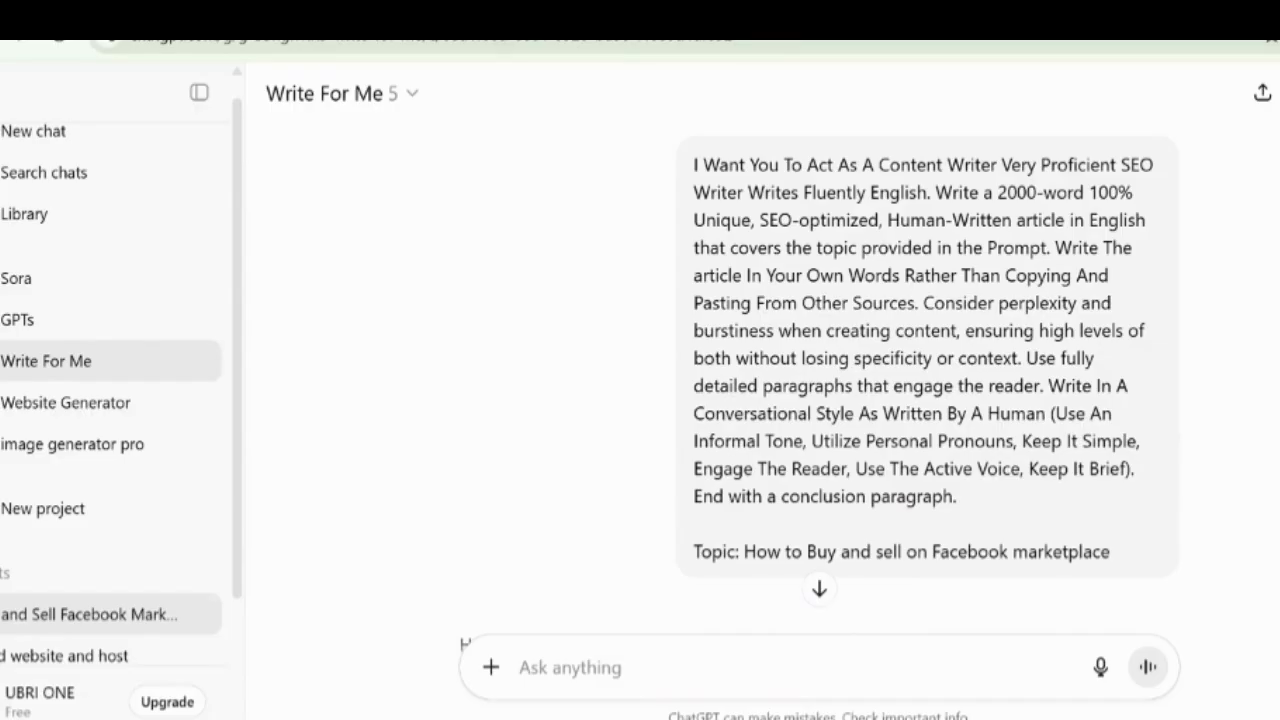
left_click(632, 12)
scroll(602, 480, "up", 5)
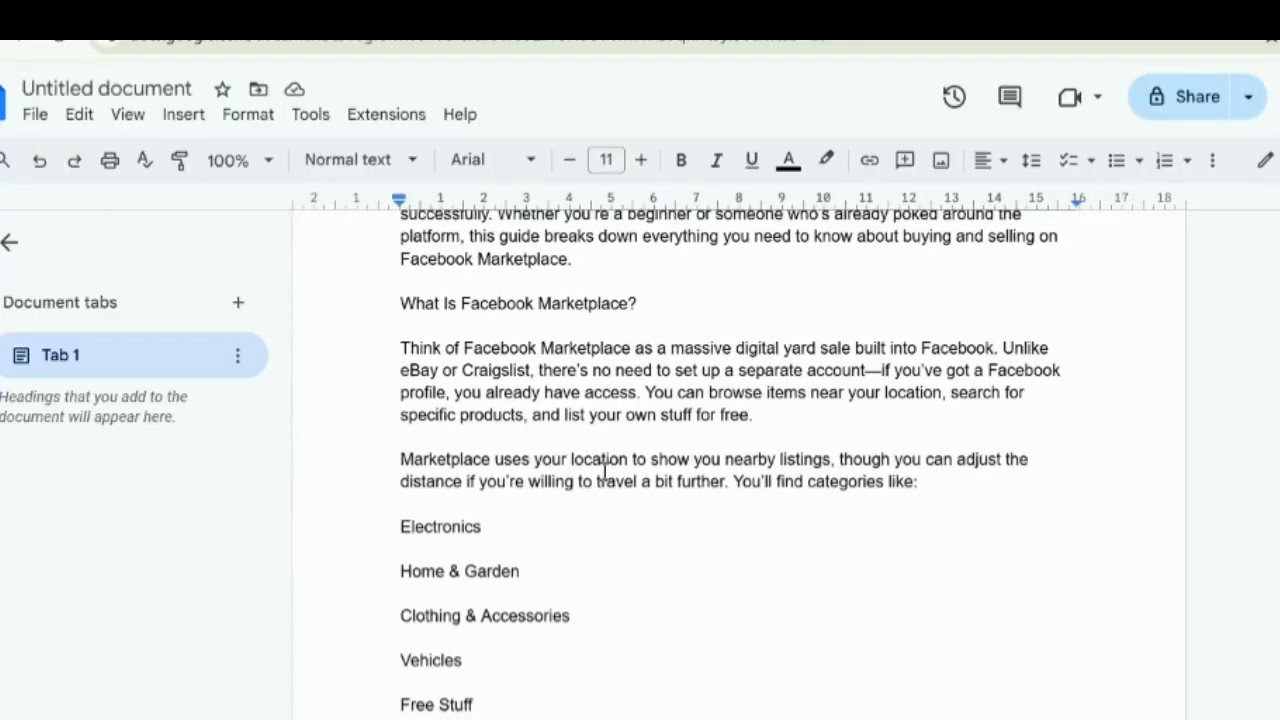
scroll(604, 469, "up", 3)
Name the untitled document after its first line, "How to Buy and Sell on Facebook Marketplace: The Complete Guide"
left_click(518, 349)
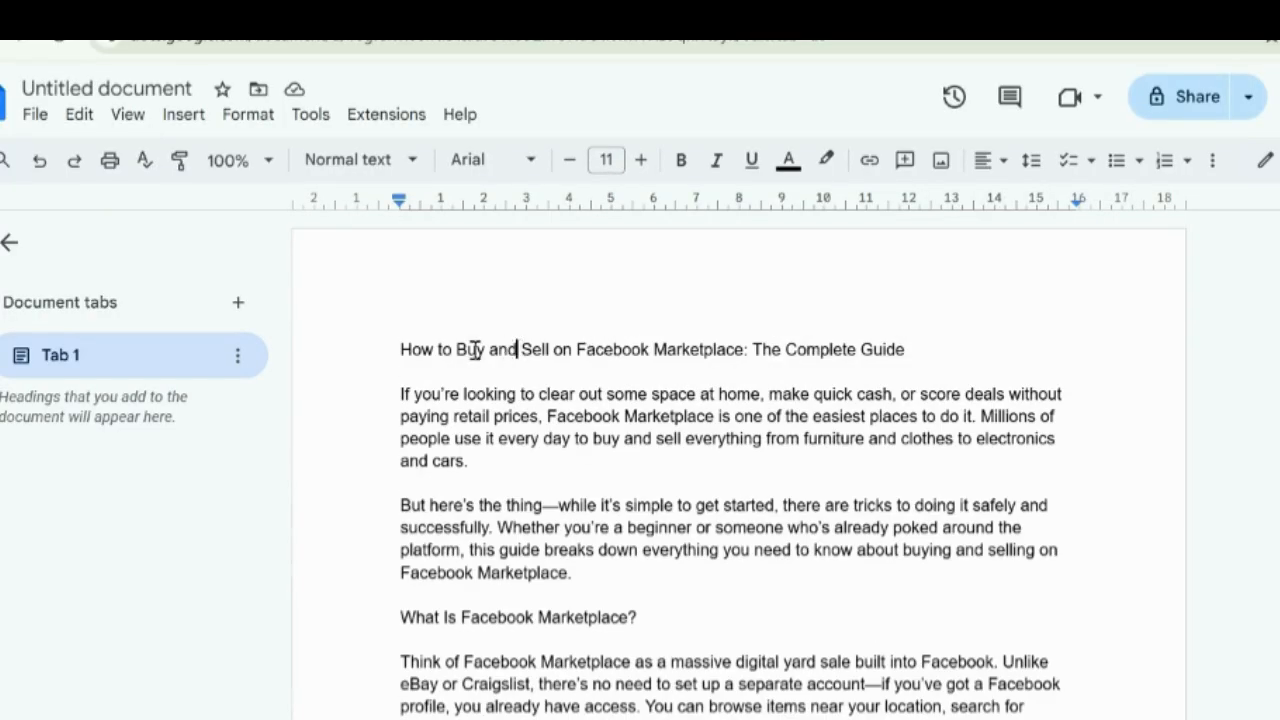
left_click(396, 349)
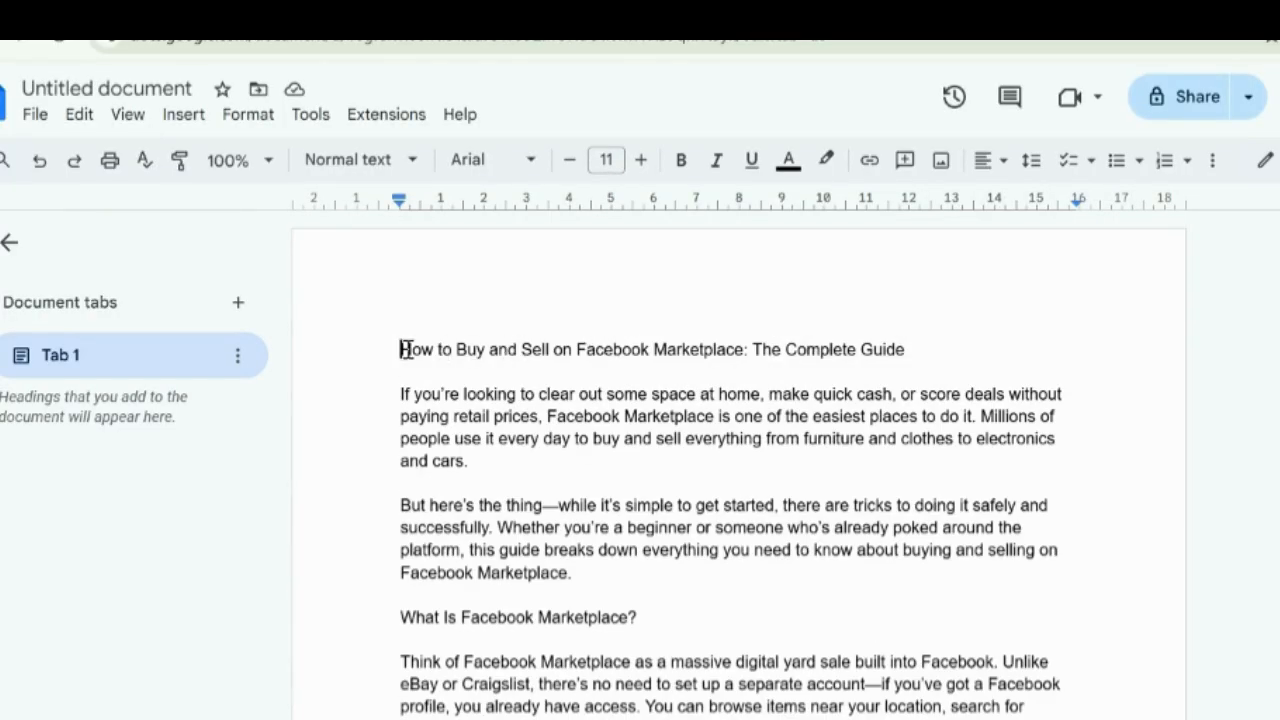
left_click(946, 358)
left_click(376, 346)
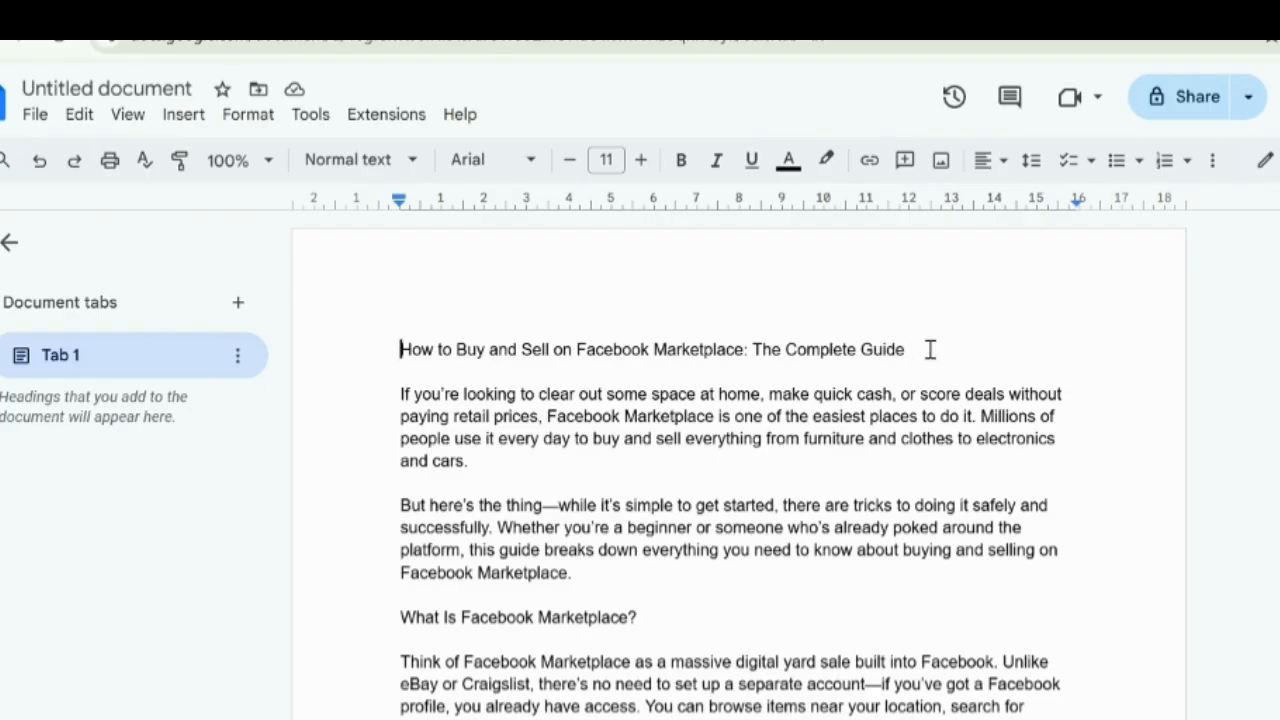
left_click(82, 88)
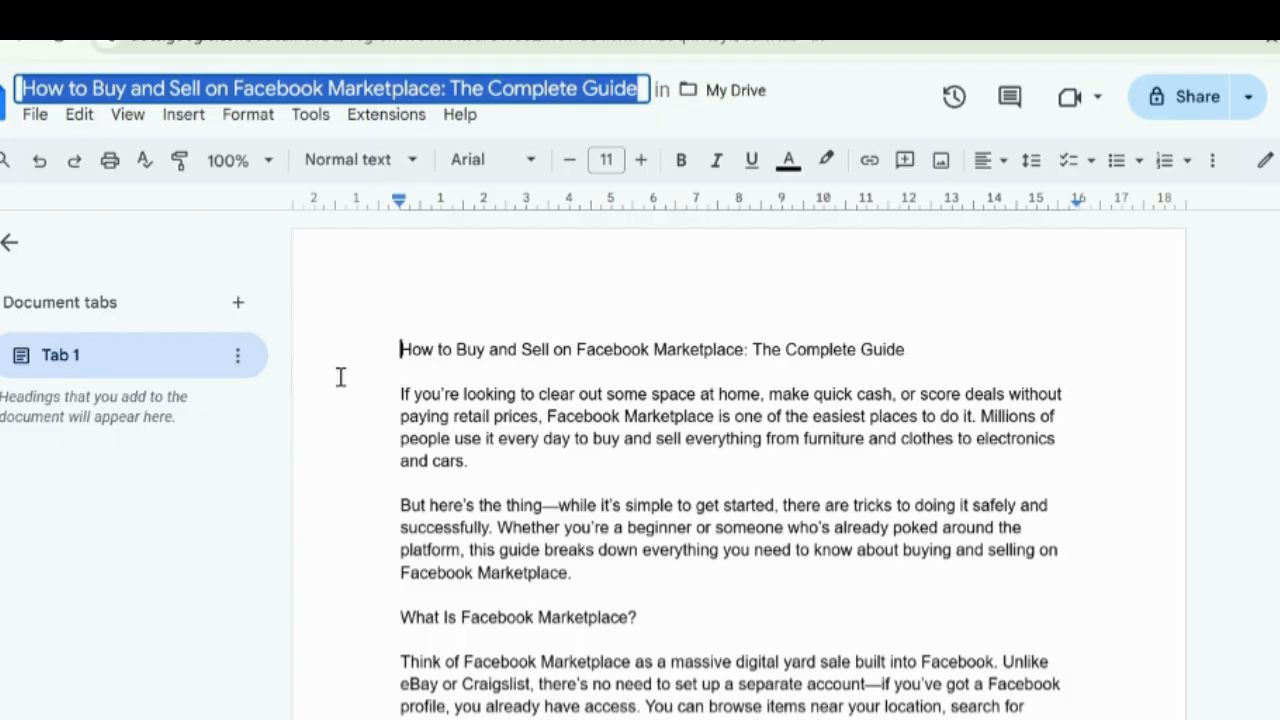
left_click(368, 362)
Delete the article's title line and the empty line below it, so the body starts with "If you're looking to clear out some space"
triple_click(368, 362)
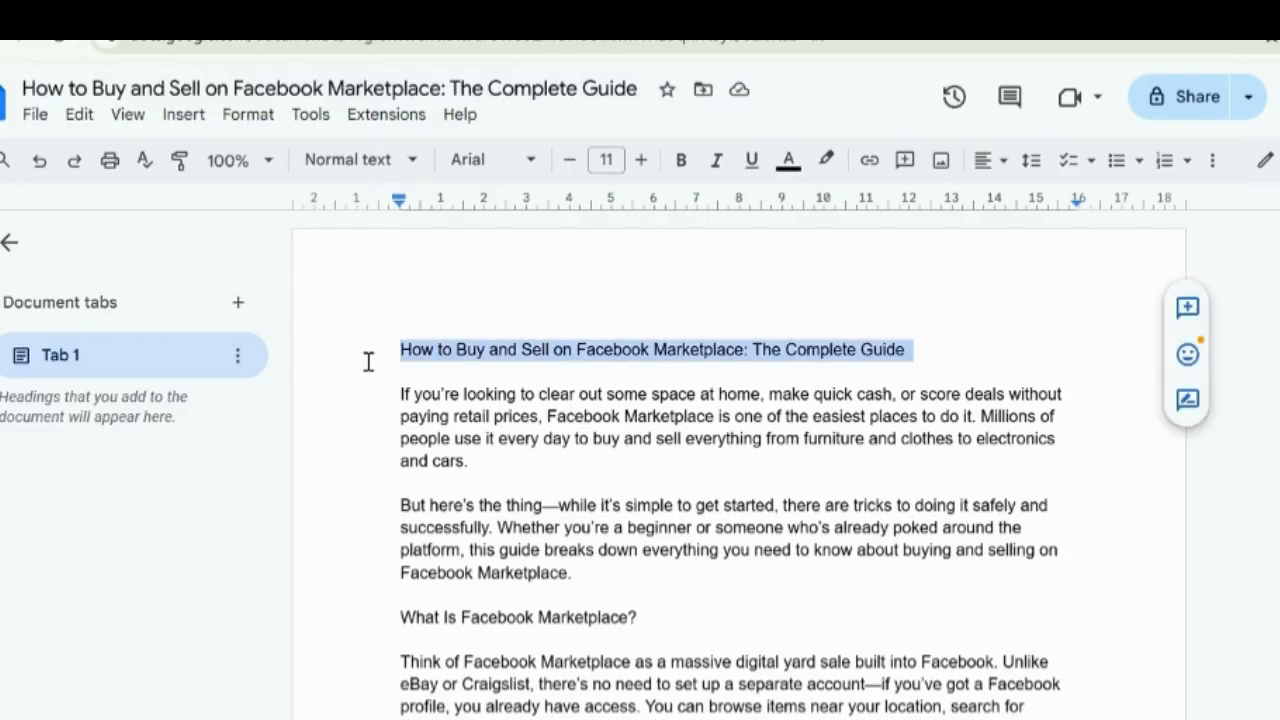
key("Delete")
key("Delete")
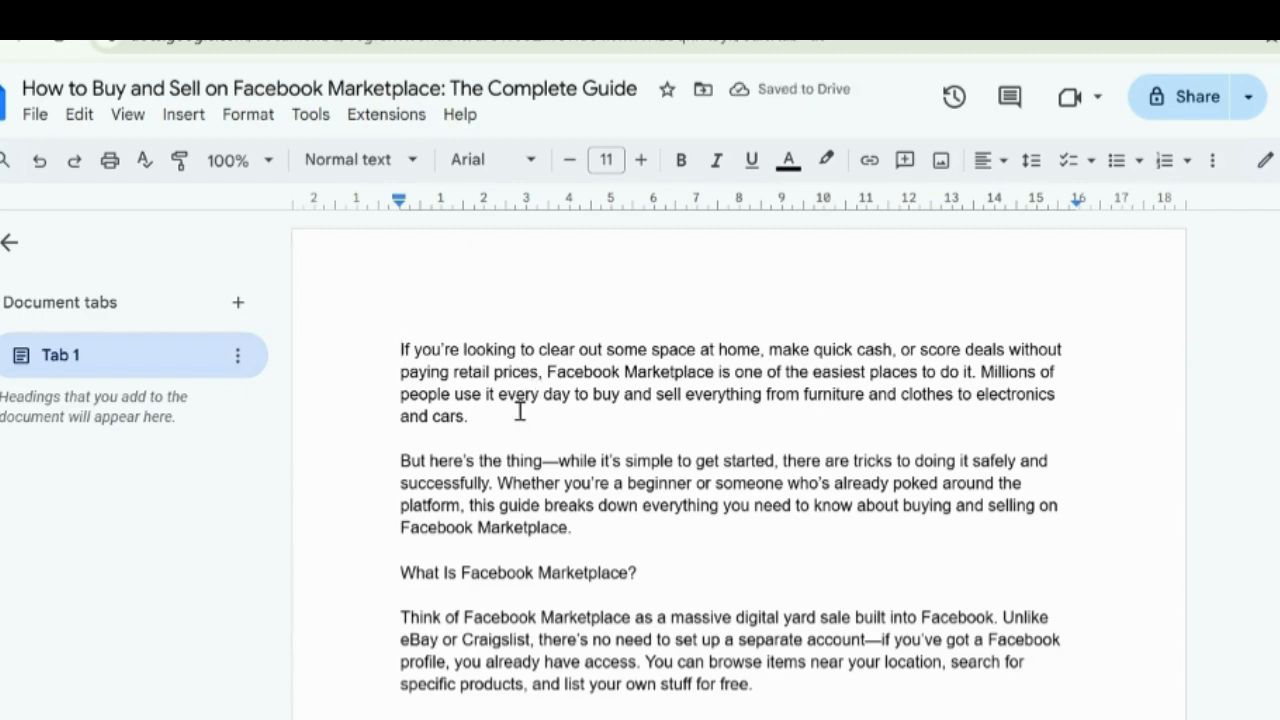
Examine the paragraph styles offered for the article's text, including Heading 1, 2 and 3 for the "What Is Facebook Marketplace?" line
scroll(520, 411, "down", 2)
scroll(520, 411, "up", 2)
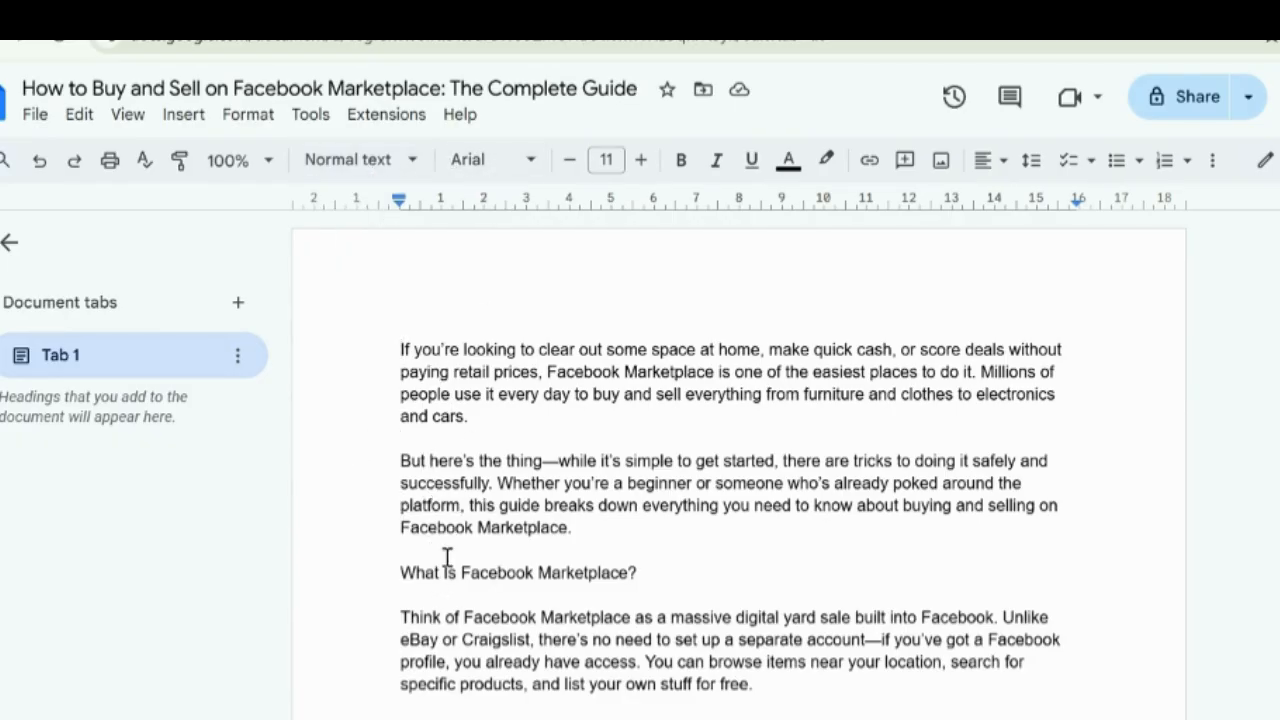
left_click(390, 165)
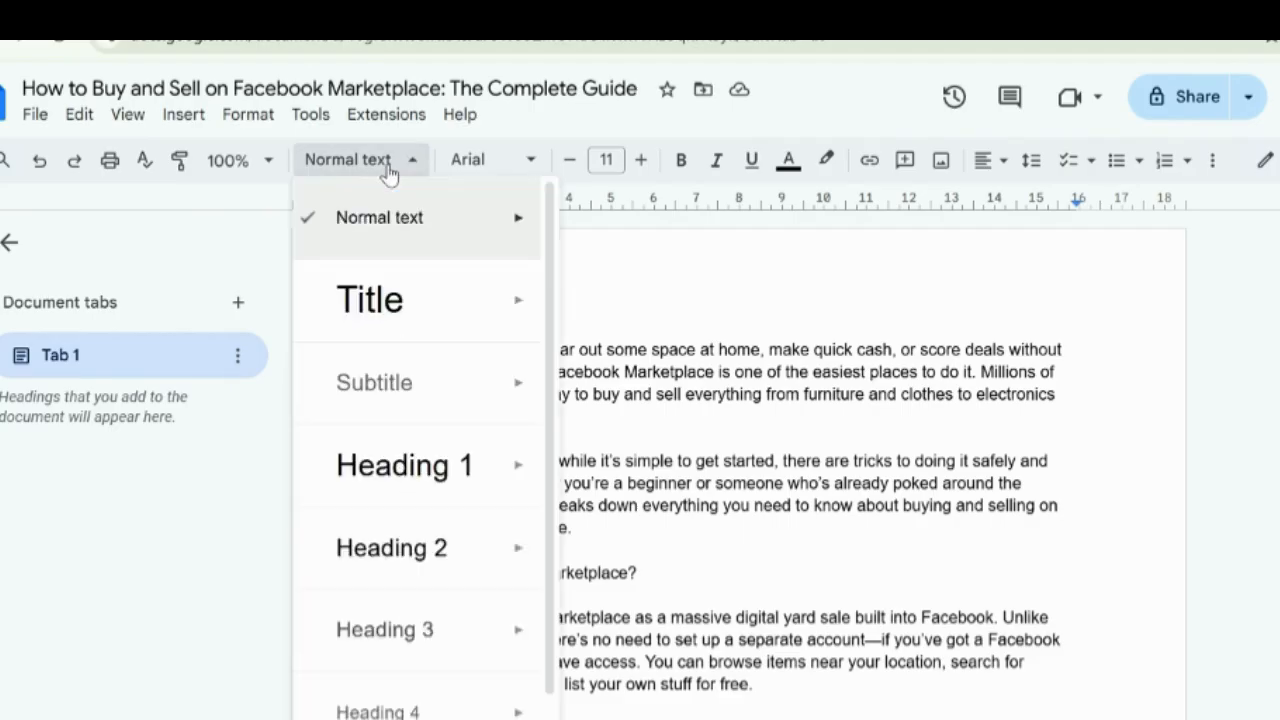
mouse_move(372, 418)
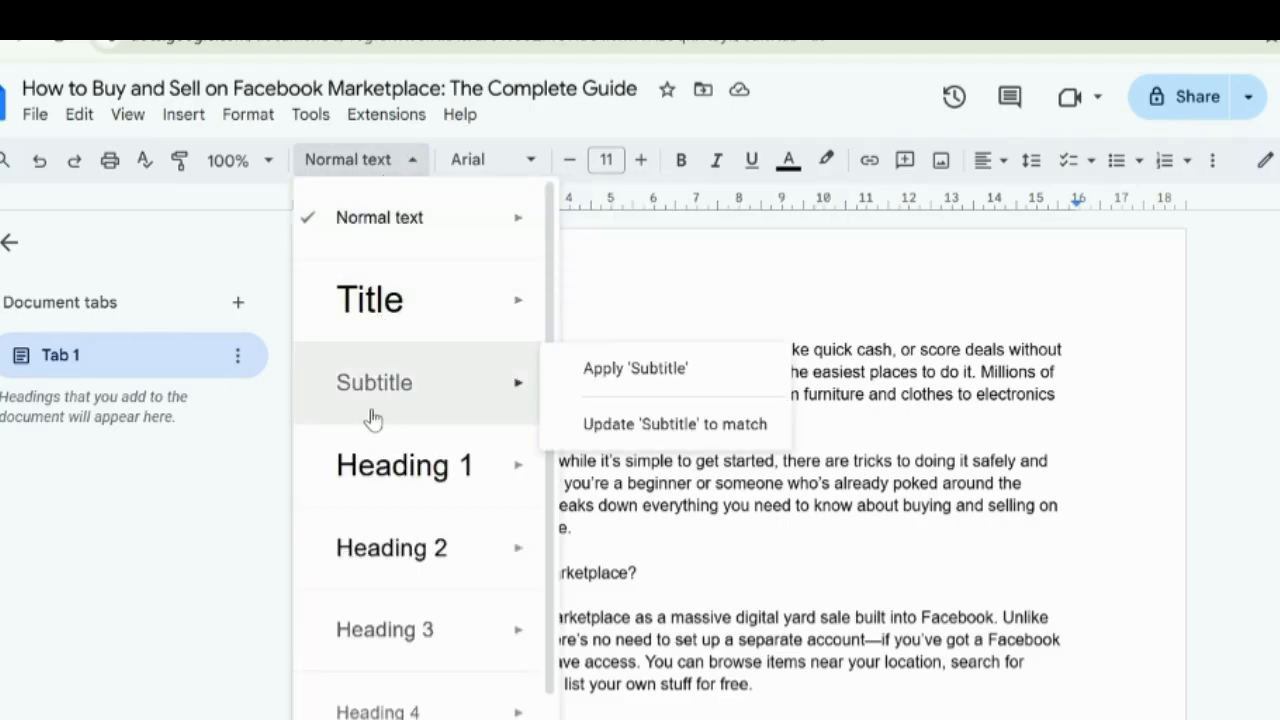
mouse_move(405, 570)
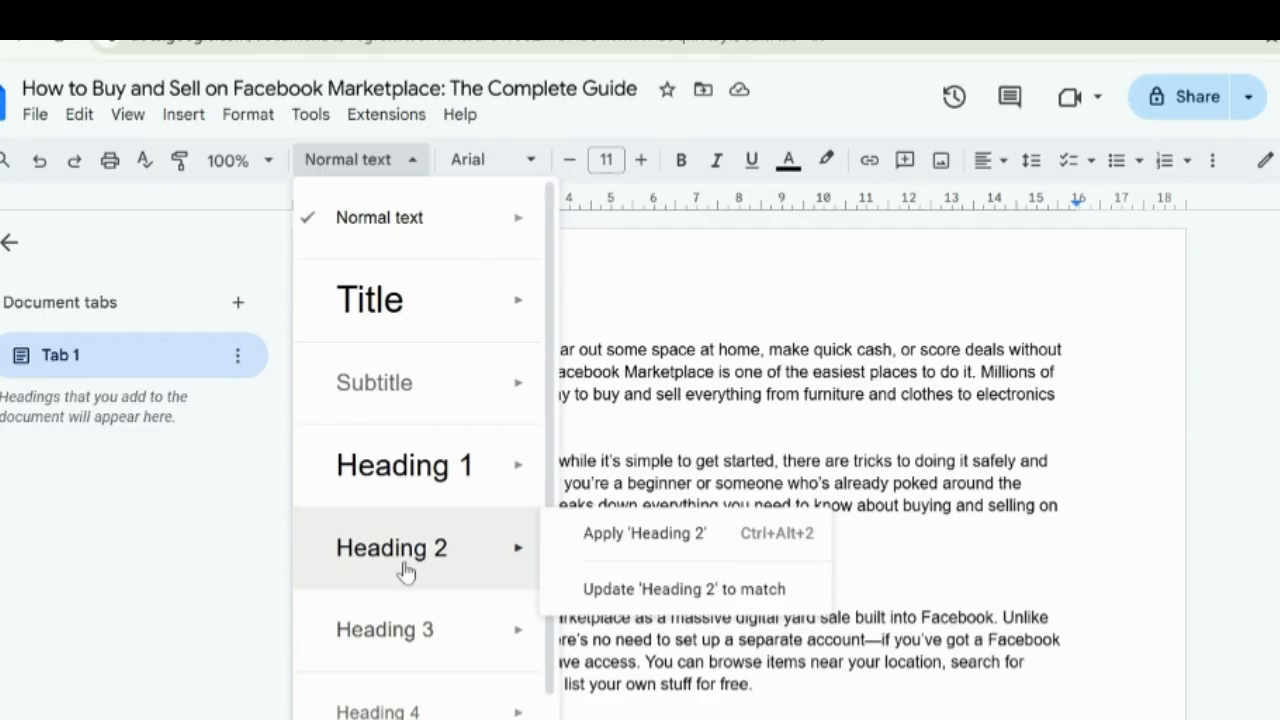
mouse_move(406, 626)
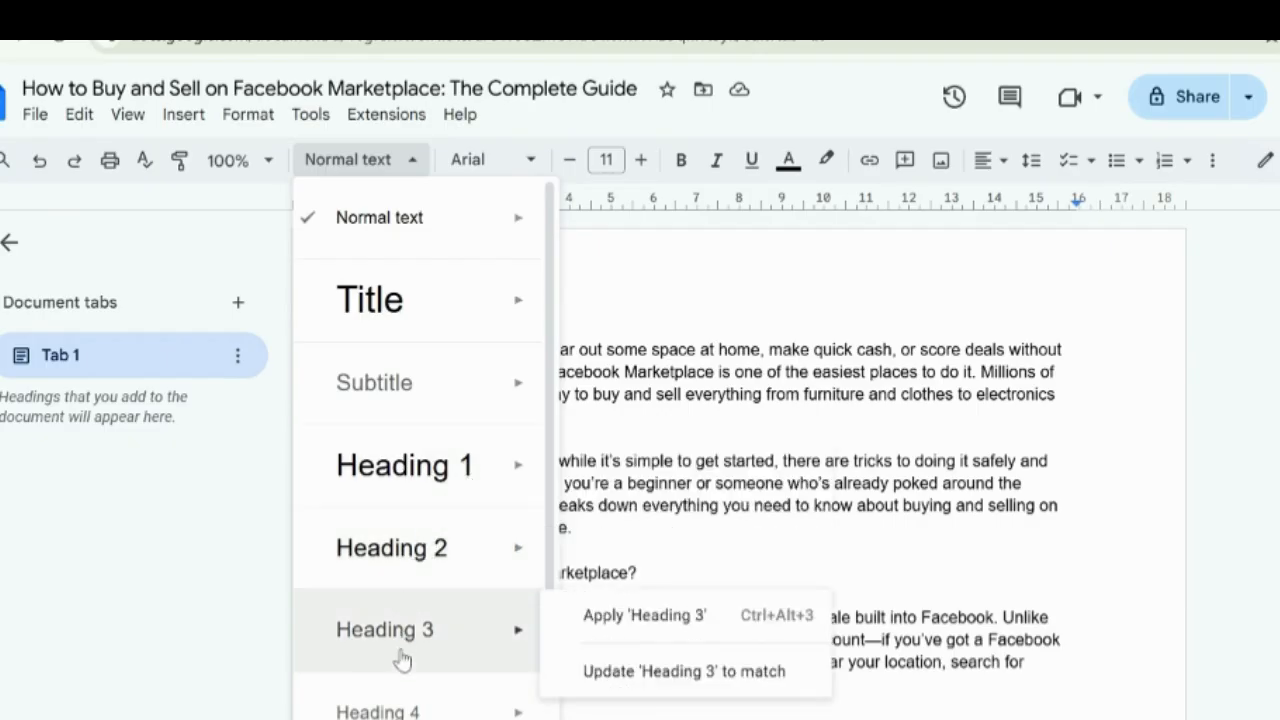
left_click(678, 373)
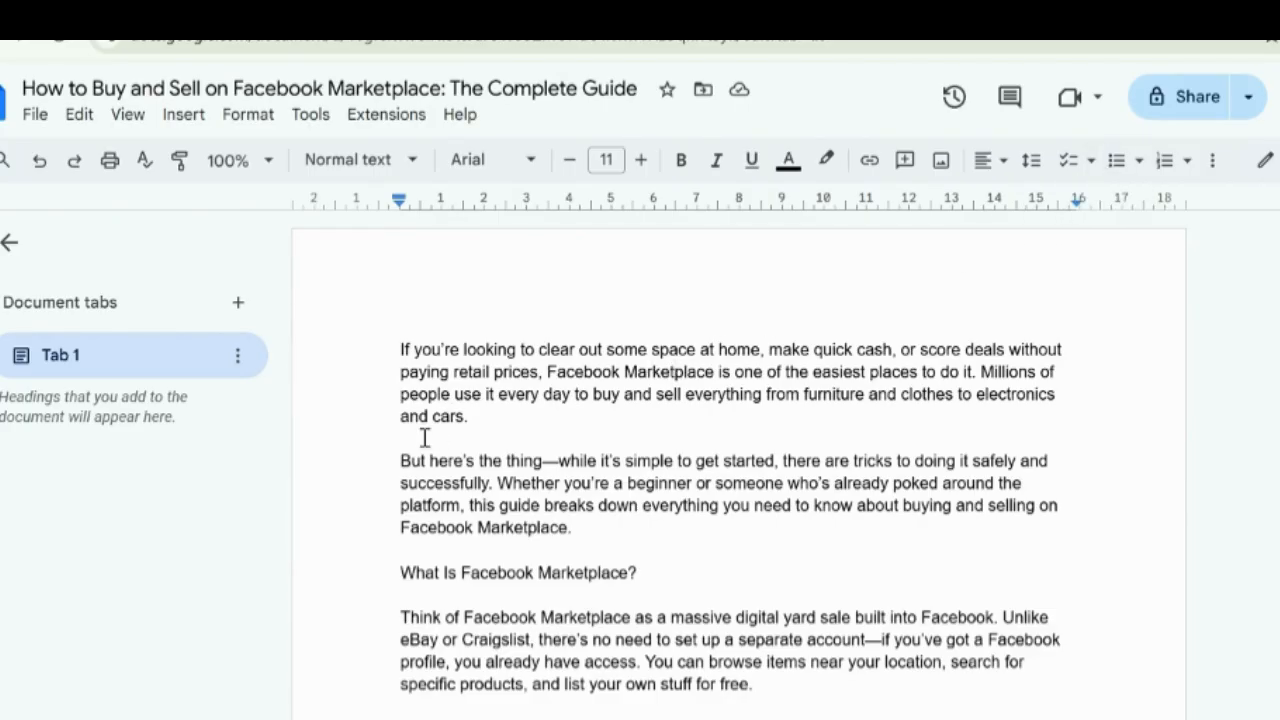
scroll(424, 437, "down", 3)
scroll(443, 437, "up", 1)
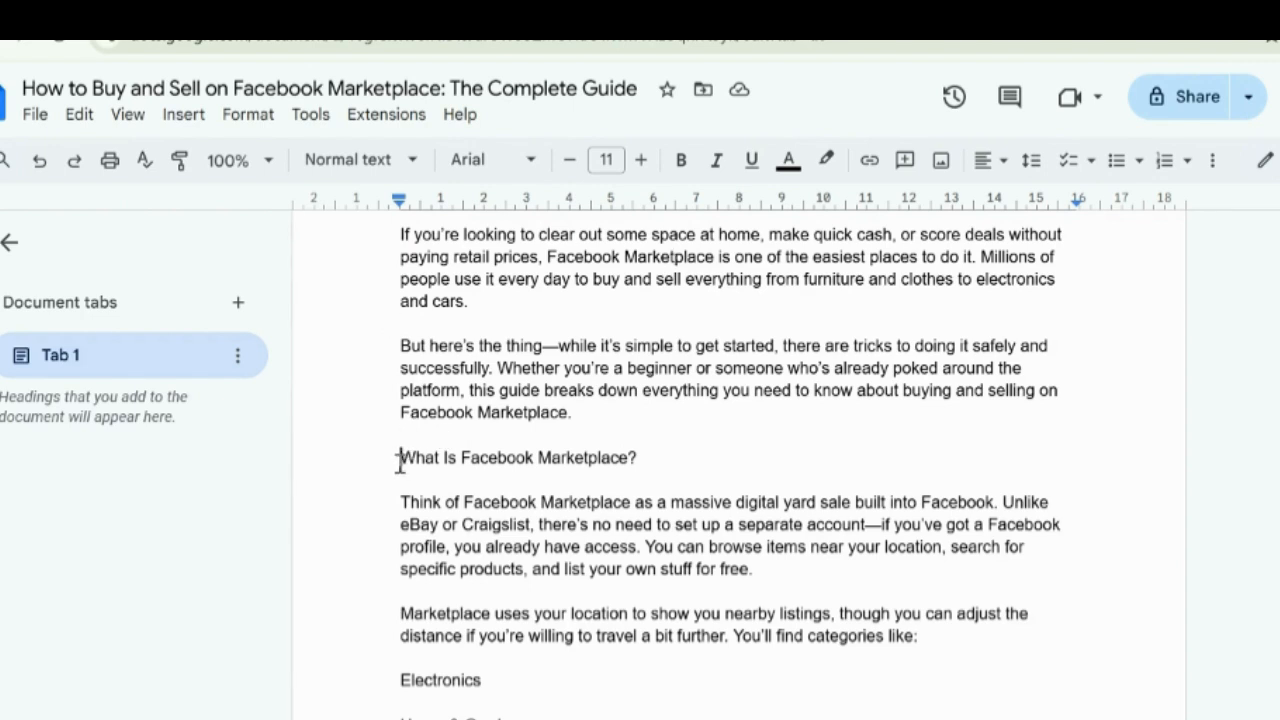
left_click(400, 460)
left_click(360, 160)
mouse_move(362, 543)
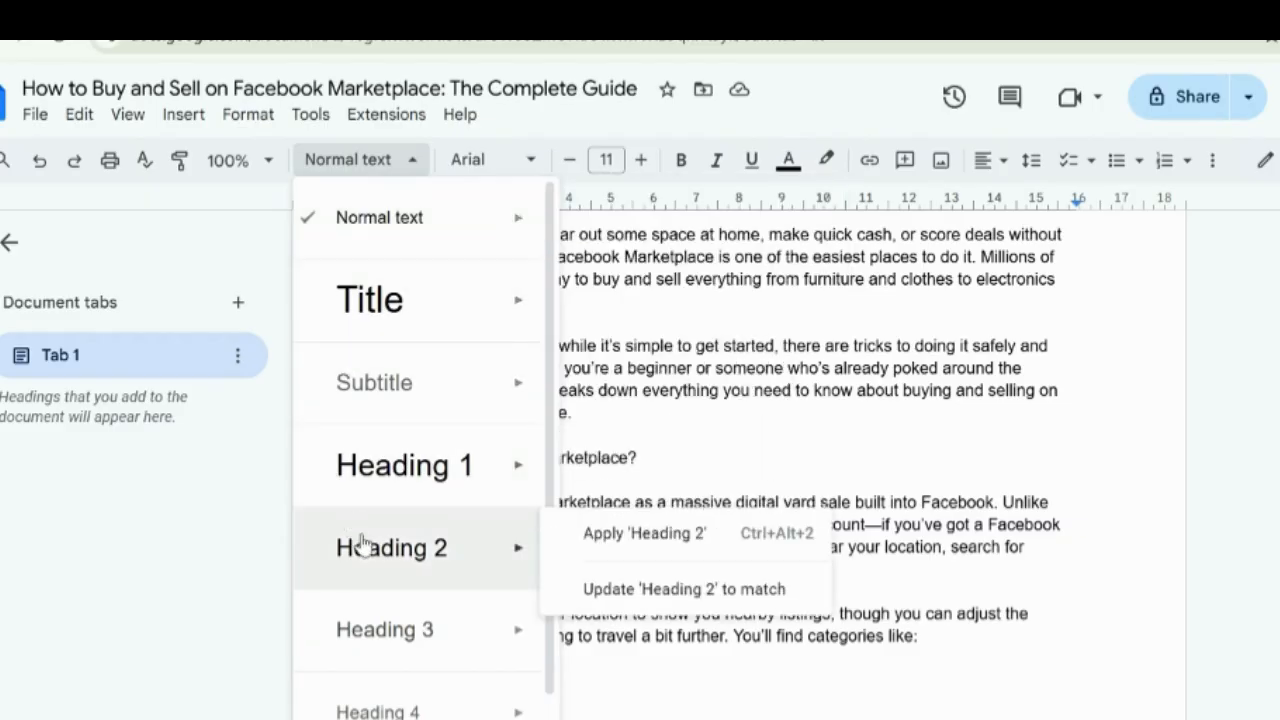
mouse_move(408, 637)
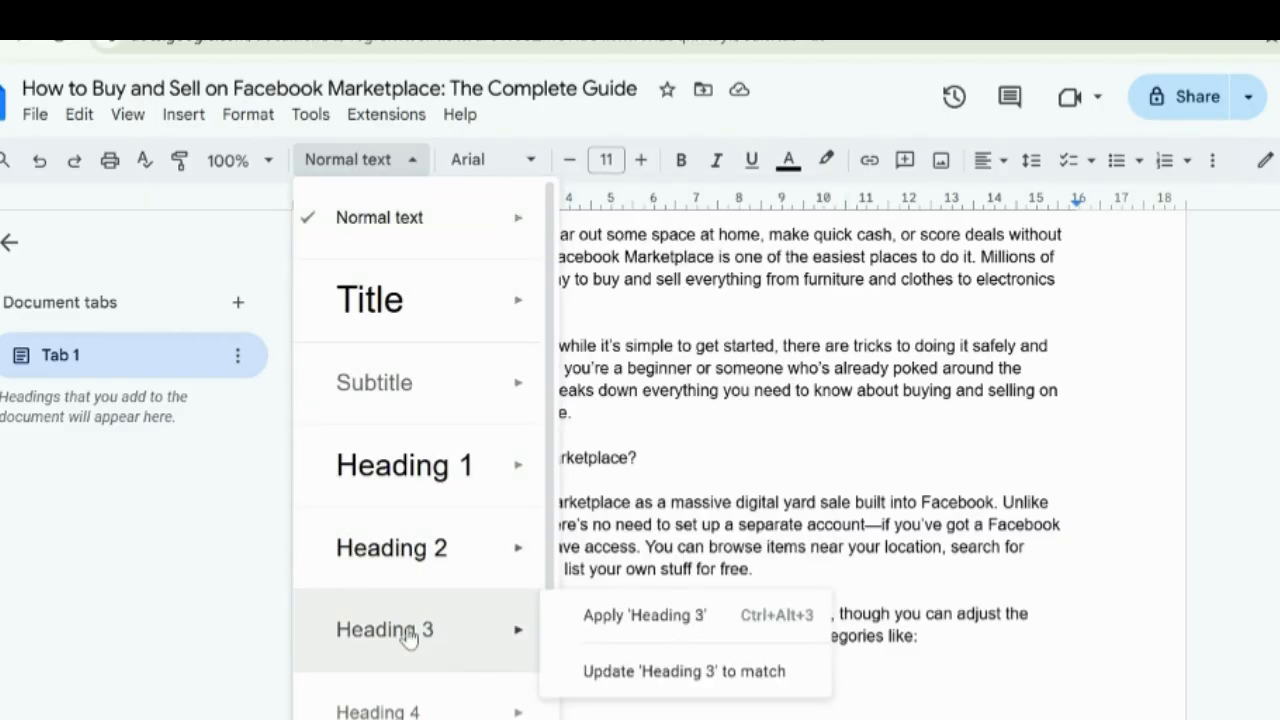
mouse_move(489, 497)
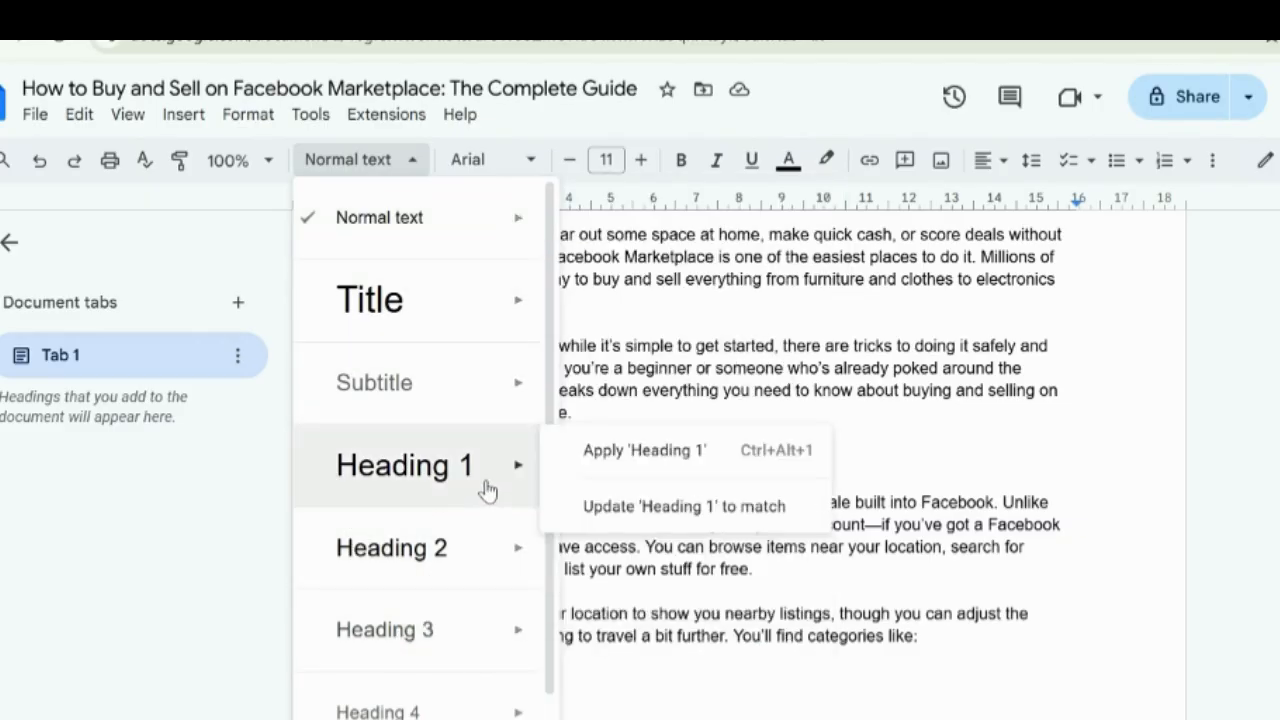
left_click(767, 346)
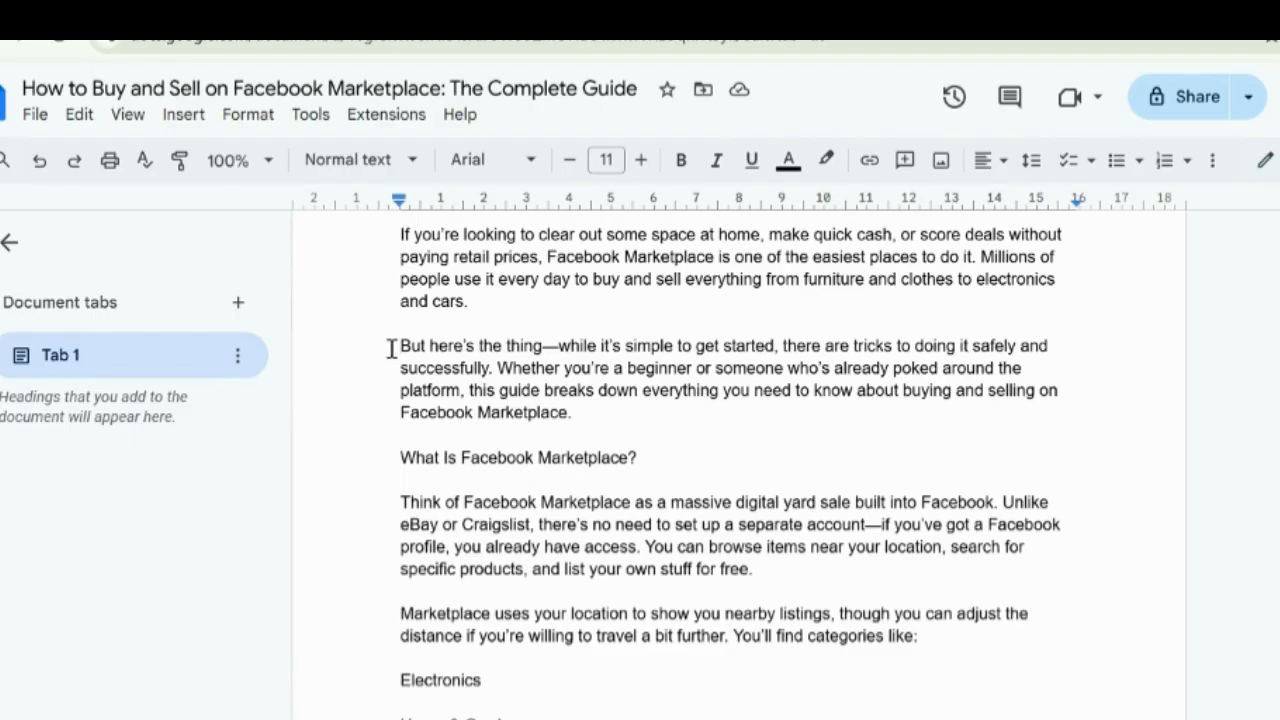
left_click(388, 458)
left_click(347, 162)
left_click(948, 502)
Apply the Heading 2 style to the "What Is Facebook Marketplace?" line and make the whole heading bold
left_click(404, 457)
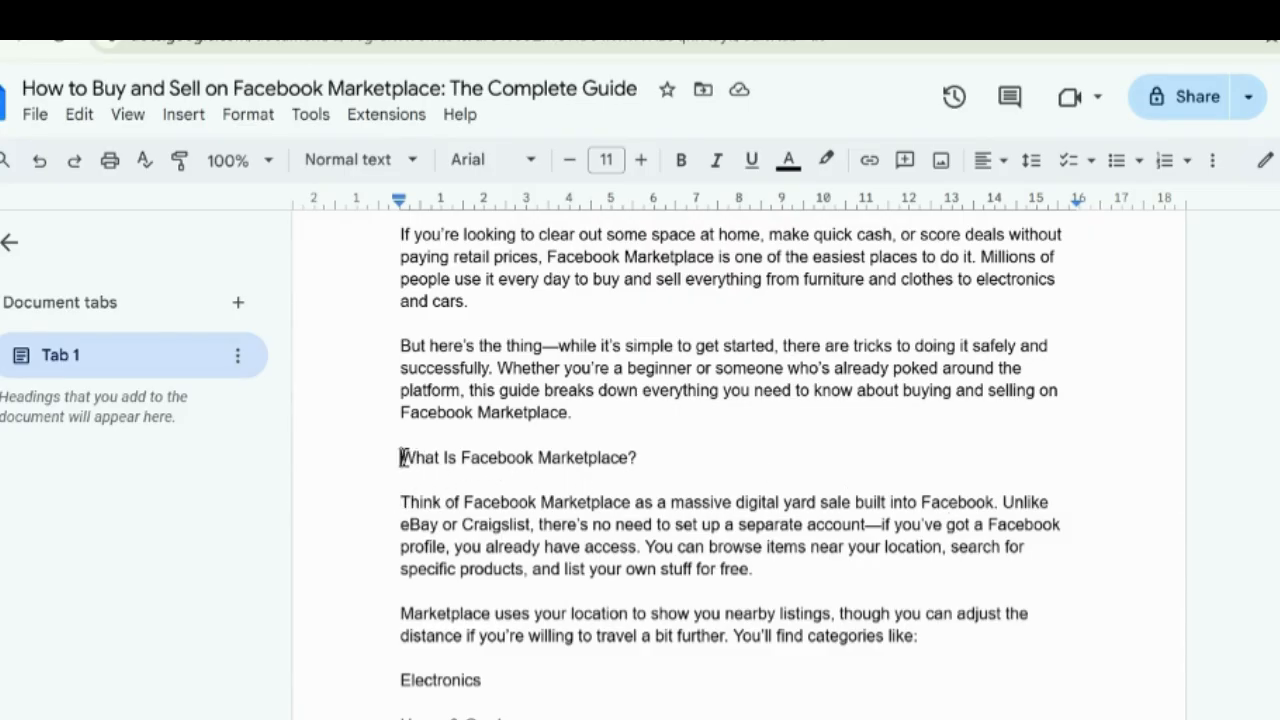
left_click(380, 162)
mouse_move(362, 255)
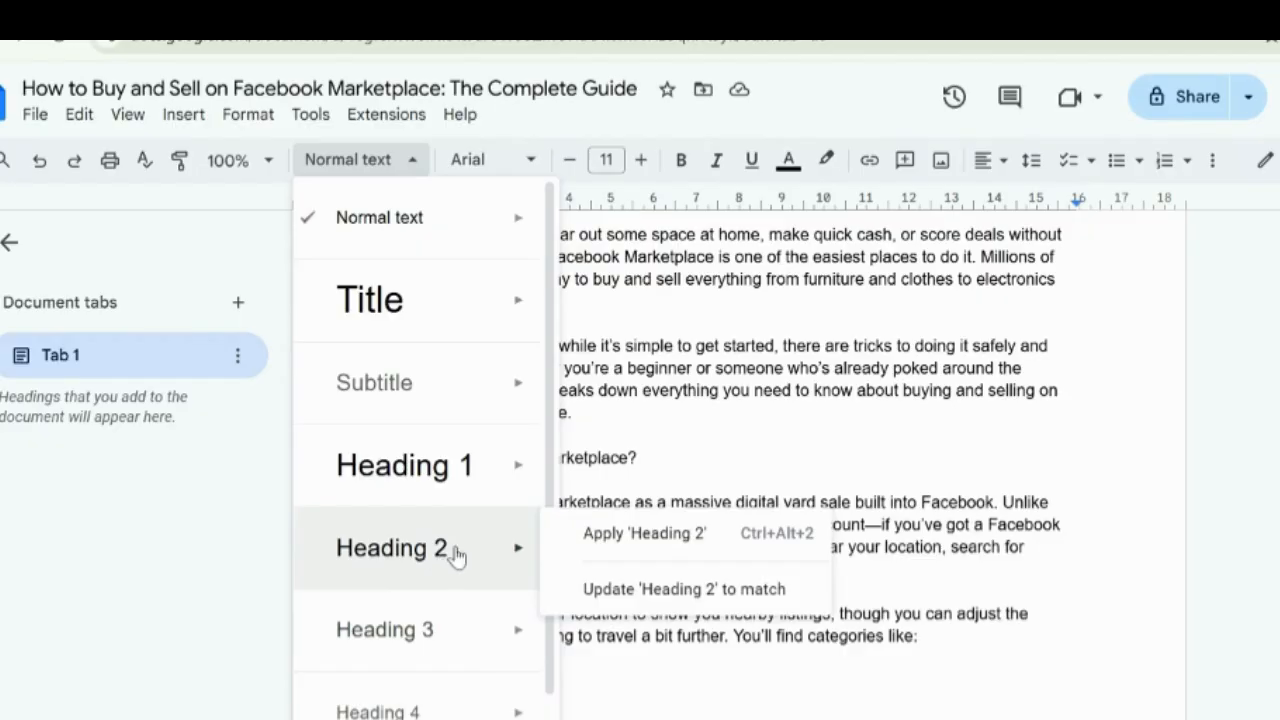
left_click(672, 548)
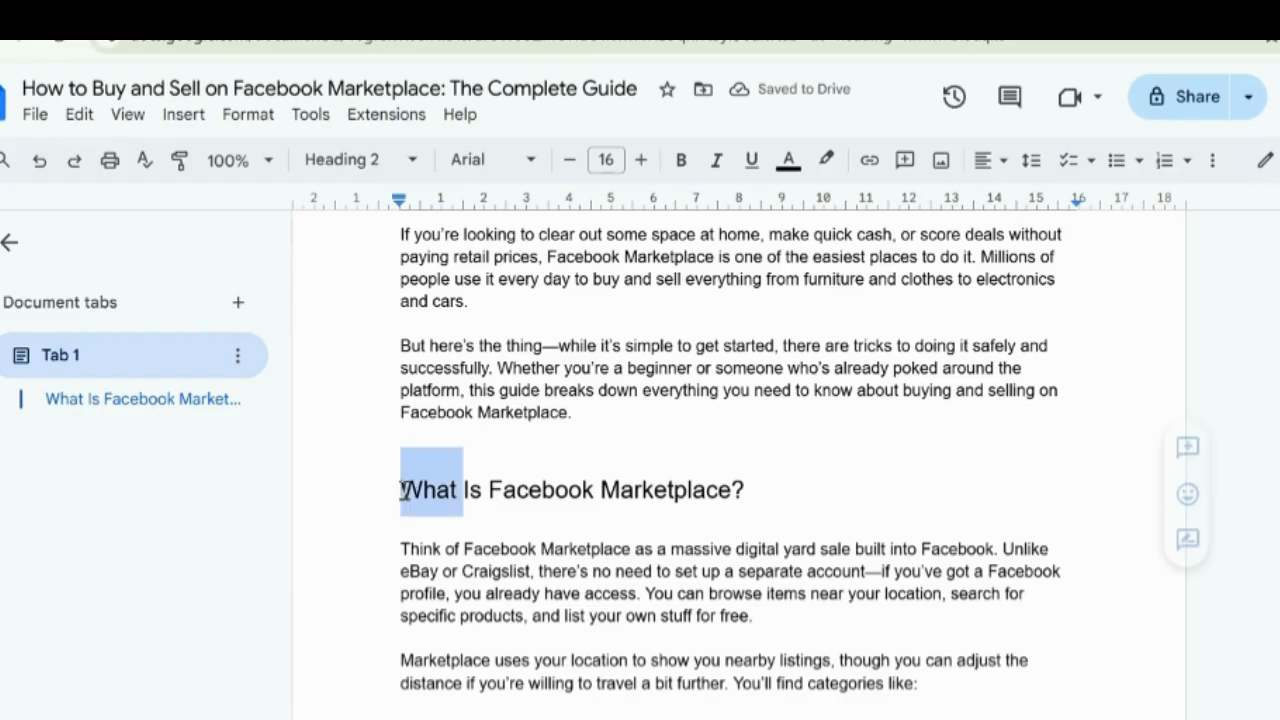
triple_click(402, 490)
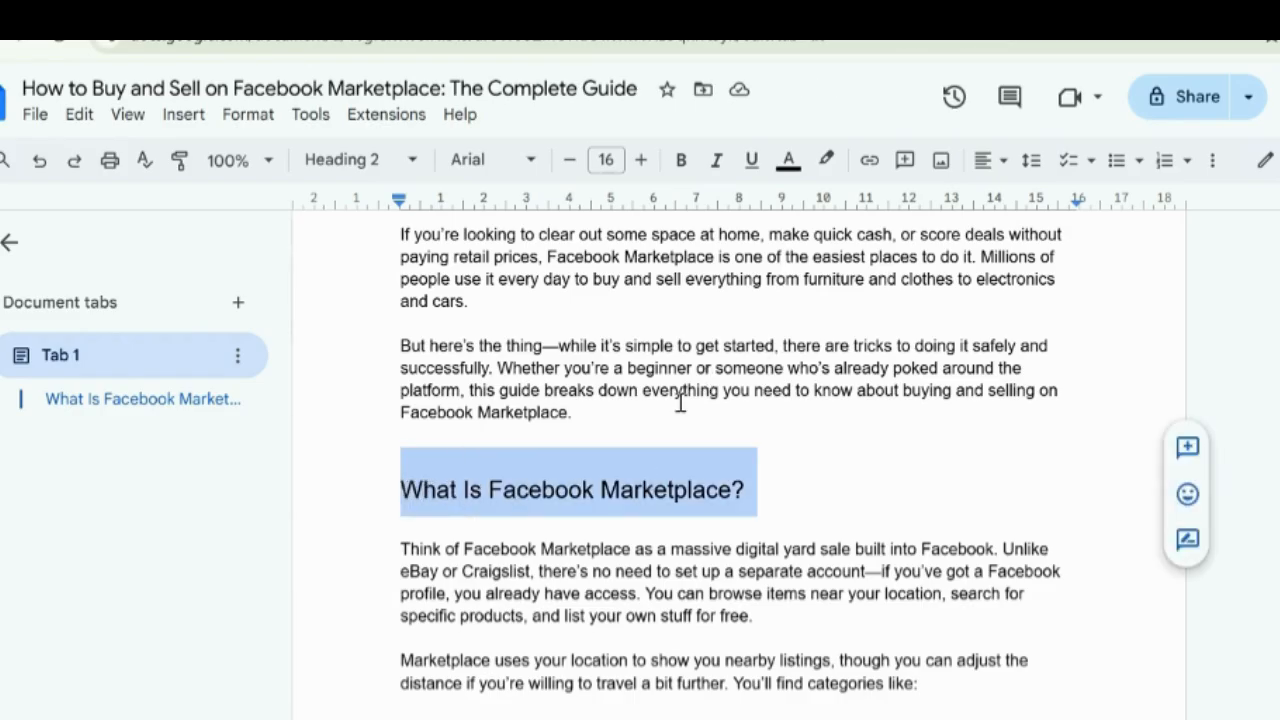
left_click(681, 161)
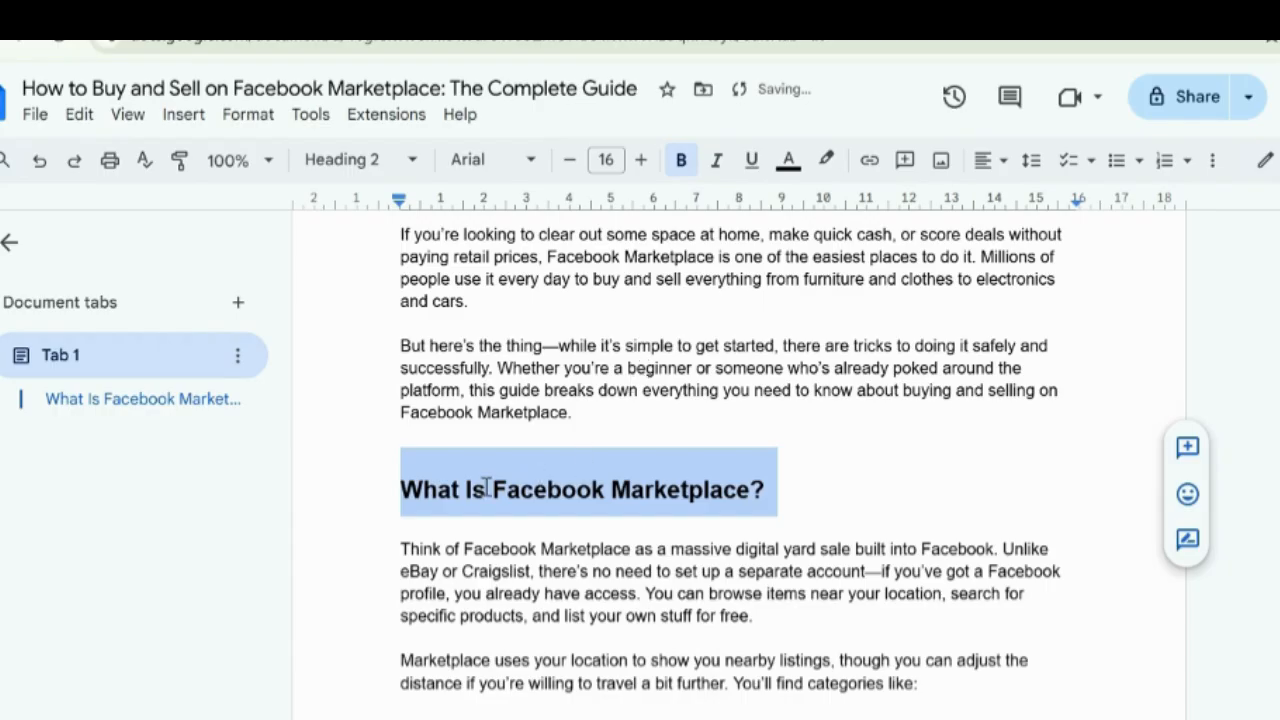
left_click(393, 497)
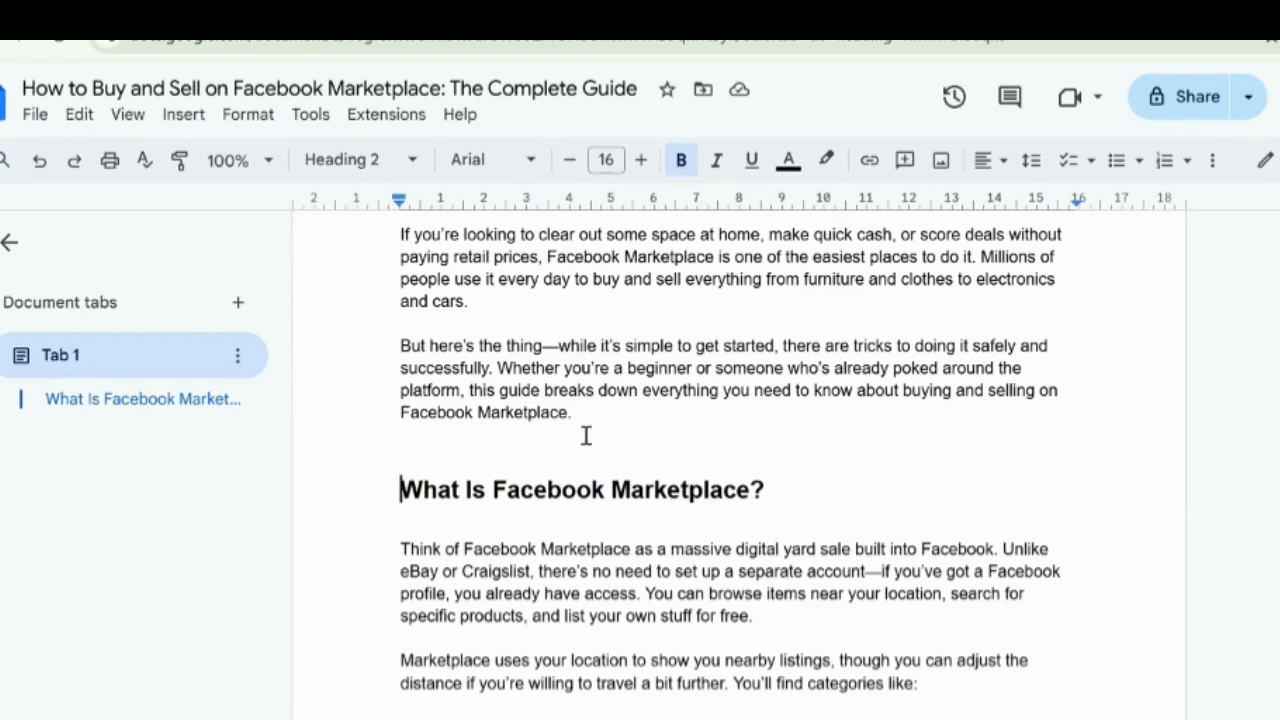
Update the Heading 2 style to match the bold "What Is Facebook Marketplace?" heading
scroll(586, 436, "down", 3)
scroll(583, 346, "up", 2)
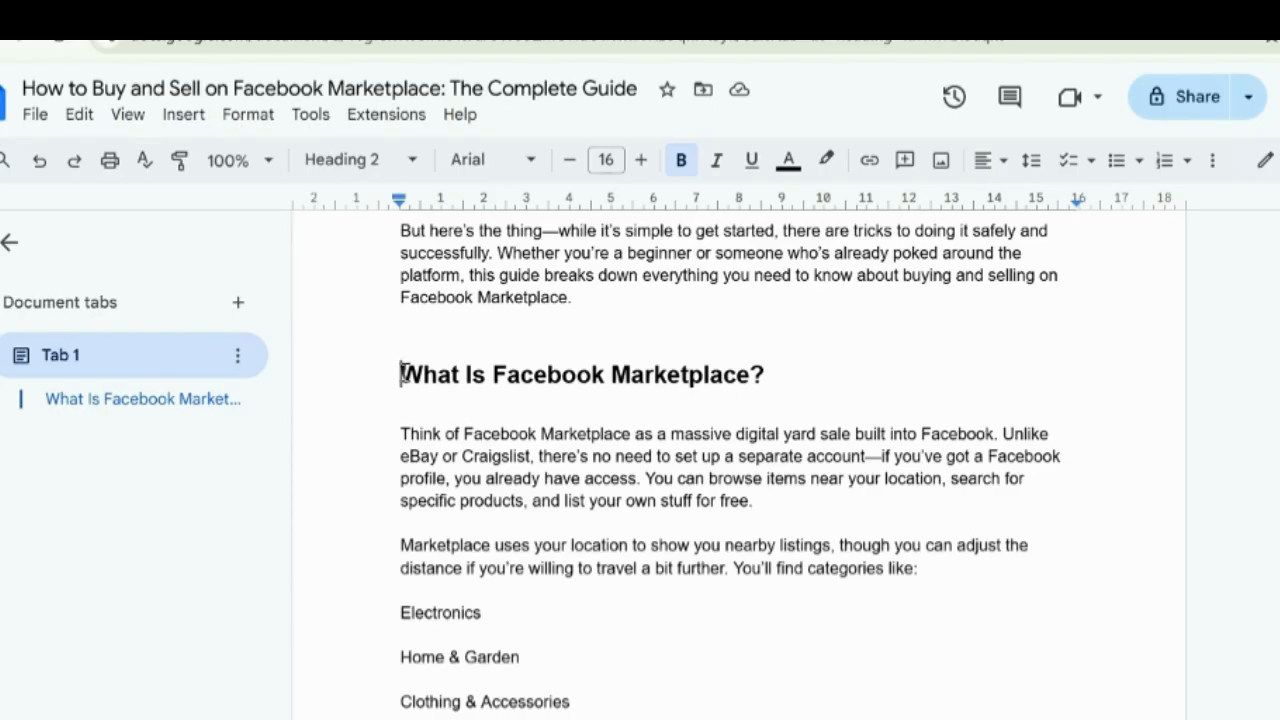
left_click(380, 160)
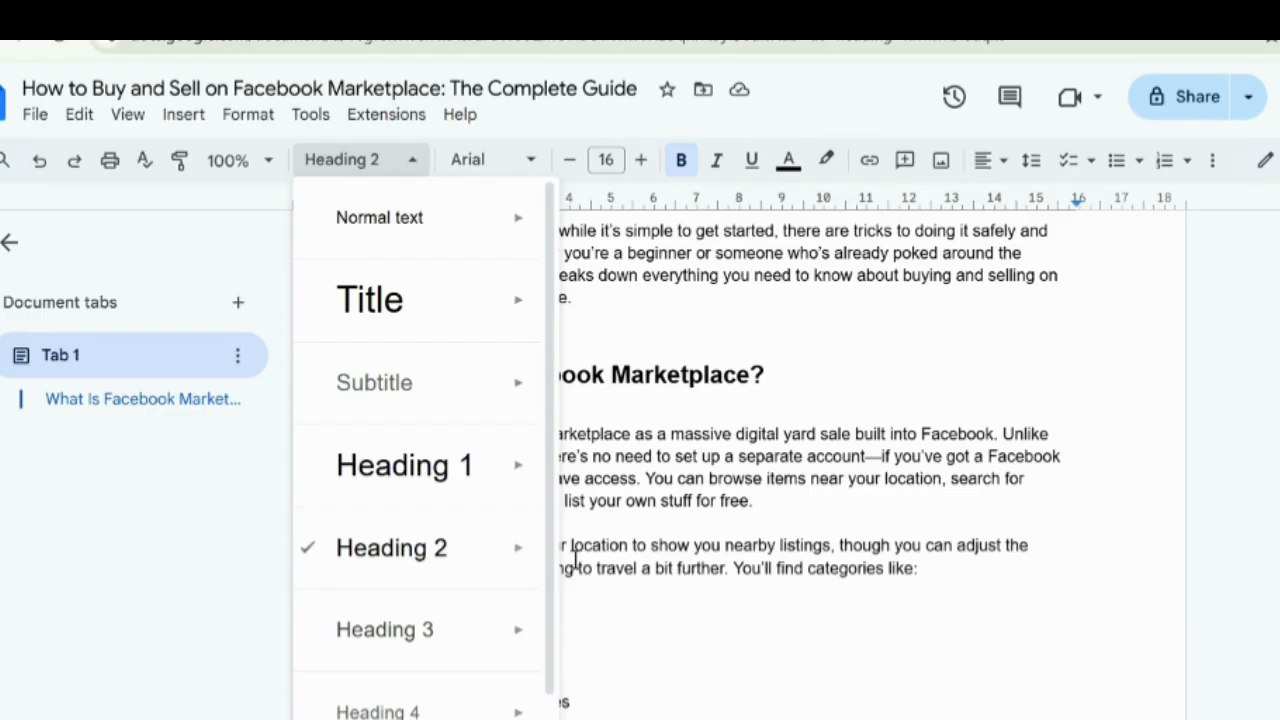
mouse_move(531, 569)
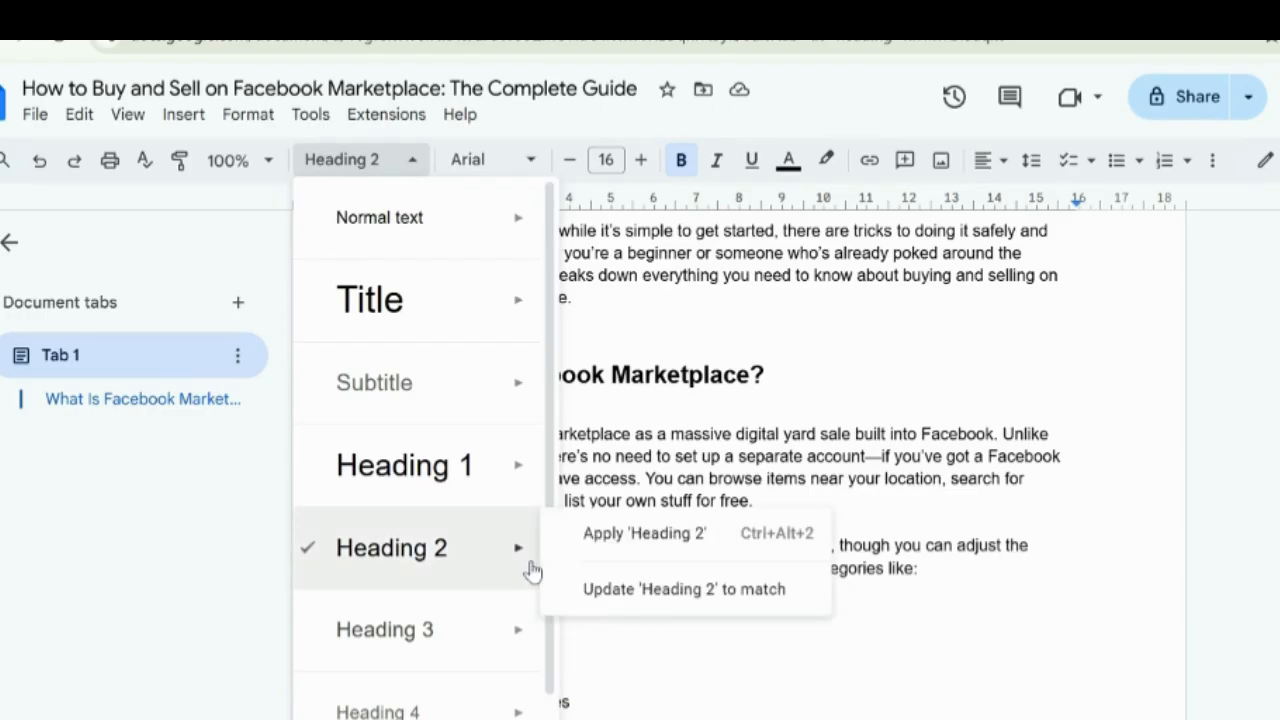
left_click(686, 590)
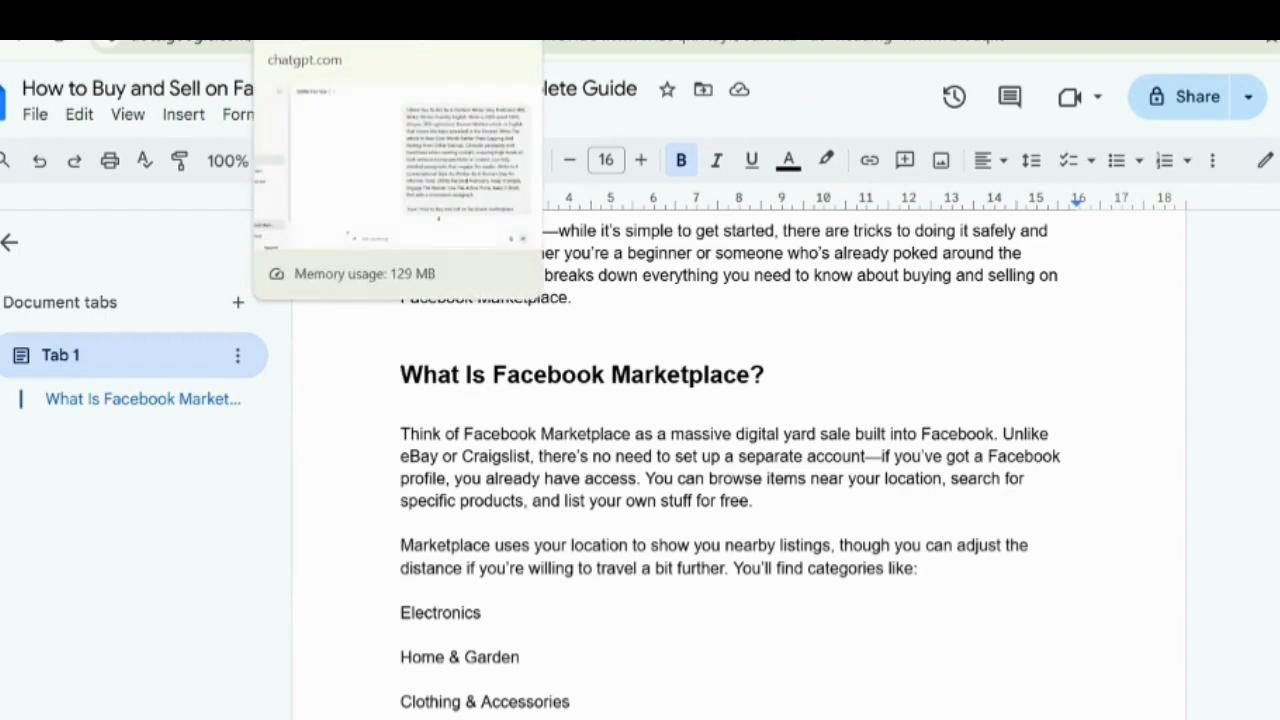
Switch to ChatGPT and examine how the original article formats the "What Is Facebook Marketplace?" section and its category list
left_click(335, 8)
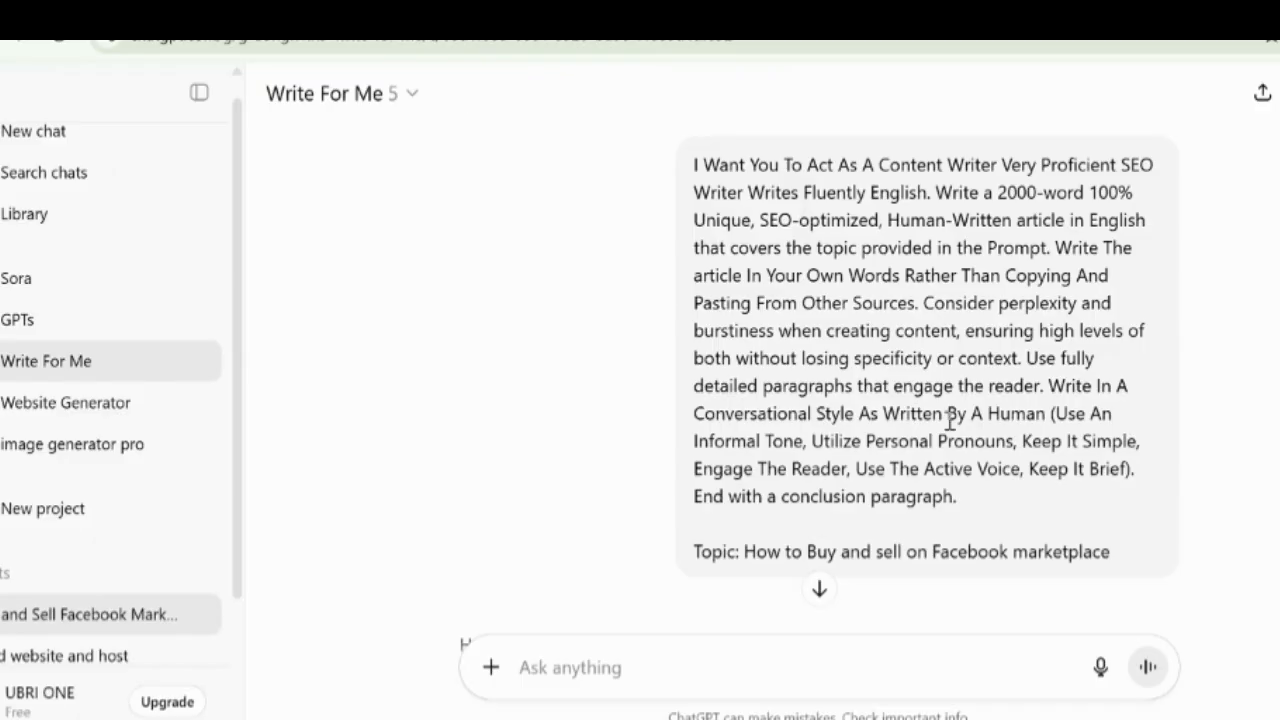
scroll(1012, 450, "down", 6)
left_click(634, 336)
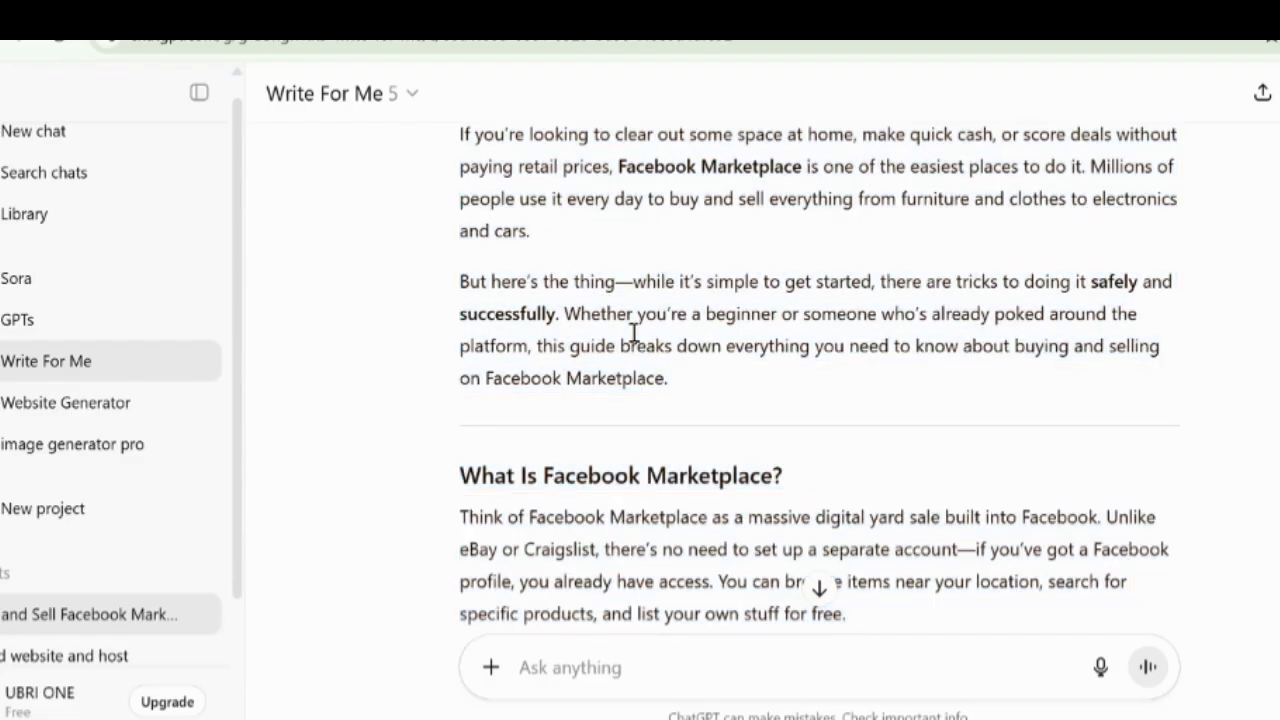
scroll(614, 400, "down", 2)
scroll(597, 366, "down", 2)
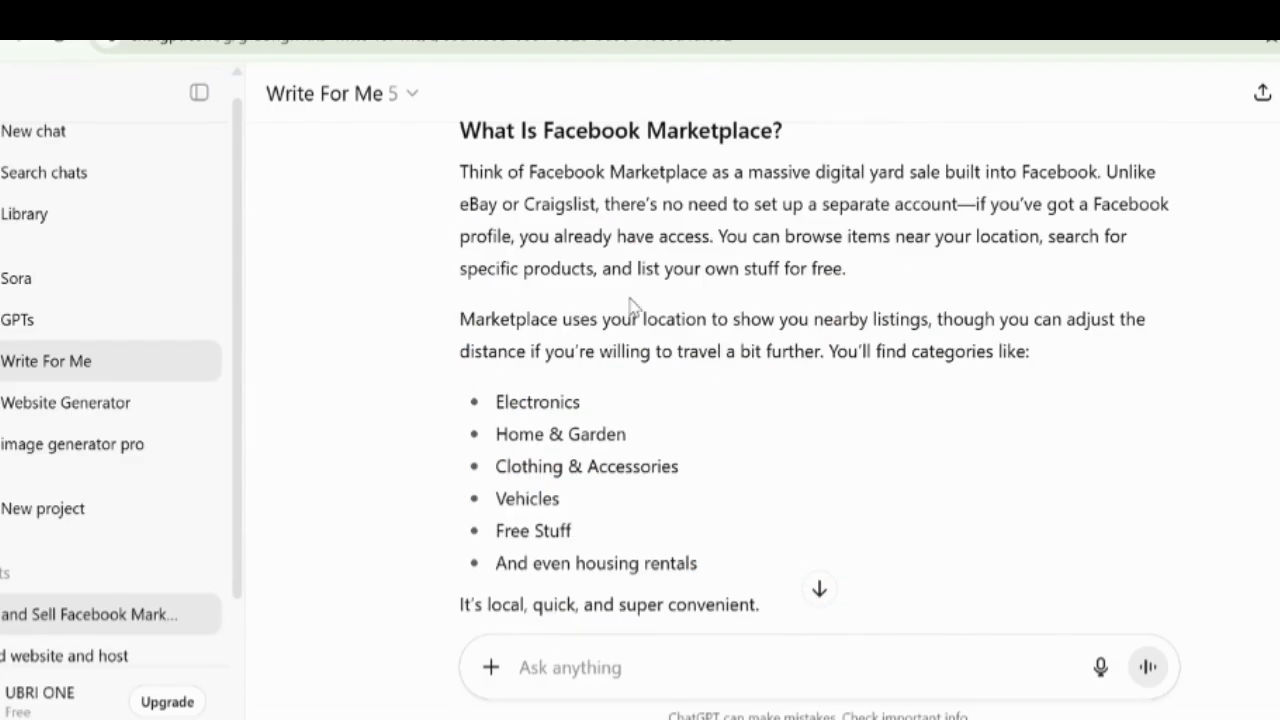
scroll(577, 400, "down", 1)
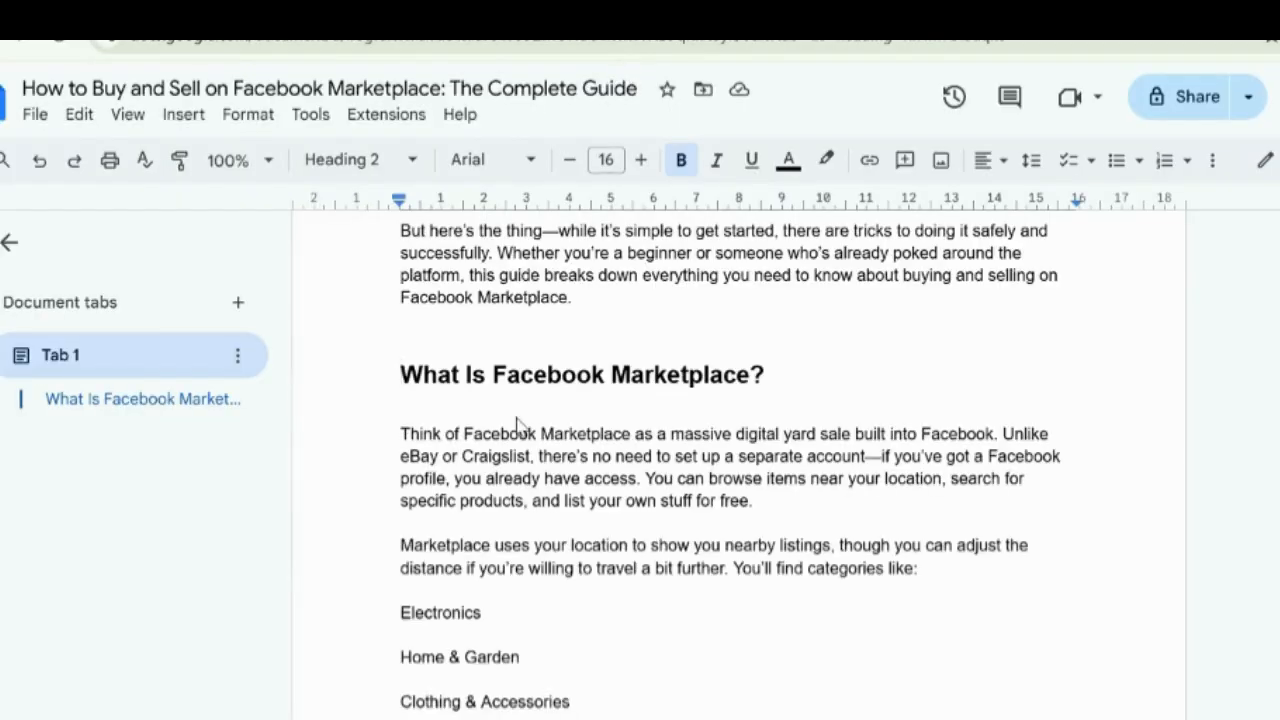
Turn the six category lines from "Electronics" to "And even housing rentals" in the Google Docs article into a bulleted list
scroll(500, 471, "down", 3)
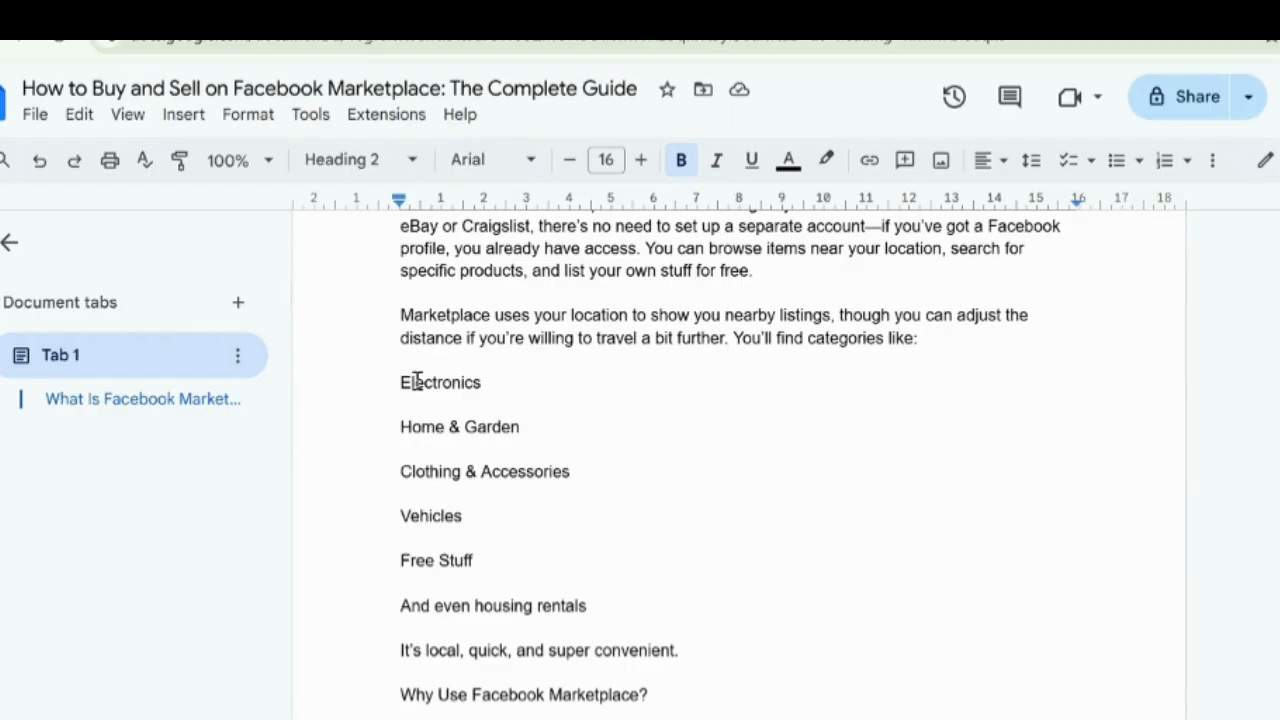
left_click_drag(417, 381, 468, 432)
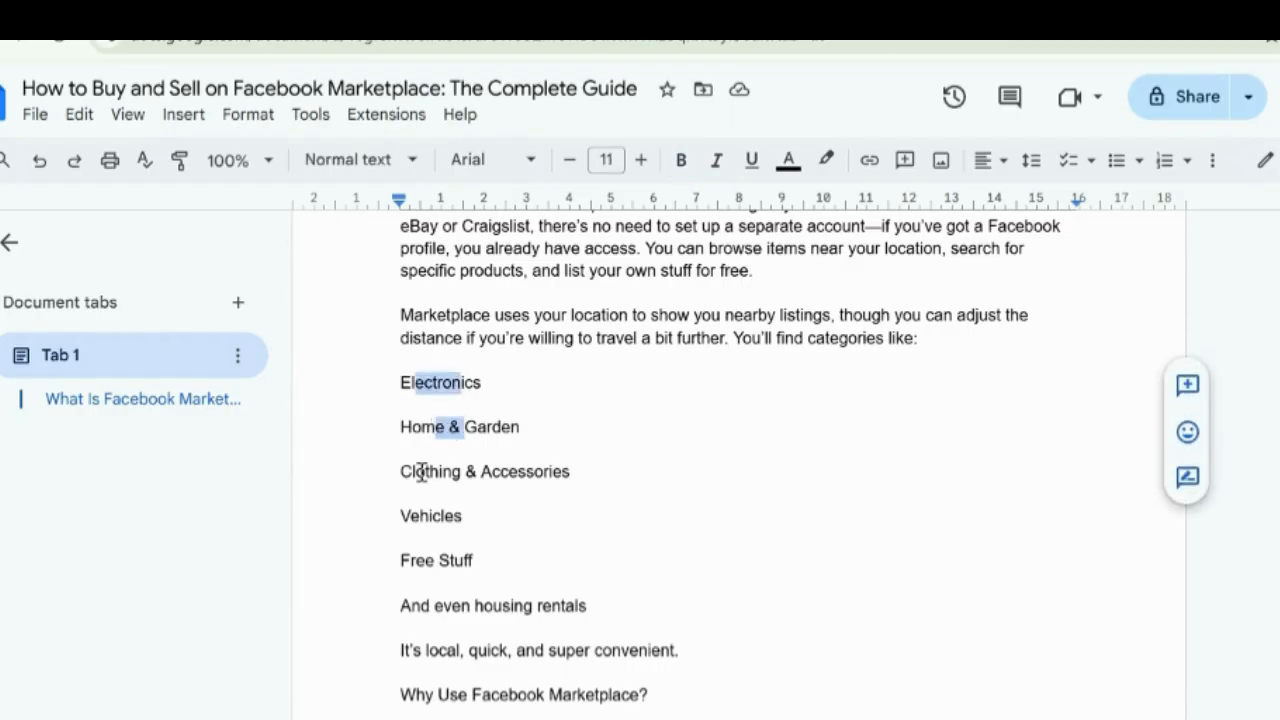
left_click_drag(422, 474, 470, 565)
left_click_drag(437, 611, 484, 618)
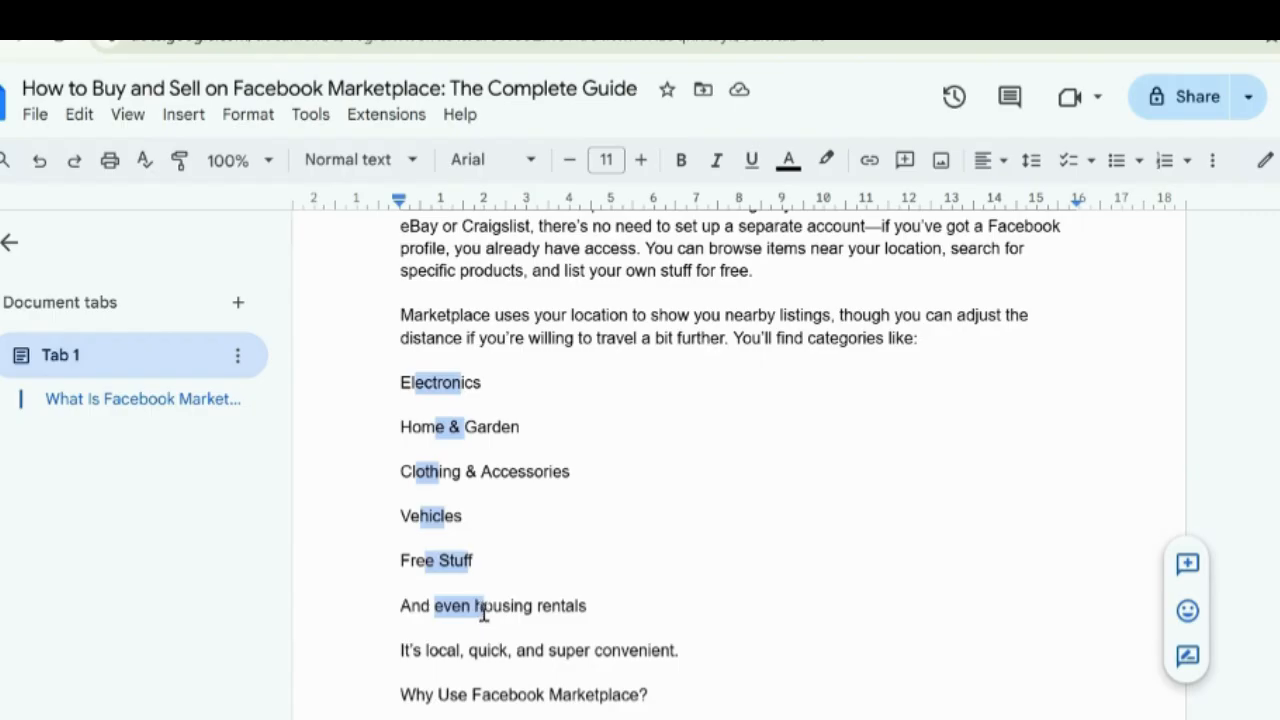
left_click(1116, 160)
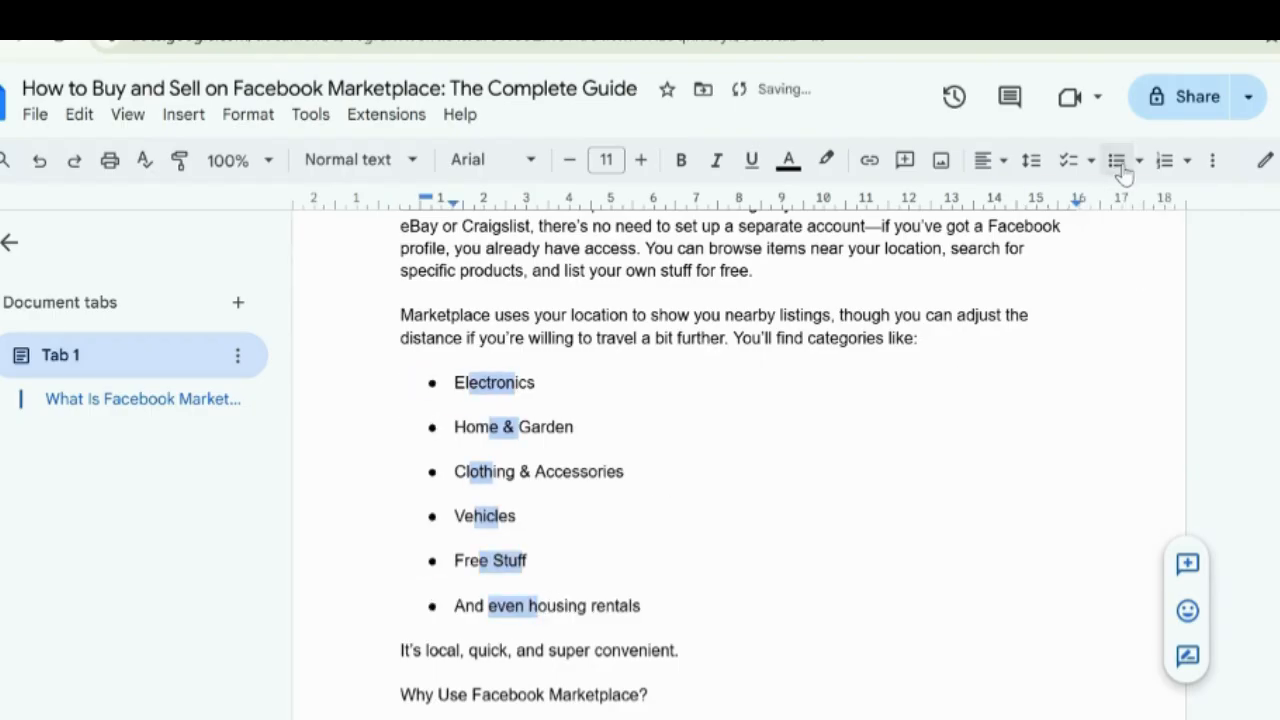
Check the "Why Use Facebook Marketplace?" section in ChatGPT and apply the Heading 2 style to that line in Google Docs
scroll(537, 500, "down", 3)
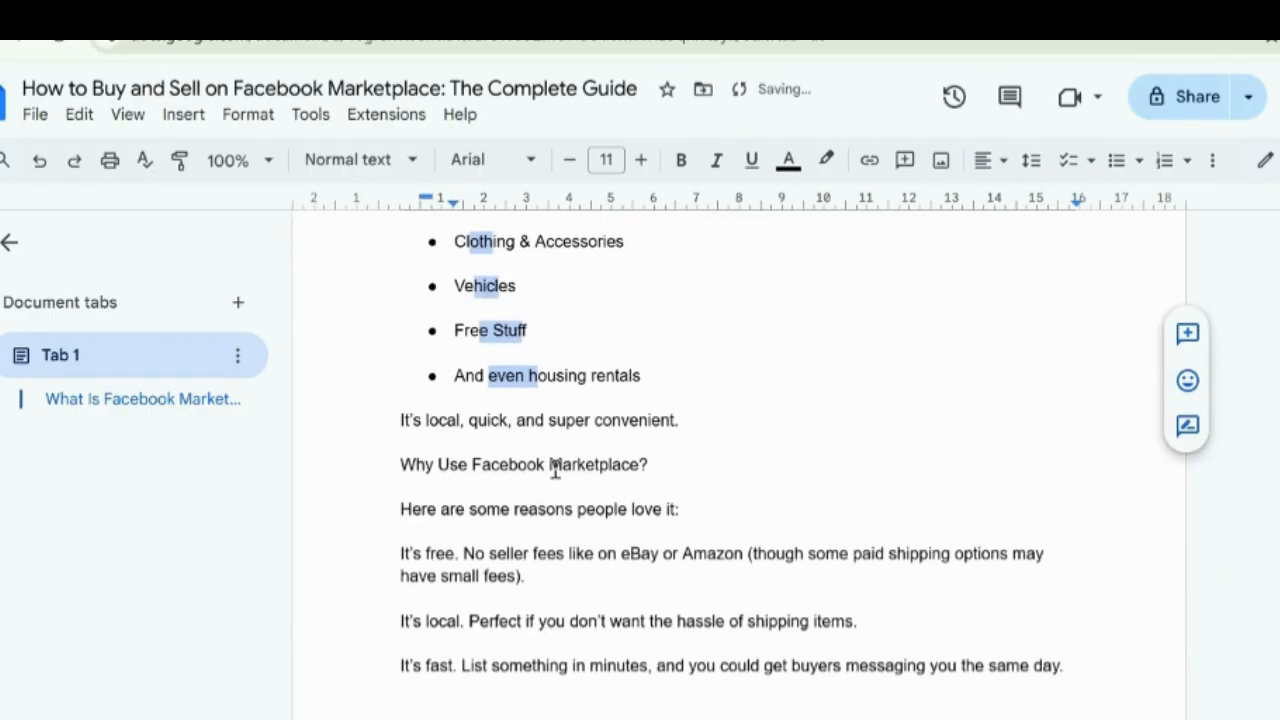
left_click(581, 450)
left_click(476, 14)
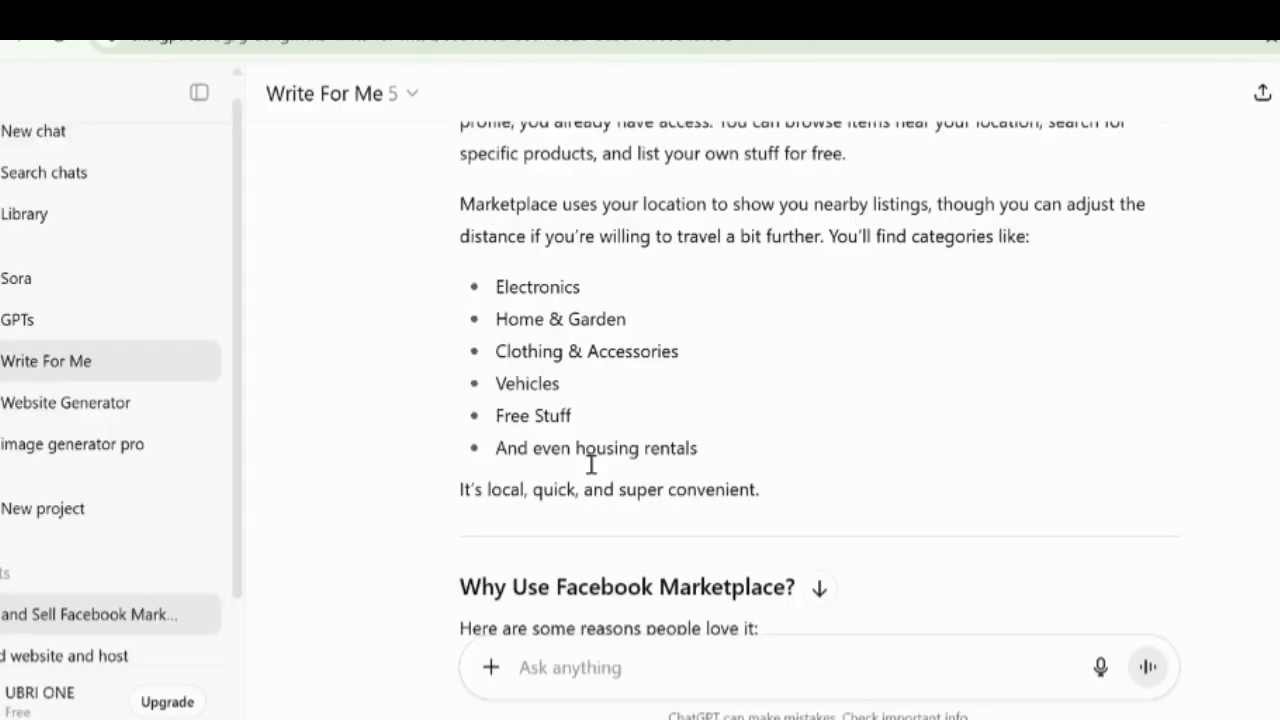
scroll(605, 480, "down", 1)
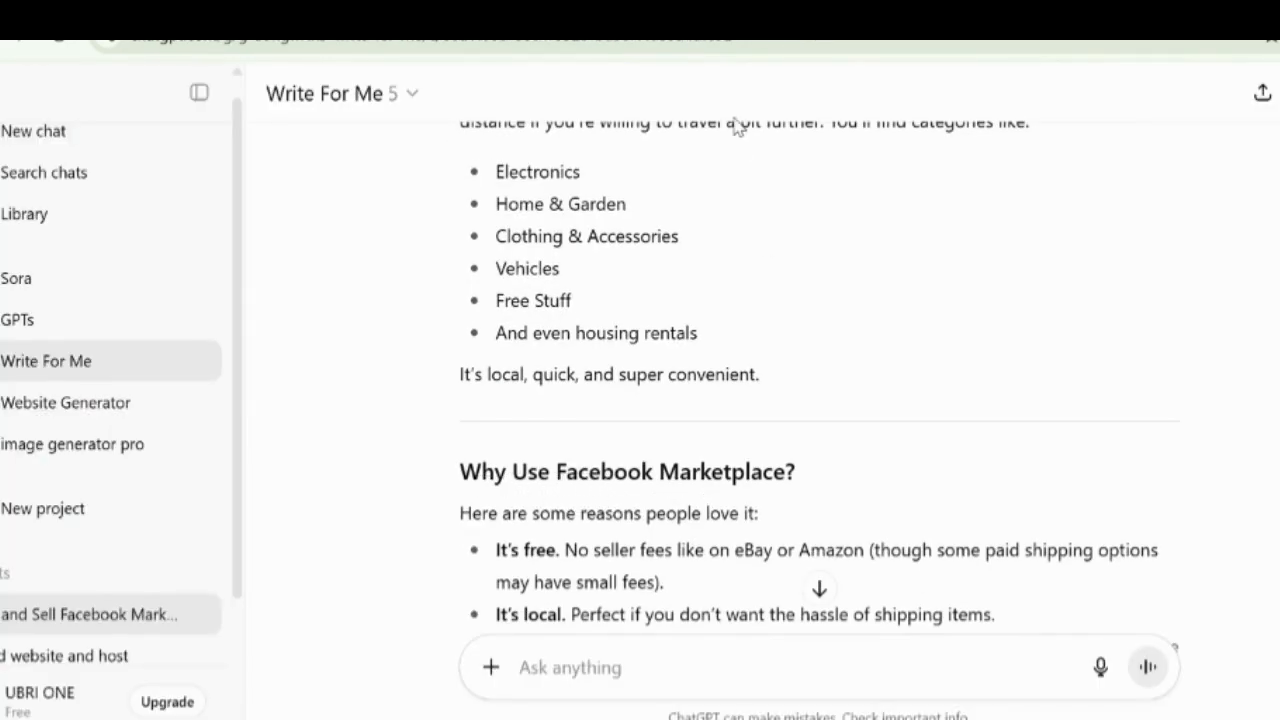
left_click(620, 14)
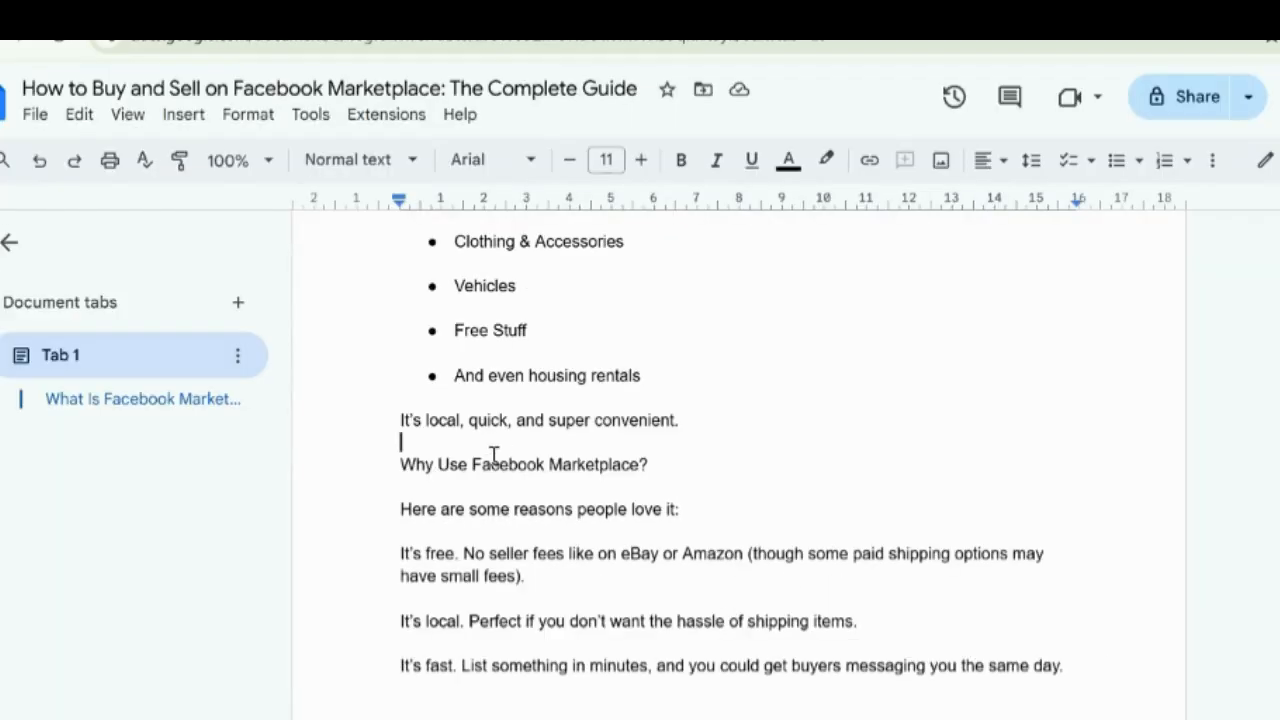
left_click(395, 468)
left_click(392, 160)
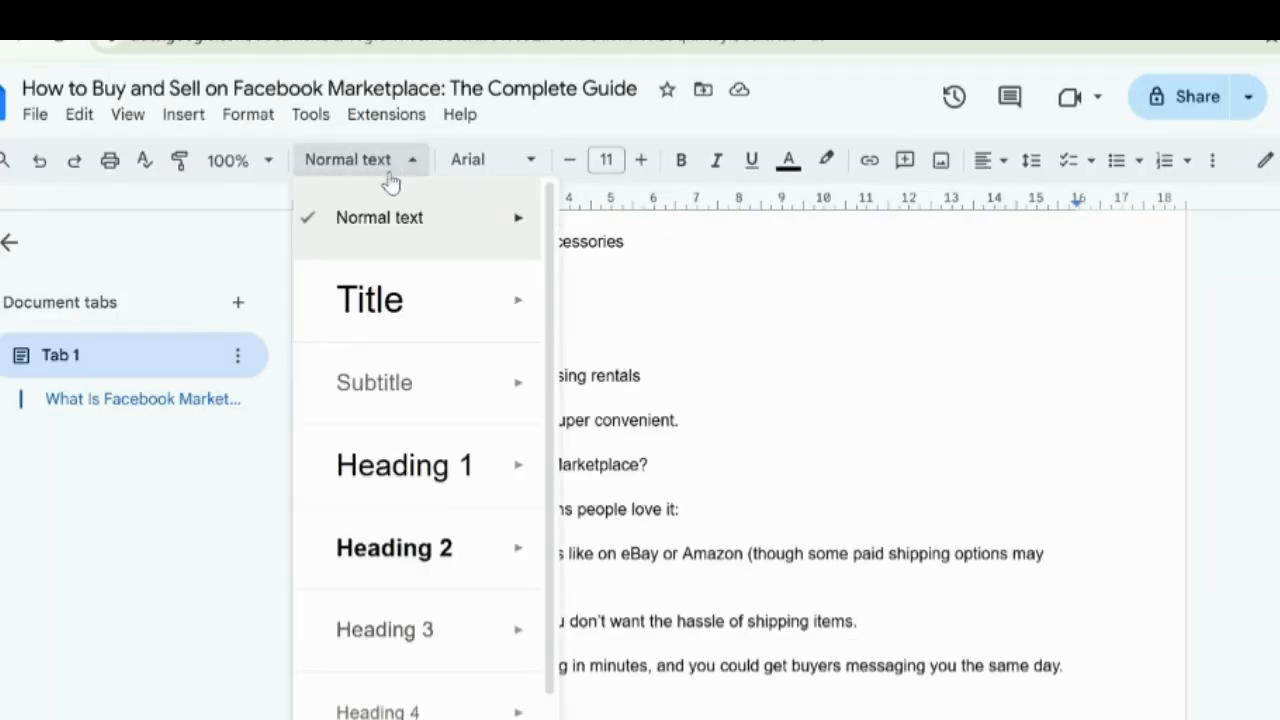
left_click(381, 545)
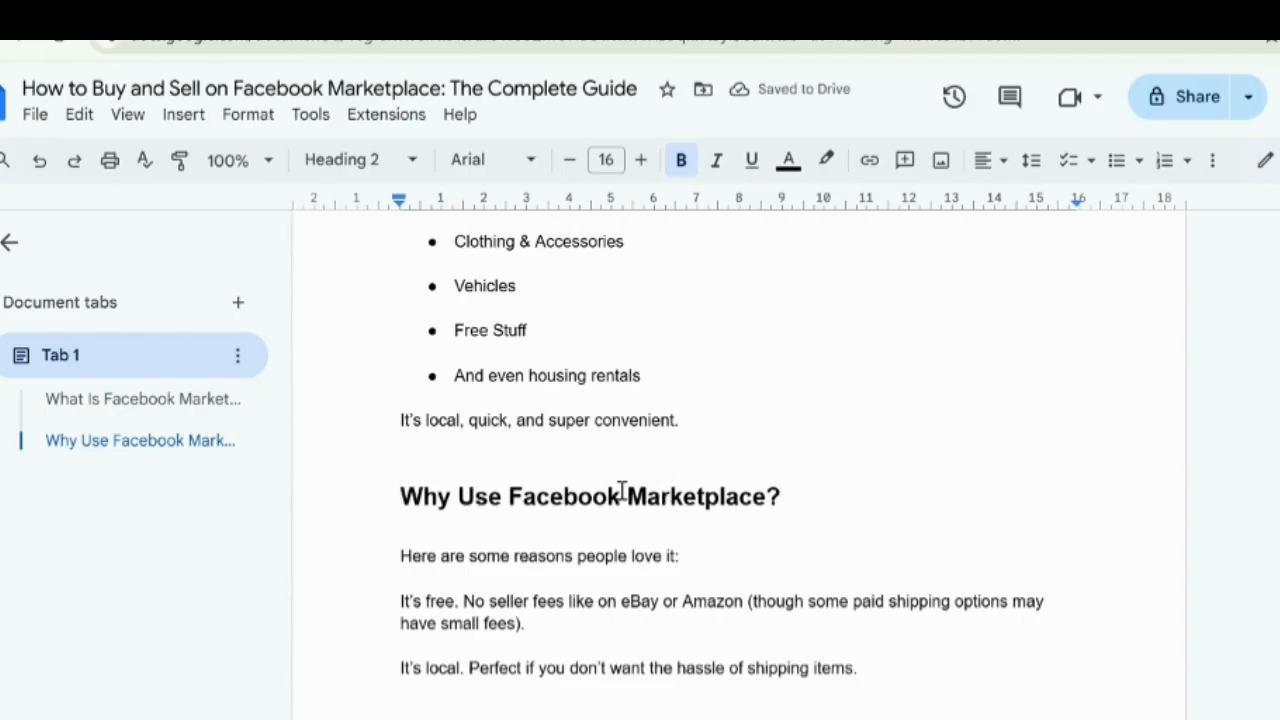
Format the four reasons, "It's free", "It's local", "It's fast" and "It's trustworthy", as a bulleted list matching the ChatGPT article
scroll(622, 490, "down", 2)
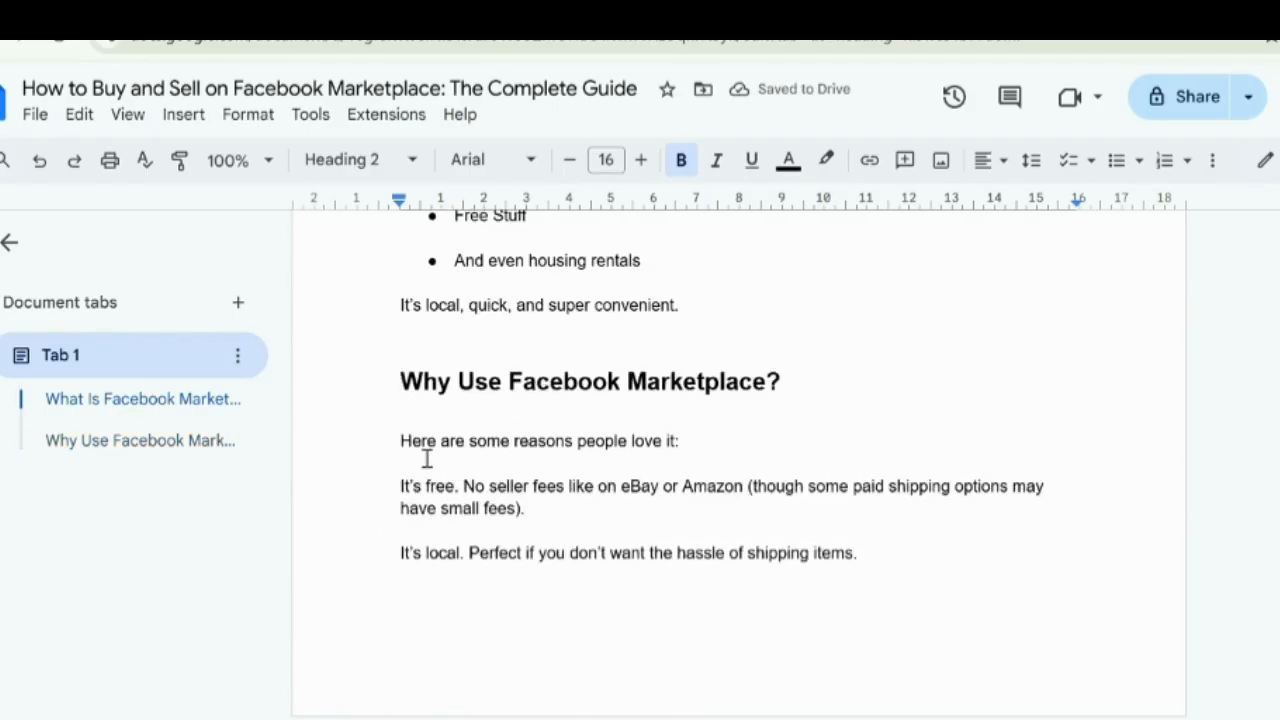
scroll(630, 462, "down", 2)
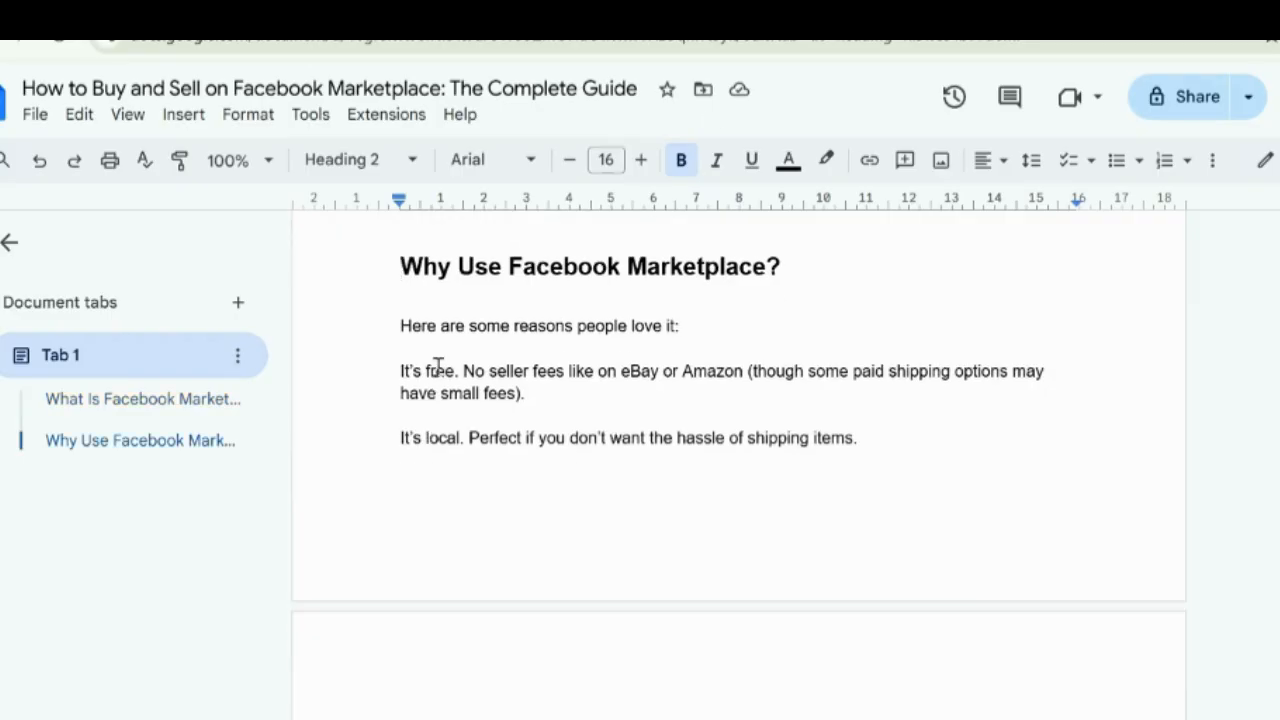
left_click(450, 8)
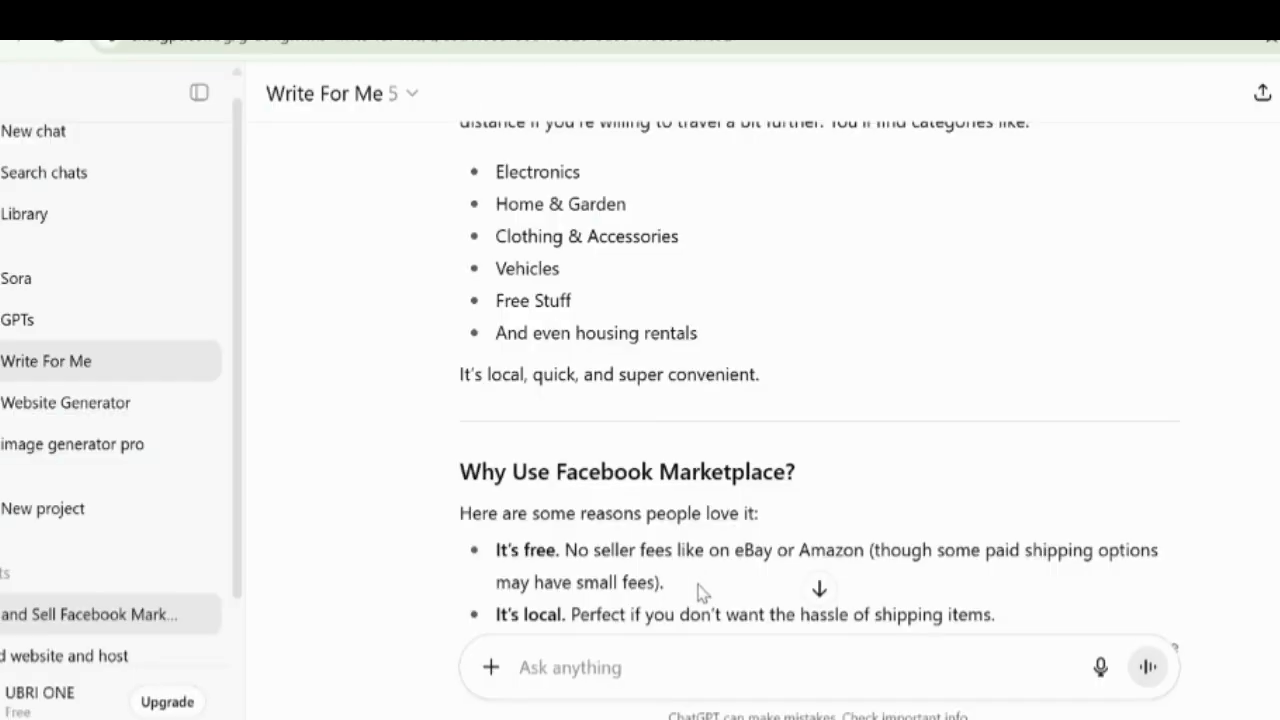
scroll(700, 592, "down", 4)
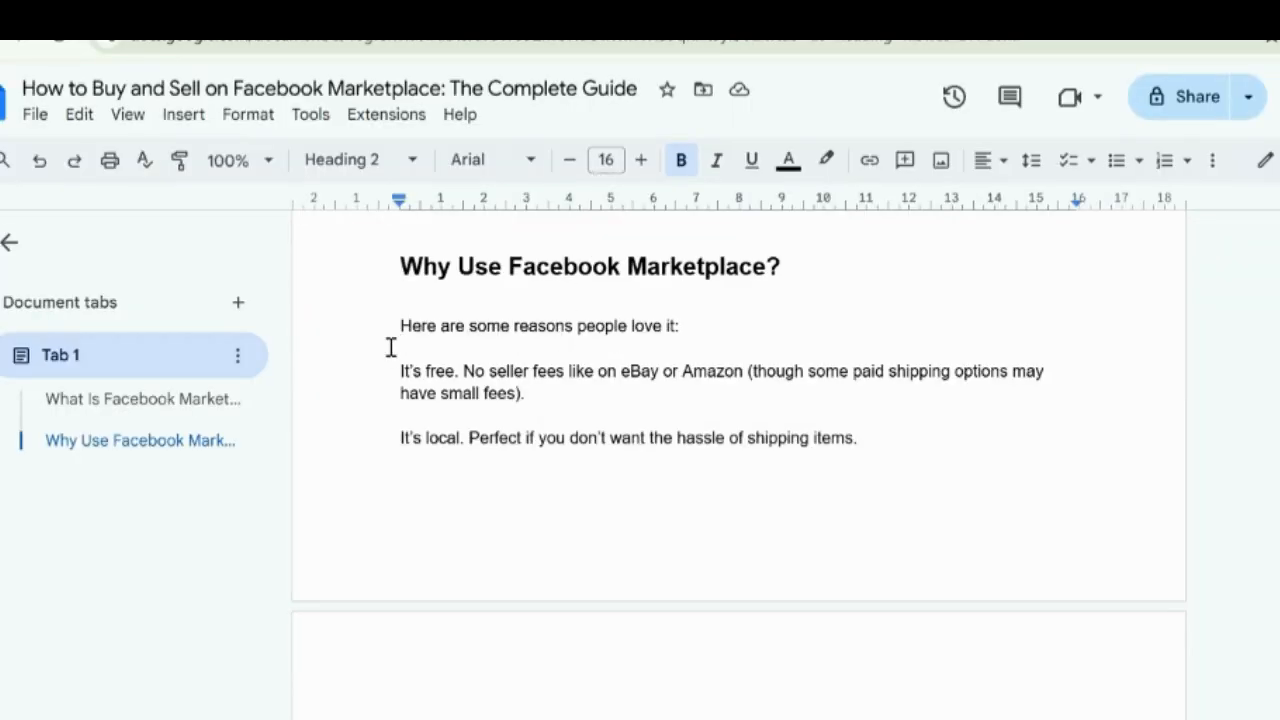
left_click_drag(424, 368, 440, 368)
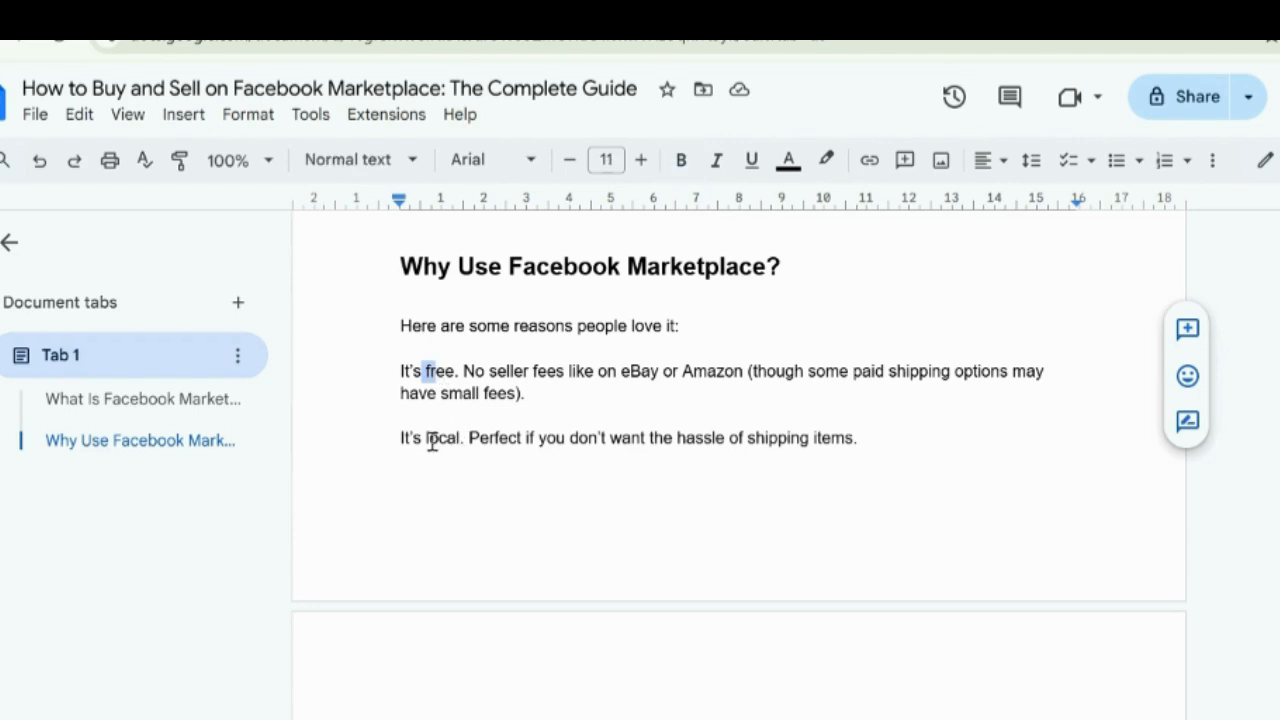
left_click_drag(428, 440, 440, 440)
scroll(451, 440, "down", 3)
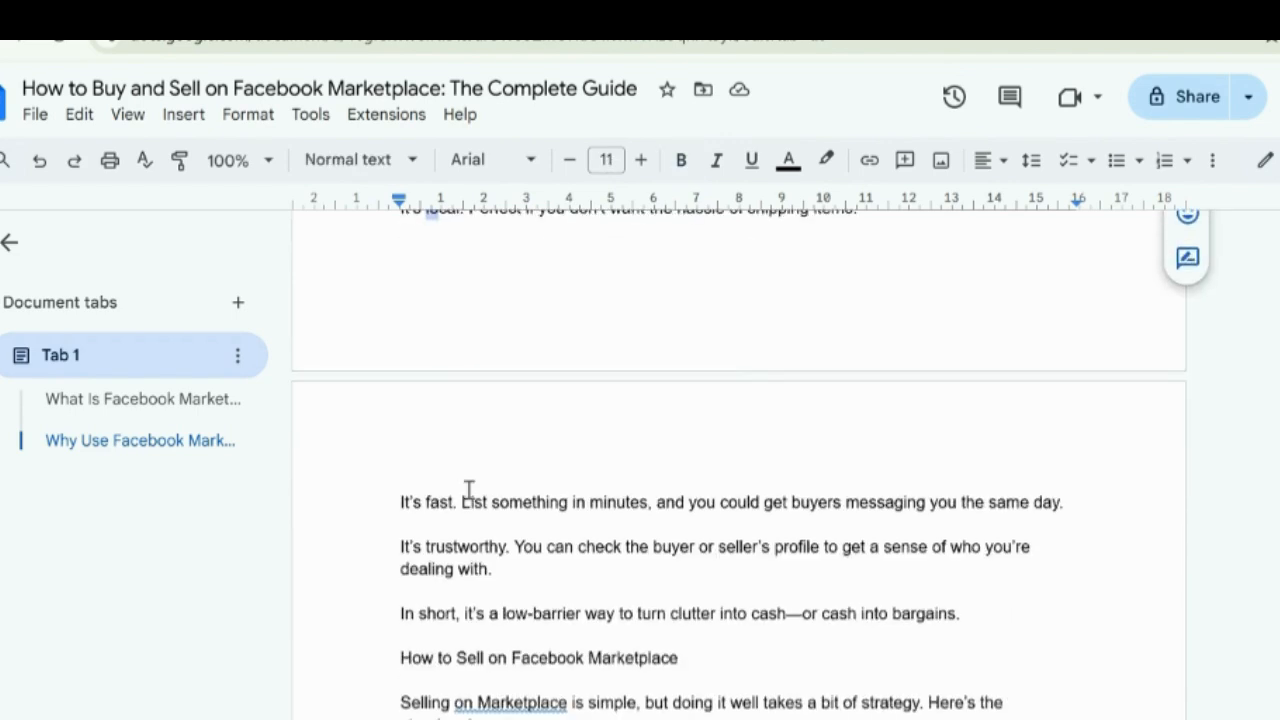
left_click_drag(409, 495, 420, 498)
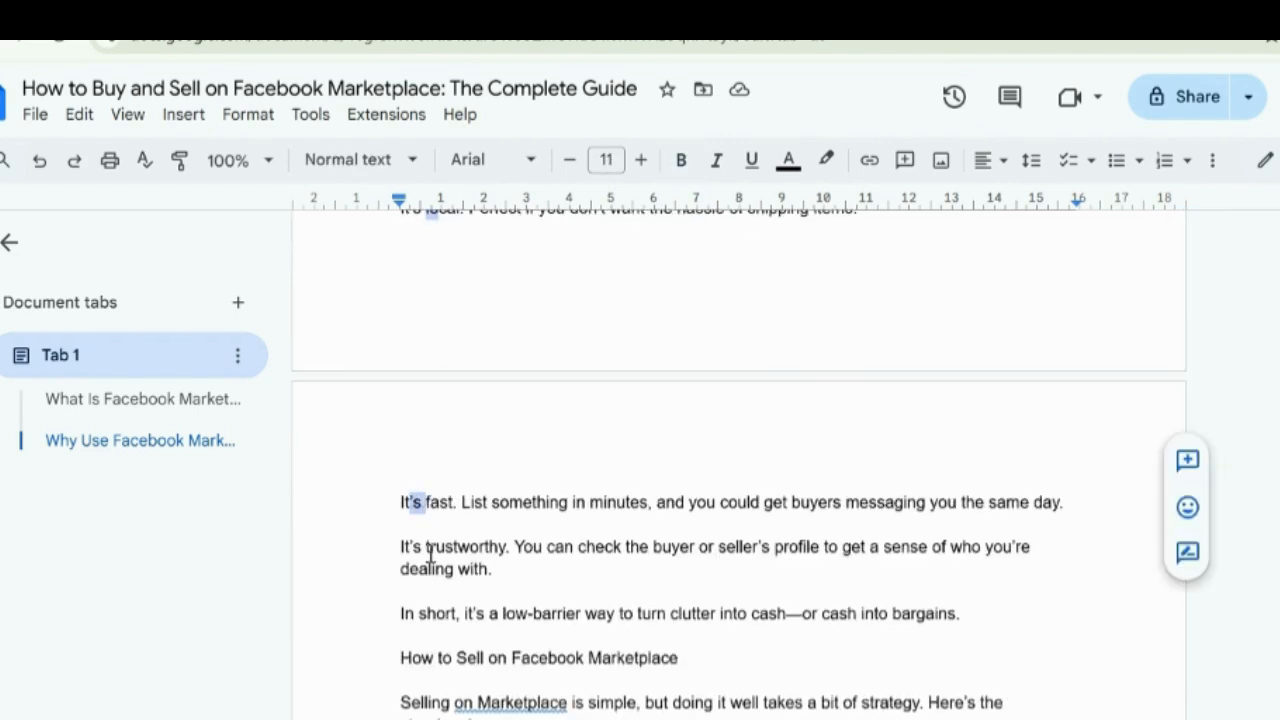
left_click_drag(428, 550, 456, 556)
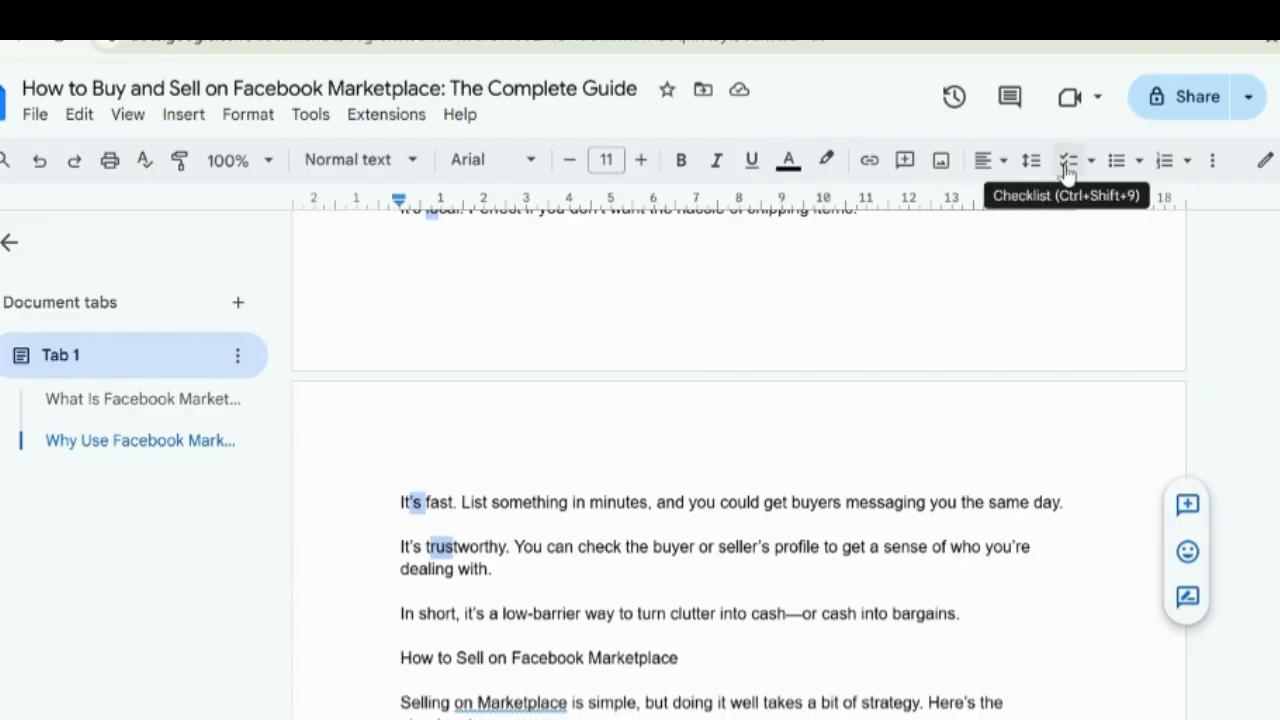
left_click(1114, 166)
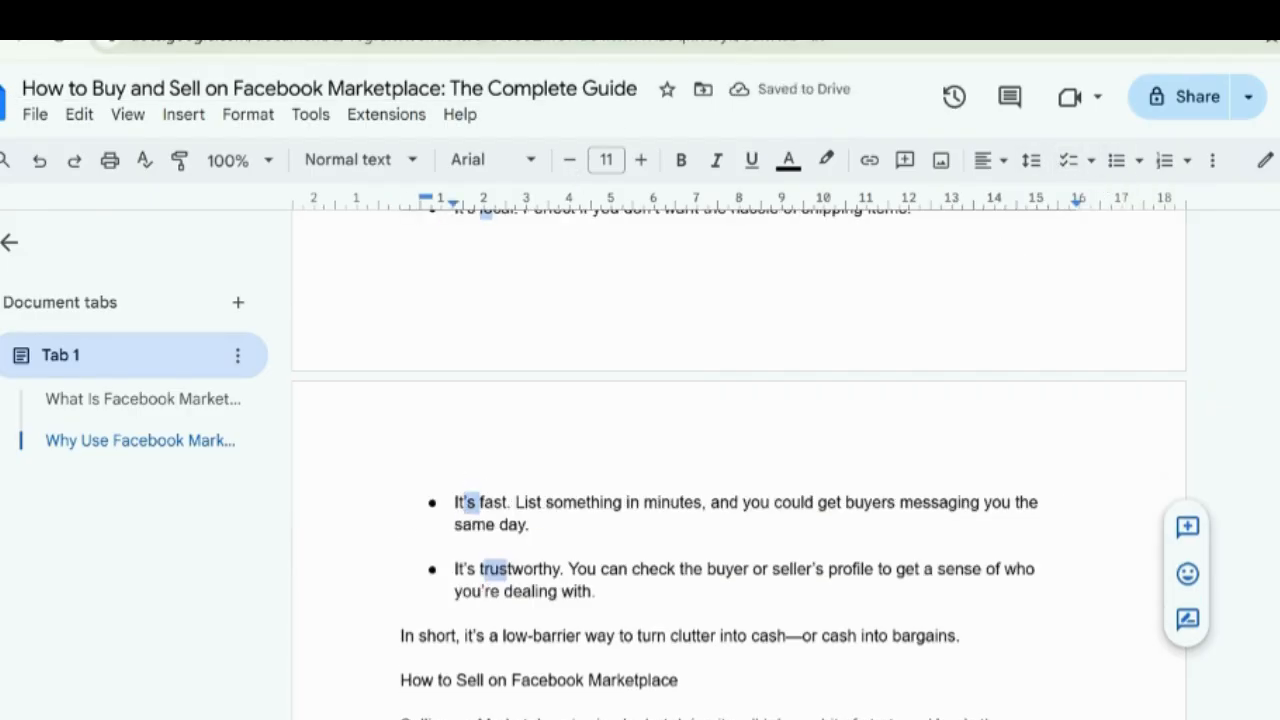
Bold the lead phrases "It's free.", "It's local.", "It's fast" and "It's trustworthy" in the bulleted reasons, following the ChatGPT original
left_click(440, 10)
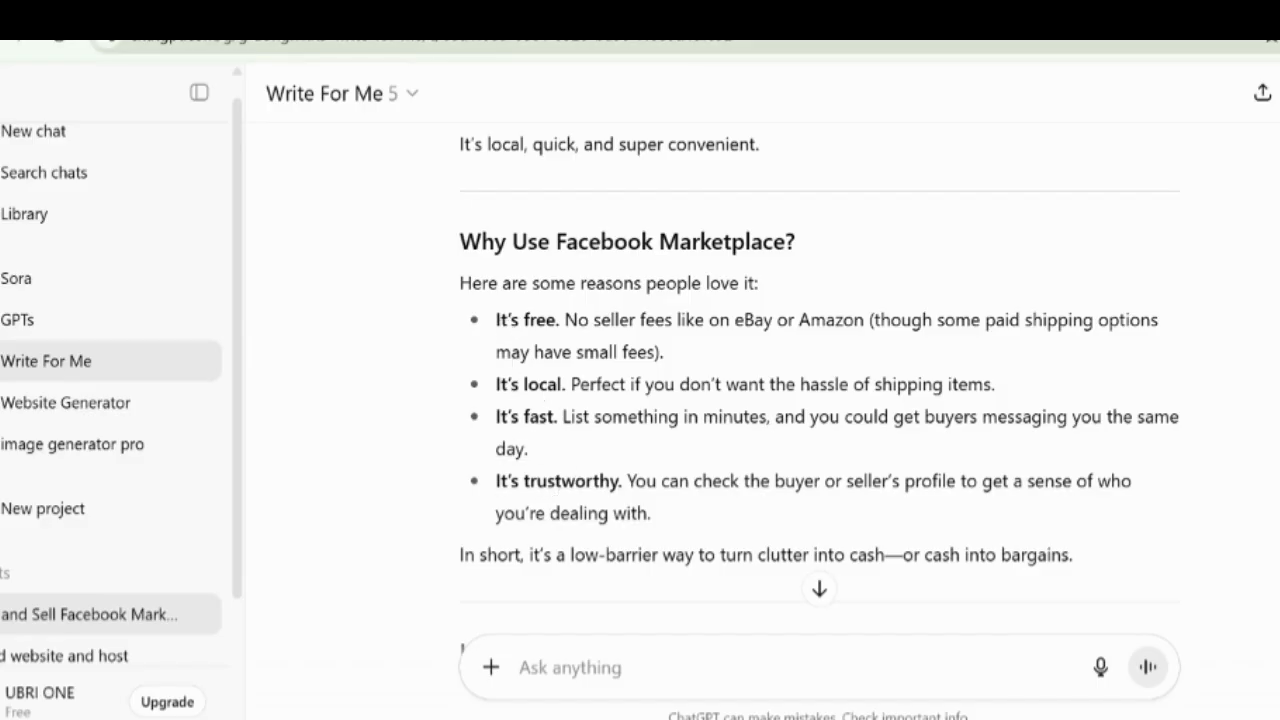
key("ctrl+Tab")
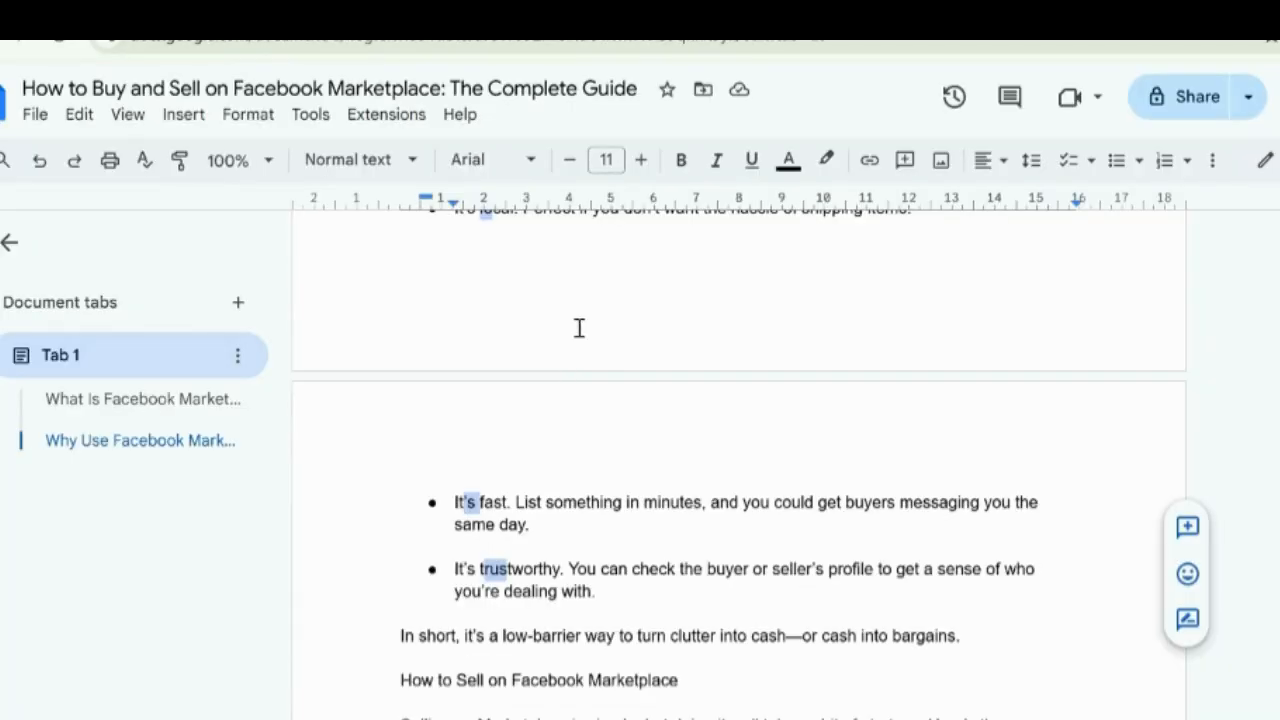
scroll(490, 450, "up", 5)
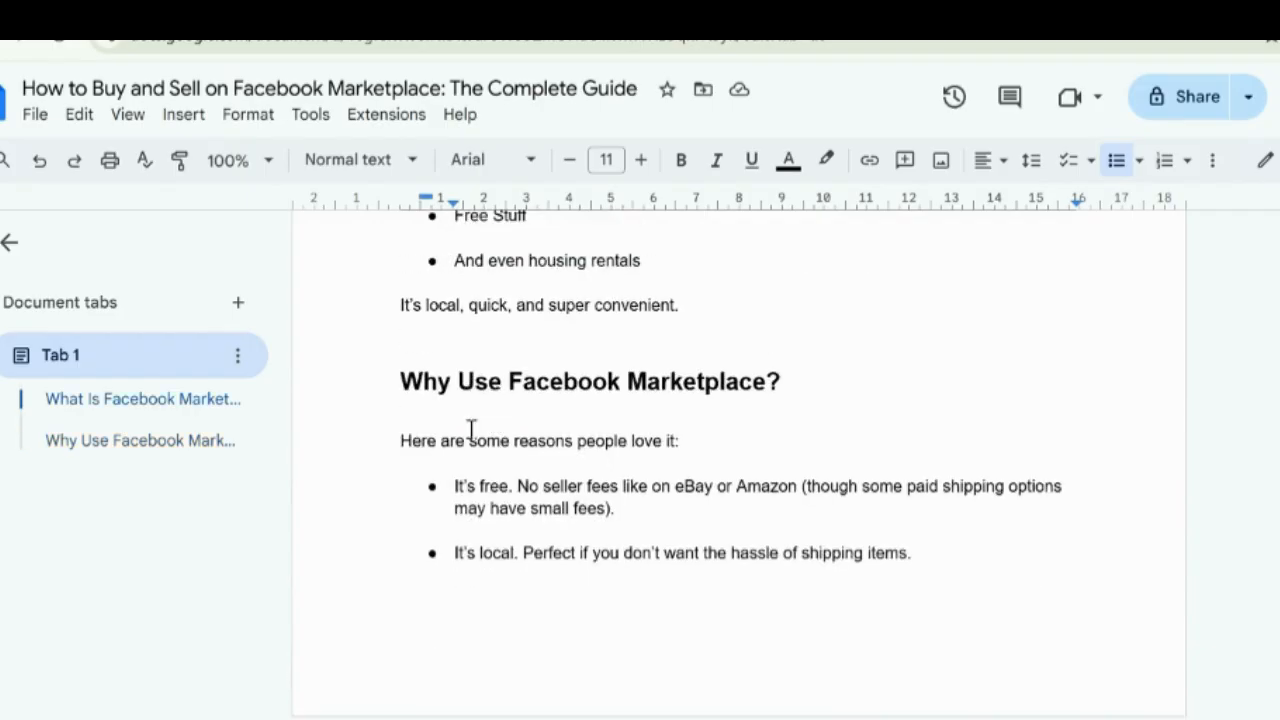
left_click_drag(447, 487, 515, 488)
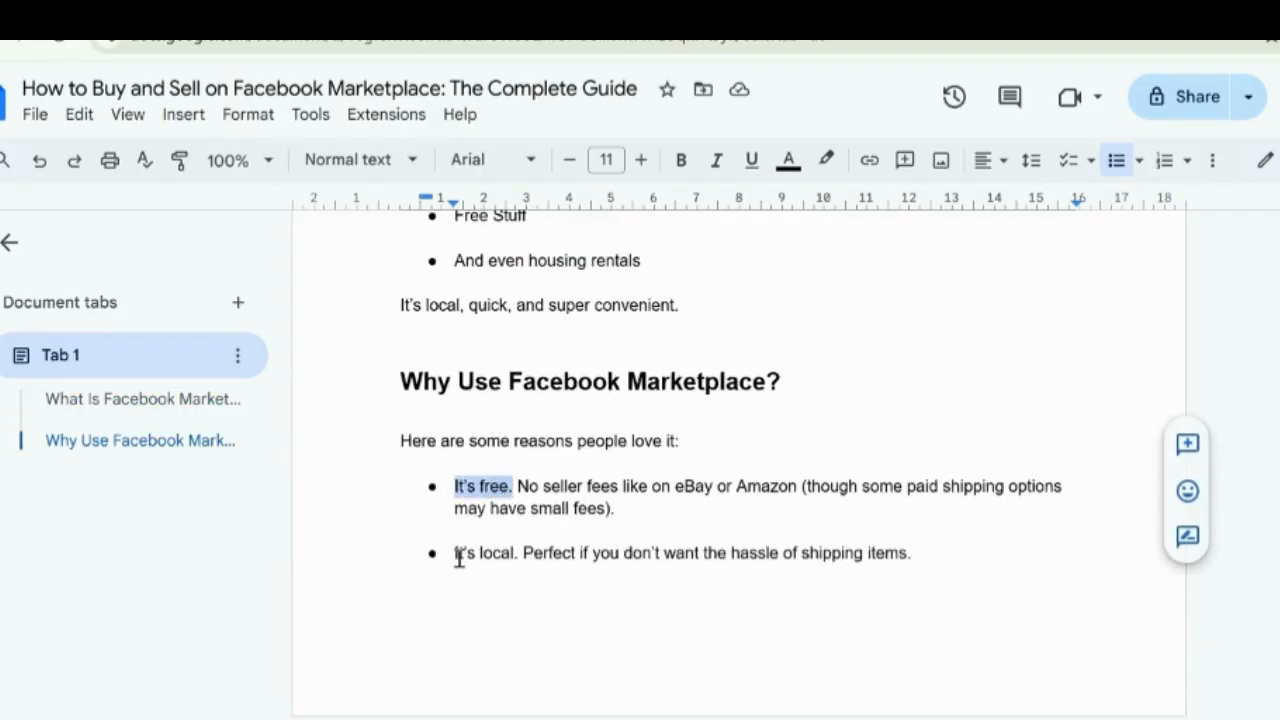
left_click_drag(455, 552, 514, 553)
scroll(517, 551, "down", 4)
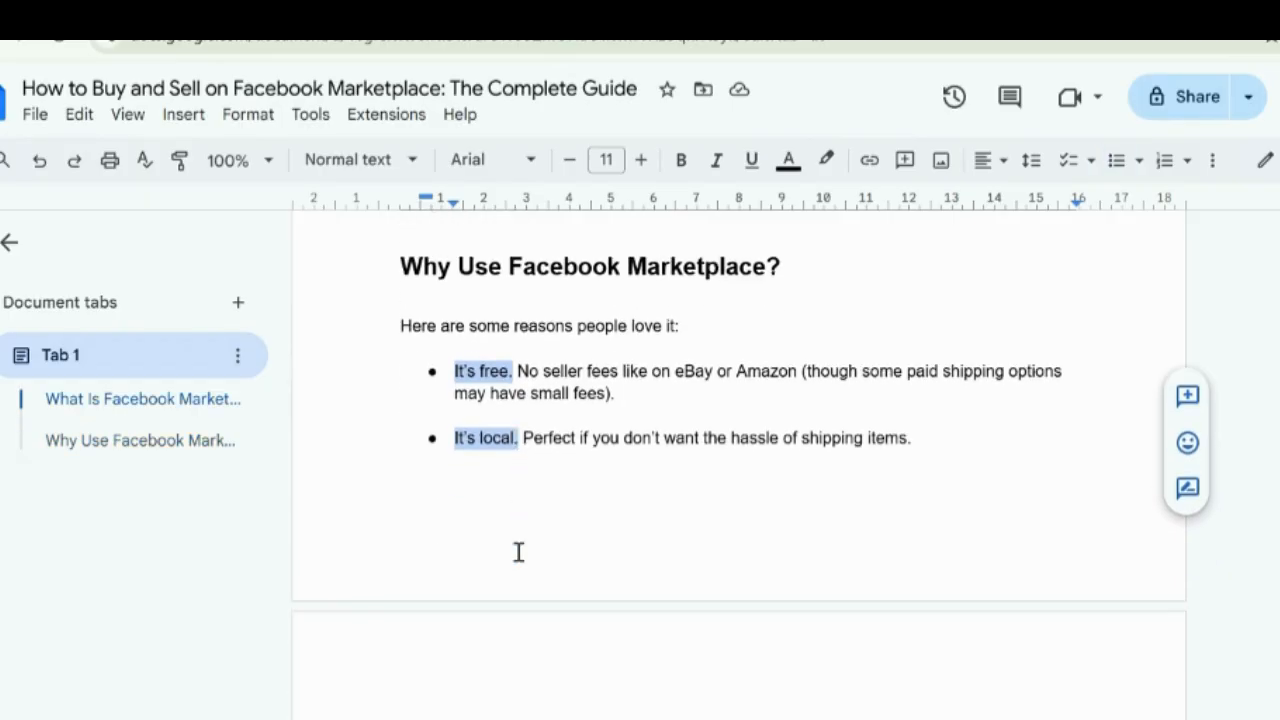
left_click_drag(455, 506, 507, 501)
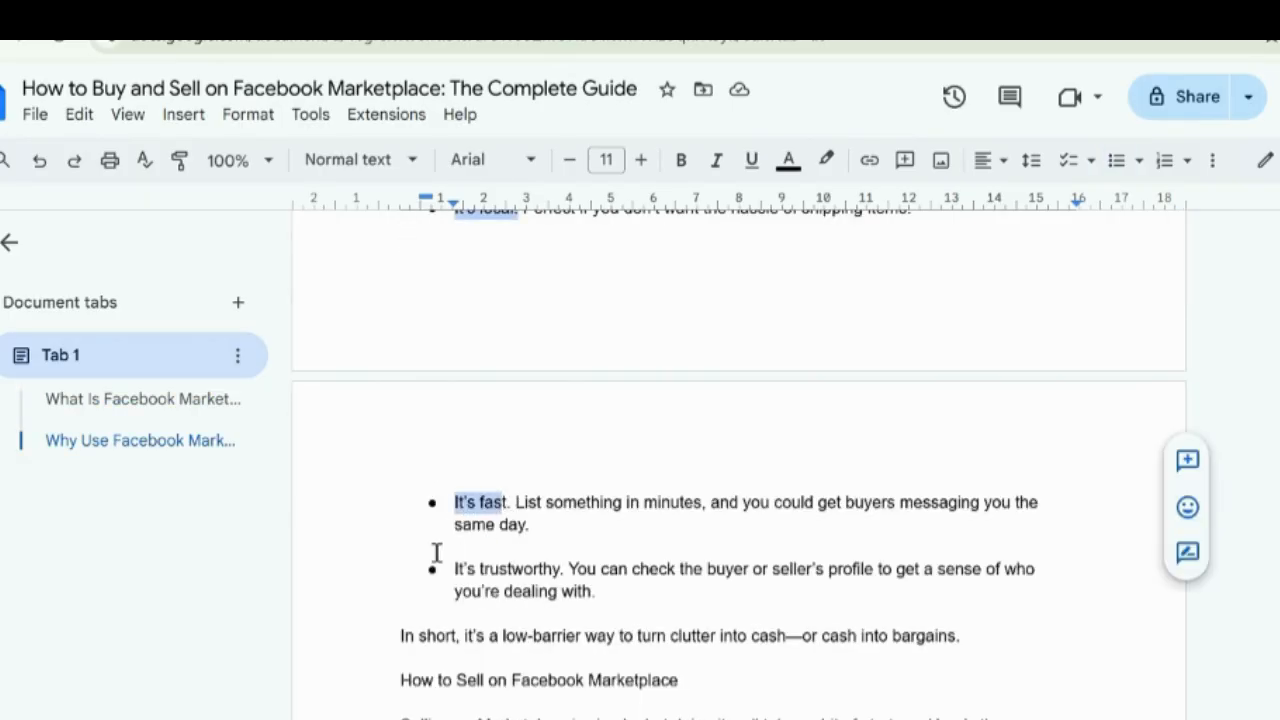
left_click_drag(458, 568, 563, 571)
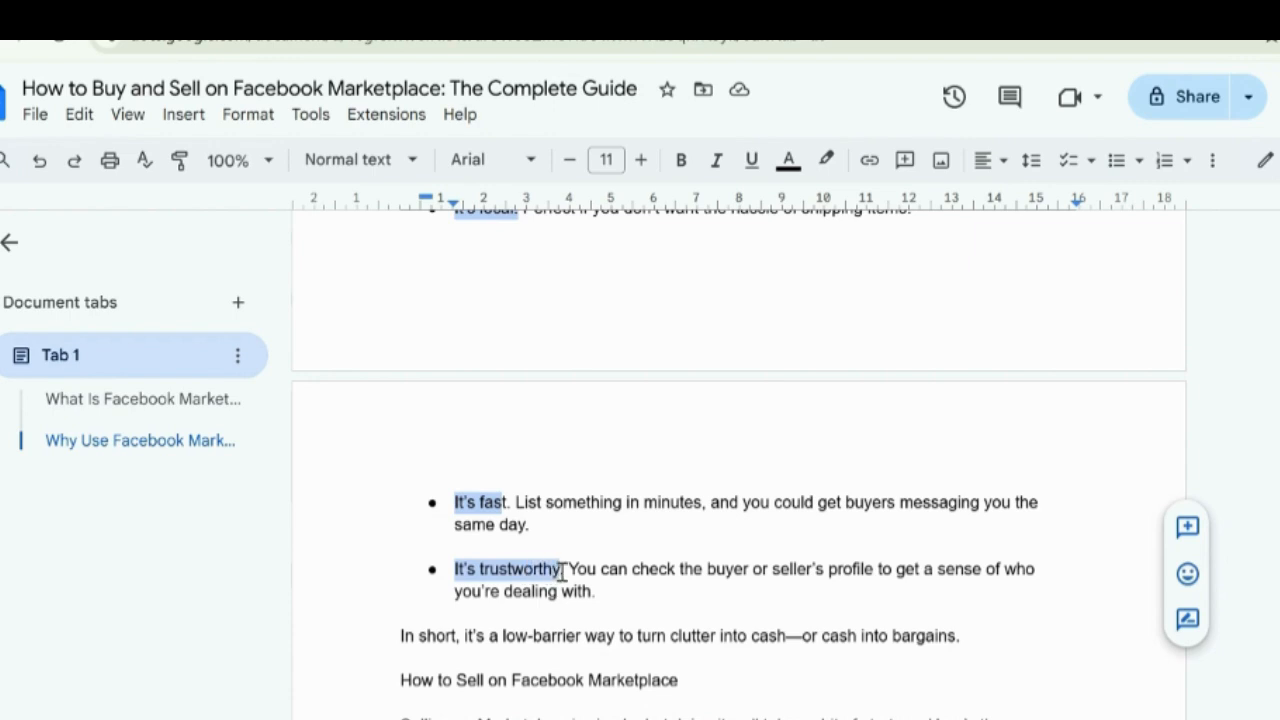
key("ctrl+b")
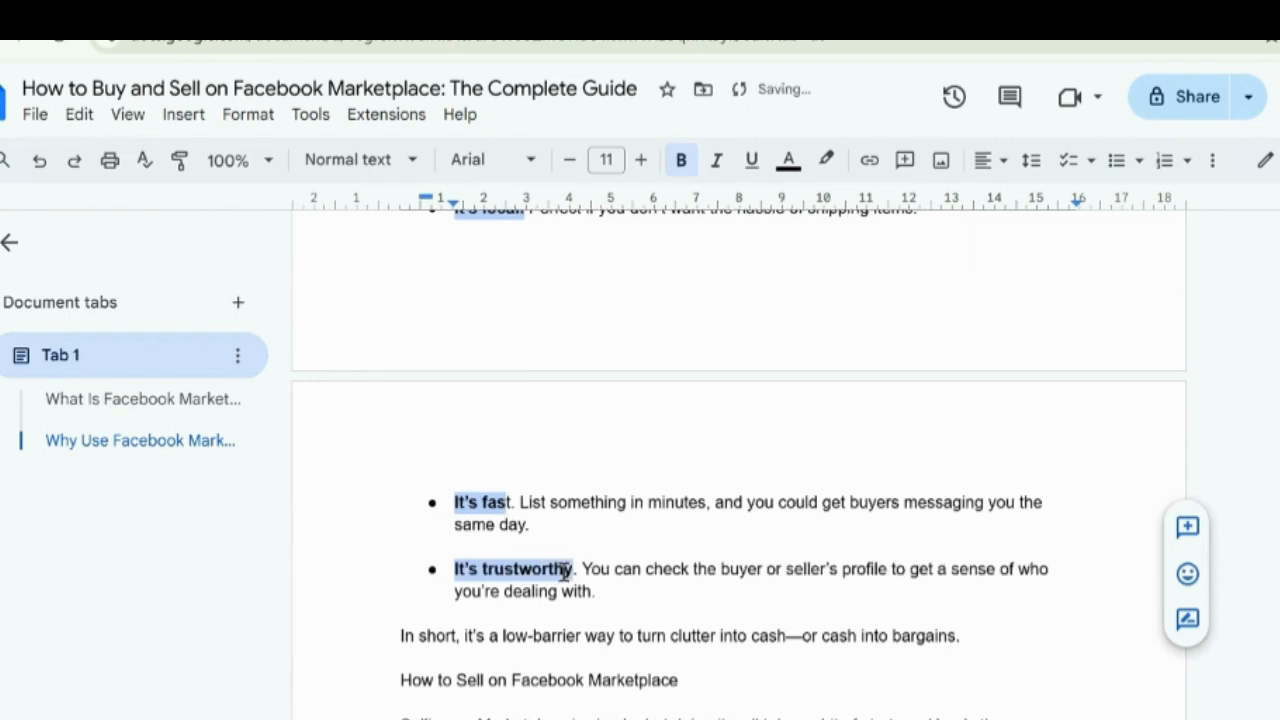
Check the "How to Sell on Facebook Marketplace" section in ChatGPT and apply the Heading 2 style to that line in Google Docs
scroll(567, 570, "down", 2)
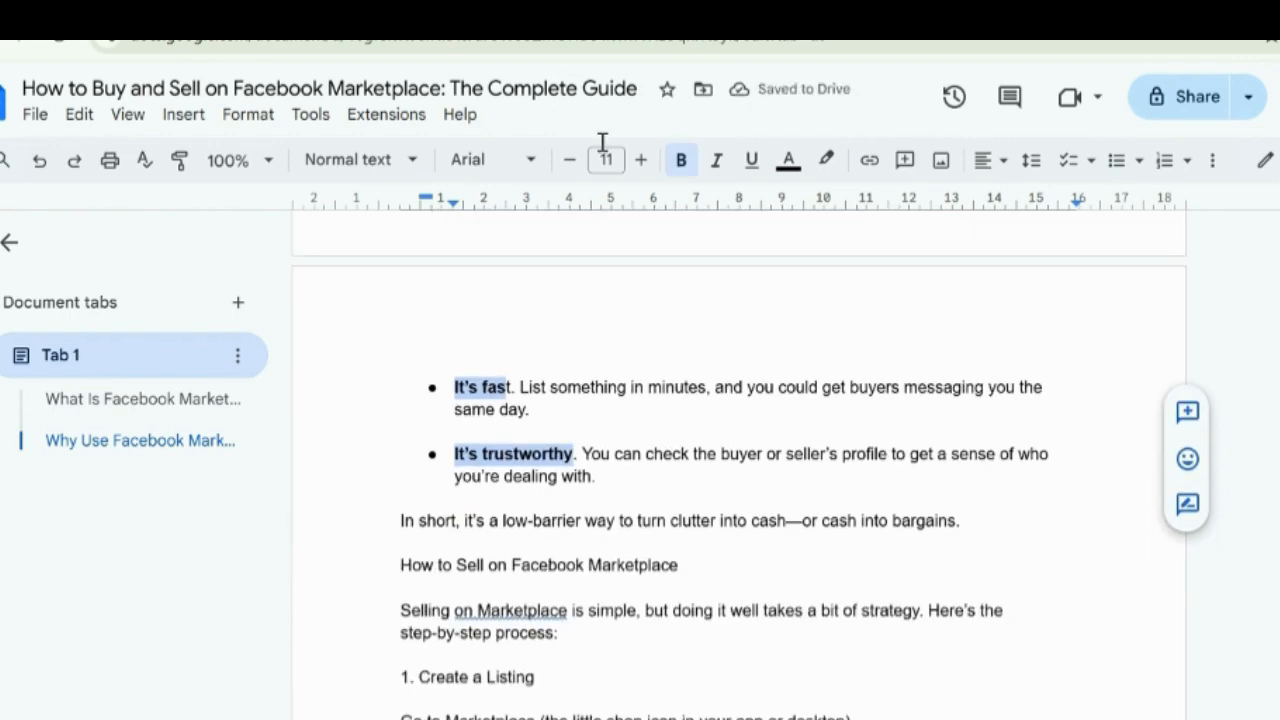
left_click(370, 16)
scroll(606, 400, "down", 3)
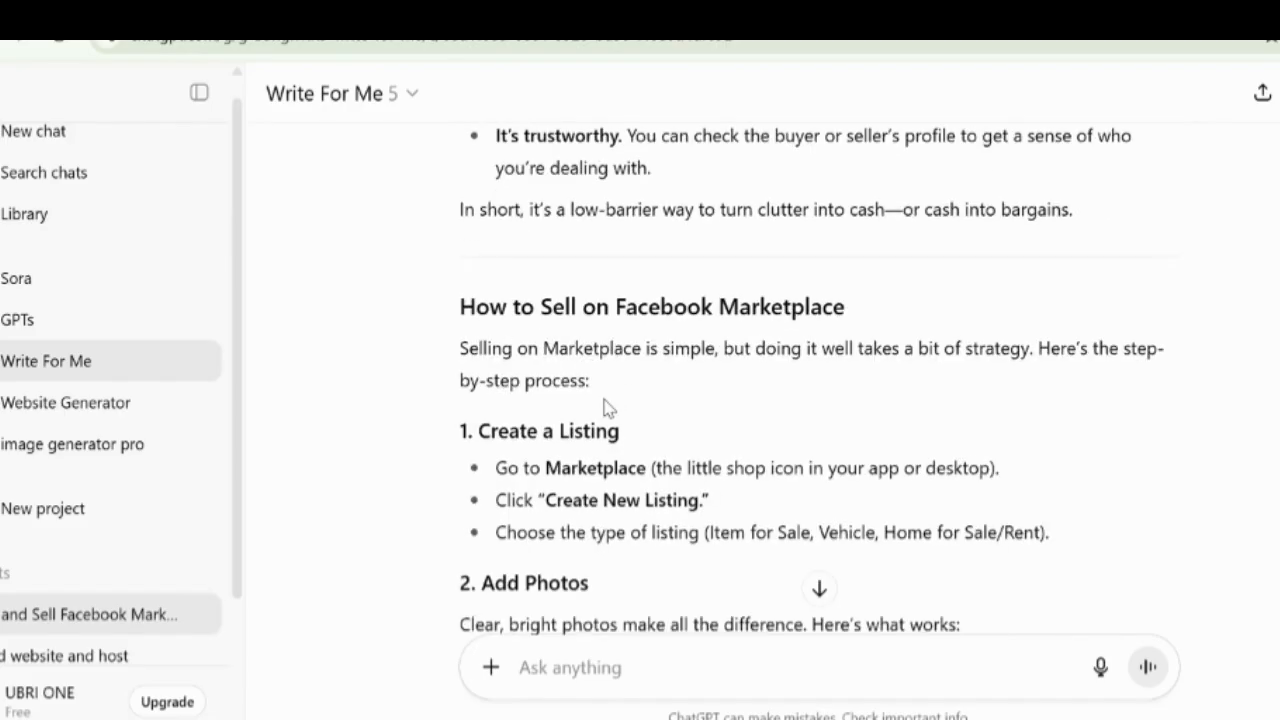
scroll(673, 342, "up", 3)
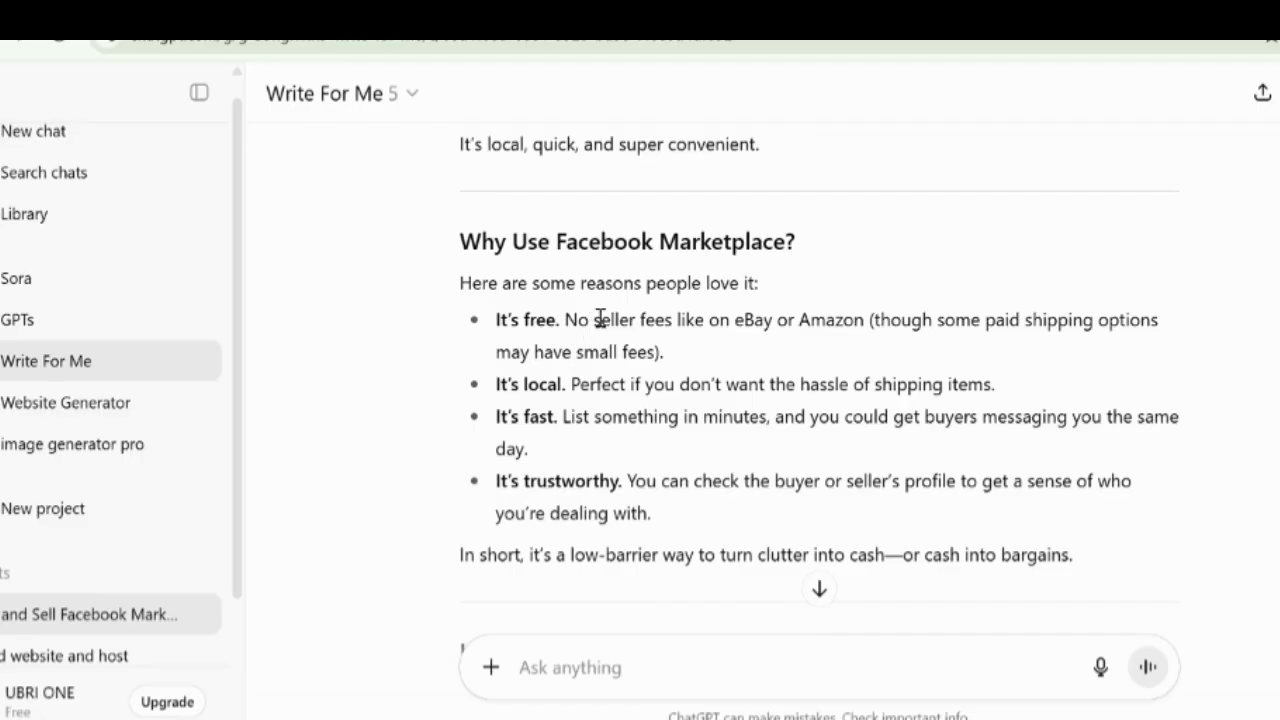
scroll(589, 447, "down", 1)
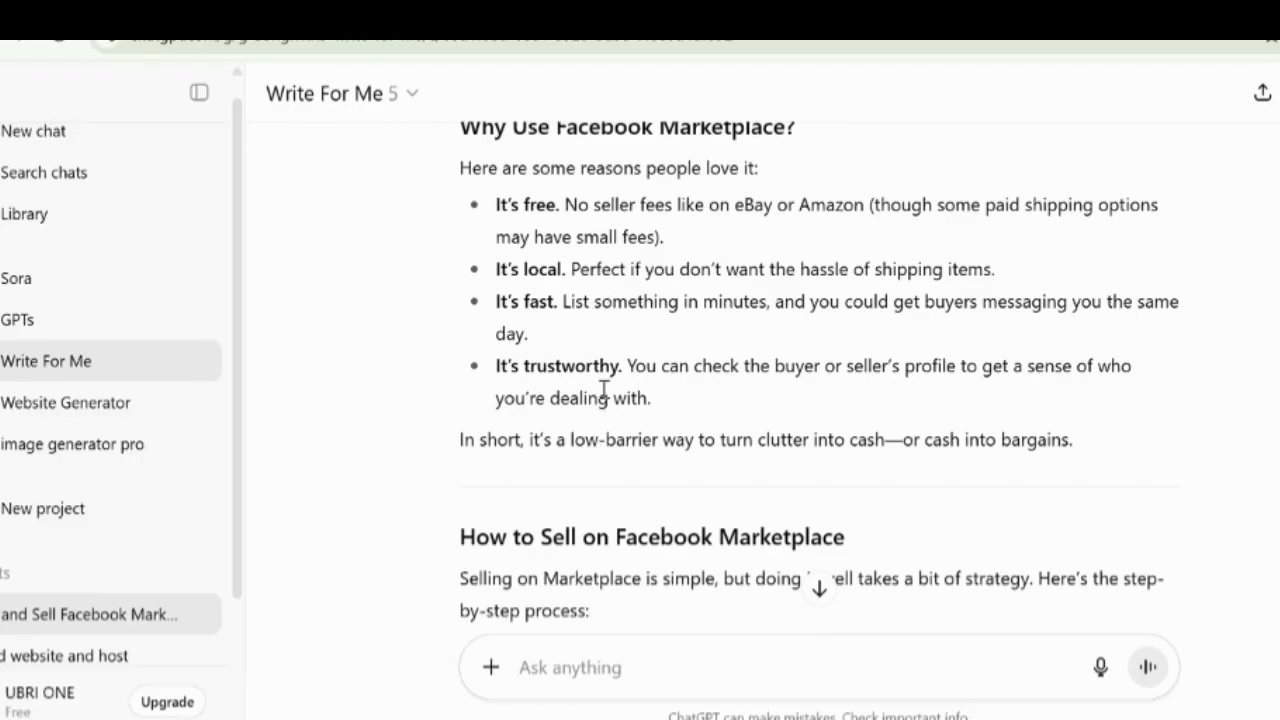
scroll(554, 396, "down", 1)
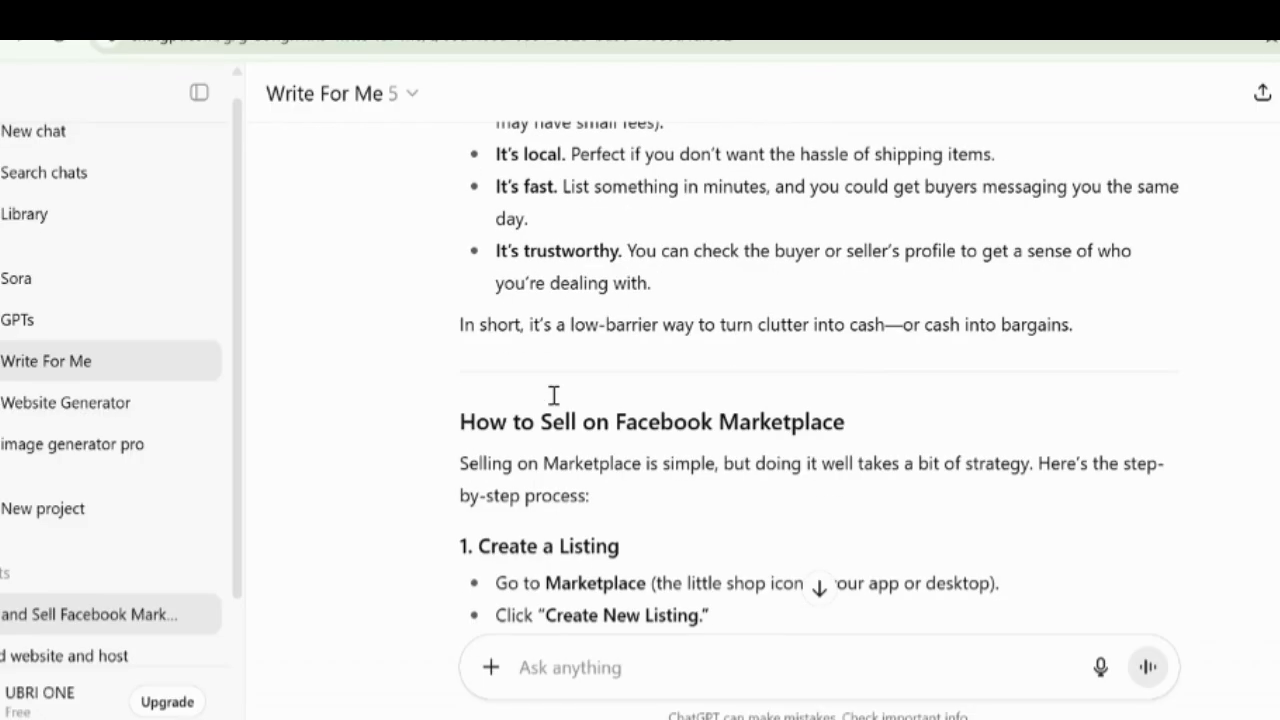
scroll(470, 428, "down", 1)
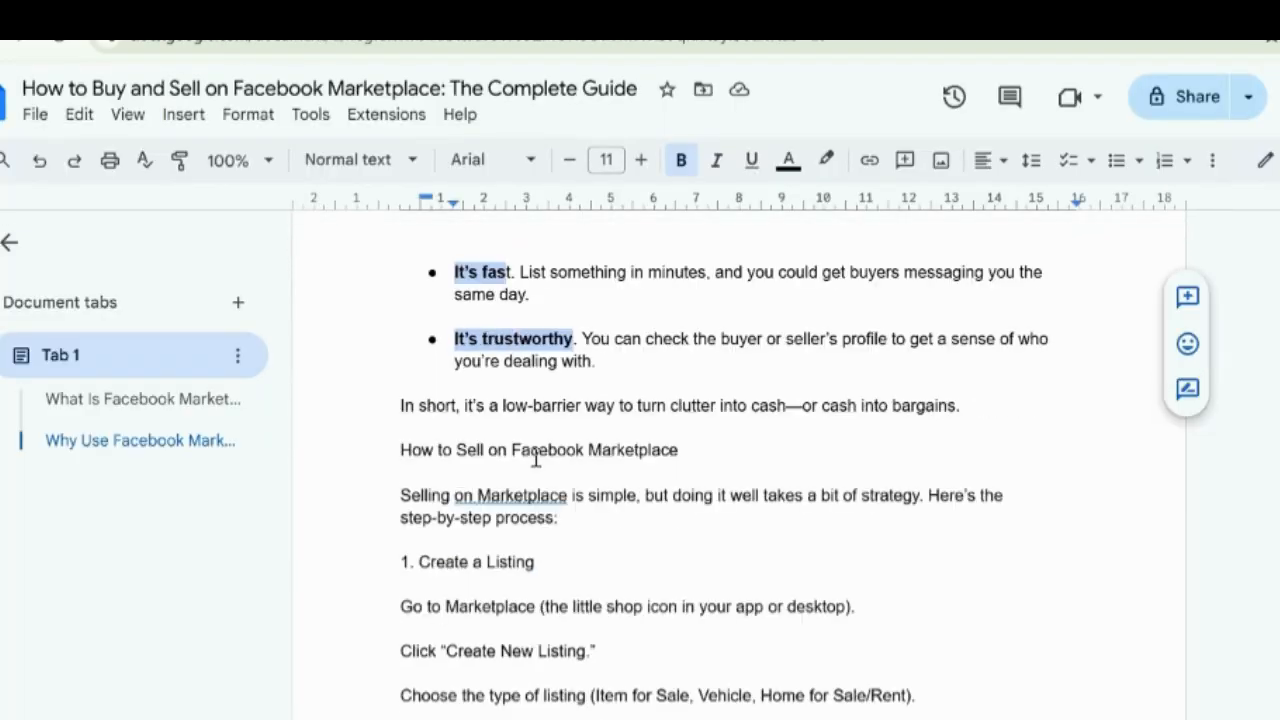
left_click(400, 450)
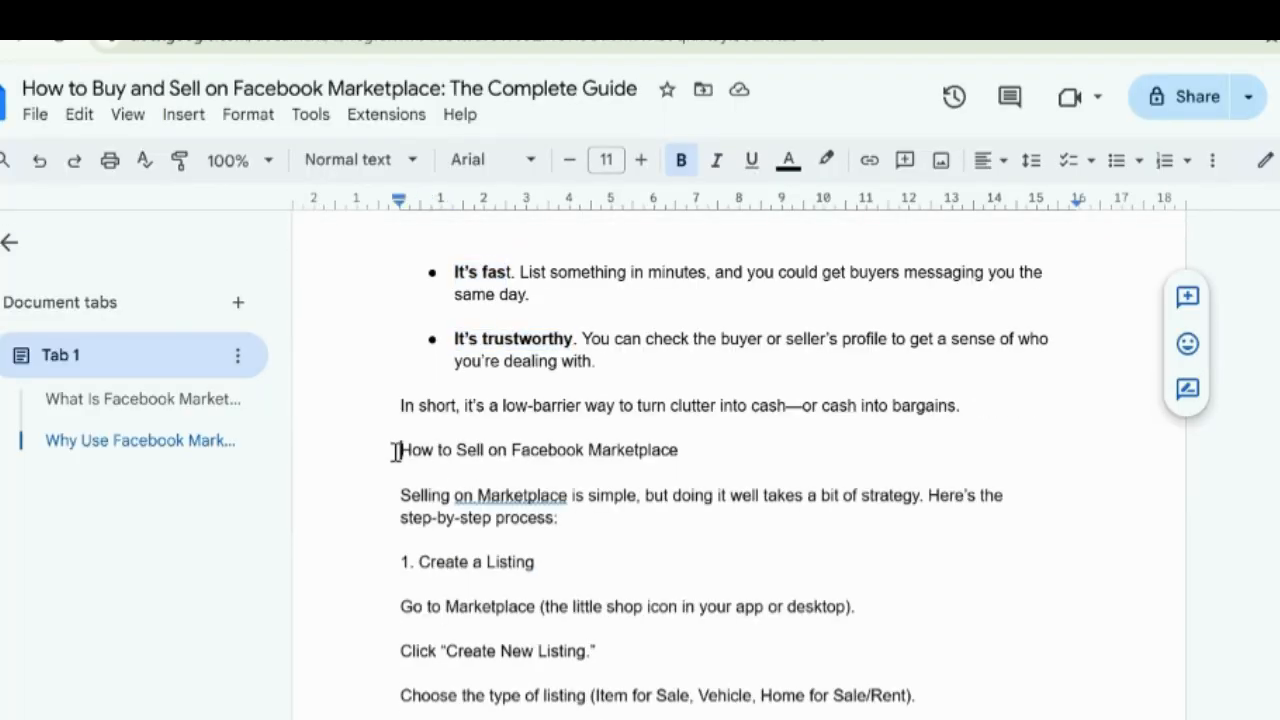
left_click(366, 168)
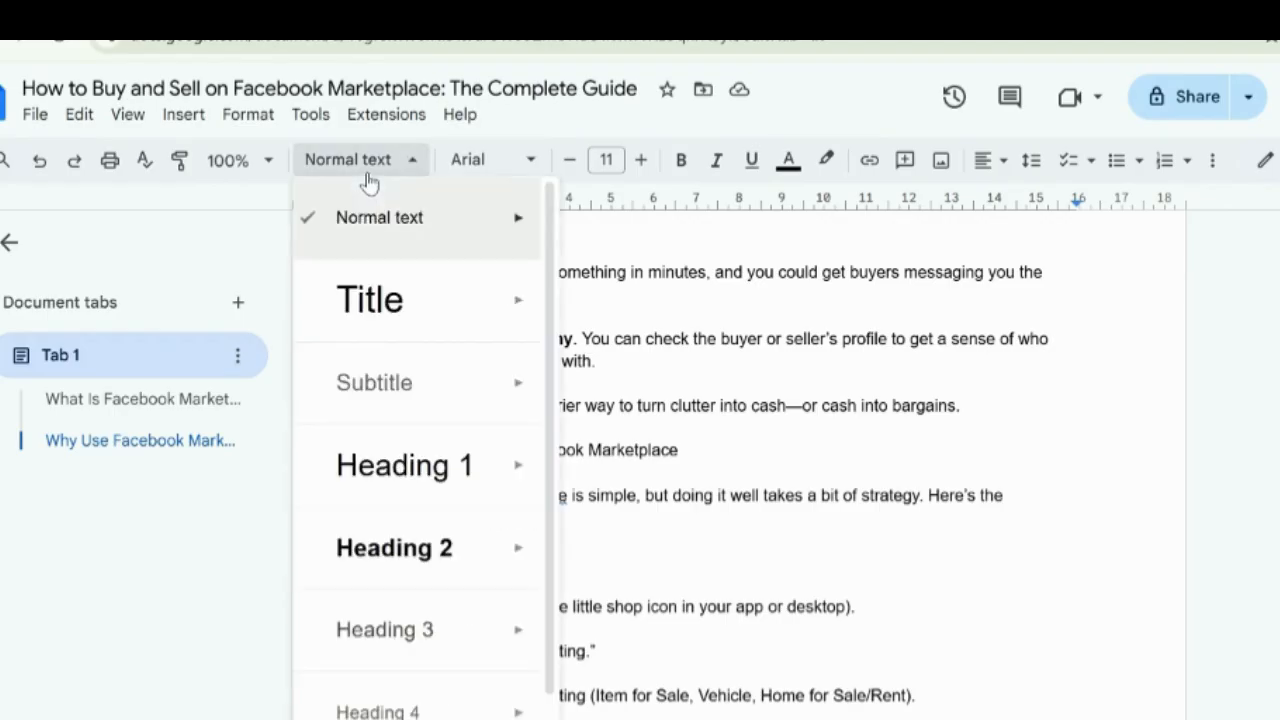
left_click(388, 547)
scroll(477, 490, "down", 2)
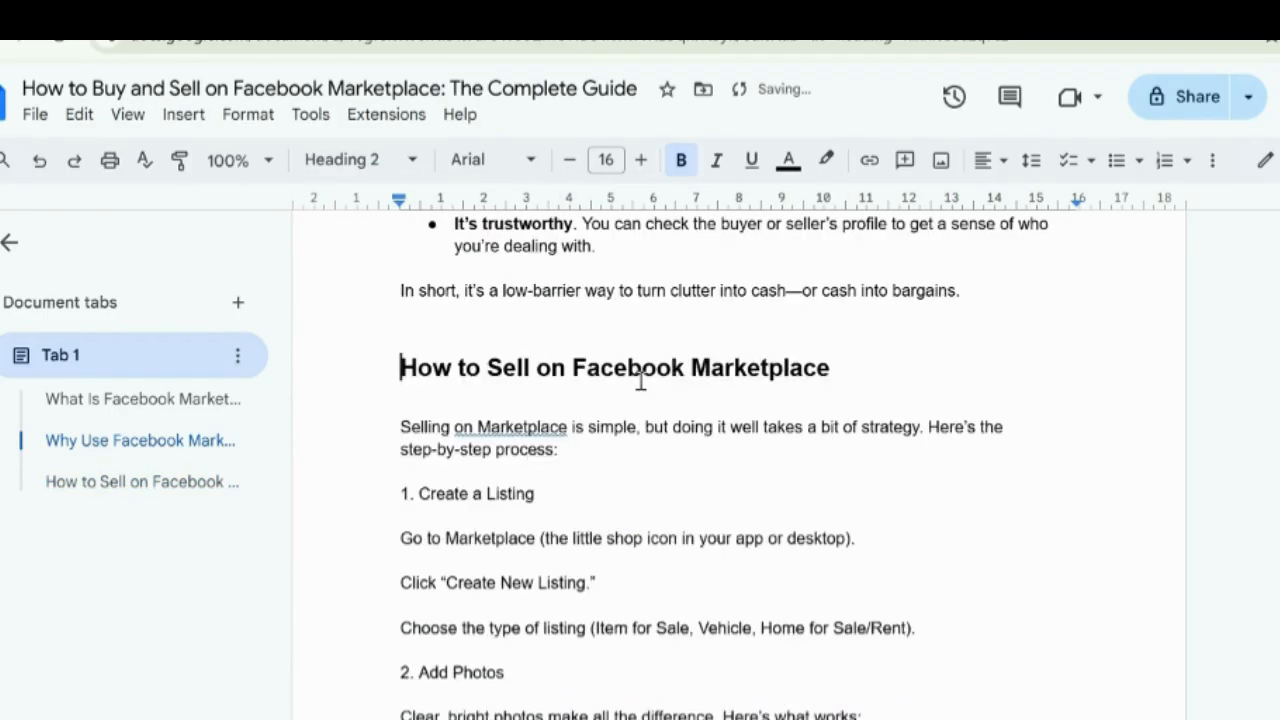
Review the heading and list formatting of the numbered selling steps, from "Create a Listing" to "Publish and Respond Quickly", in the ChatGPT article
scroll(606, 408, "down", 2)
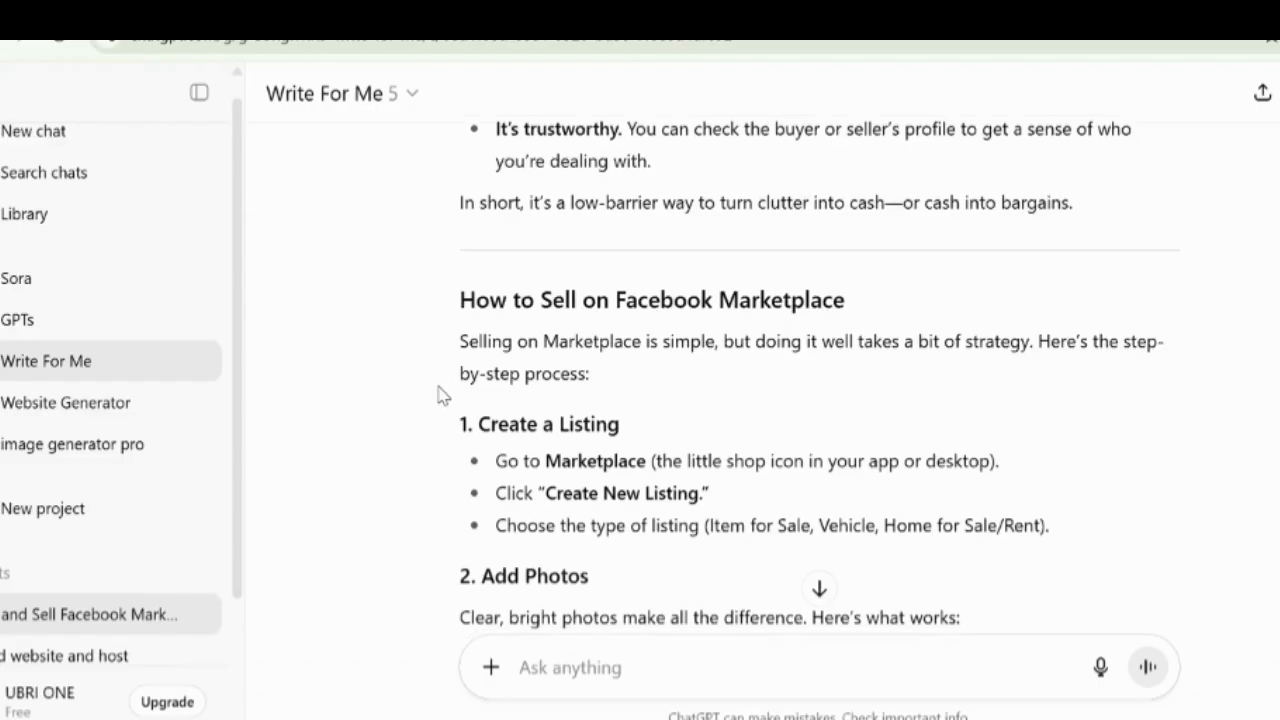
scroll(500, 370, "down", 1)
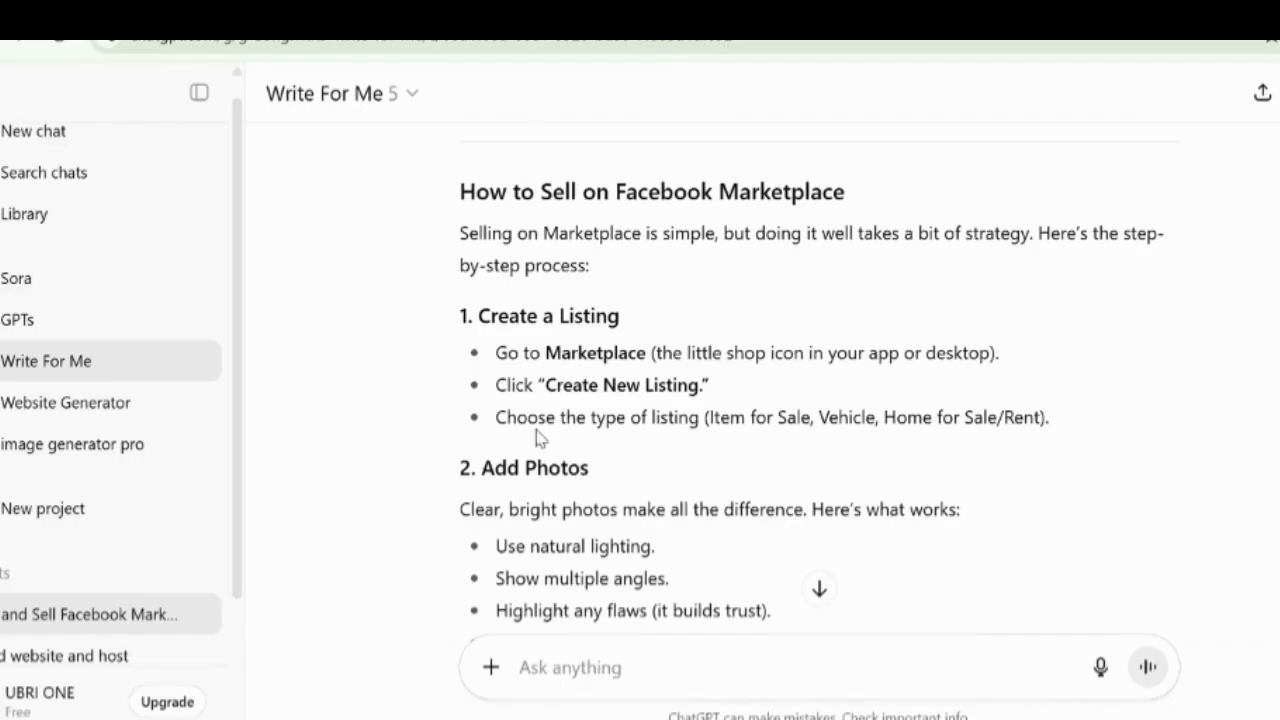
scroll(592, 405, "down", 1)
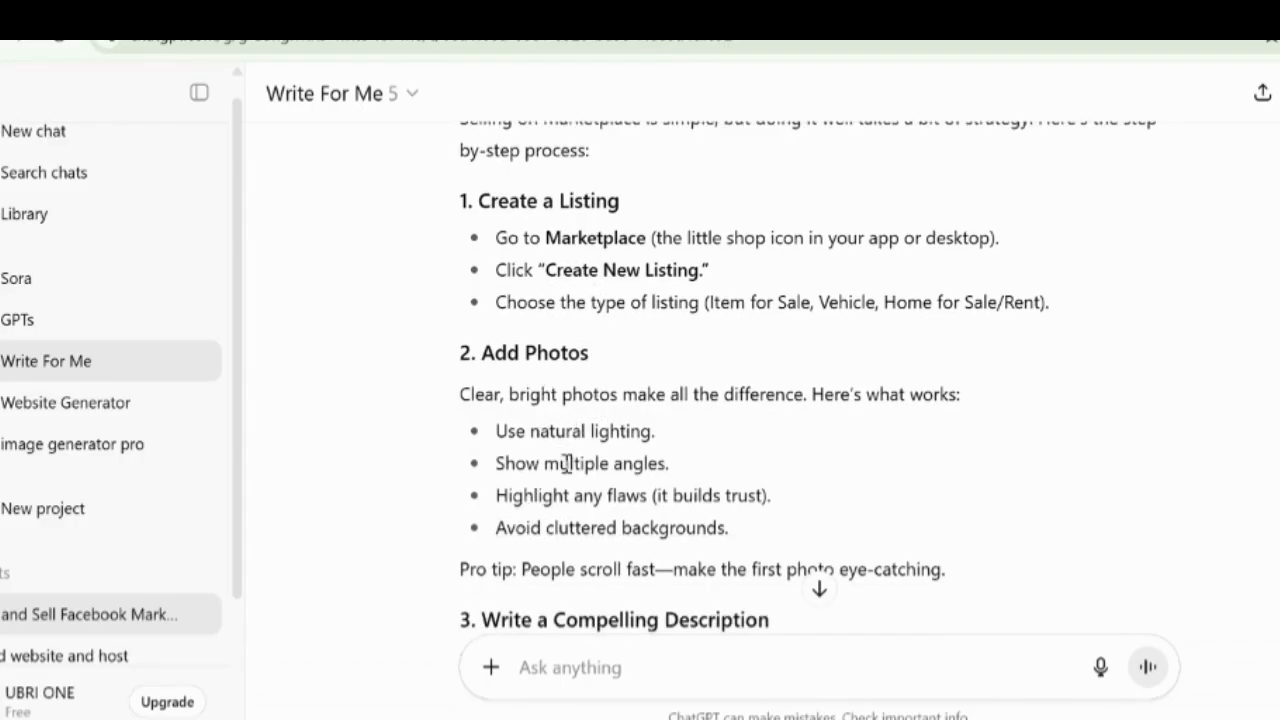
scroll(570, 520, "down", 2)
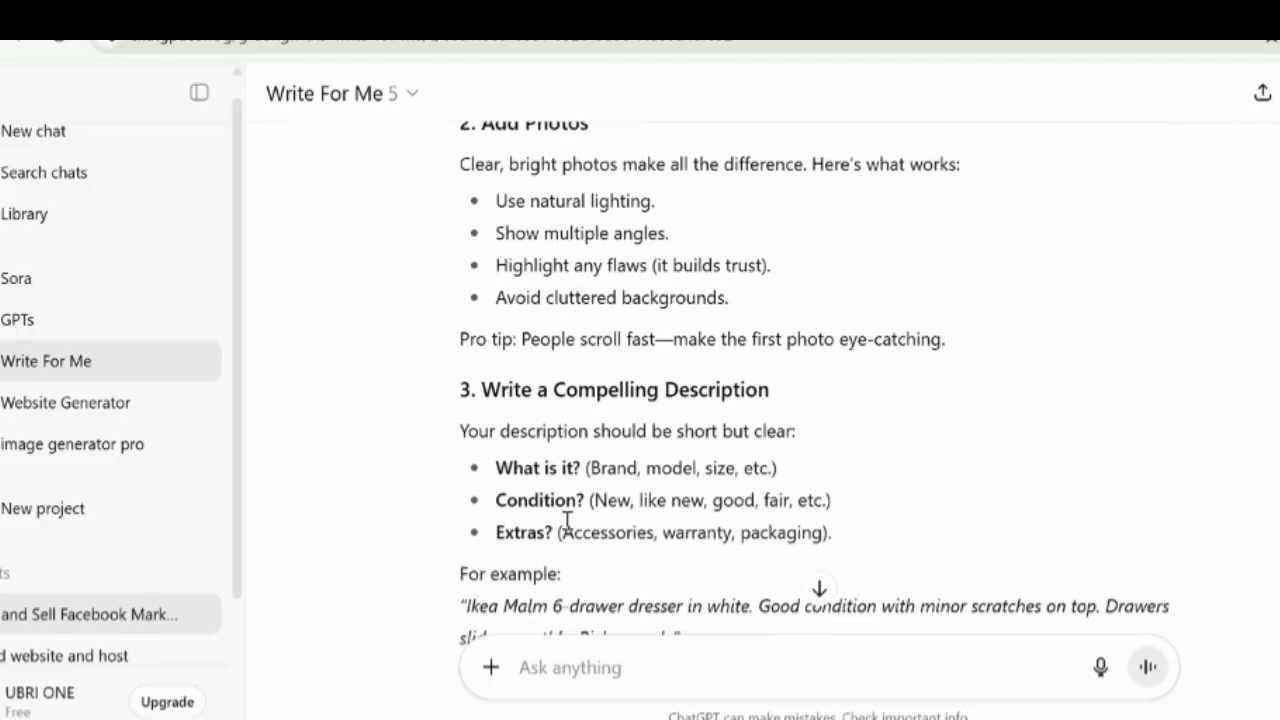
scroll(600, 430, "down", 2)
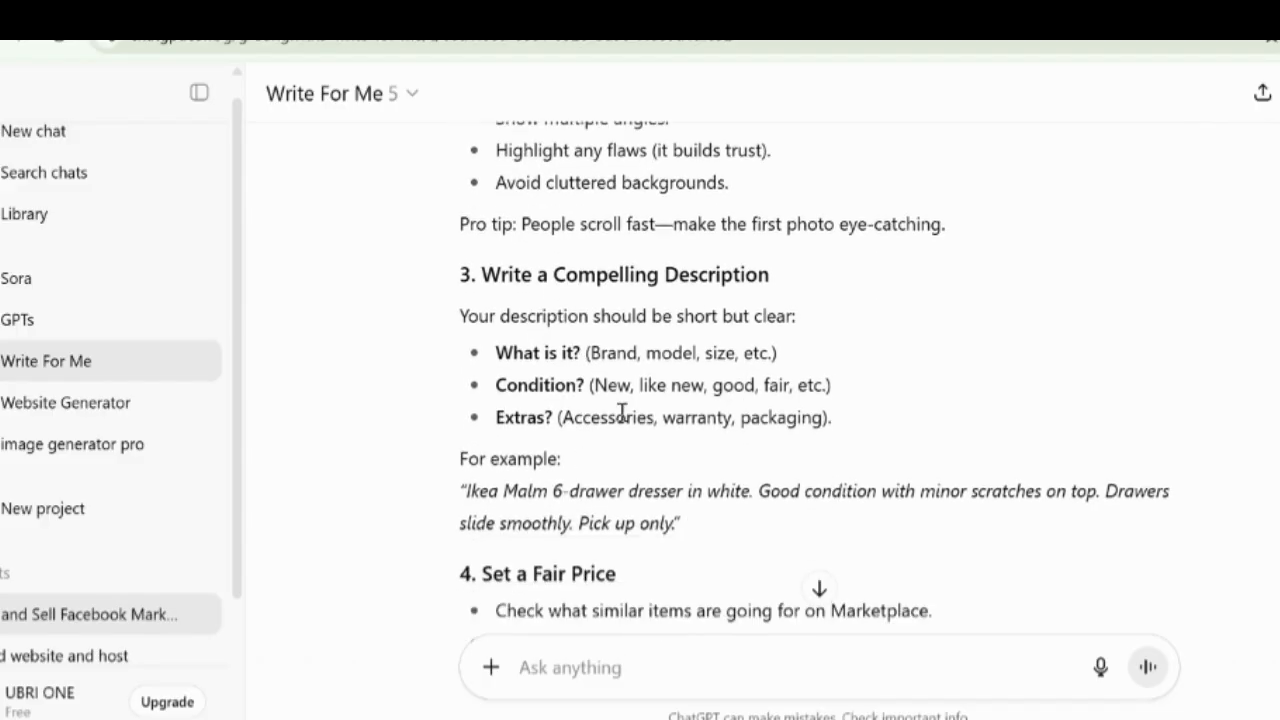
scroll(530, 455, "down", 2)
scroll(543, 437, "down", 2)
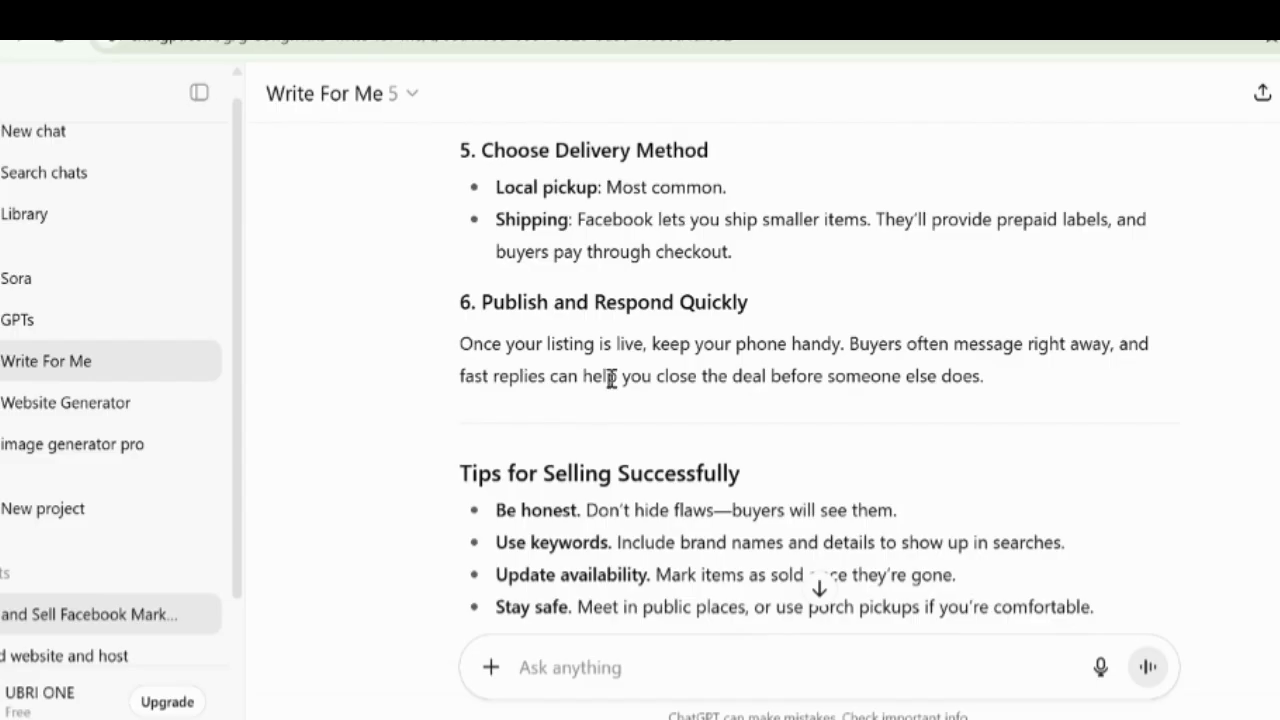
scroll(611, 380, "up", 3)
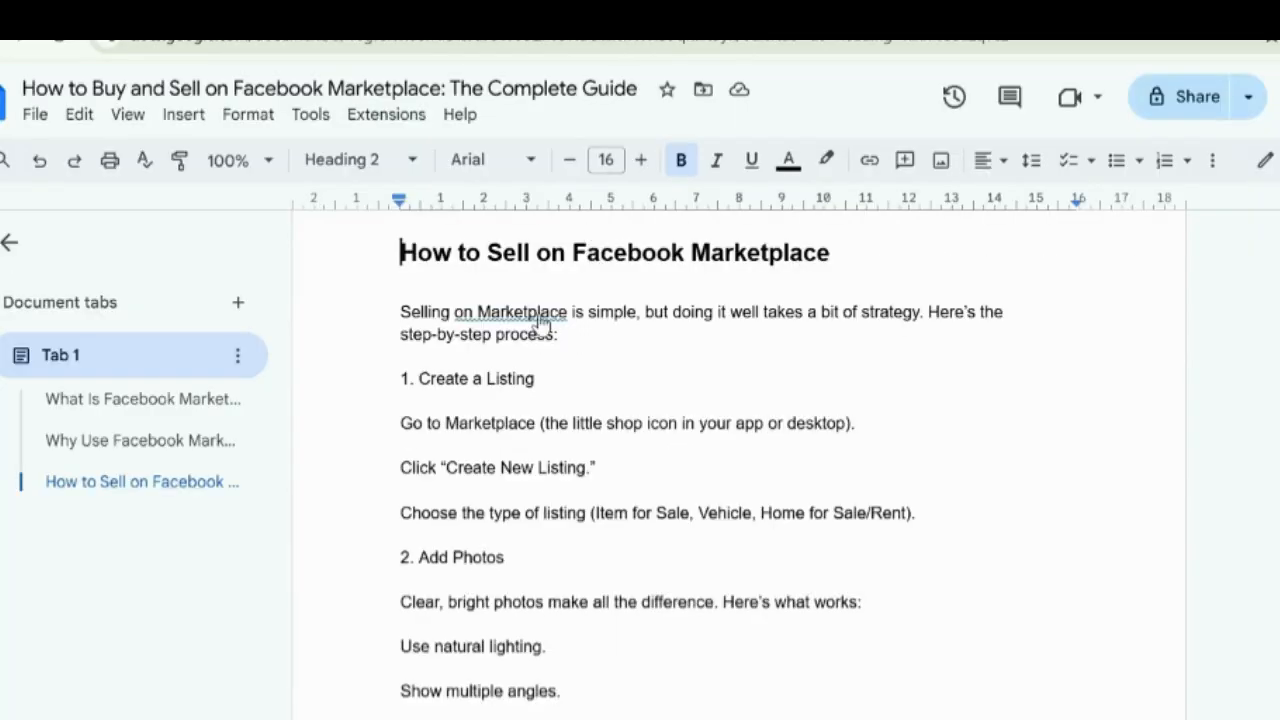
Apply the Heading 3 style to the "1. Create a Listing" line in the Google Docs article
left_click(418, 379)
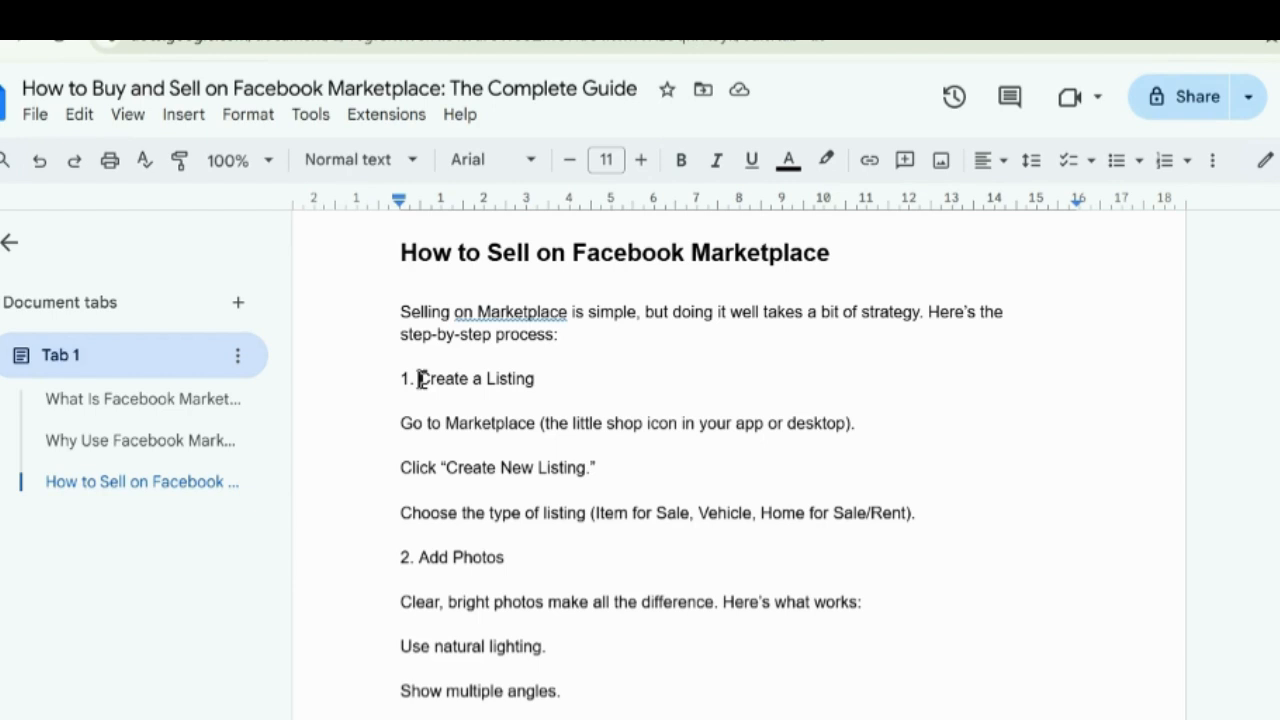
left_click(385, 162)
mouse_move(383, 645)
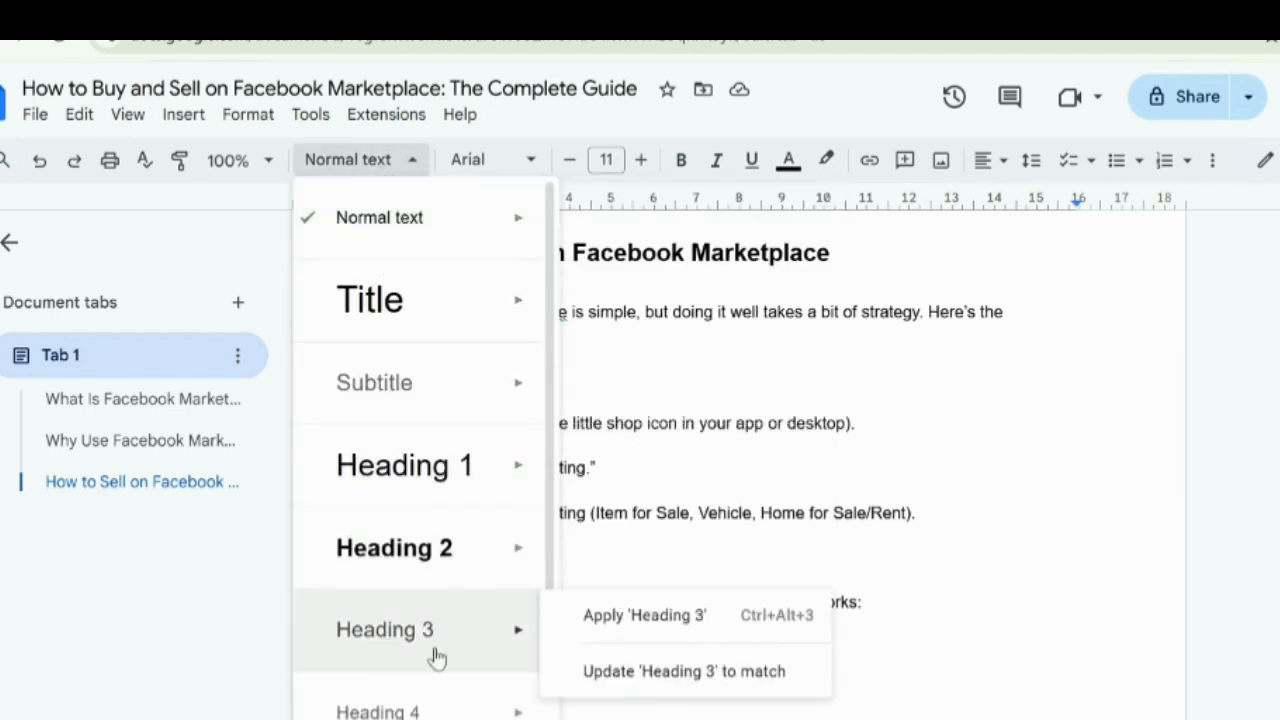
left_click(643, 617)
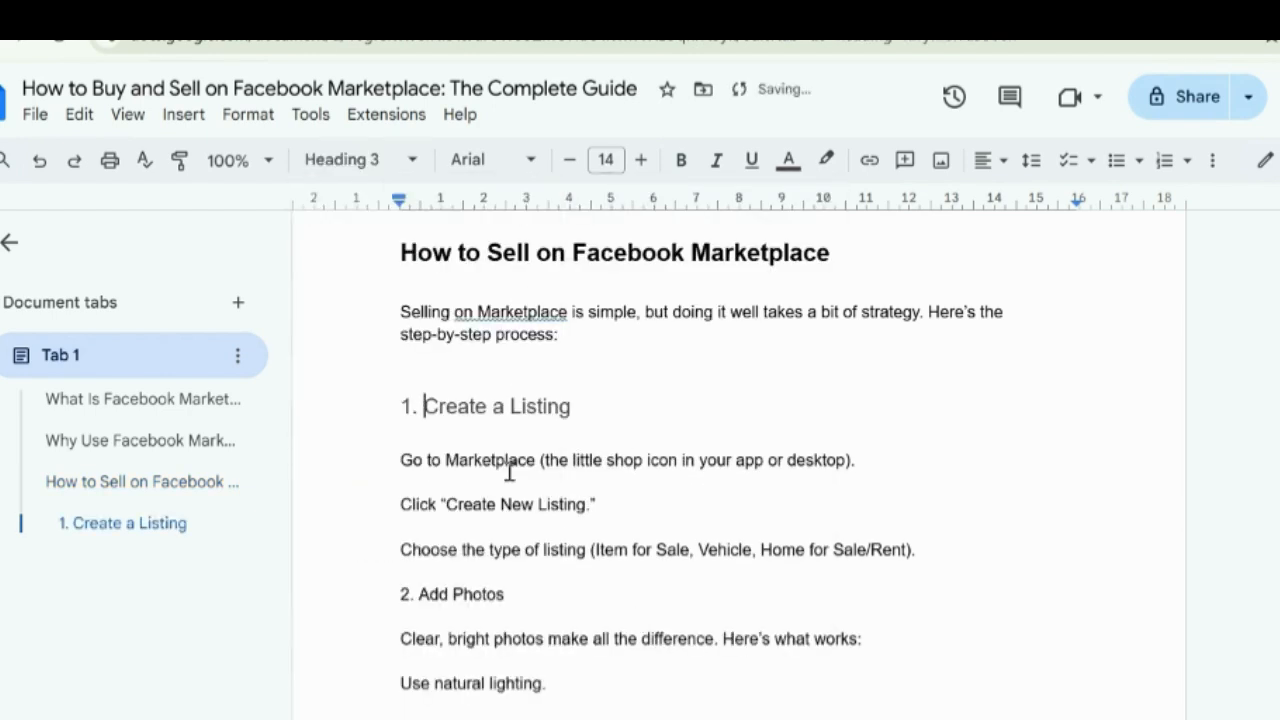
Bold the "1. Create a Listing" heading and update the Heading 3 style to match it
triple_click(409, 403)
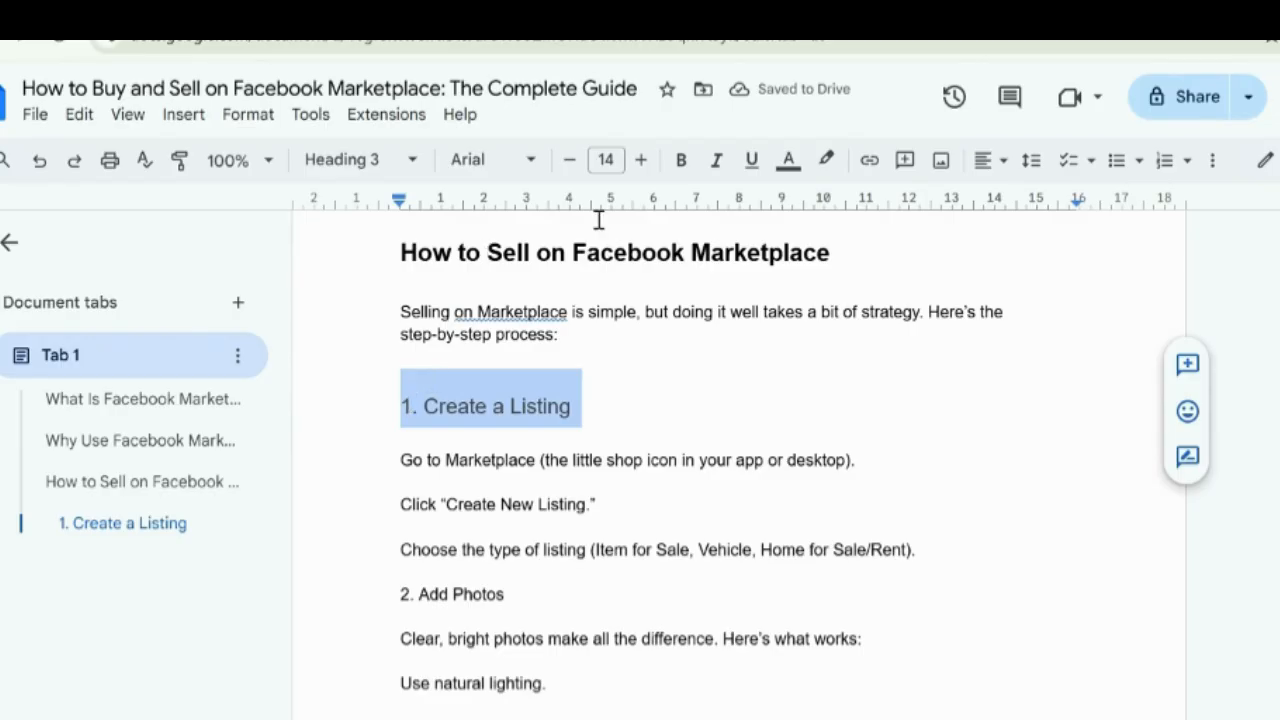
left_click(681, 160)
left_click(366, 162)
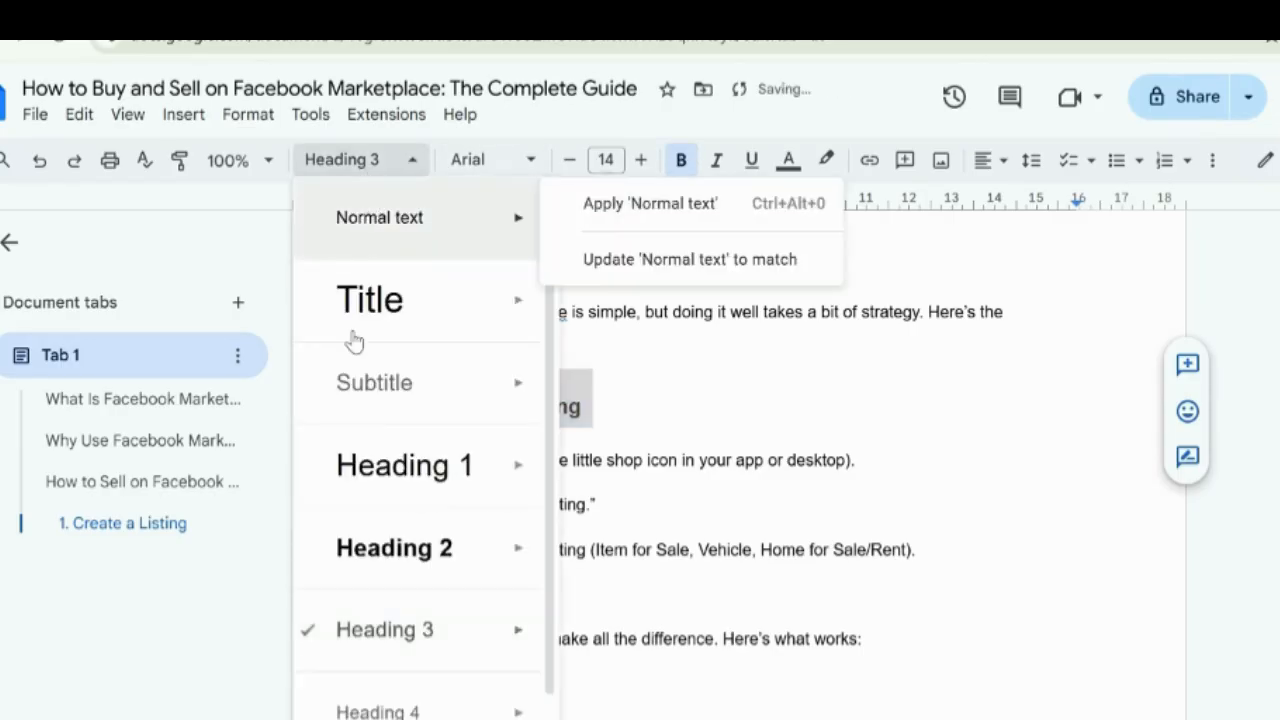
mouse_move(440, 640)
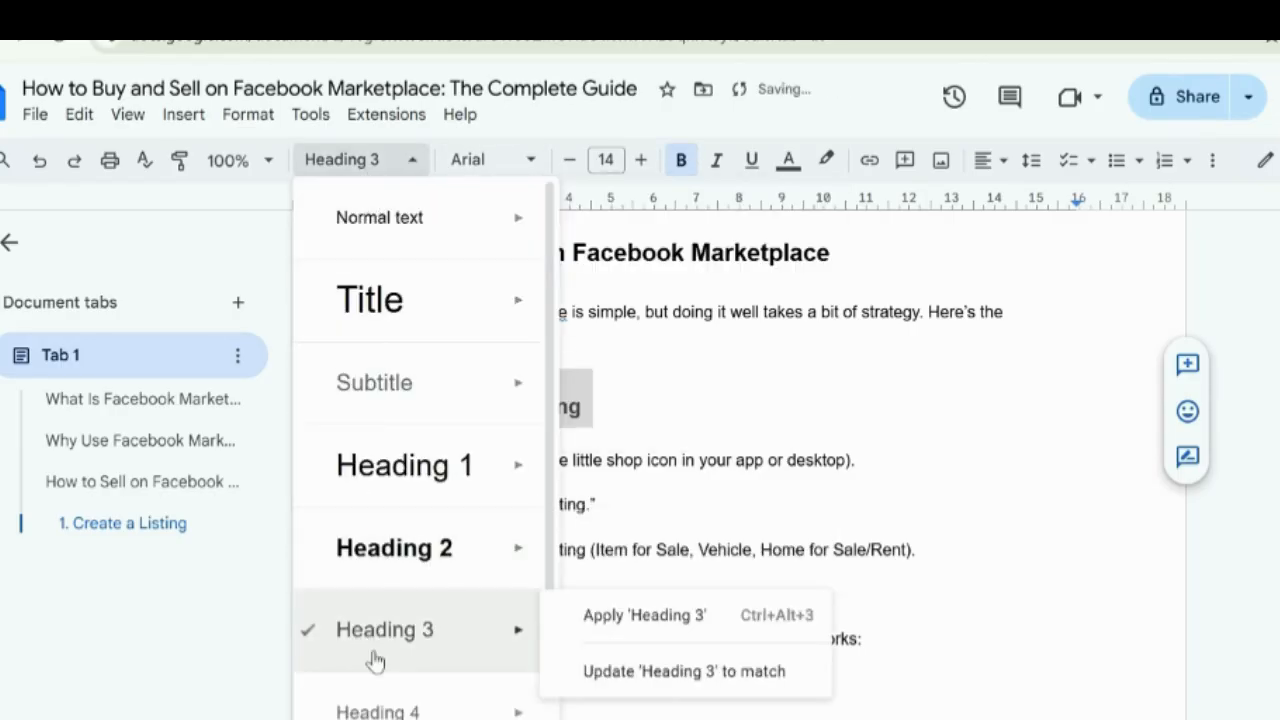
left_click(664, 670)
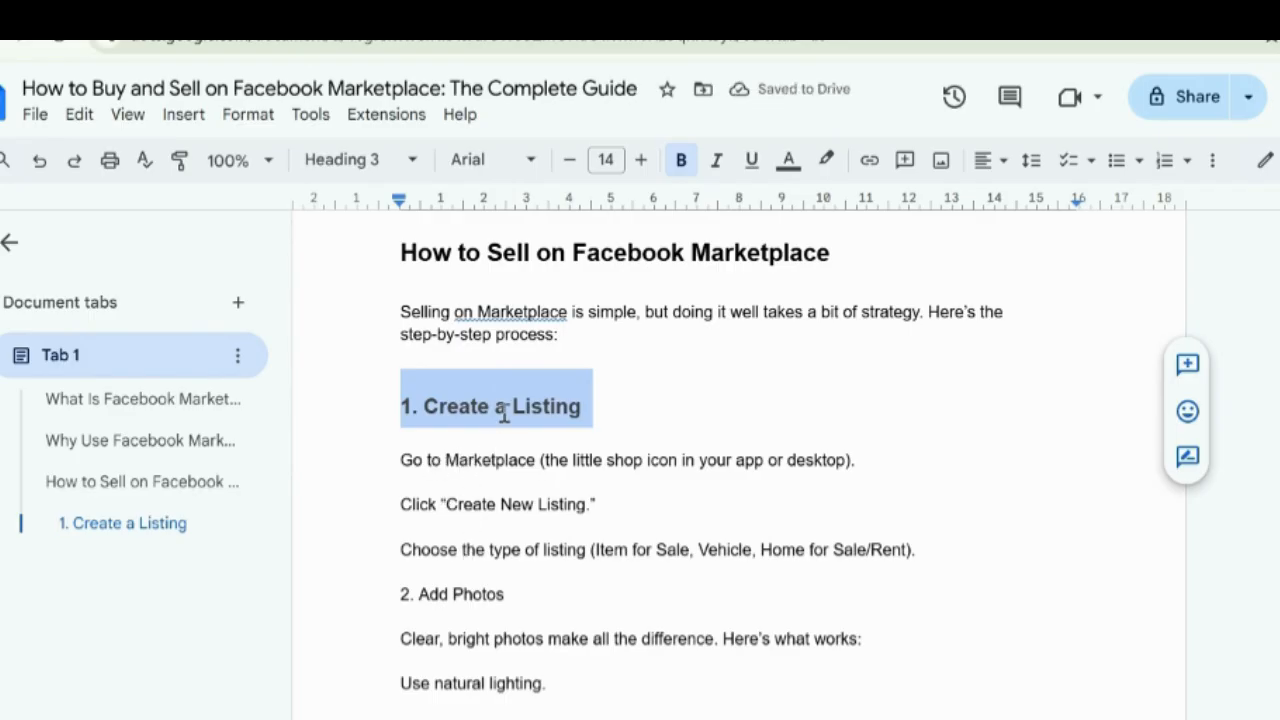
Turn the three lines under "1. Create a Listing", from "Go to Marketplace" to "Choose the type of listing", into a bulleted list
left_click(436, 465)
double_click(438, 466)
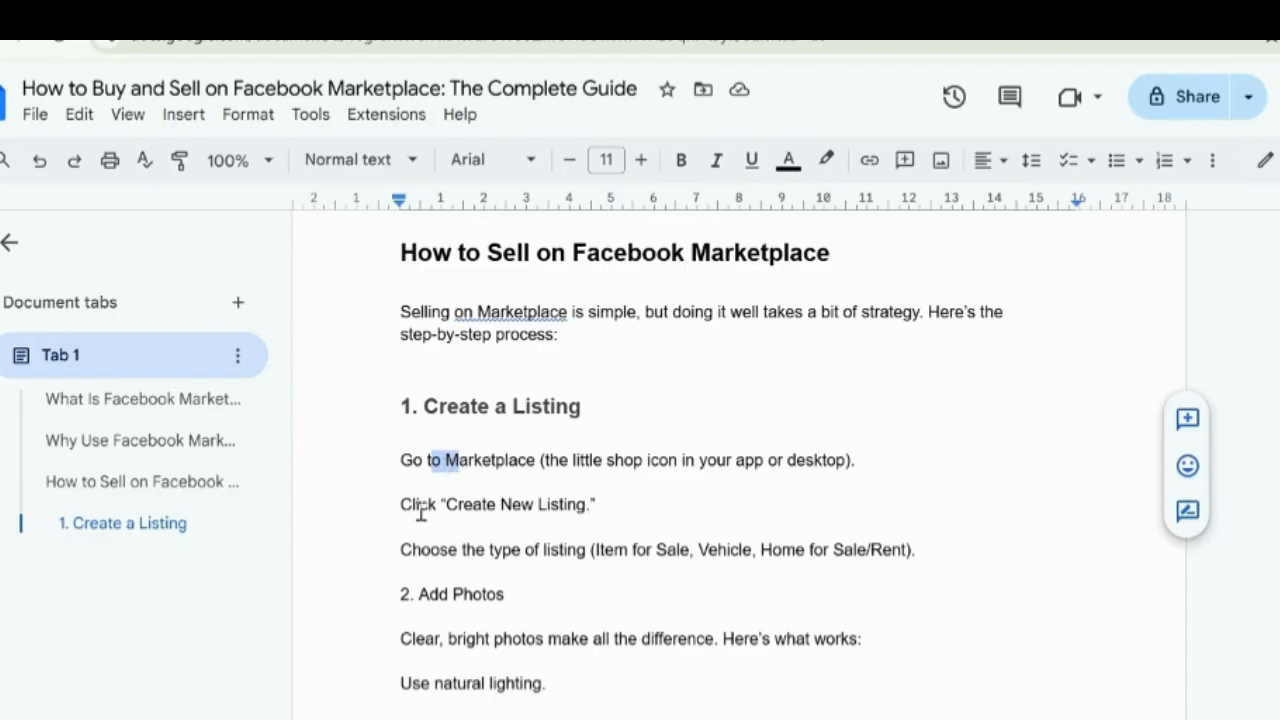
left_click_drag(421, 512, 439, 552)
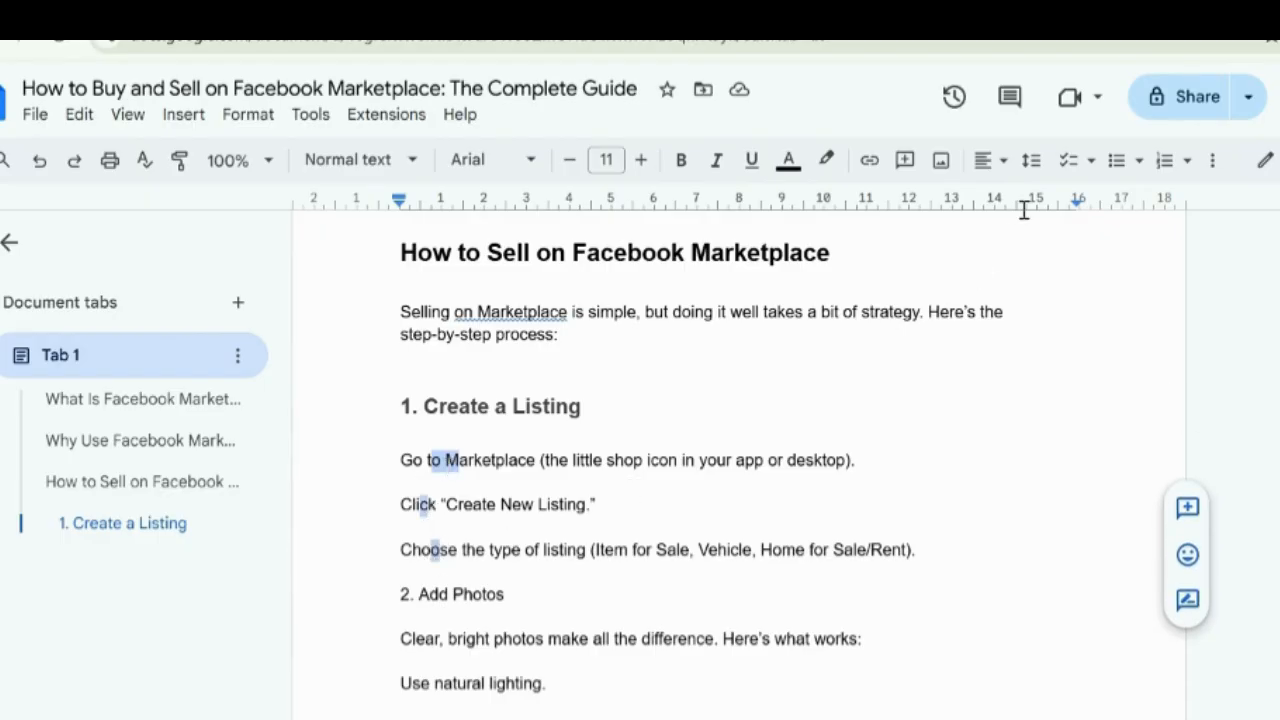
left_click(1116, 160)
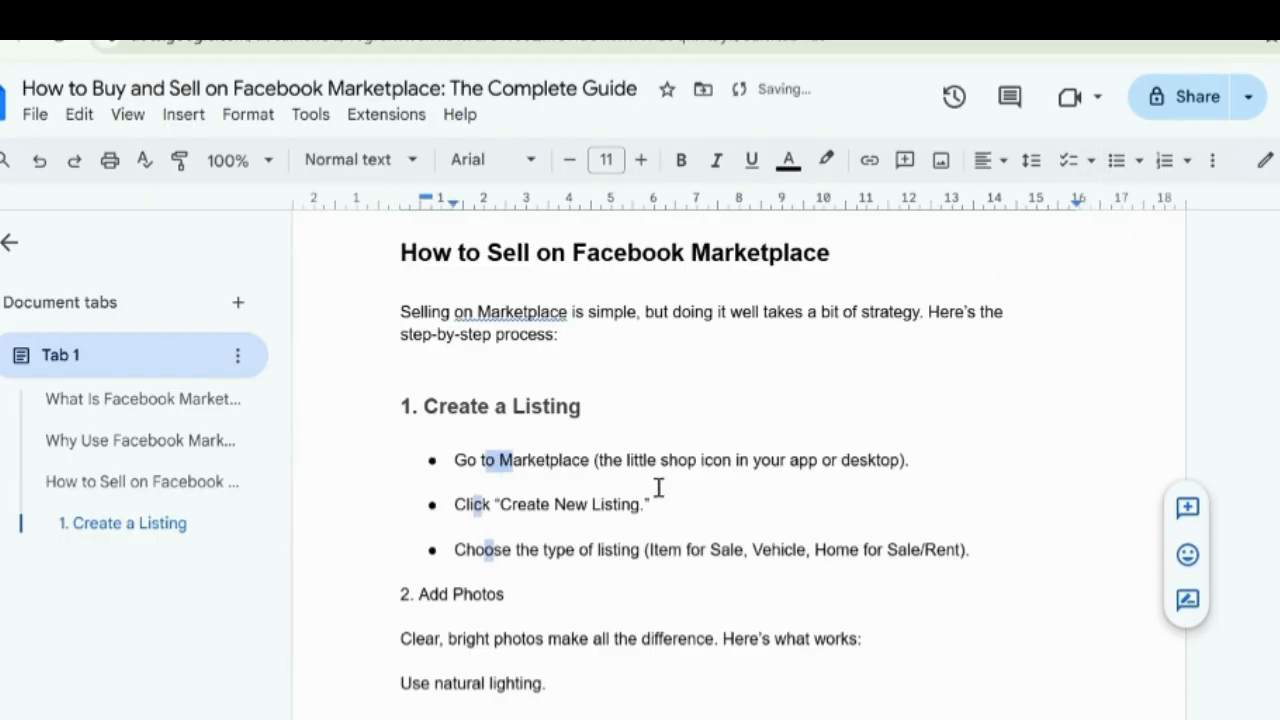
left_click(548, 507)
Apply the Heading 3 style to the "2. Add Photos" line
scroll(474, 546, "down", 1)
left_click(402, 483)
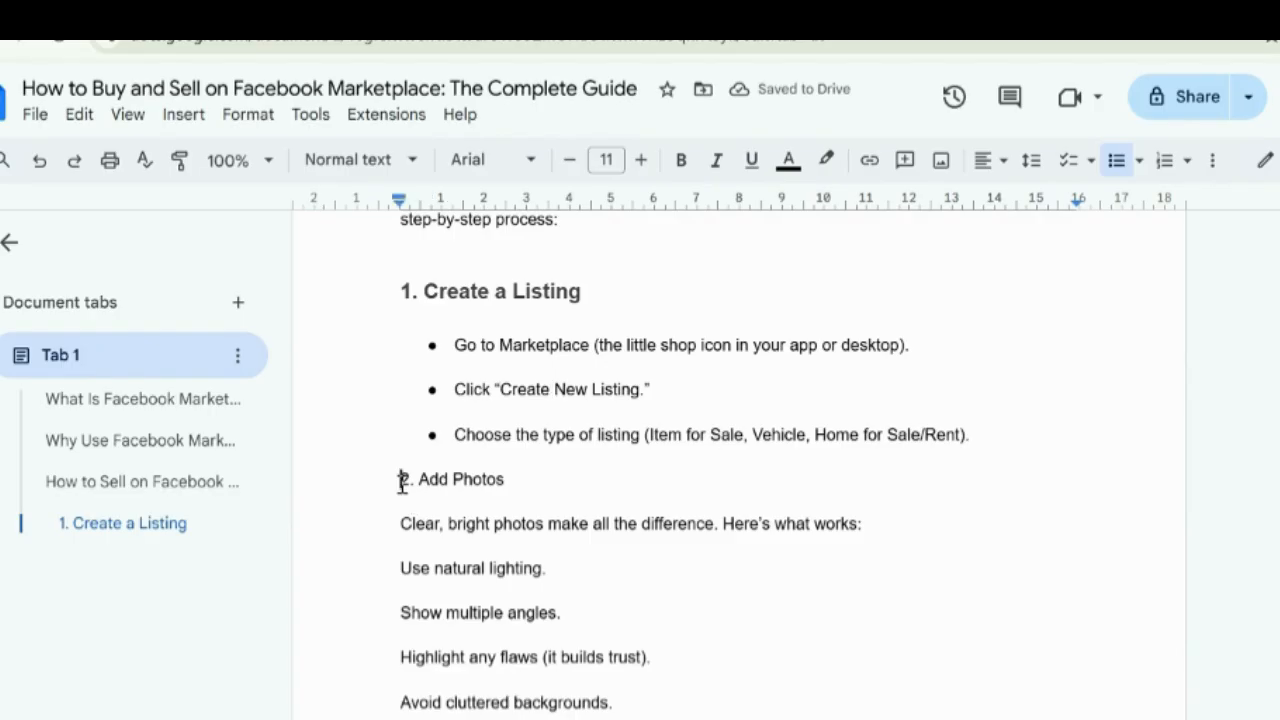
left_click(374, 158)
mouse_move(389, 590)
mouse_move(394, 628)
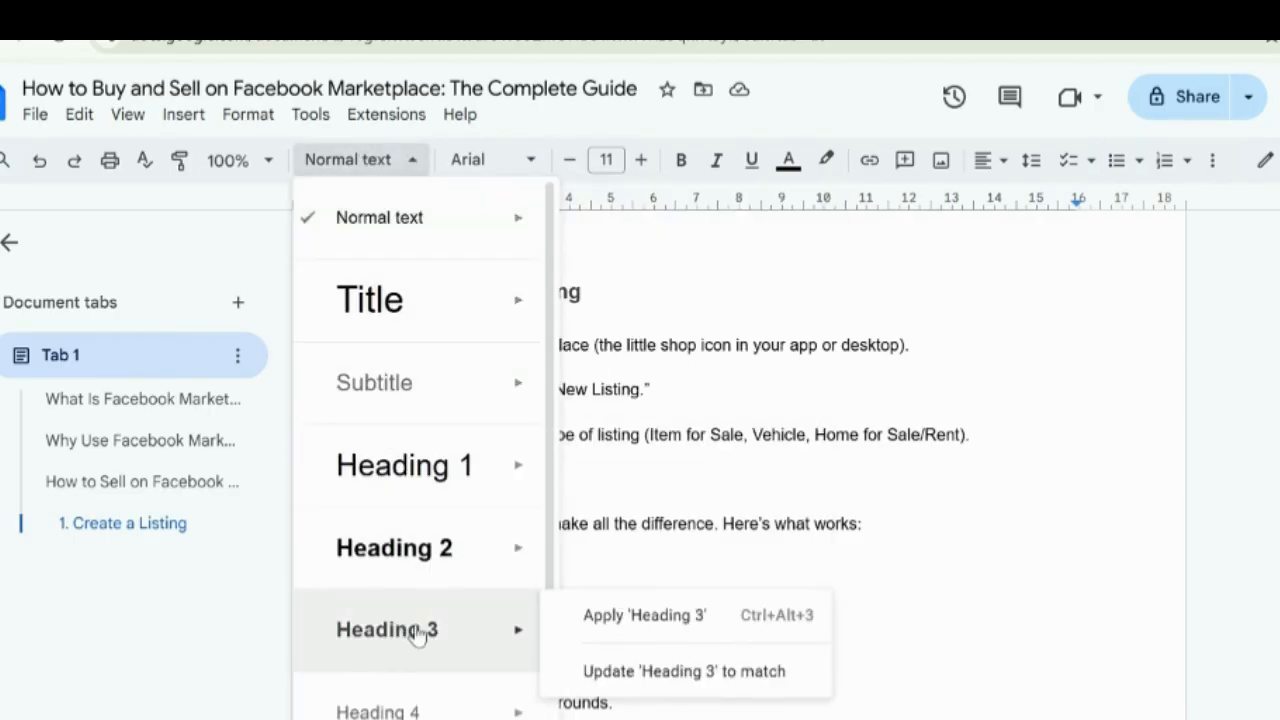
left_click(625, 617)
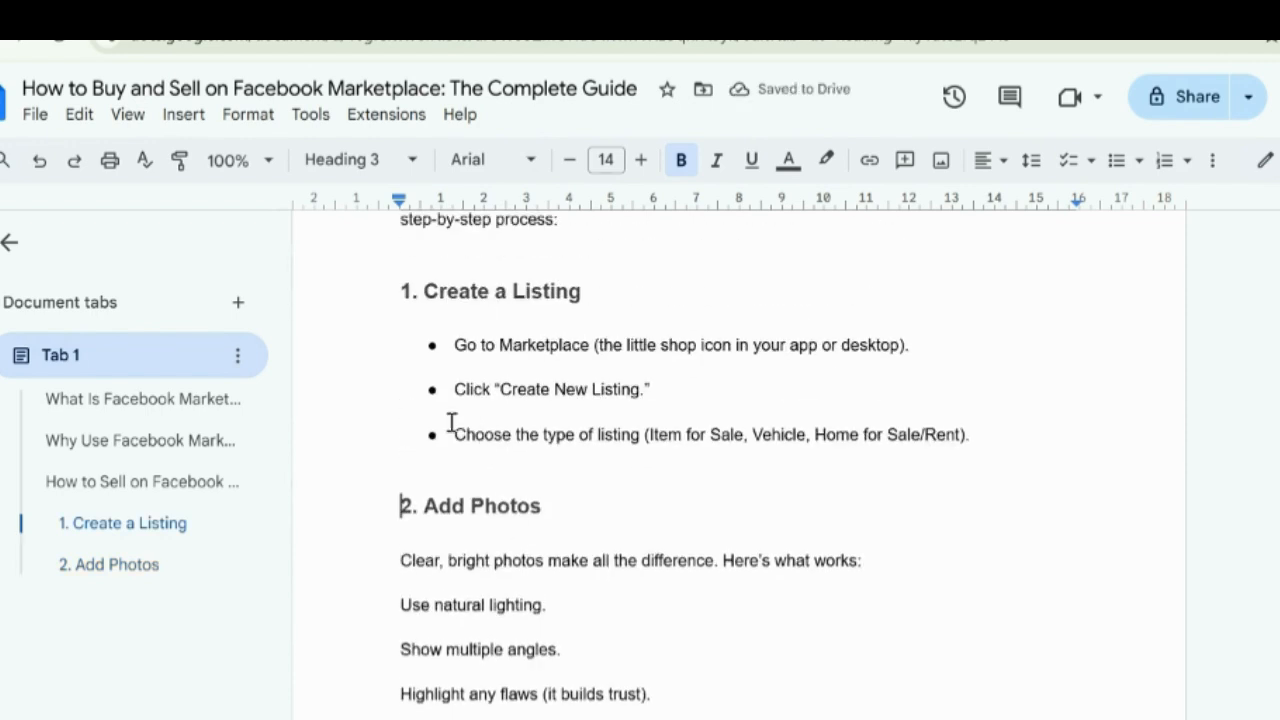
Format the five lines under "2. Add Photos", from "Clear, bright photos" to "Avoid cluttered backgrounds", as a bulleted list
left_click_drag(402, 560, 426, 560)
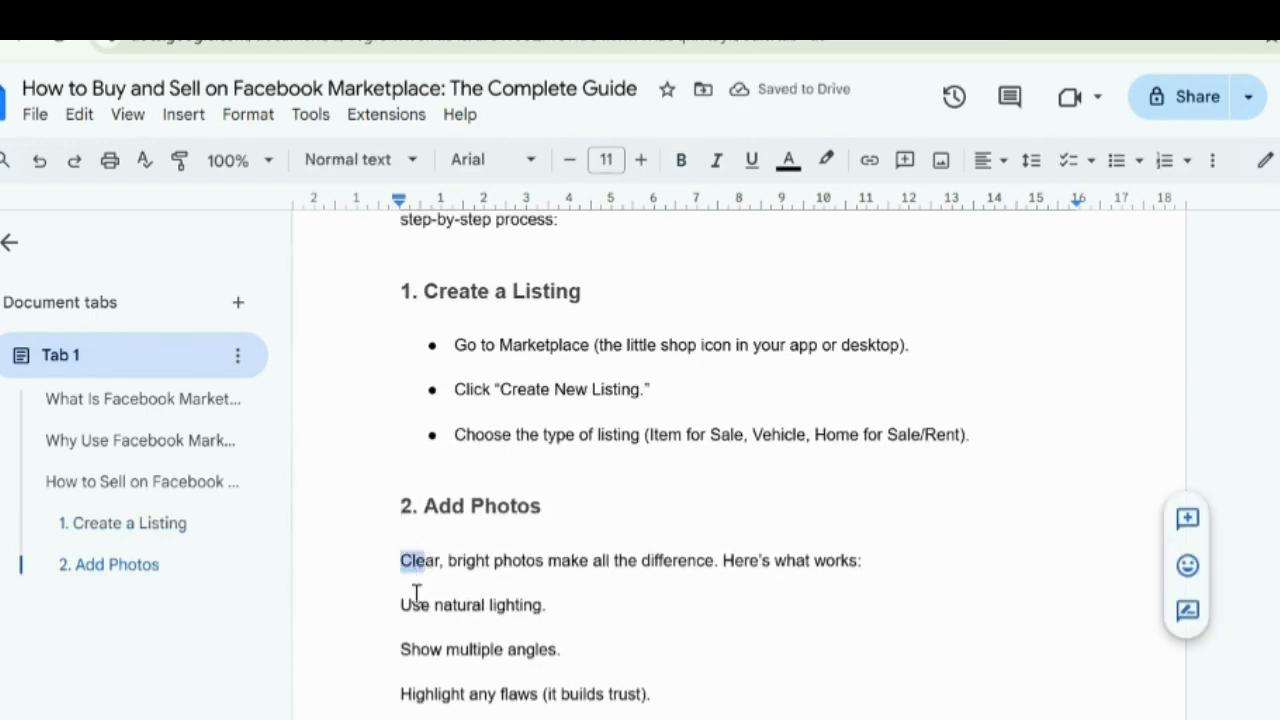
left_click_drag(413, 603, 452, 611)
left_click_drag(459, 660, 447, 702)
scroll(473, 613, "down", 1)
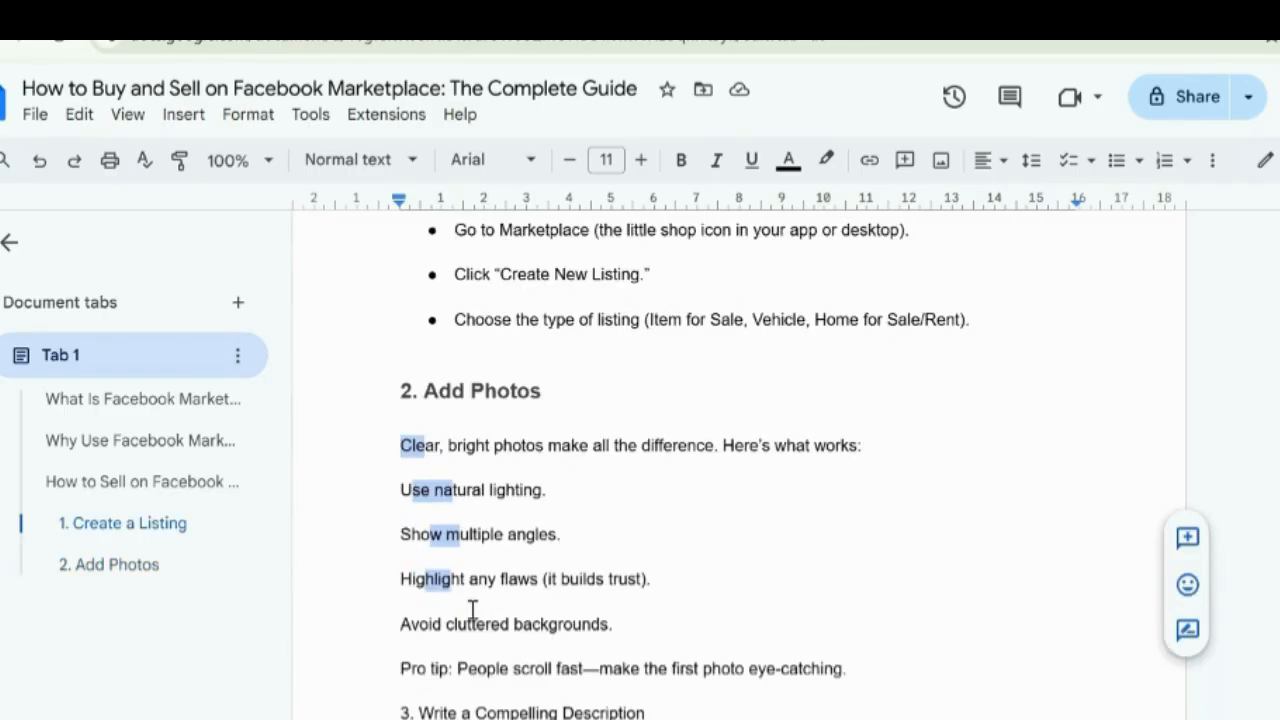
left_click_drag(432, 626, 458, 625)
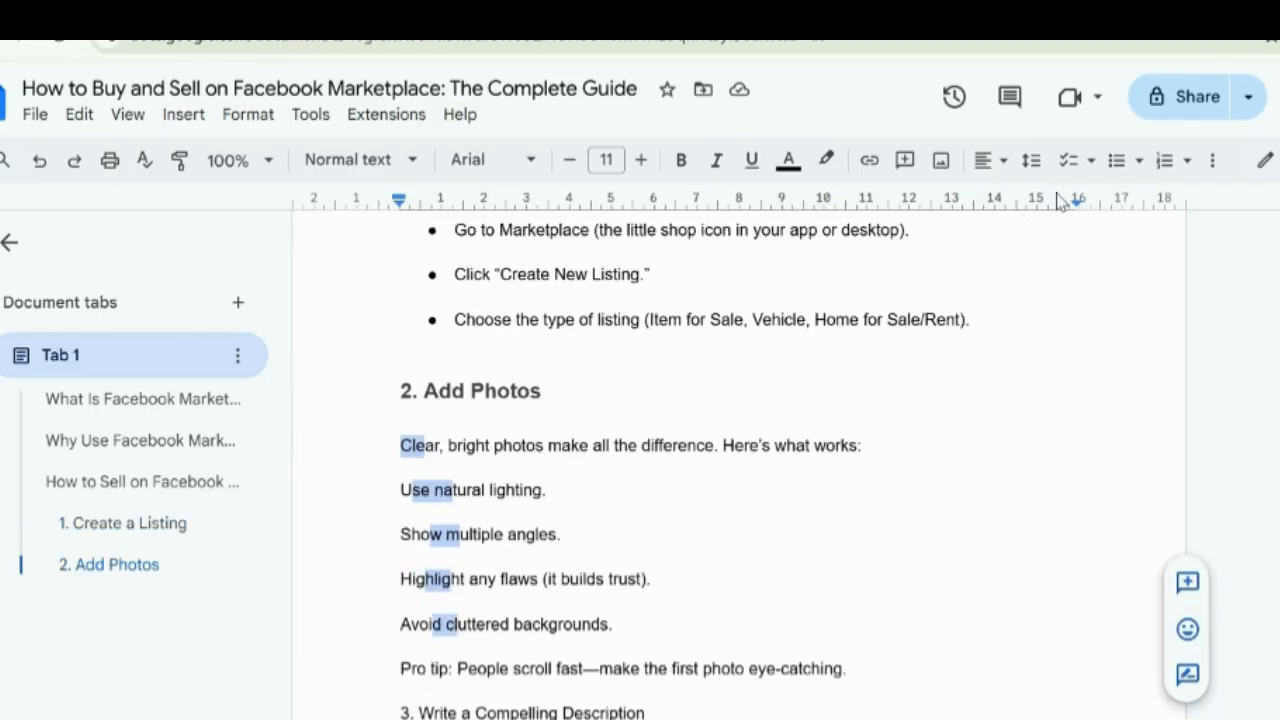
left_click(1114, 162)
Apply the Heading 3 style to the "3. Write a Compelling Description" line
scroll(566, 534, "down", 2)
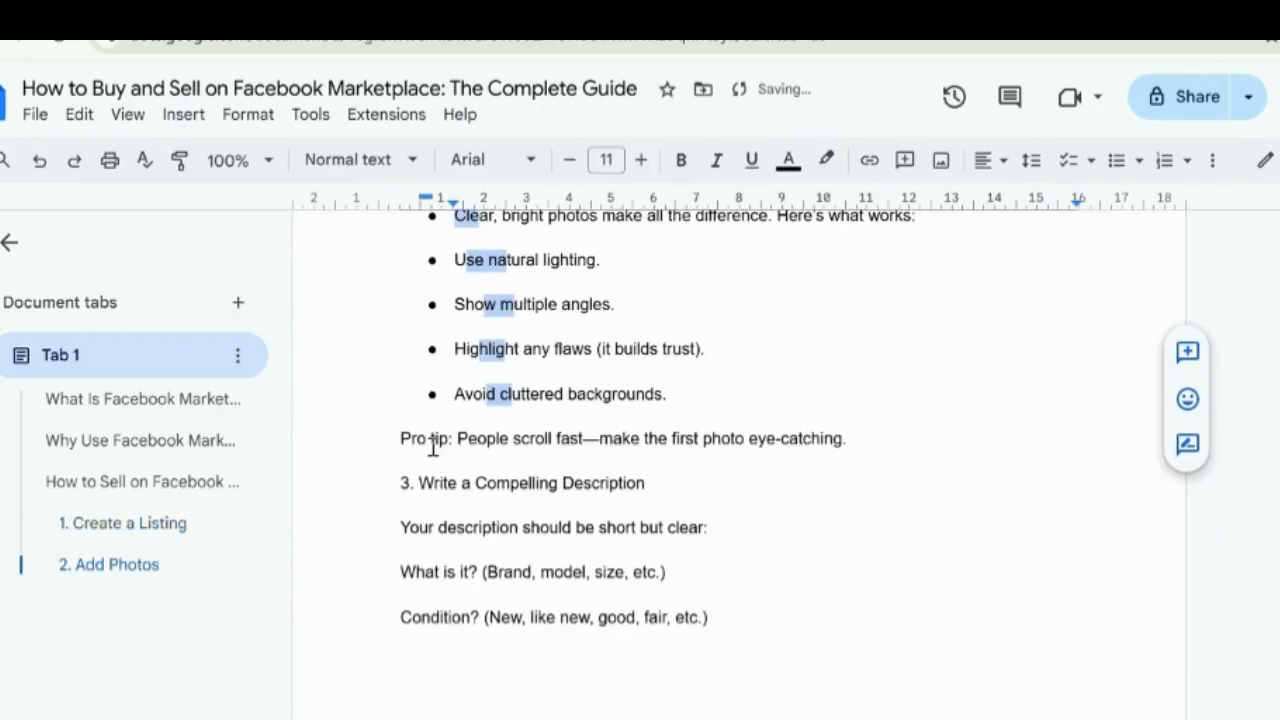
left_click(398, 483)
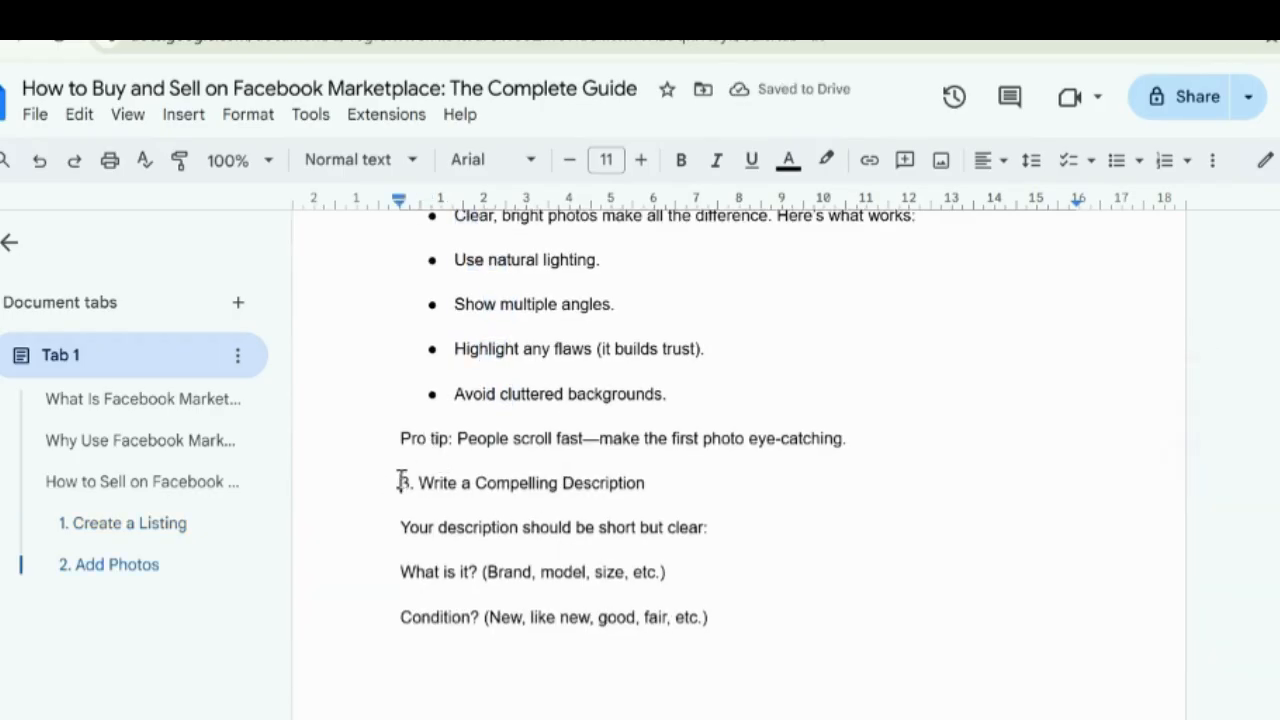
left_click(368, 162)
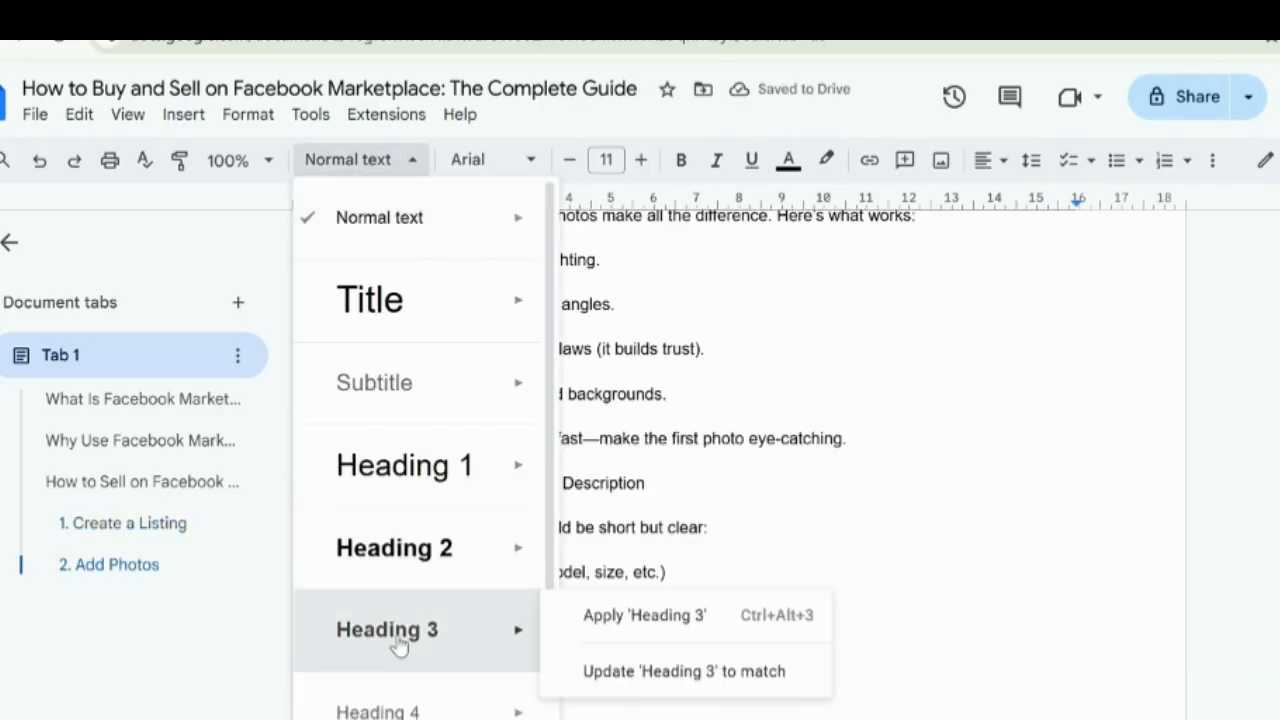
left_click(390, 629)
Following the ChatGPT original, bold "What is it?", "Condition?" and "Extras?" and turn their three lines into a bulleted list
scroll(445, 545, "down", 1)
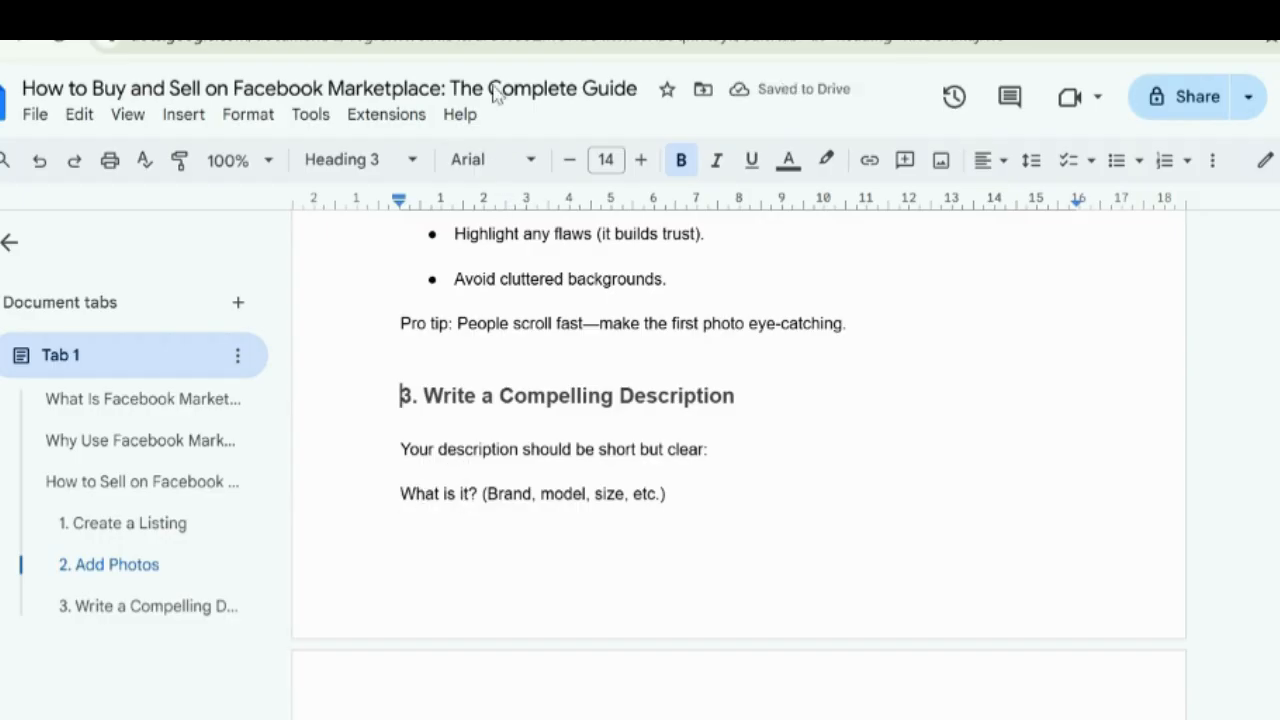
left_click(330, 14)
scroll(568, 494, "down", 2)
scroll(576, 492, "up", 2)
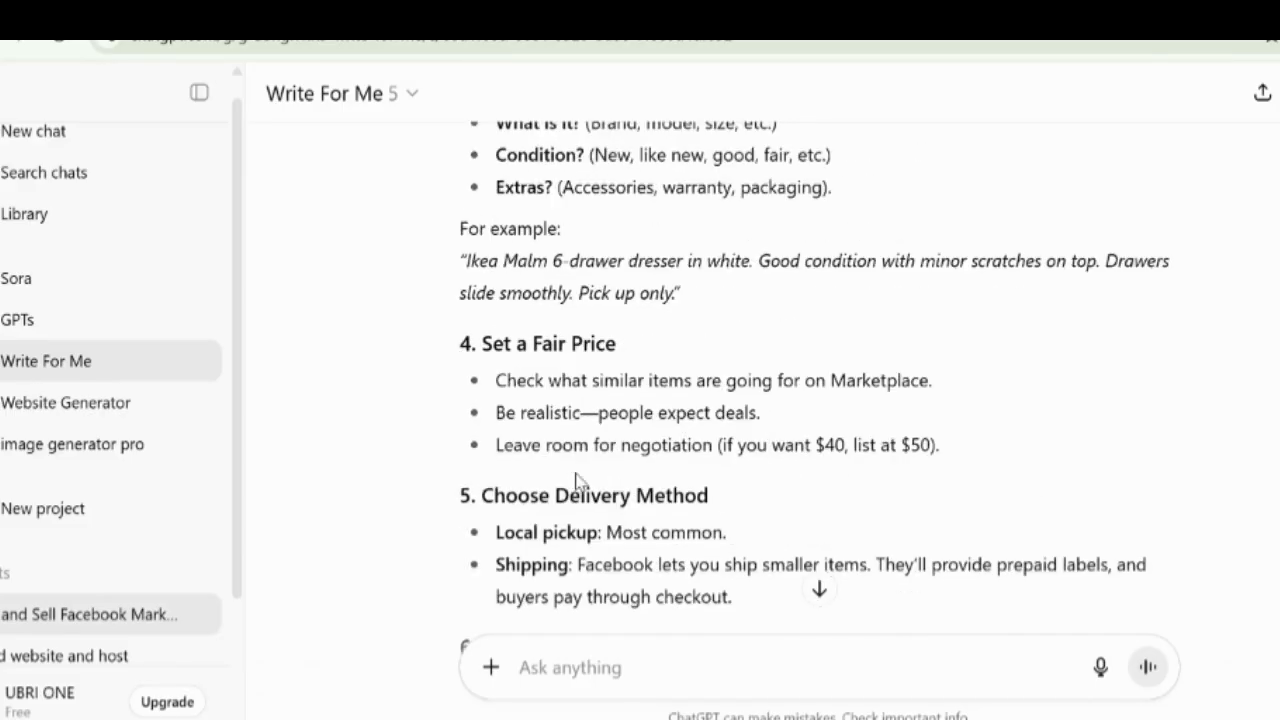
scroll(583, 413, "up", 2)
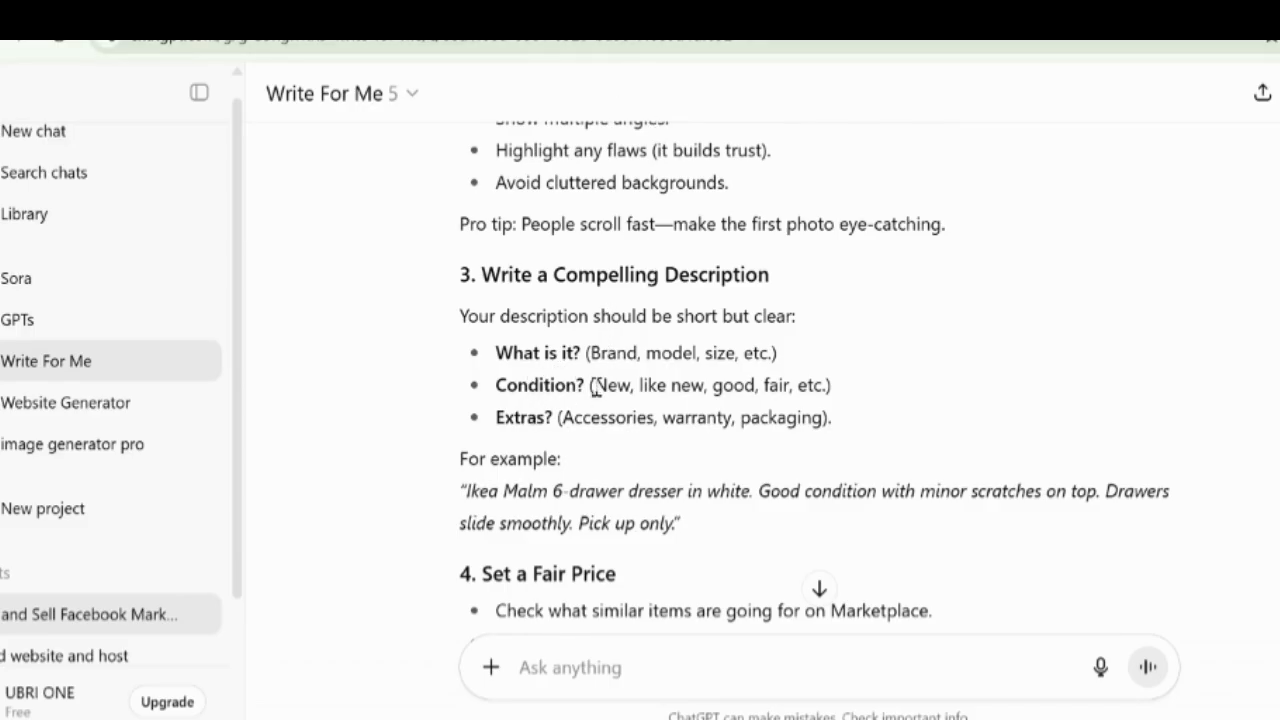
left_click(668, 18)
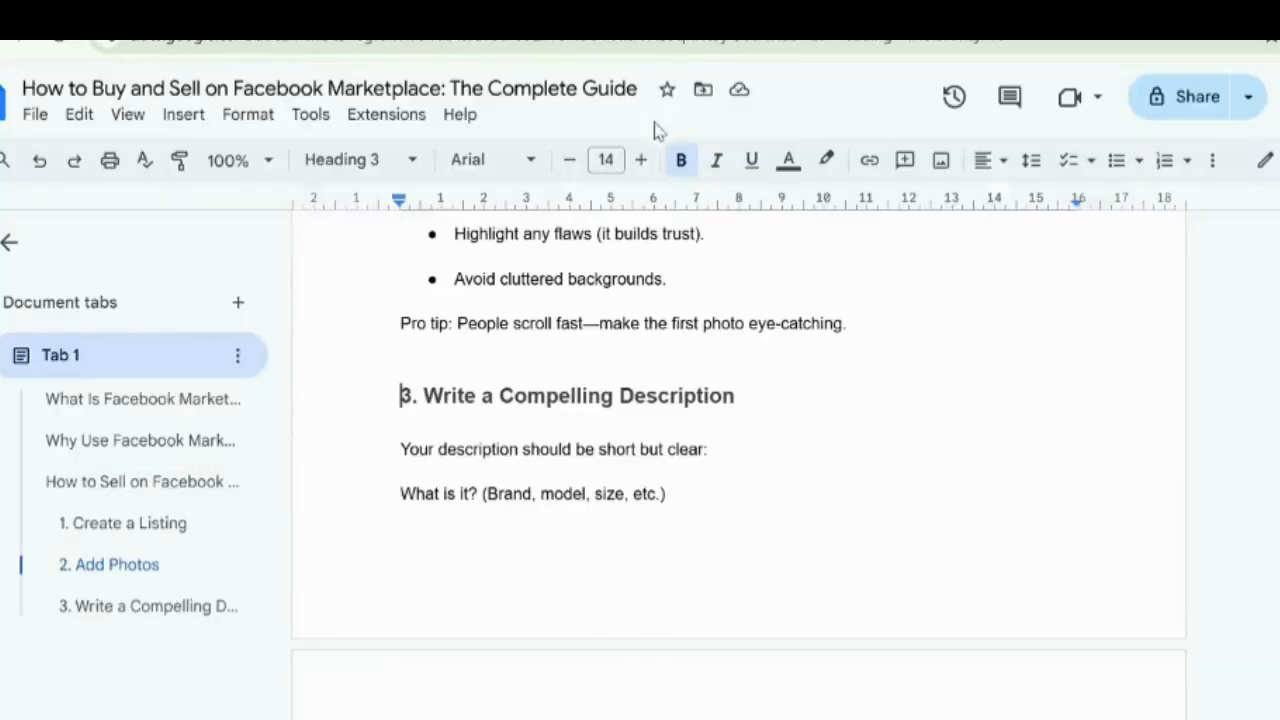
scroll(470, 448, "down", 1)
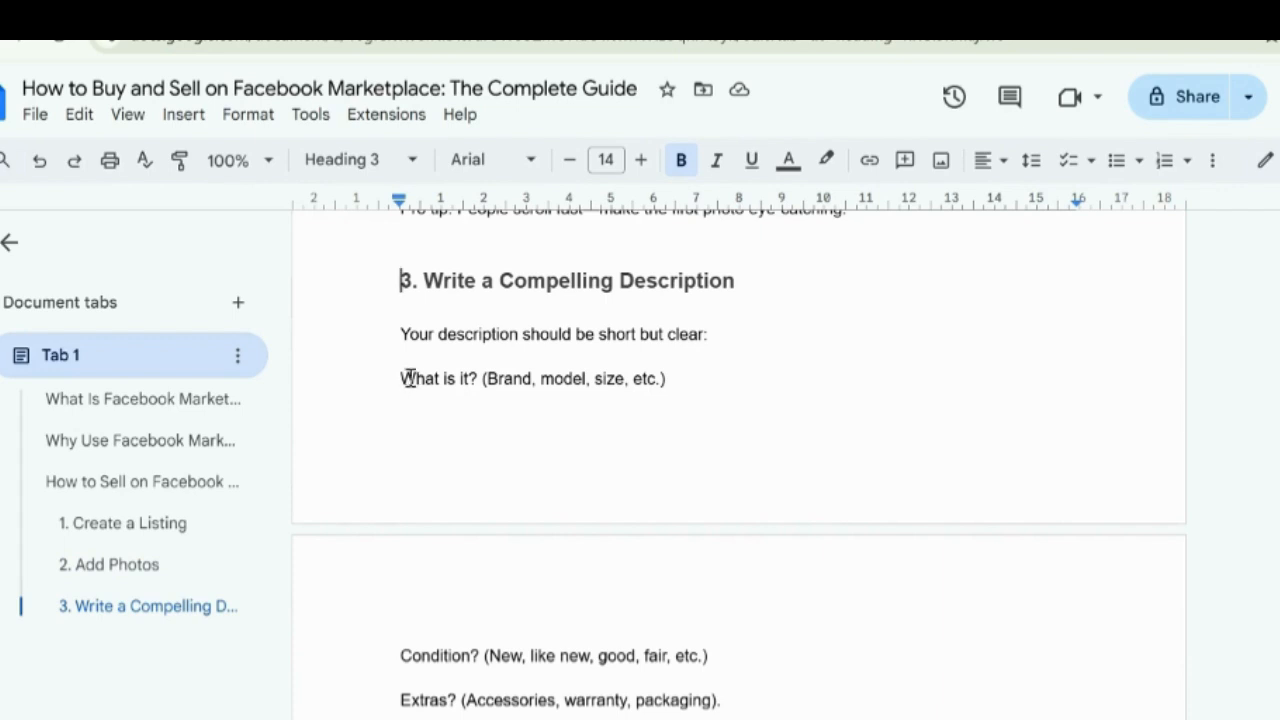
left_click_drag(398, 379, 472, 378)
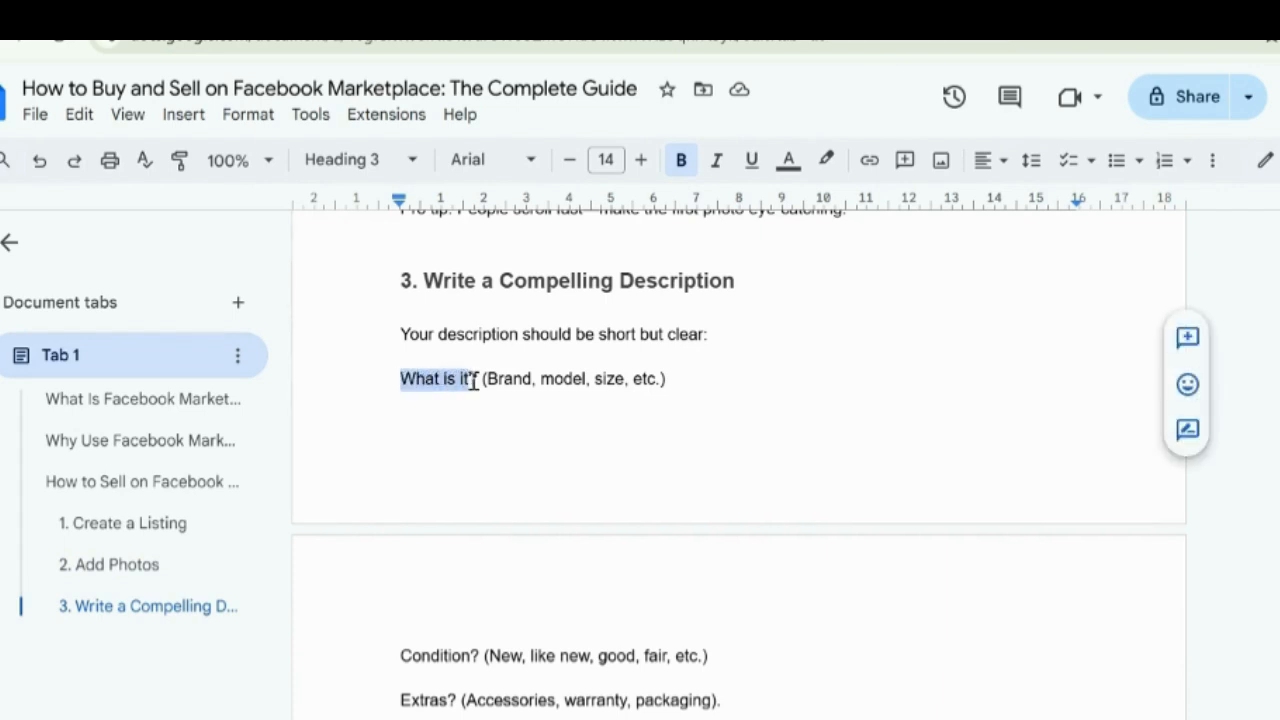
scroll(483, 411, "down", 2)
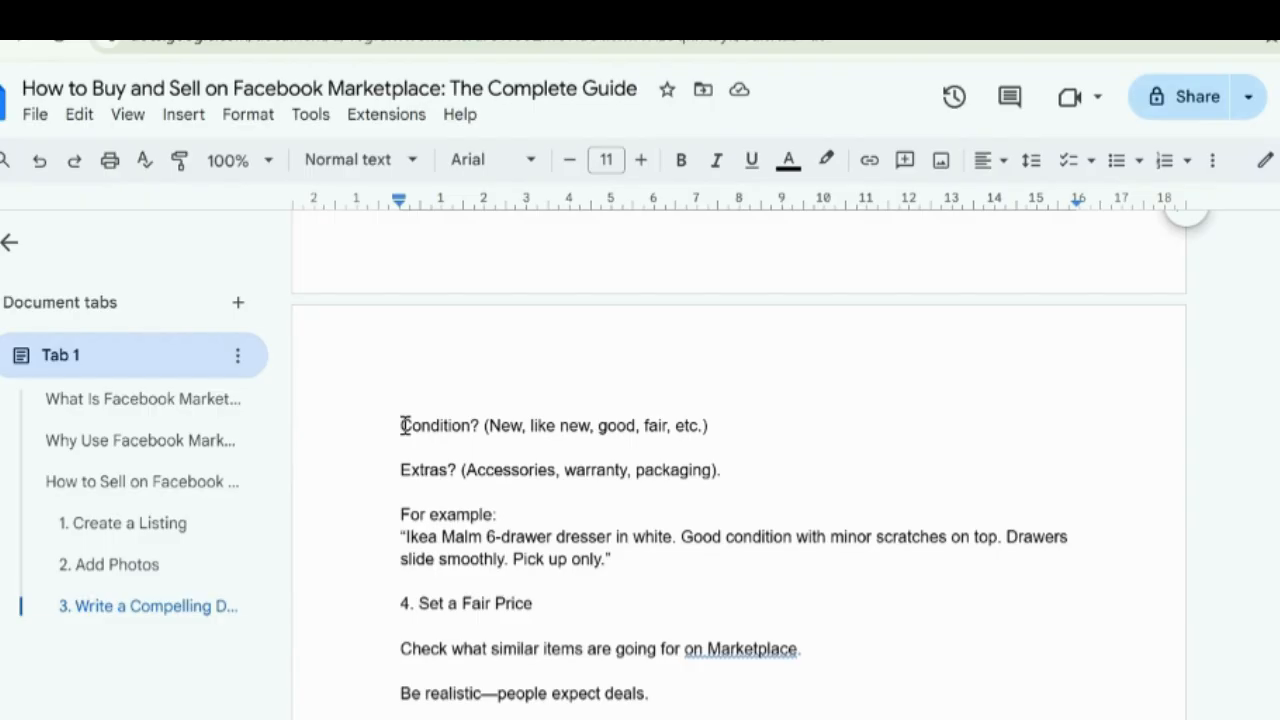
left_click_drag(402, 425, 475, 425)
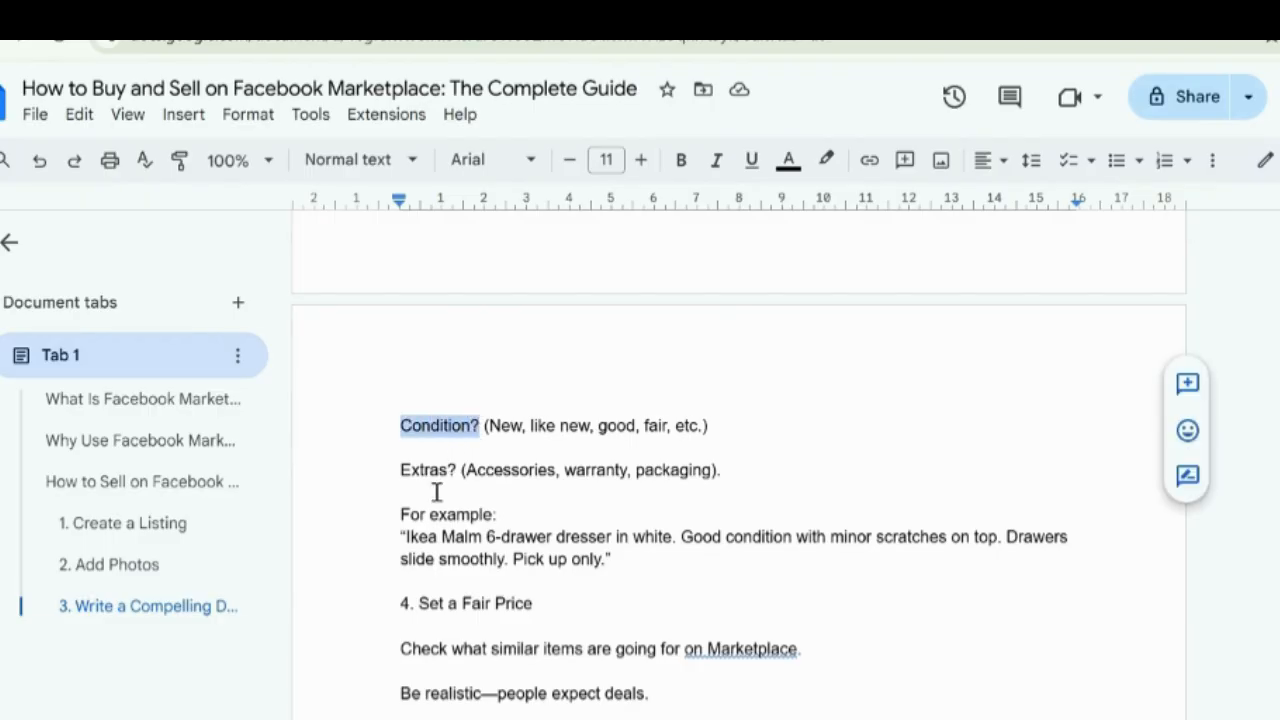
left_click_drag(400, 469, 463, 467)
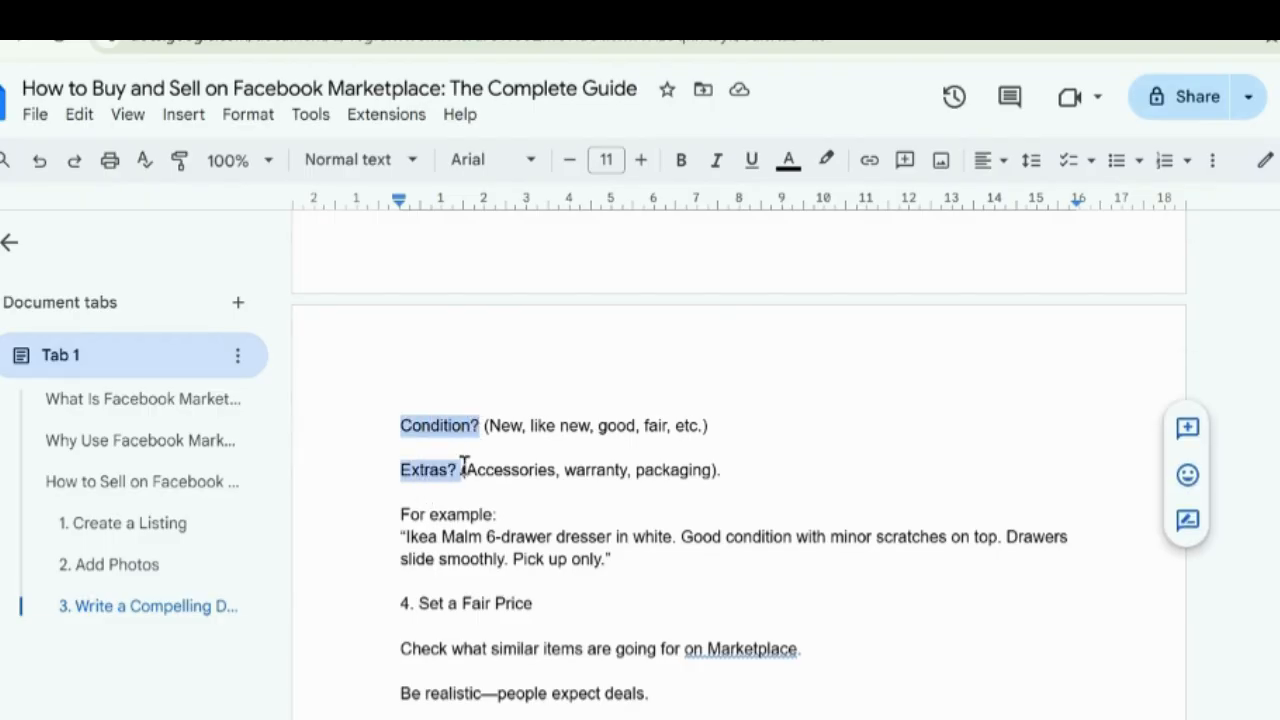
key("ctrl+b")
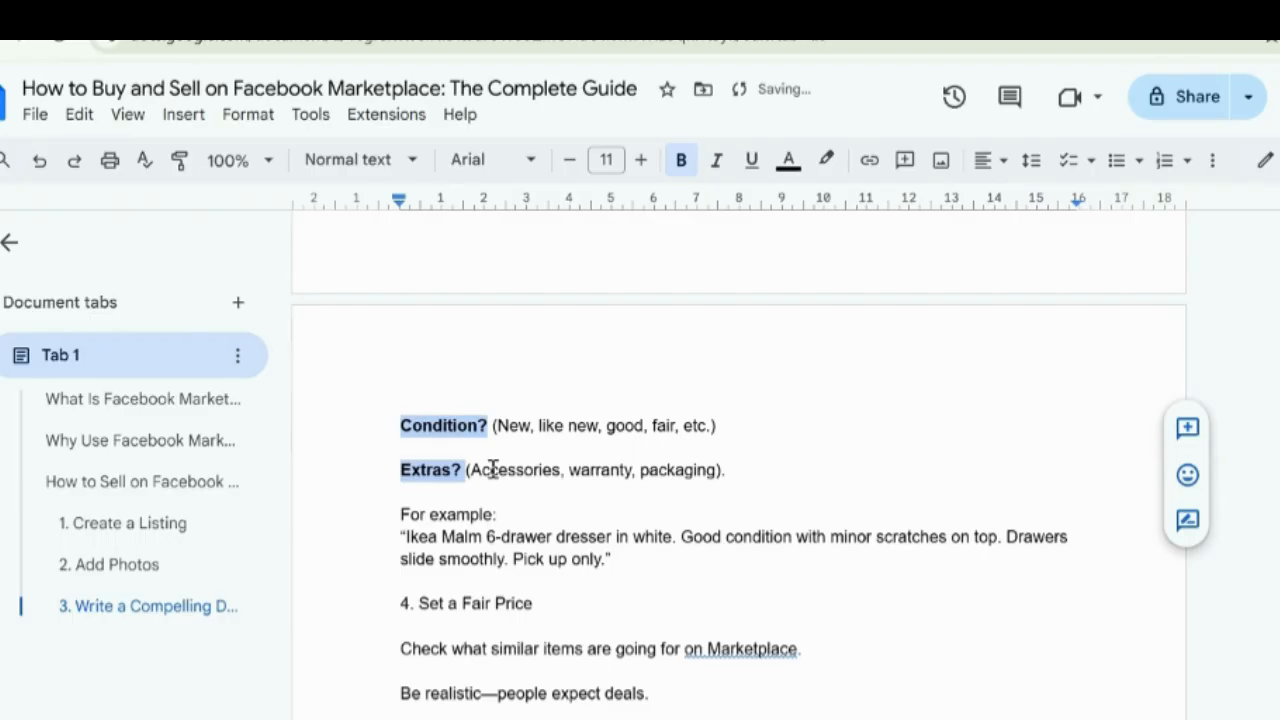
left_click(1115, 163)
Apply the Heading 3 style to the "4. Set a Fair Price" line
scroll(620, 370, "down", 3)
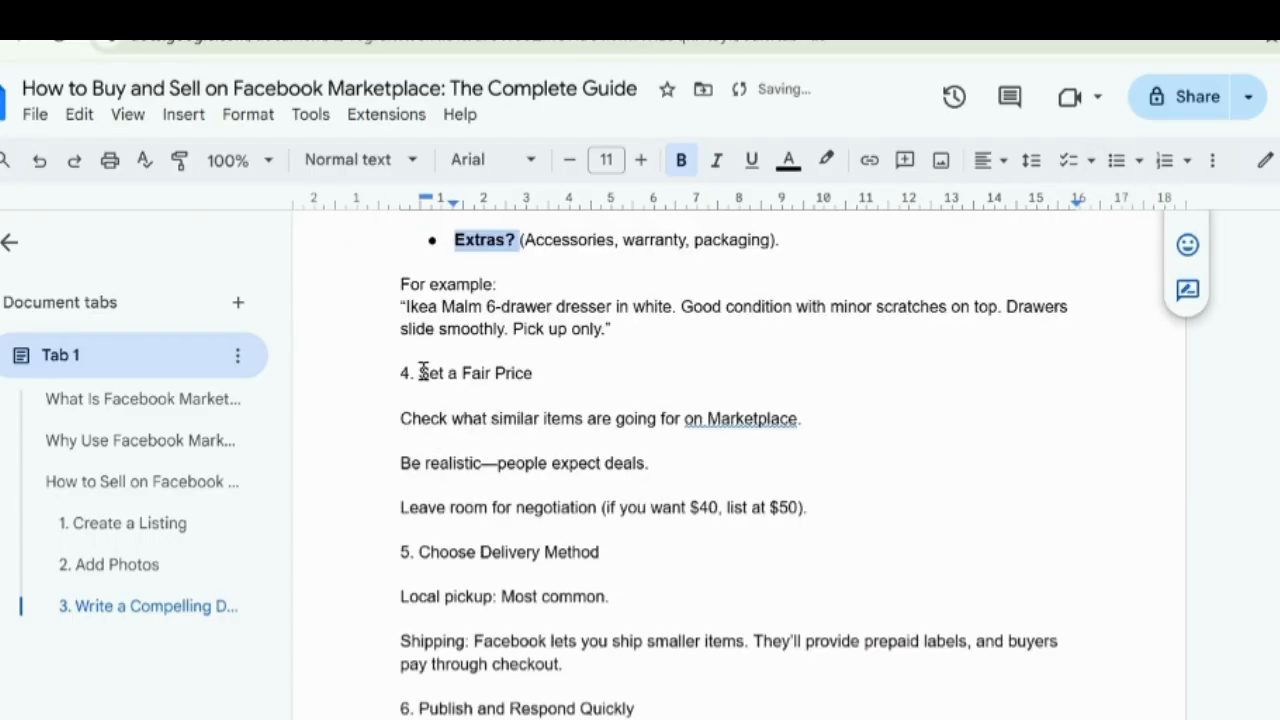
left_click(395, 376)
left_click(349, 159)
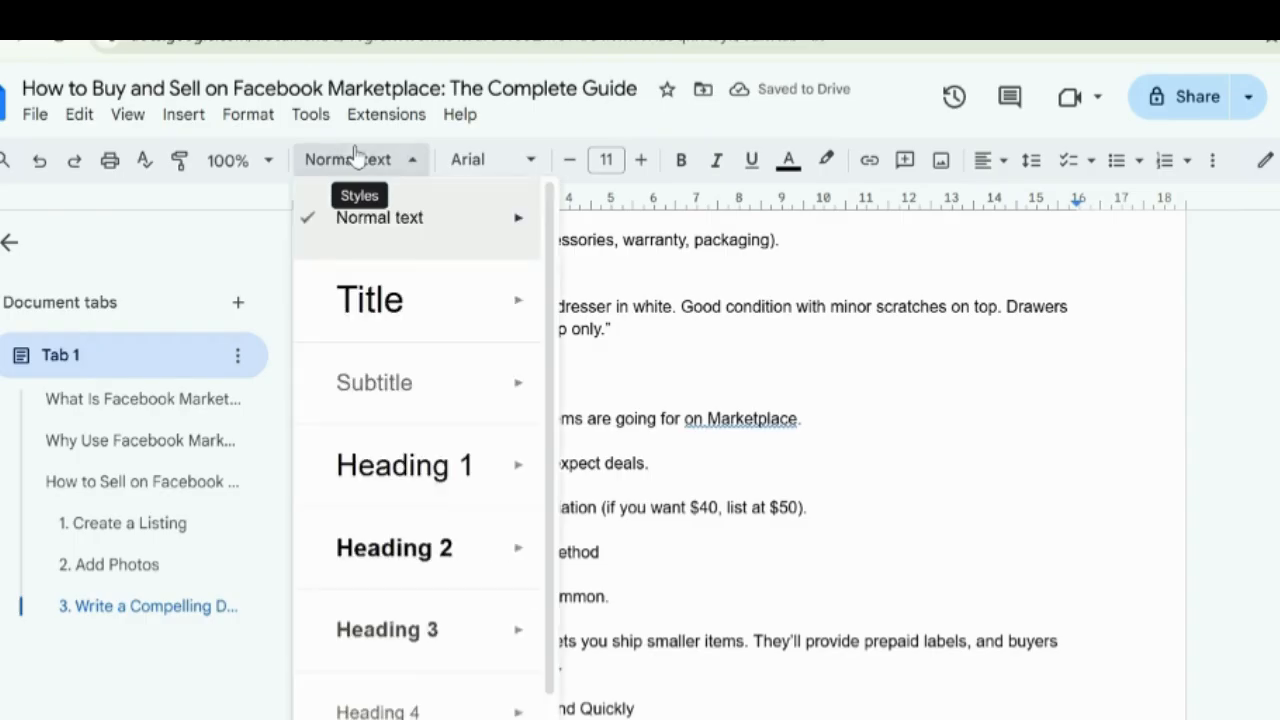
mouse_move(365, 511)
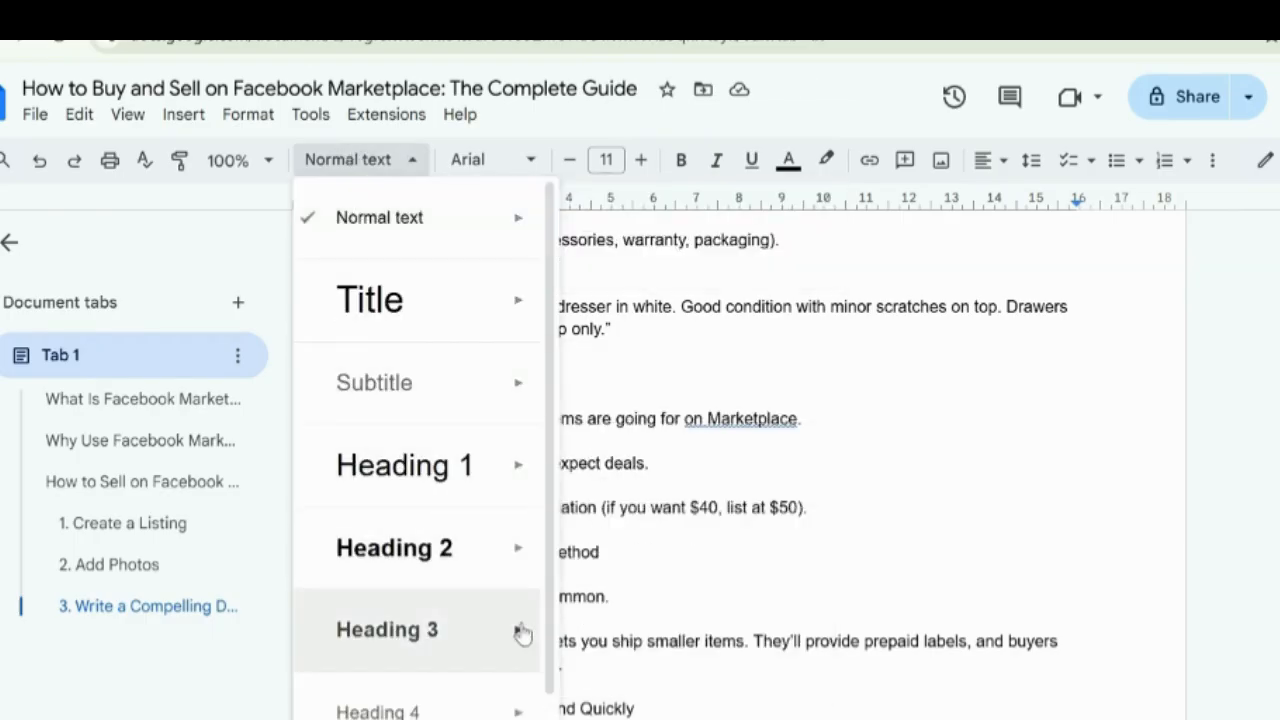
mouse_move(520, 630)
left_click(616, 624)
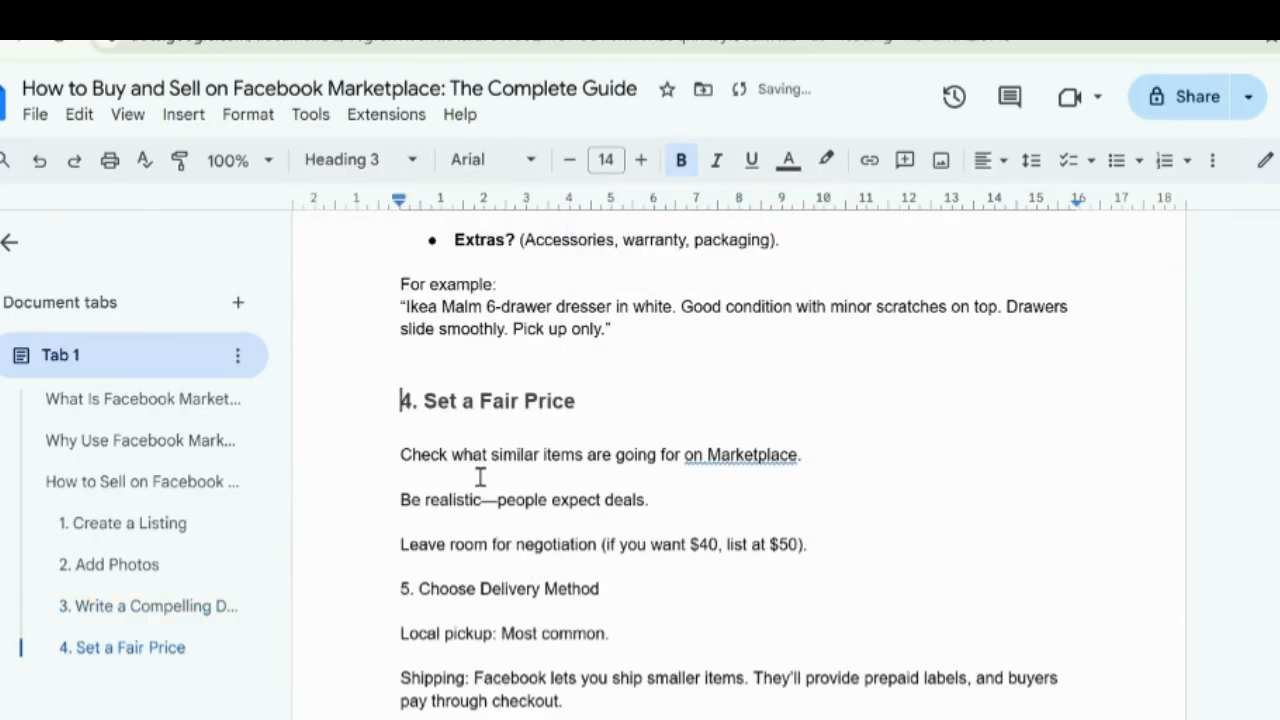
Format the three lines under "4. Set a Fair Price" as a bulleted list, matching the original article in ChatGPT
scroll(453, 472, "down", 2)
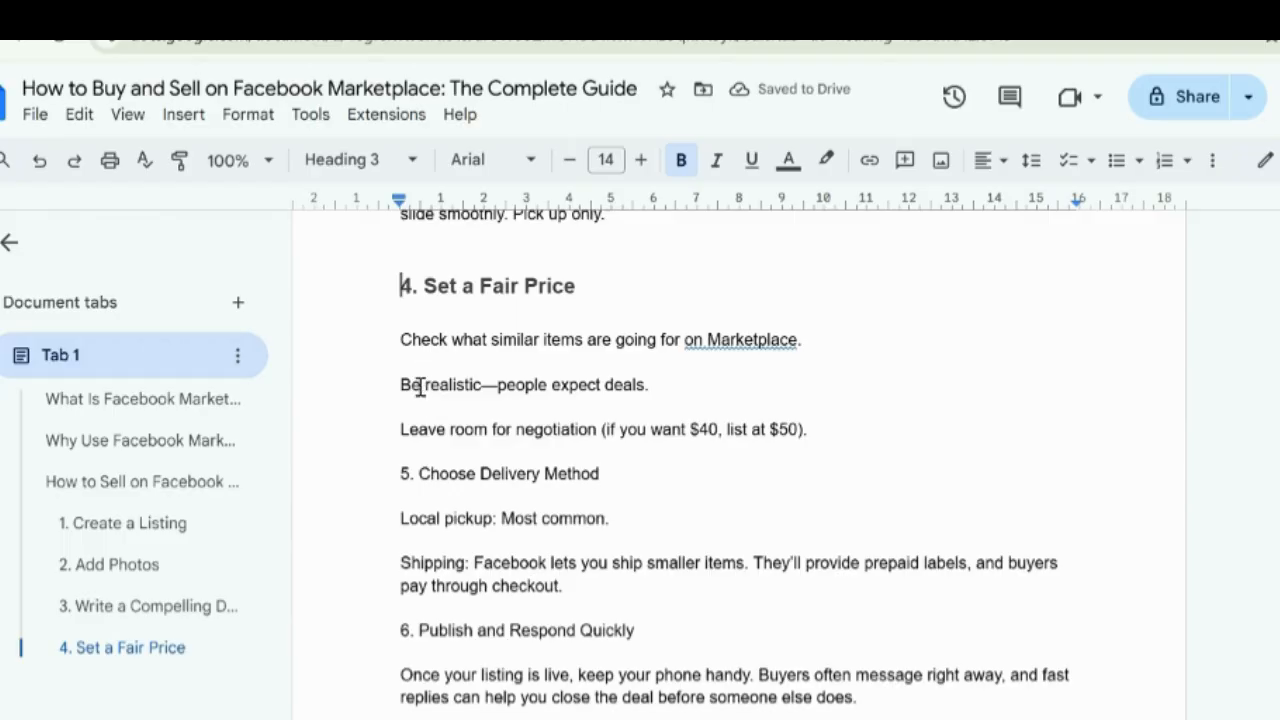
left_click_drag(421, 387, 442, 389)
left_click_drag(418, 438, 433, 436)
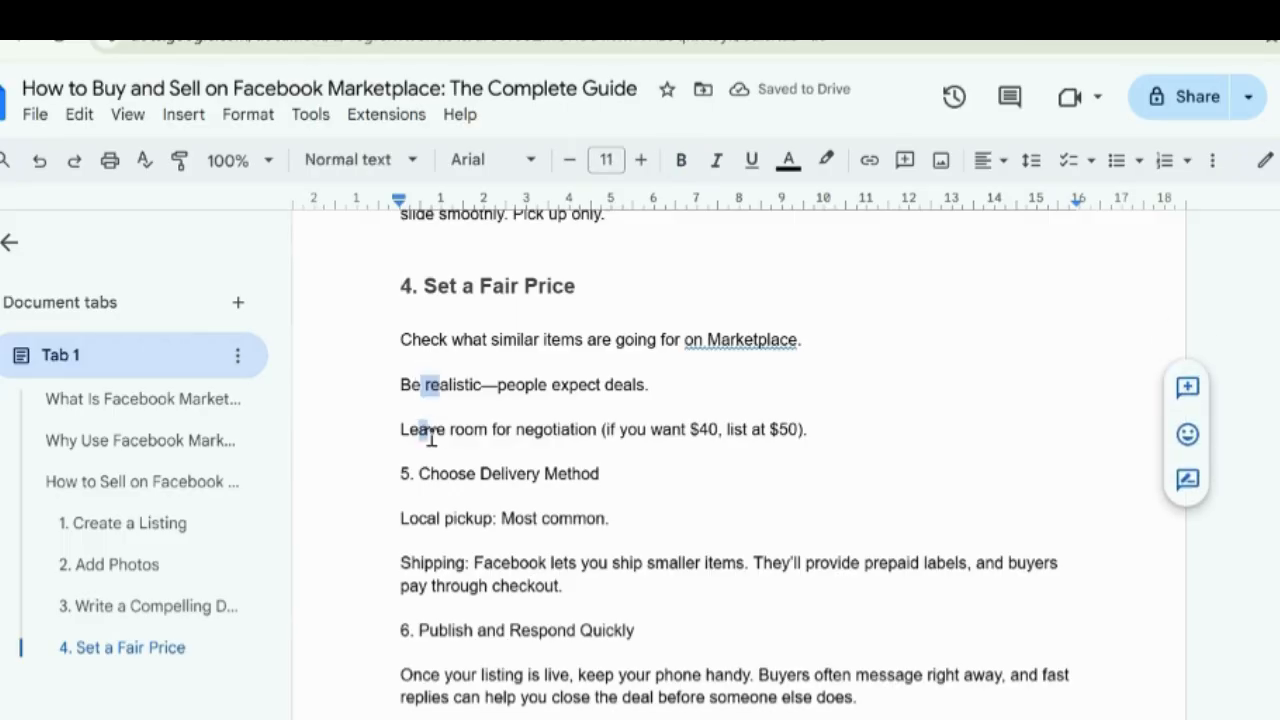
left_click(1116, 160)
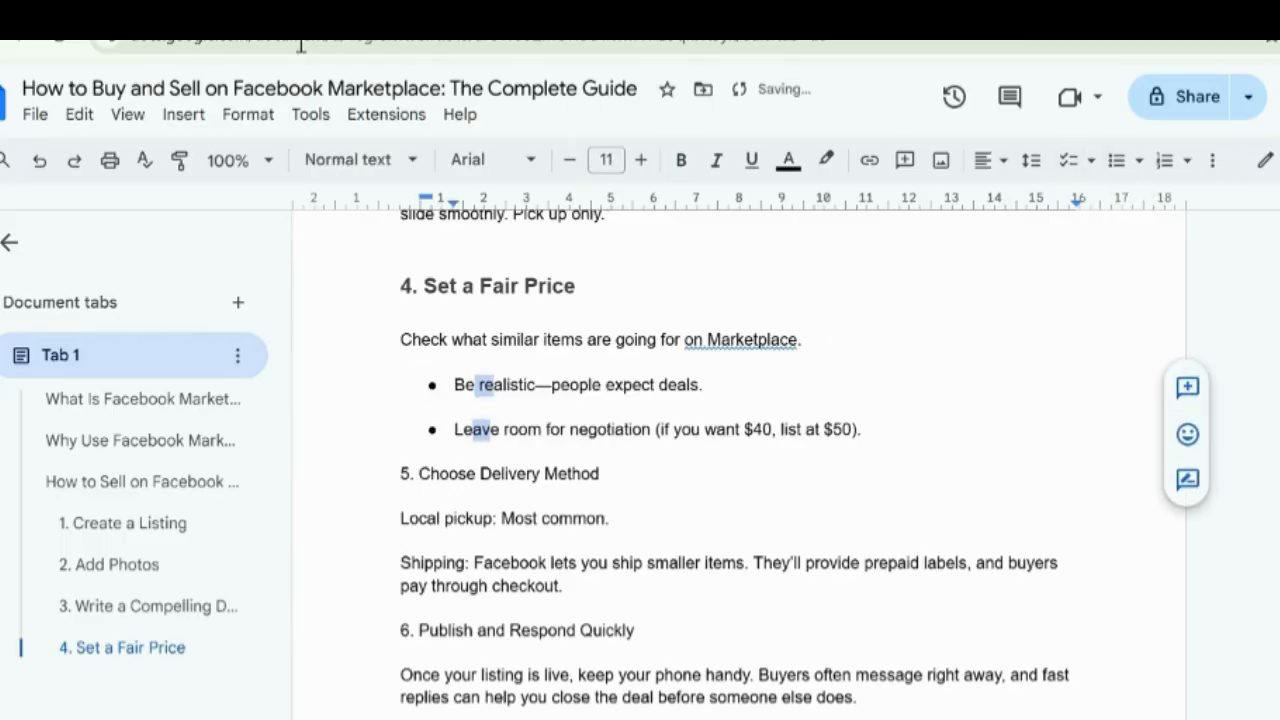
left_click(385, 12)
scroll(550, 447, "down", 2)
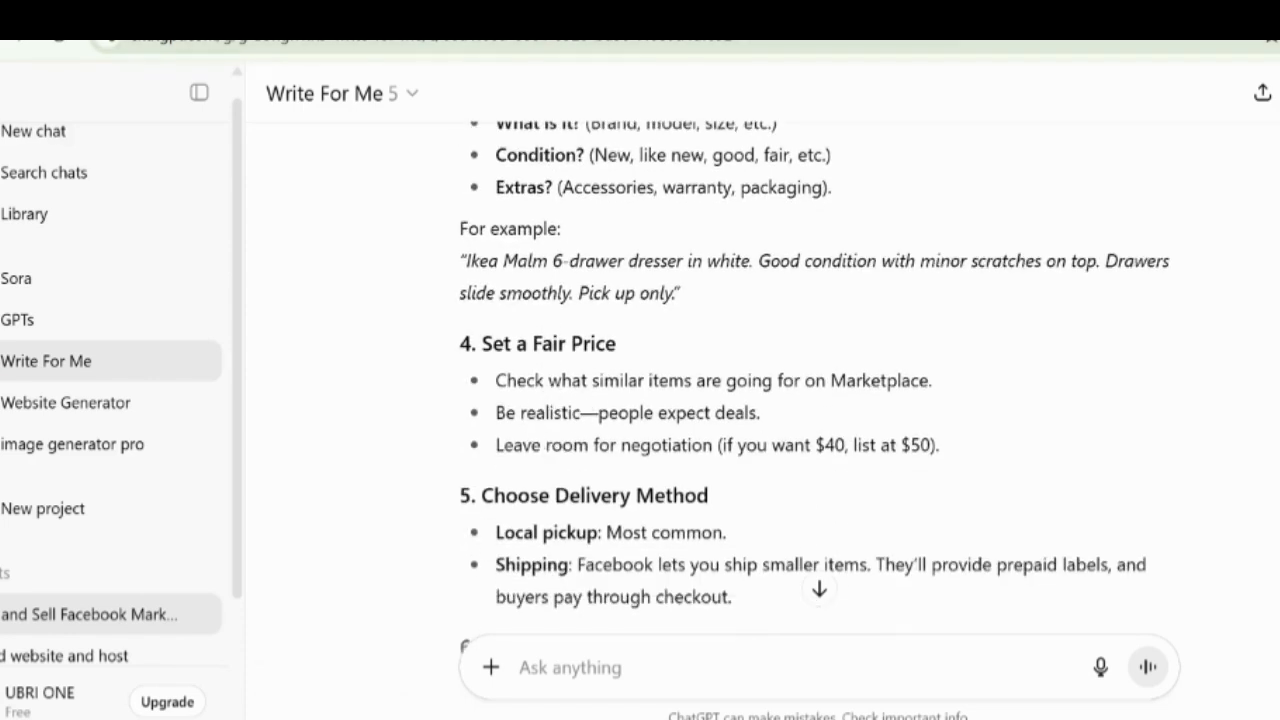
left_click(590, 12)
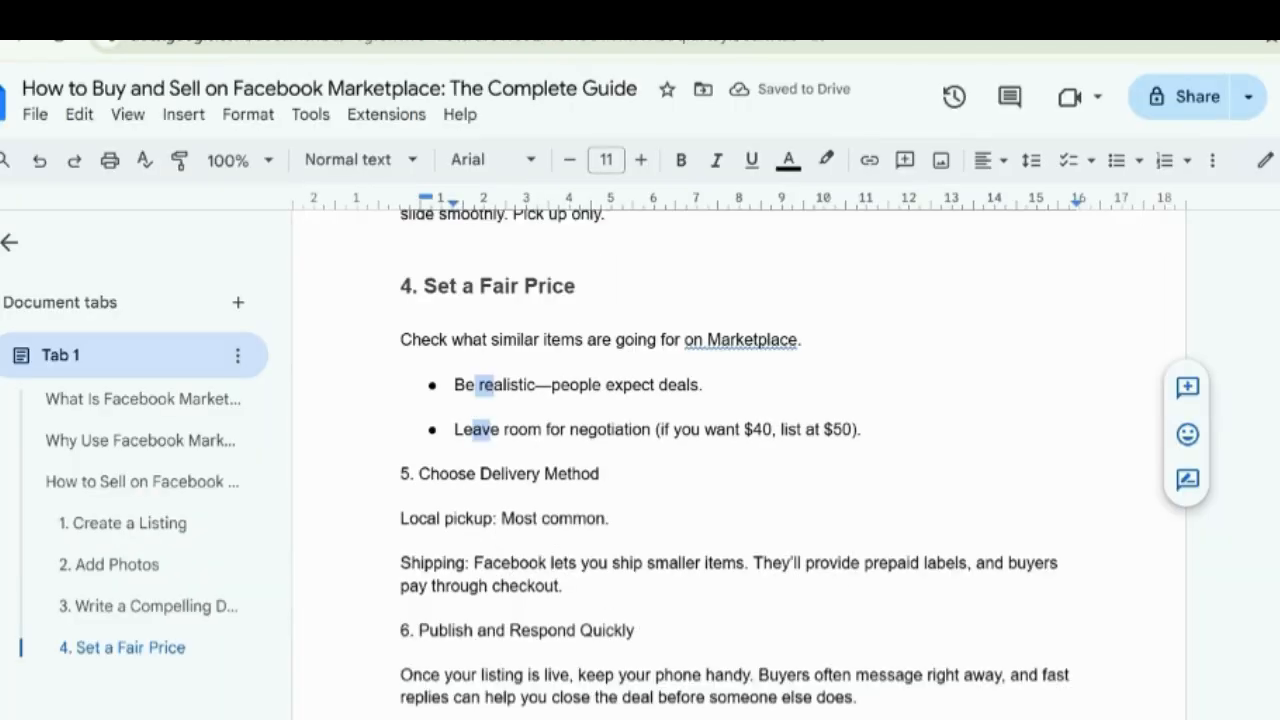
double_click(404, 339)
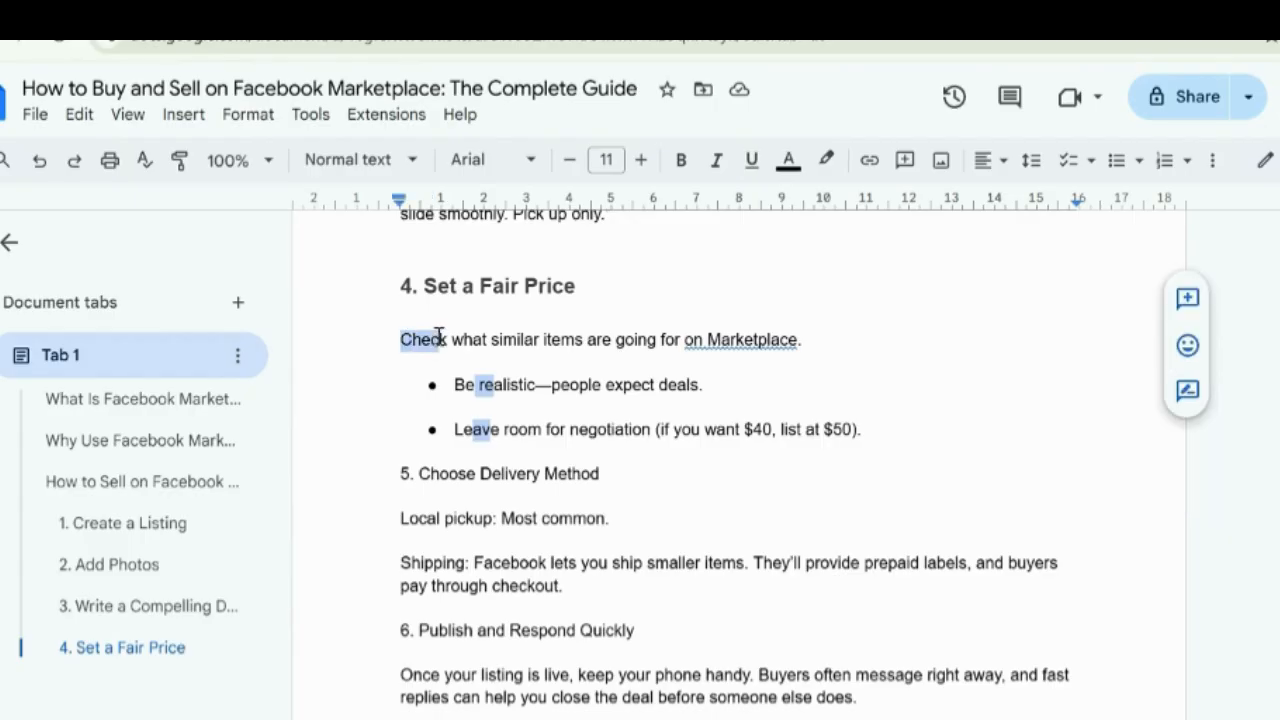
left_click(1115, 163)
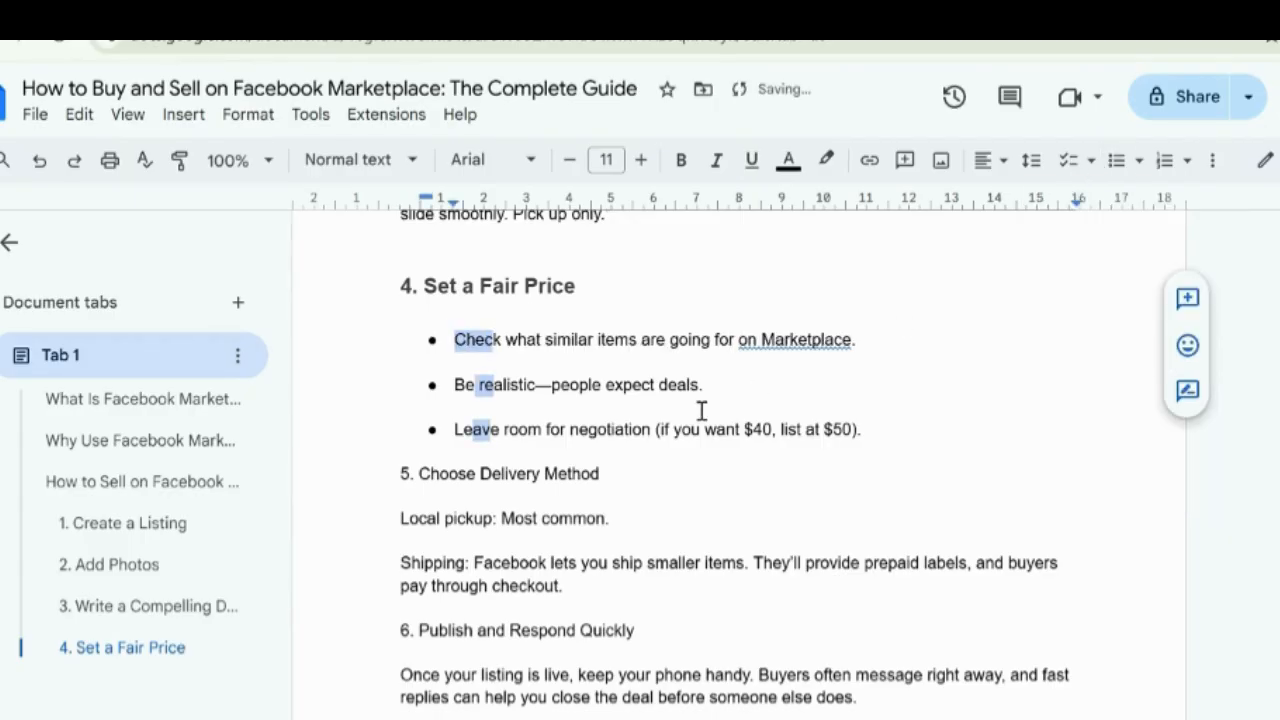
Check section 5 in the ChatGPT original and apply the Heading 3 style to the "5. Choose Delivery Method" line
scroll(600, 400, "down", 2)
left_click(385, 358)
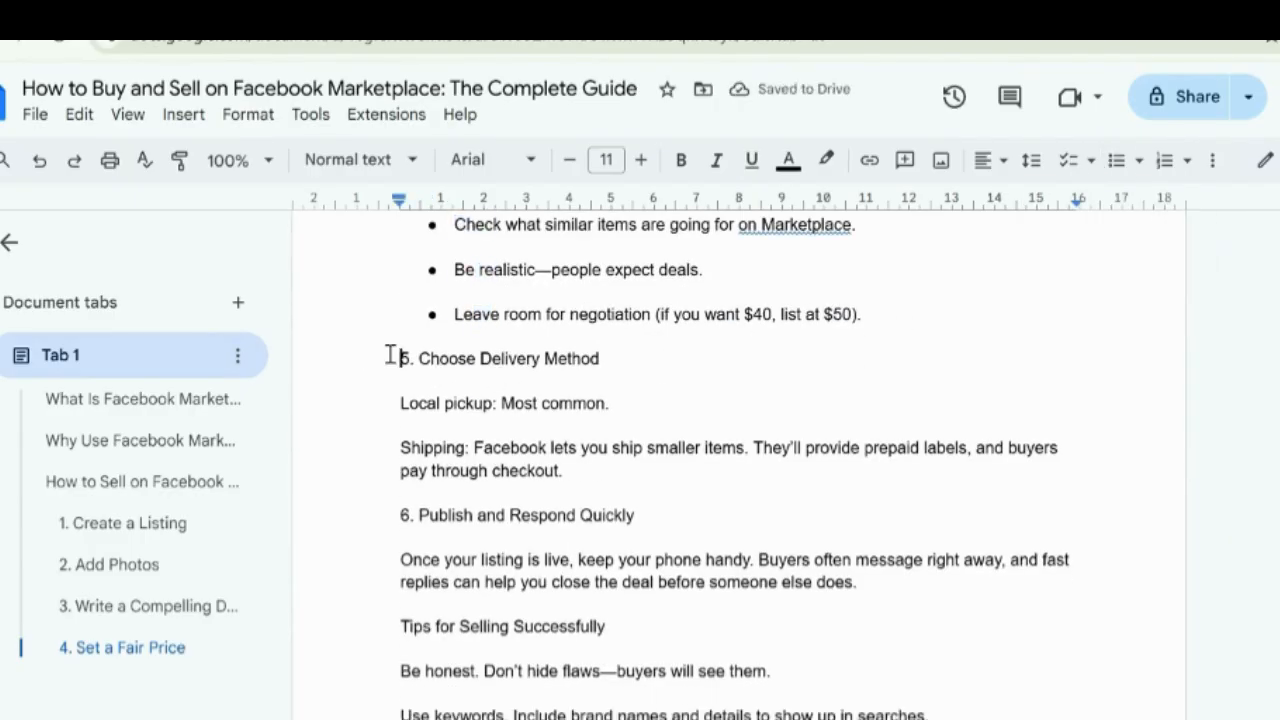
left_click(500, 8)
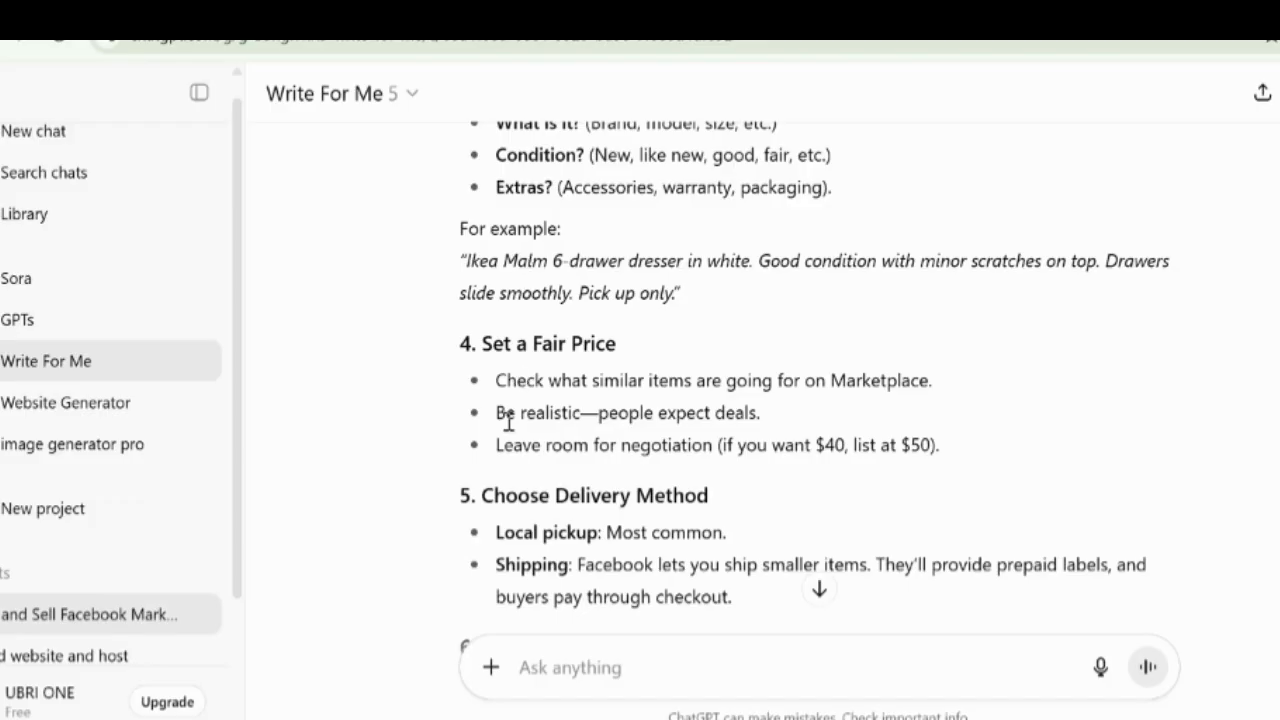
scroll(508, 420, "down", 1)
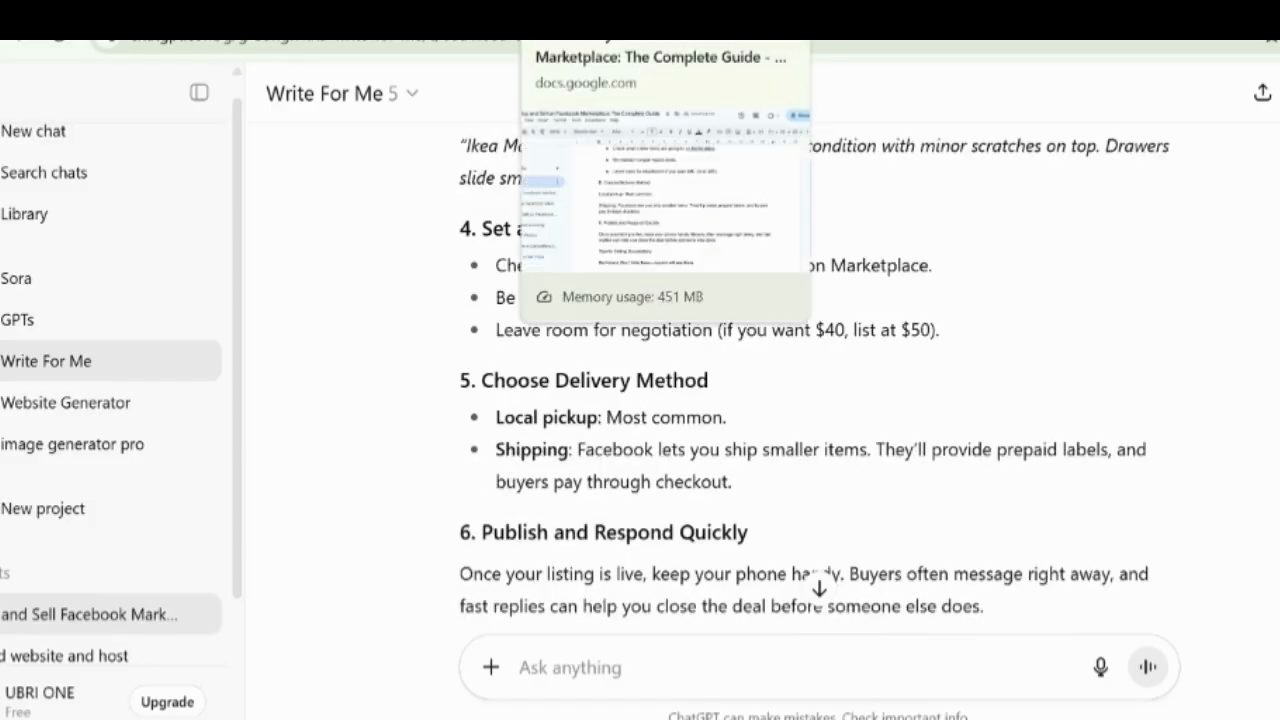
left_click(590, 8)
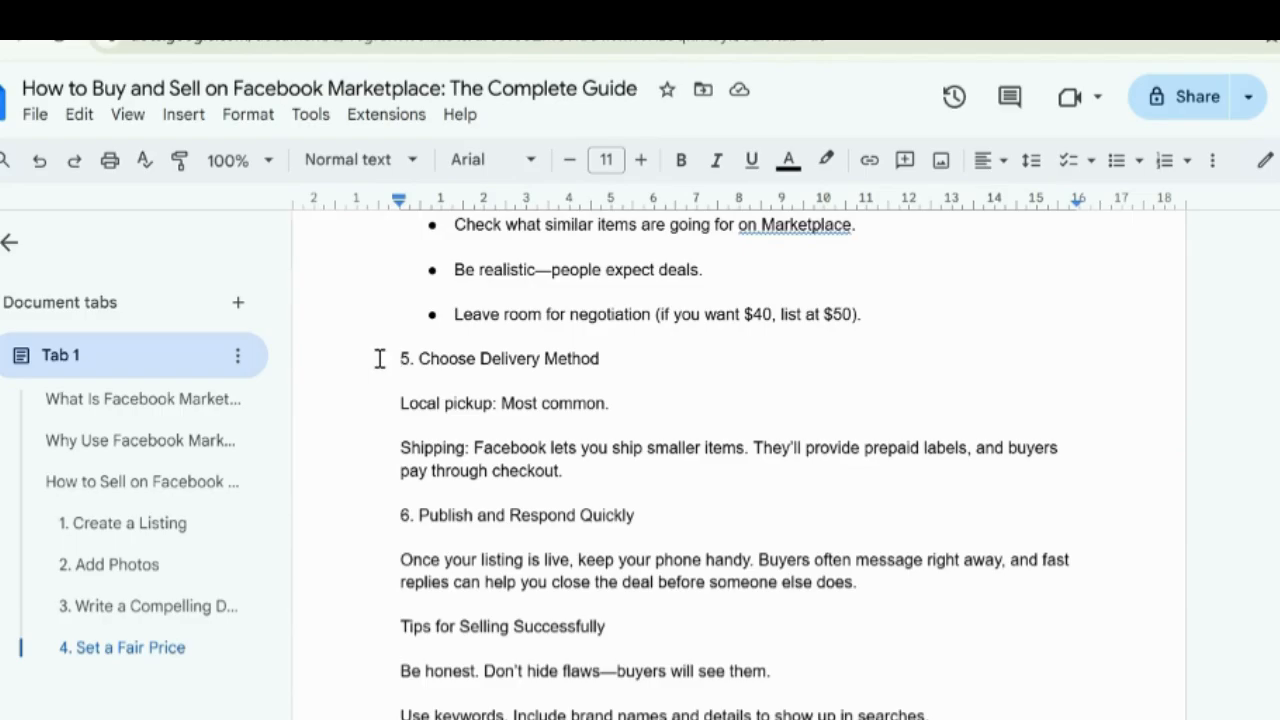
left_click(380, 358)
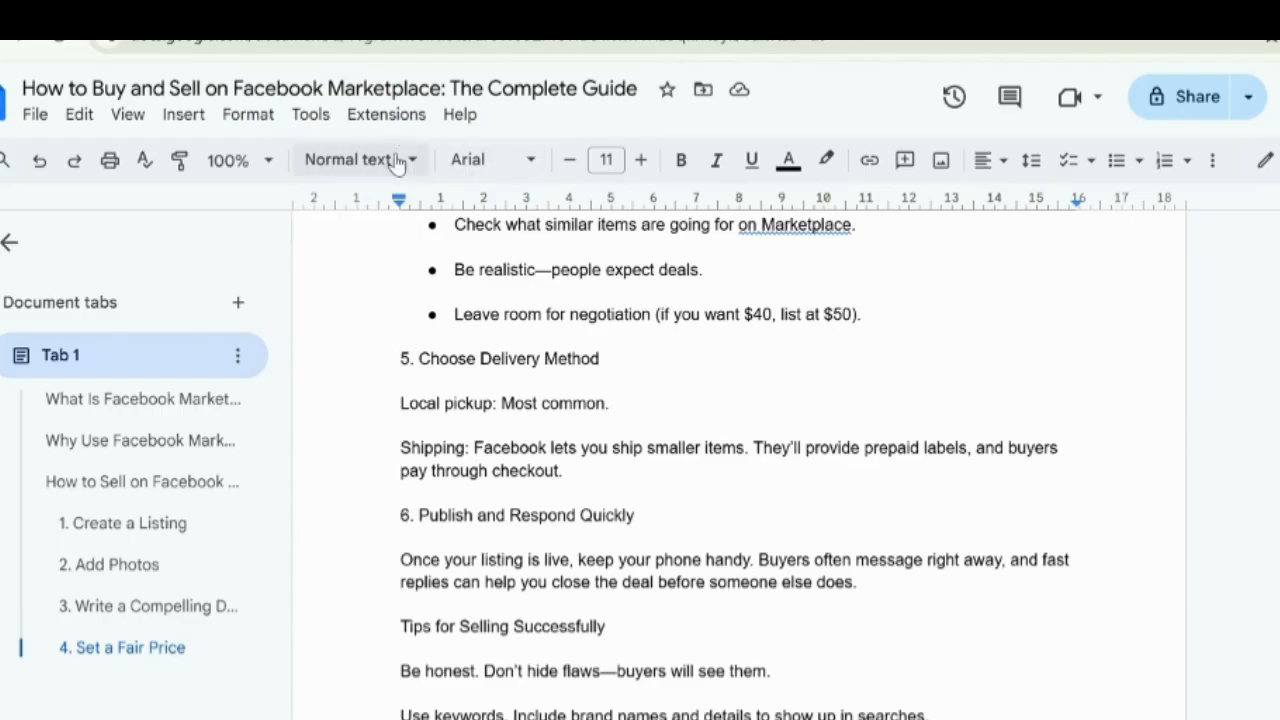
left_click(398, 160)
mouse_move(414, 649)
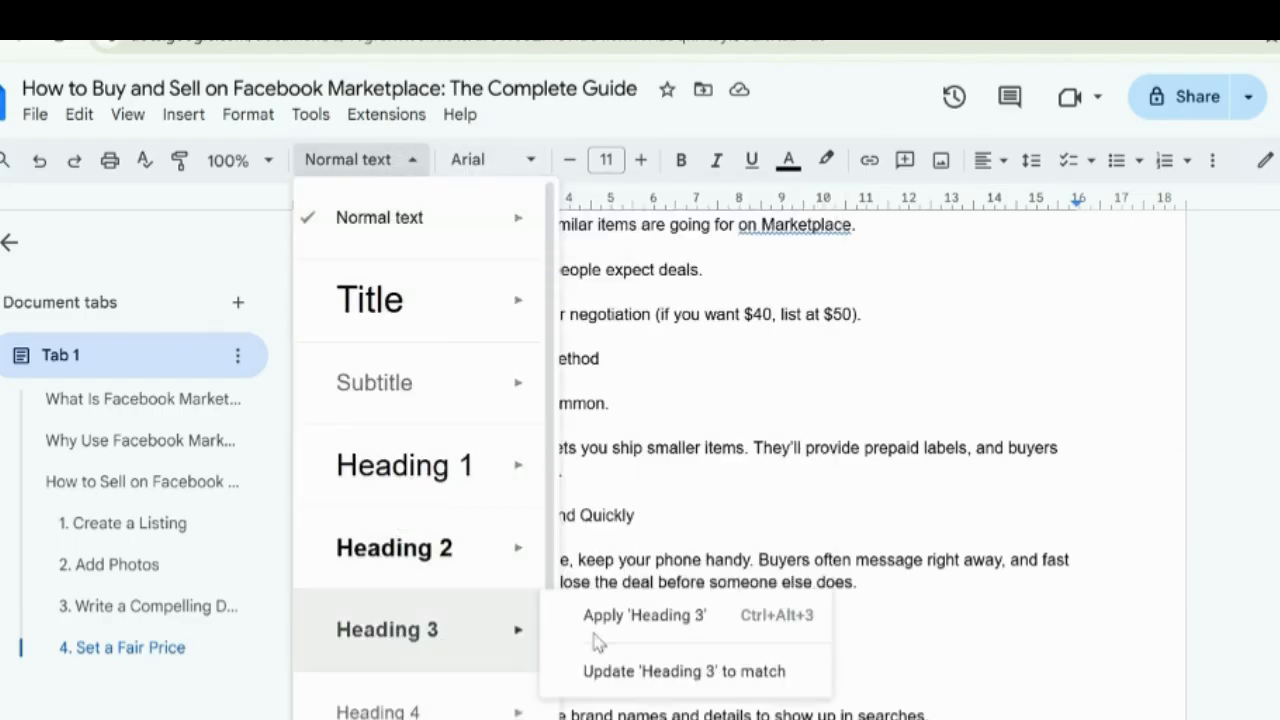
left_click(632, 616)
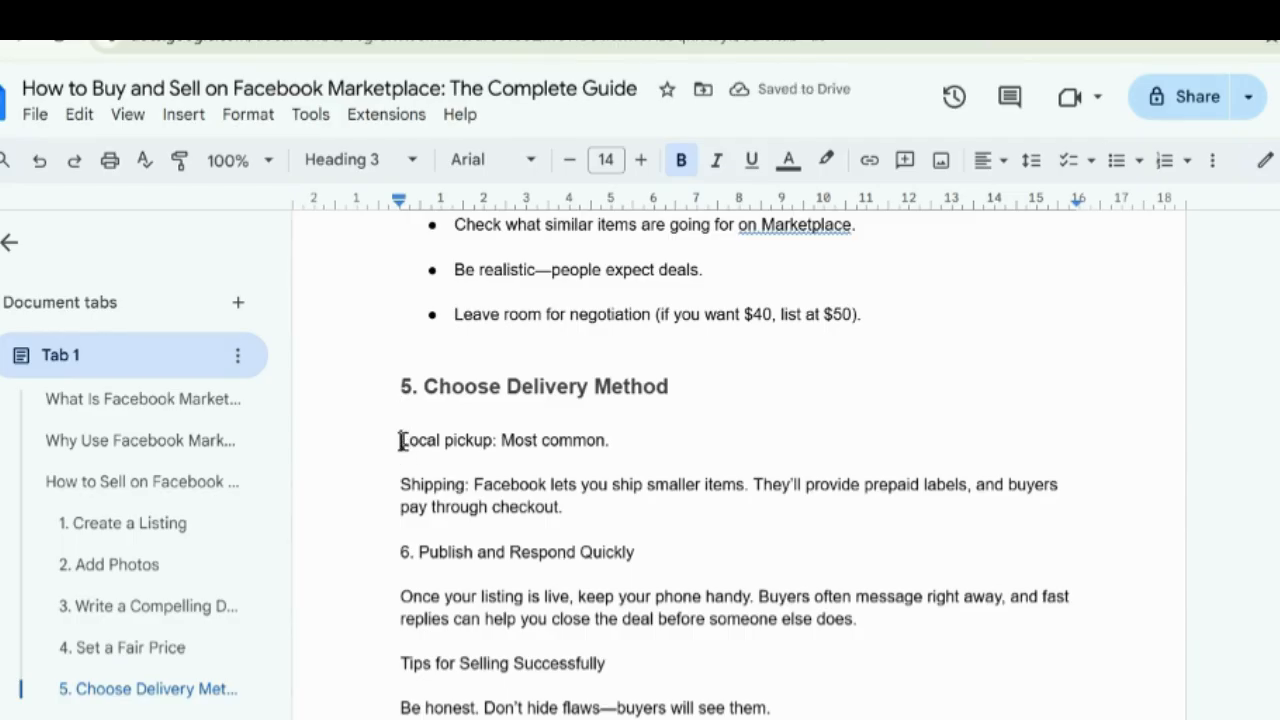
Bold "Local pickup:" and "Shipping:" under "5. Choose Delivery Method" and turn both paragraphs into a bulleted list
left_click_drag(401, 441, 497, 441)
left_click_drag(391, 492, 477, 485)
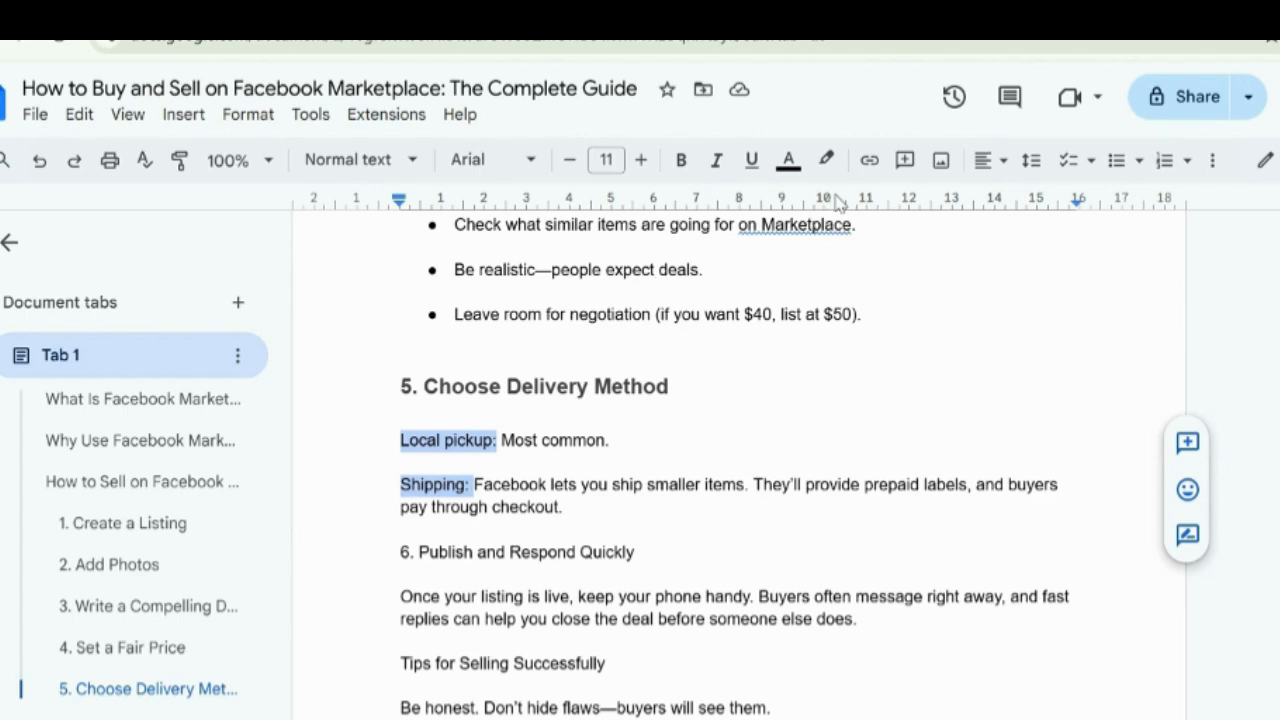
left_click(681, 160)
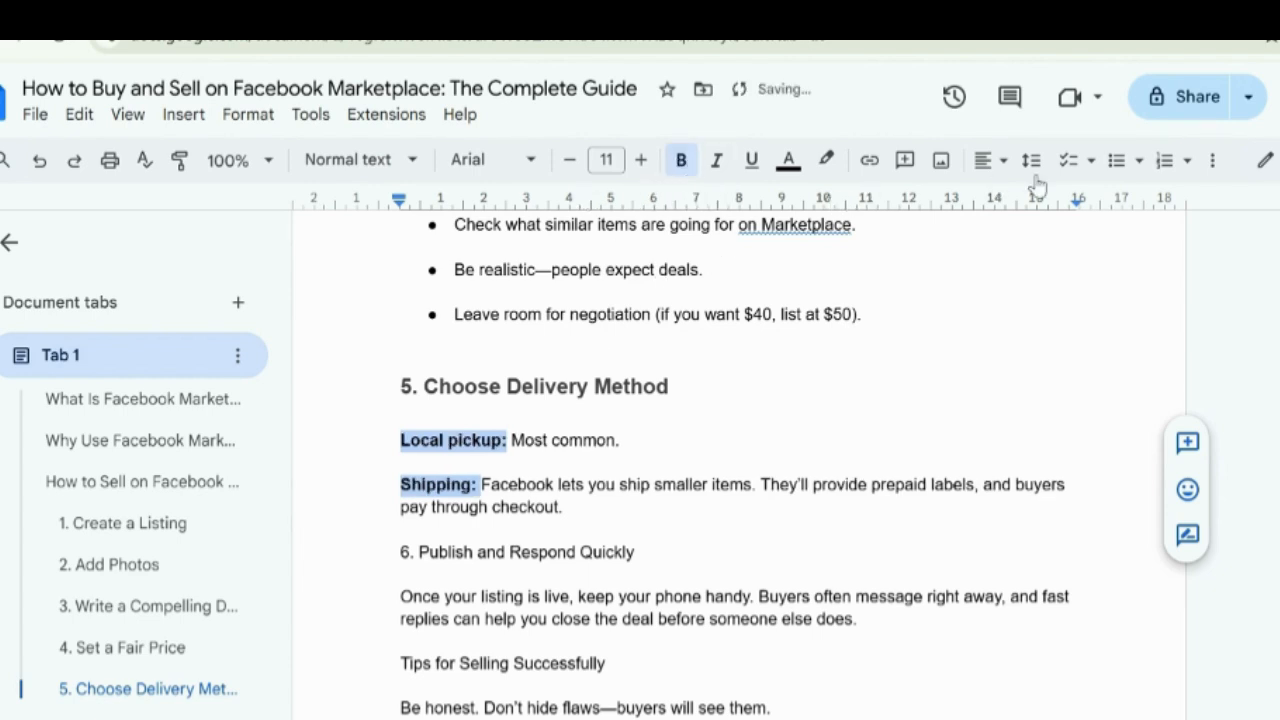
left_click(1116, 160)
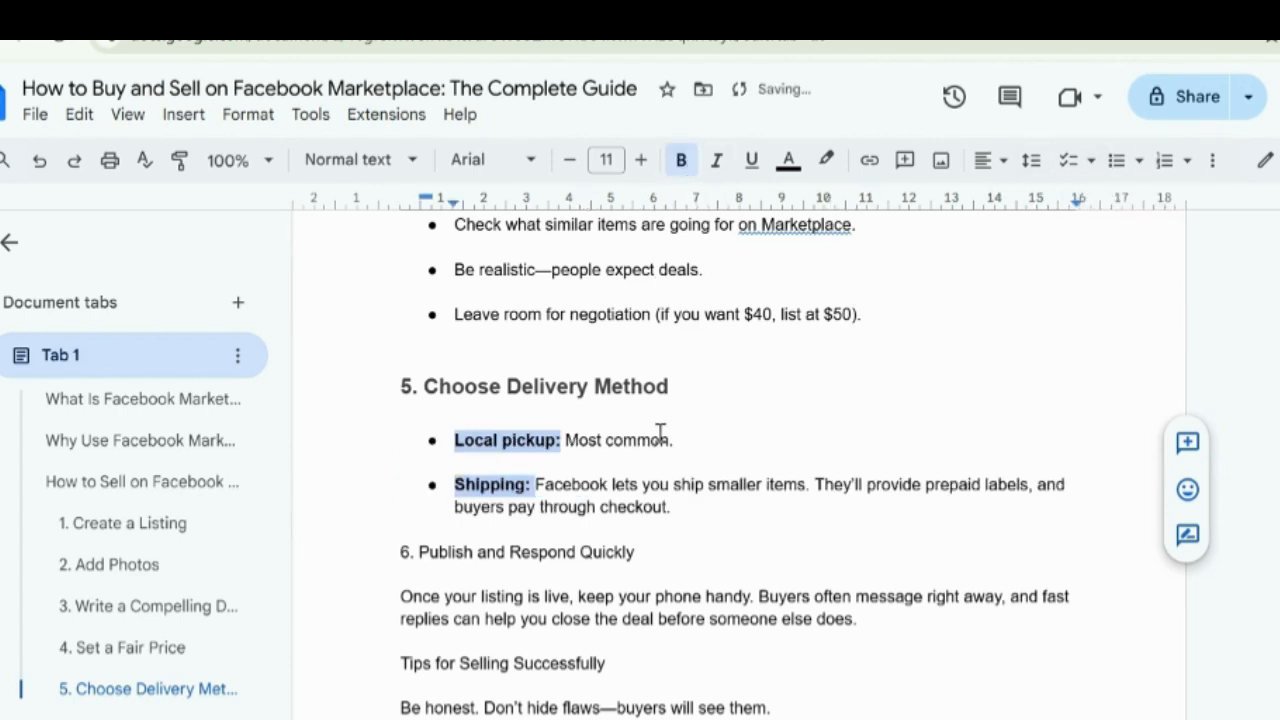
Apply the Heading 3 style to the "6. Publish and Respond Quickly" line
scroll(600, 440, "down", 2)
left_click(386, 440)
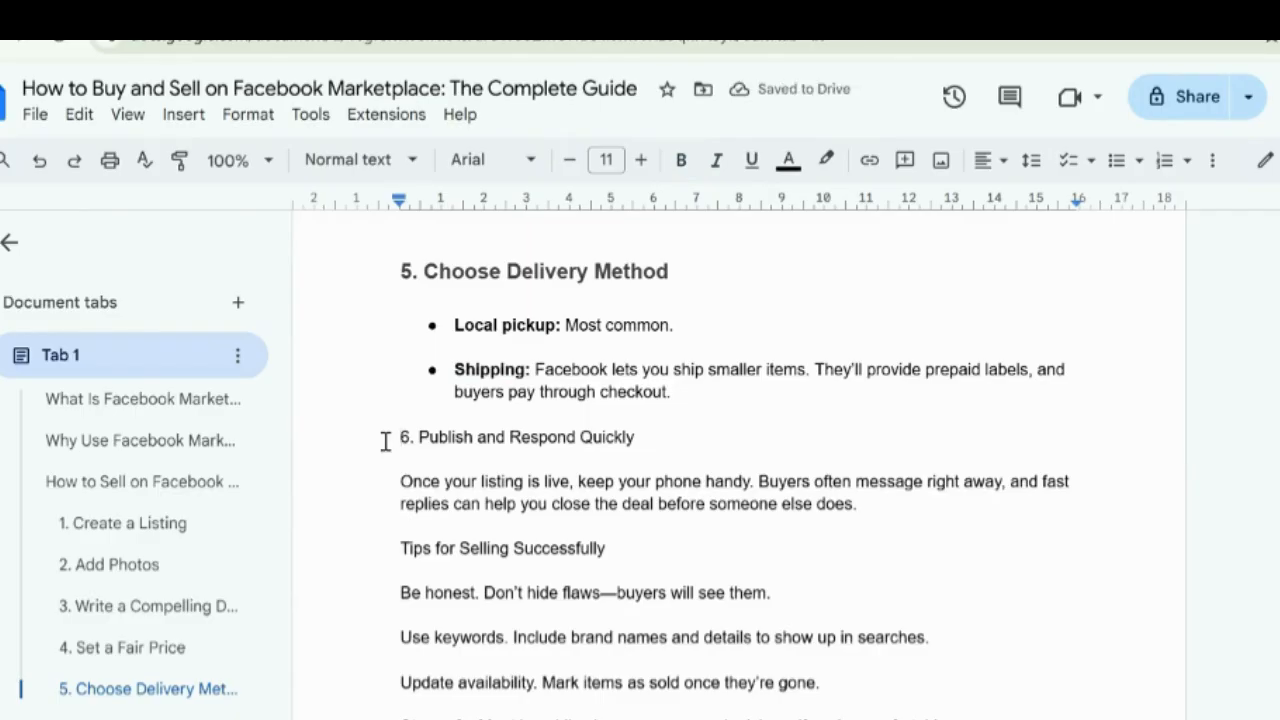
left_click(366, 170)
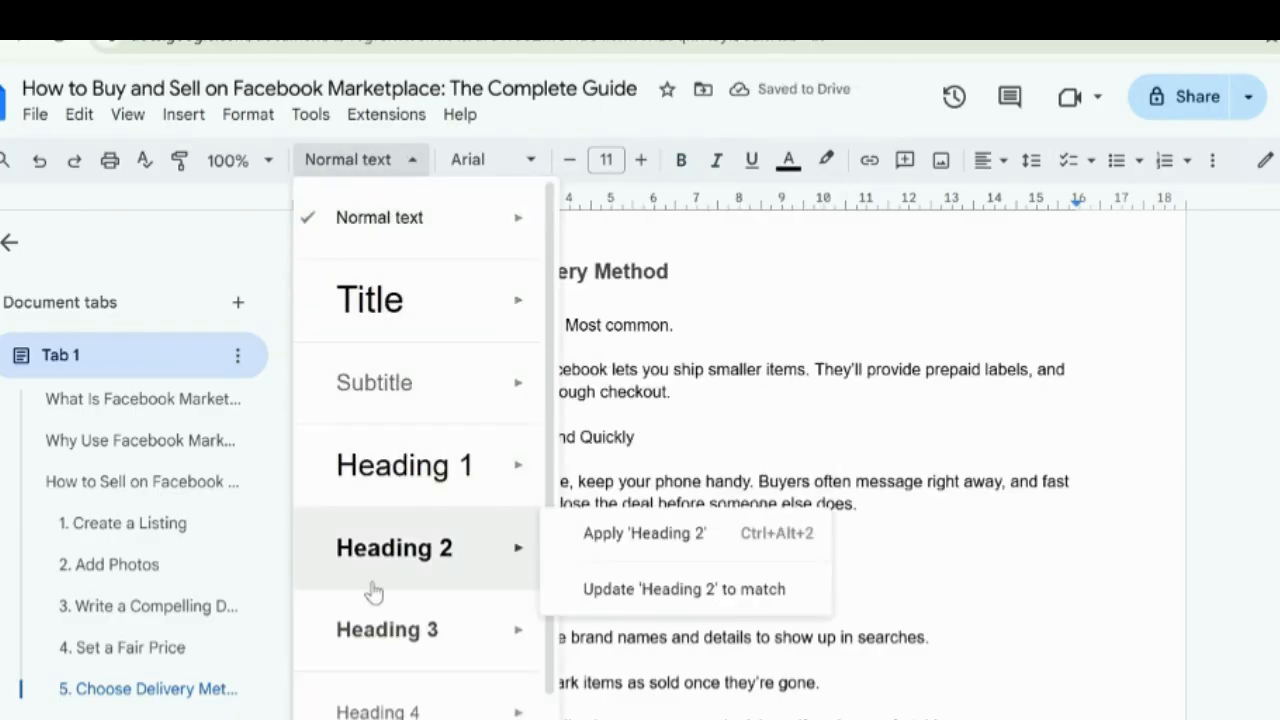
mouse_move(429, 629)
left_click(580, 620)
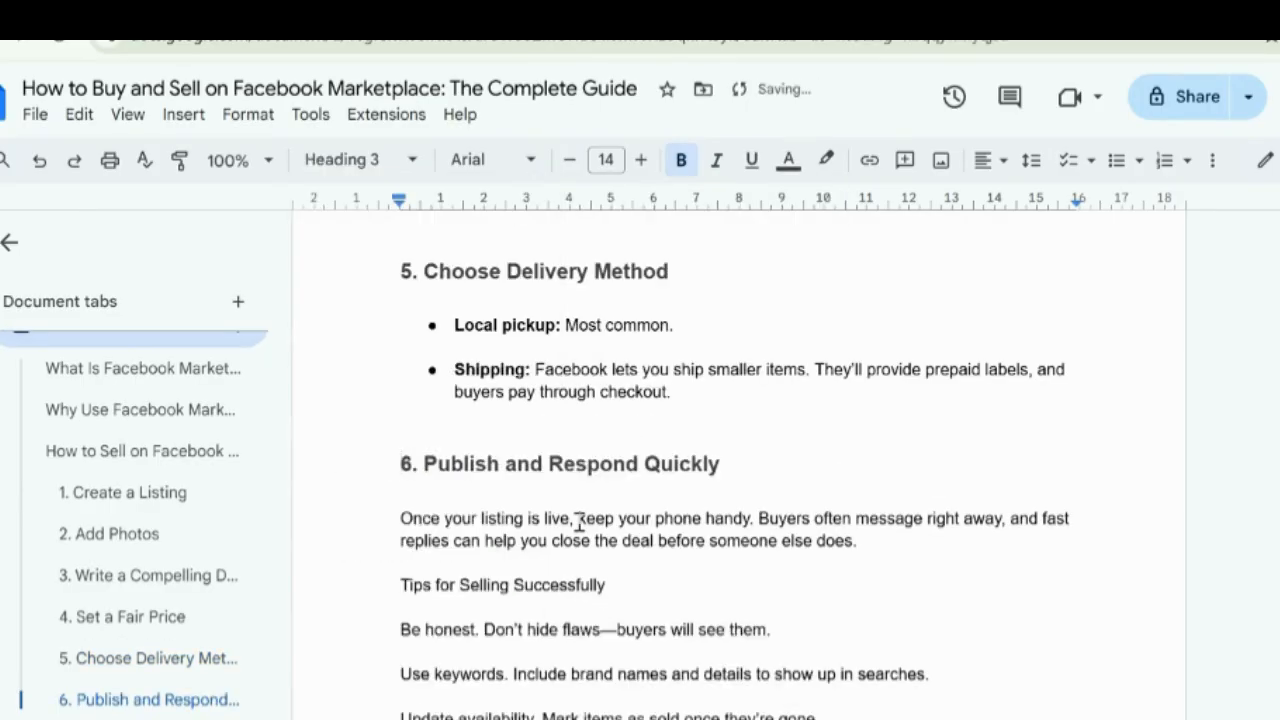
Check the selling tips section in the ChatGPT original and apply the Heading 2 style to "Tips for Selling Successfully" in the document
scroll(540, 460, "down", 2)
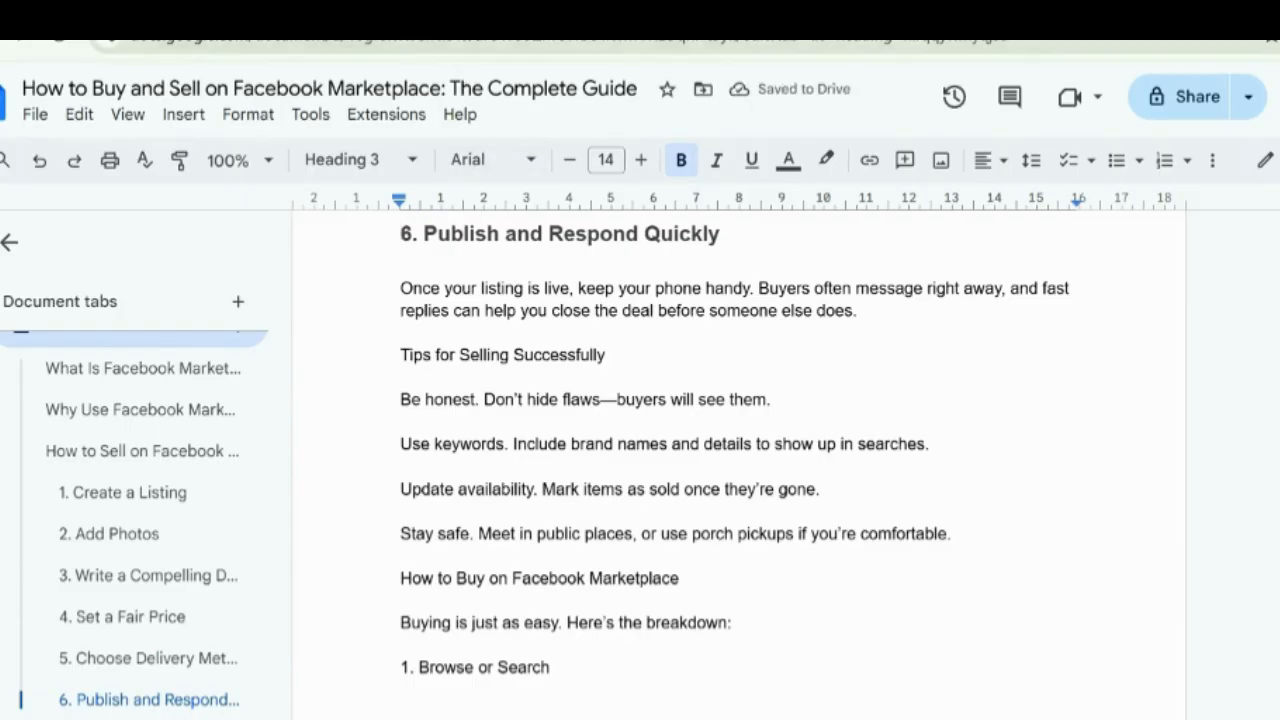
left_click(438, 14)
scroll(506, 490, "down", 3)
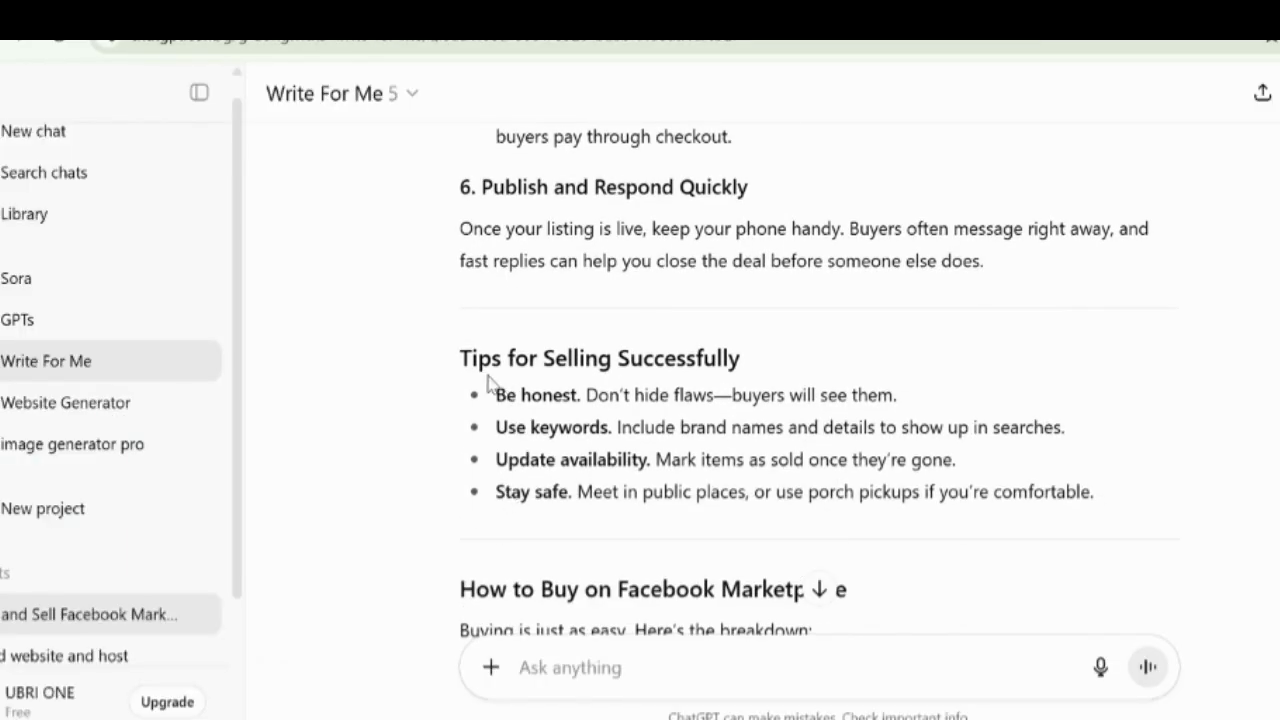
scroll(690, 360, "down", 1)
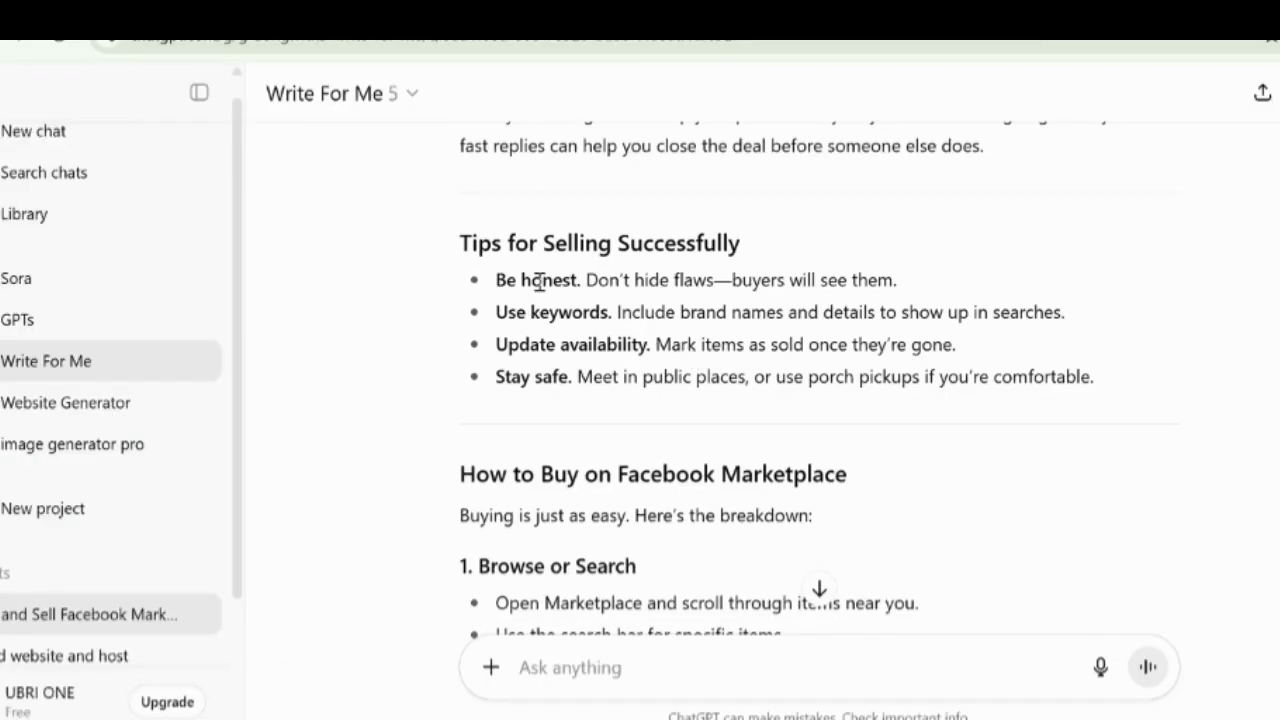
left_click(640, 14)
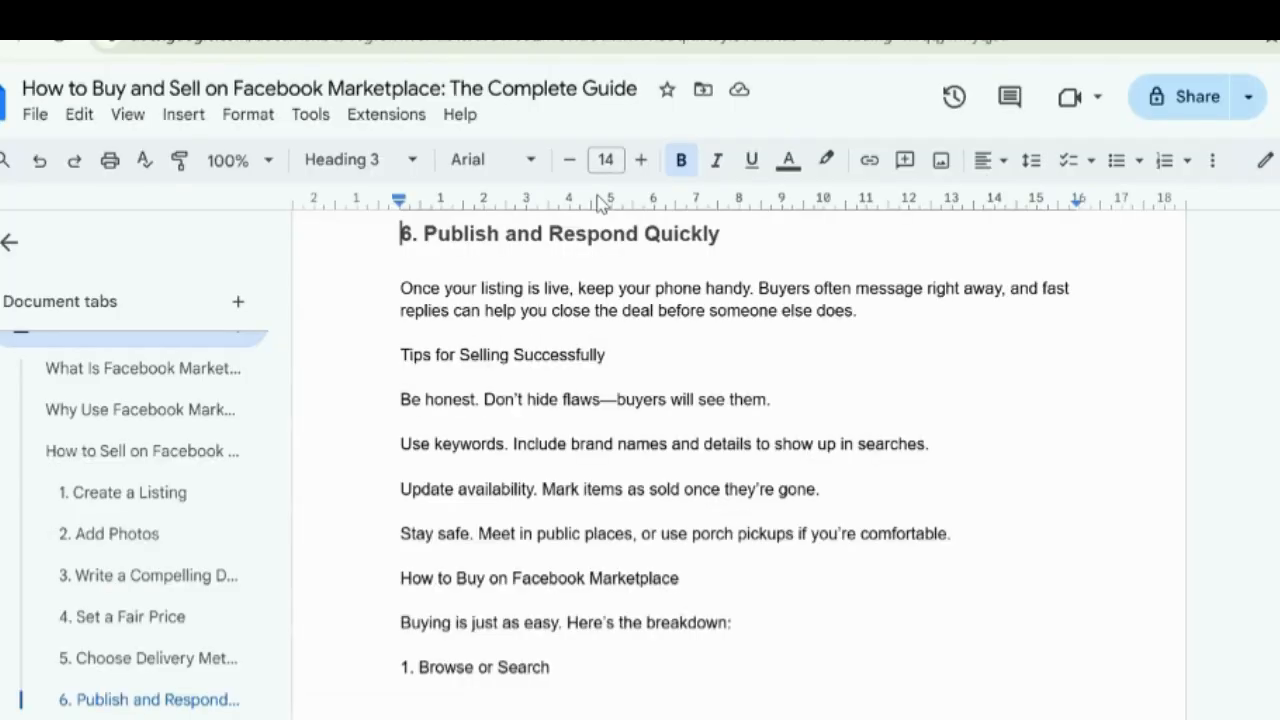
left_click(396, 355)
left_click(342, 160)
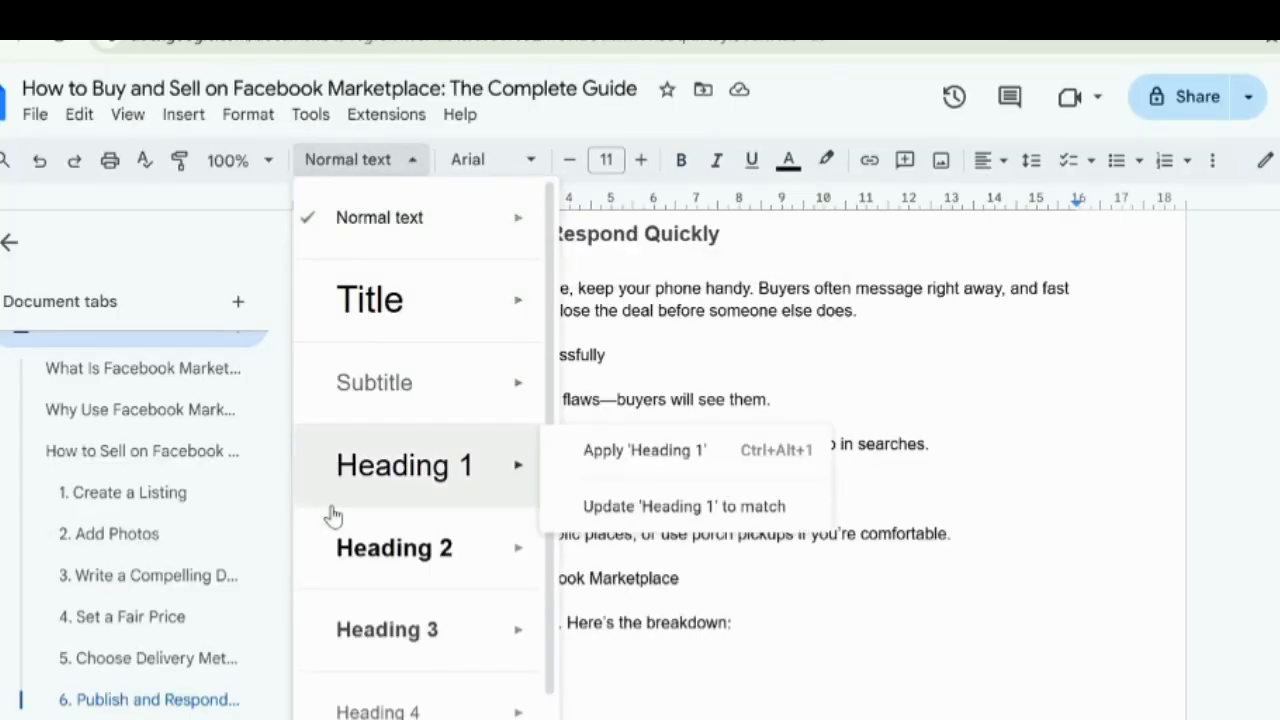
mouse_move(400, 574)
left_click(675, 538)
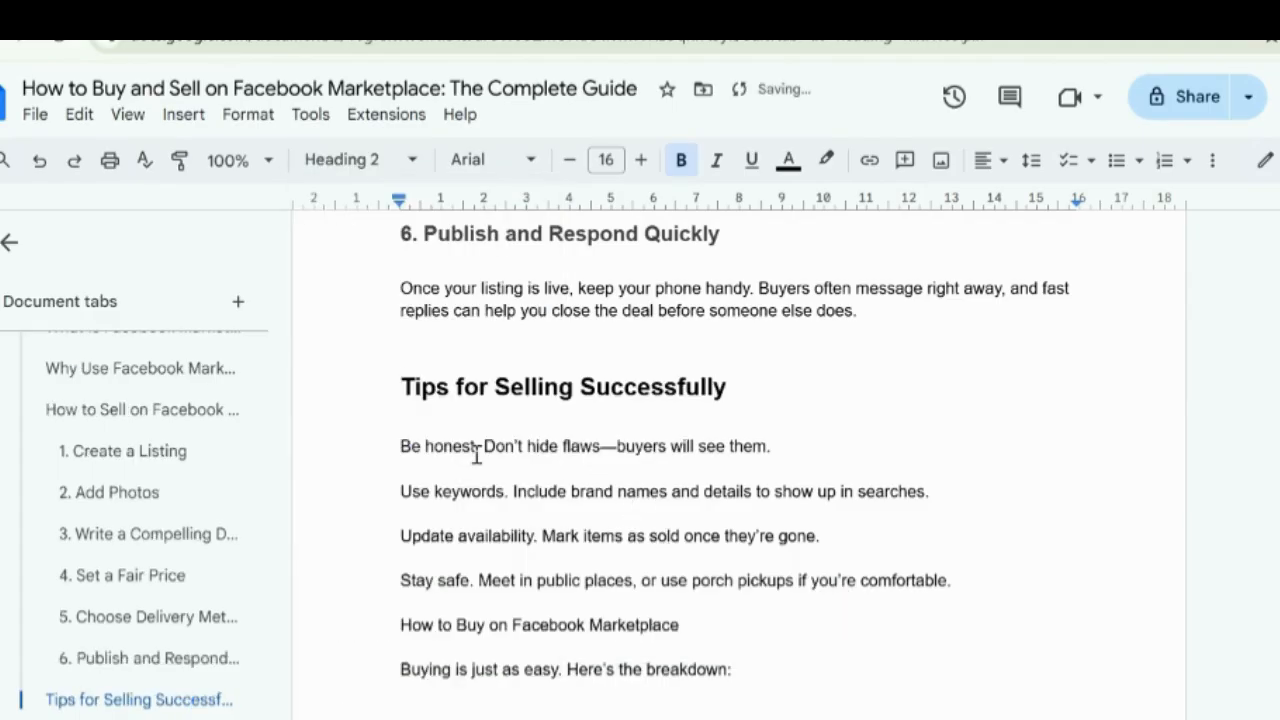
Bold "Be honest.", "Use keywords.", "Update availability." and "Stay safe." under "Tips for Selling Successfully" and turn the four lines into a bulleted list
left_click_drag(391, 446, 481, 446)
left_click_drag(398, 491, 518, 497)
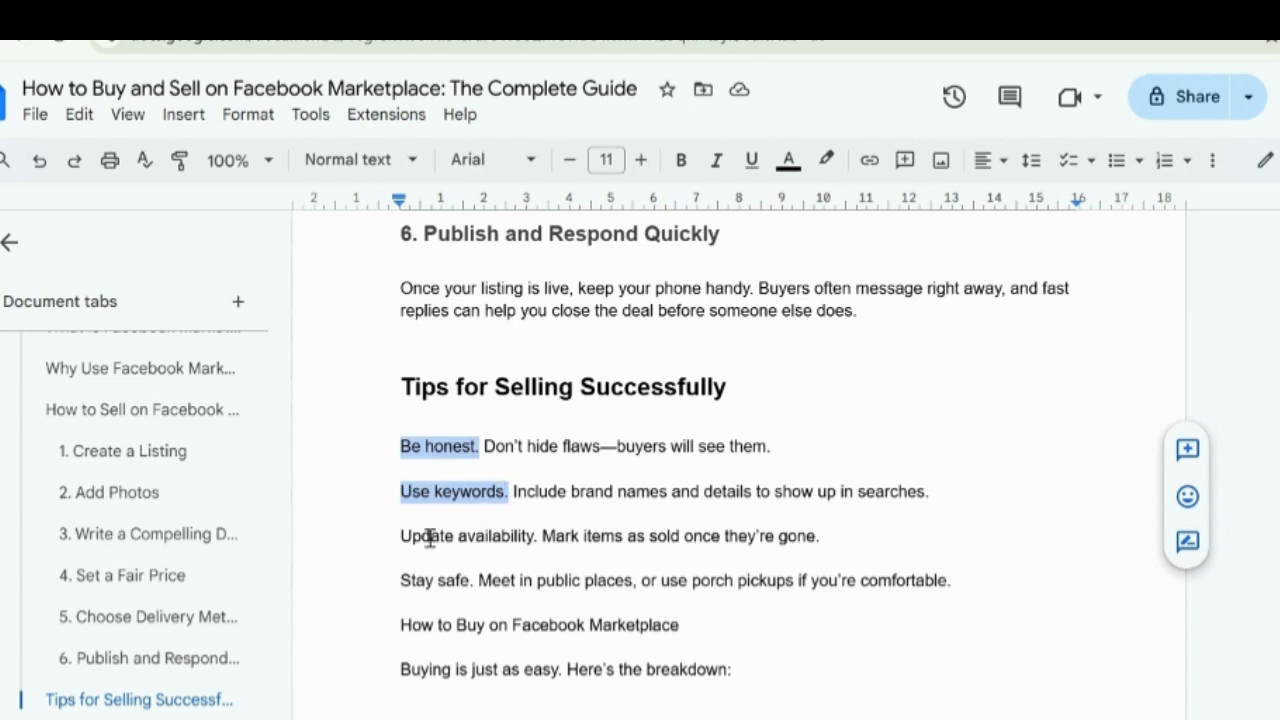
left_click_drag(398, 537, 537, 535)
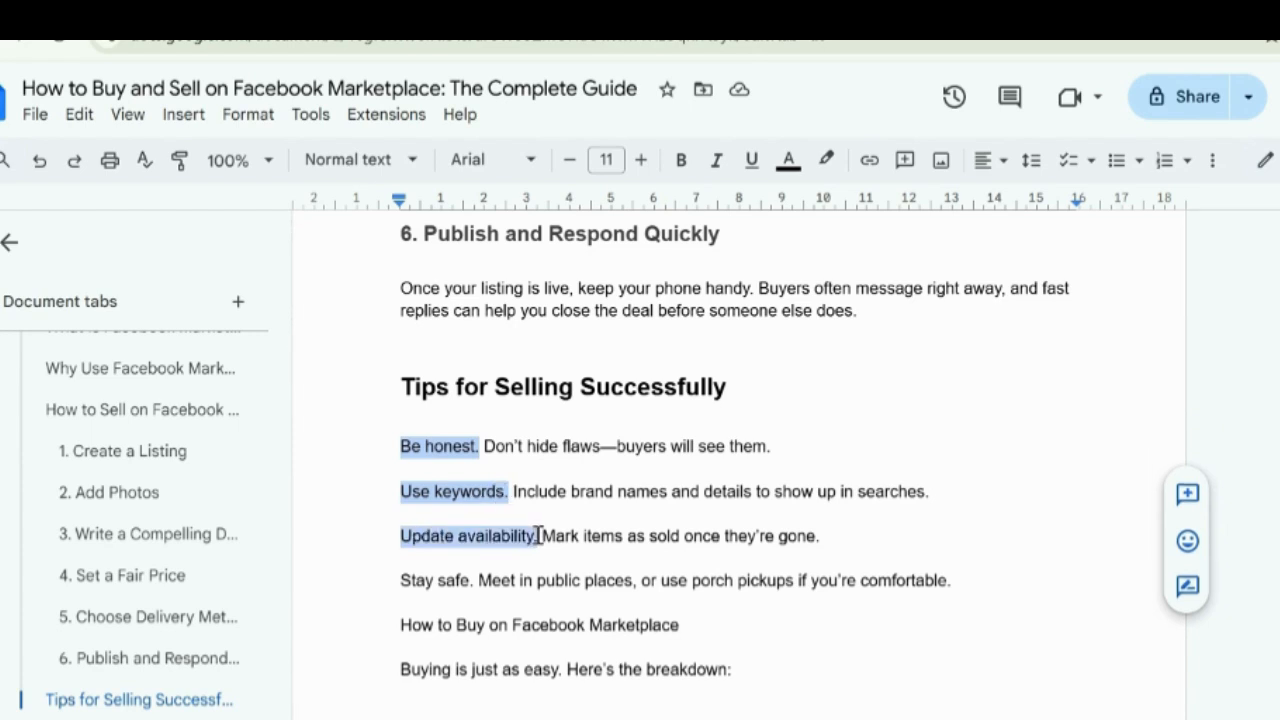
left_click_drag(398, 581, 481, 585)
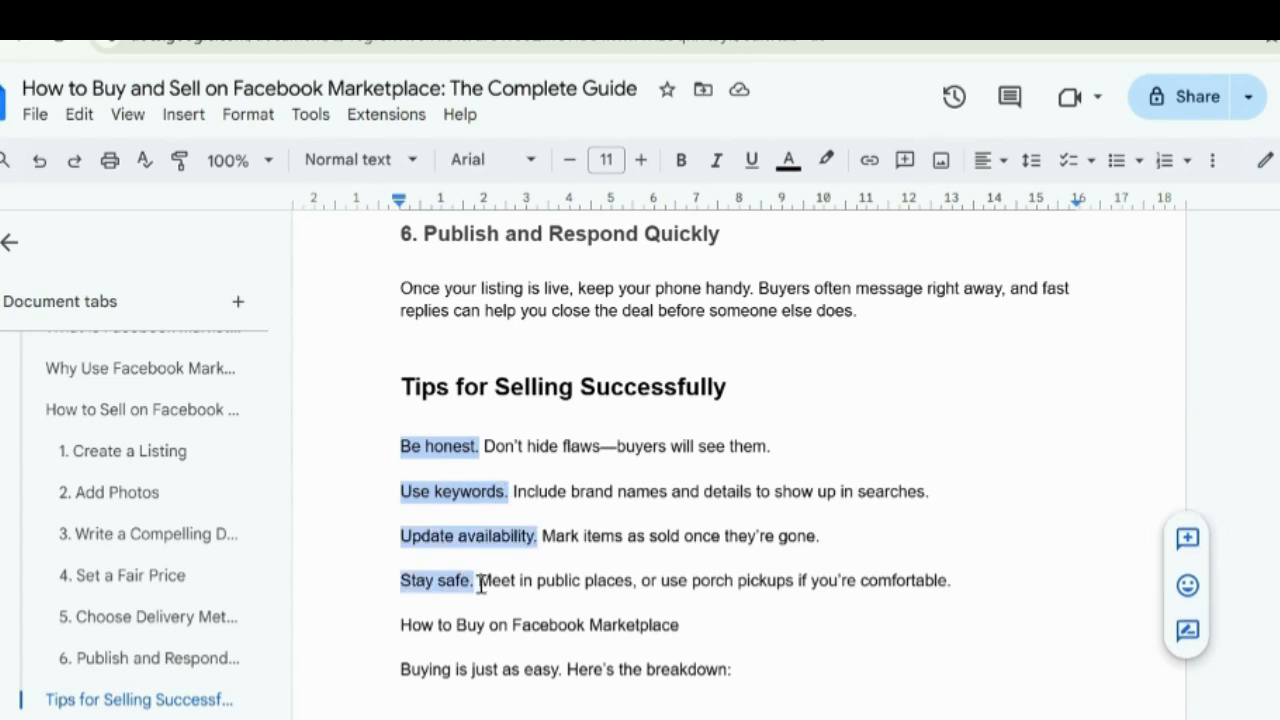
key("ctrl+b")
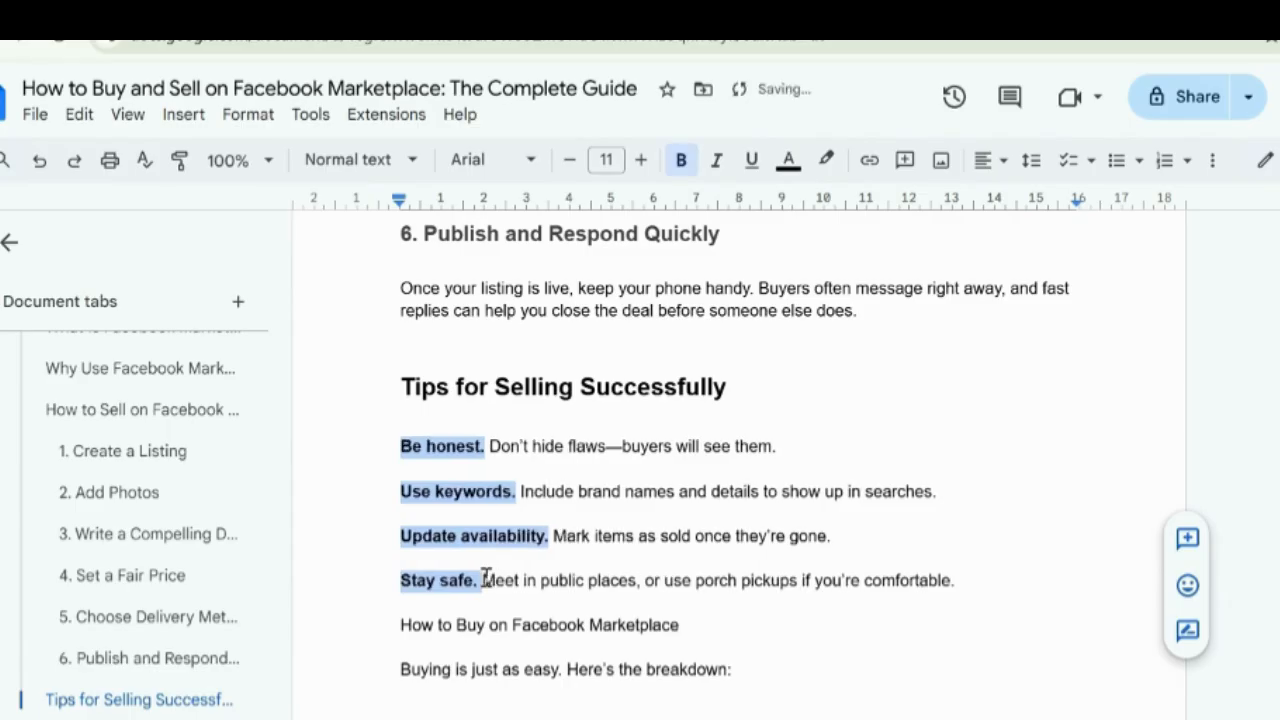
left_click(1110, 162)
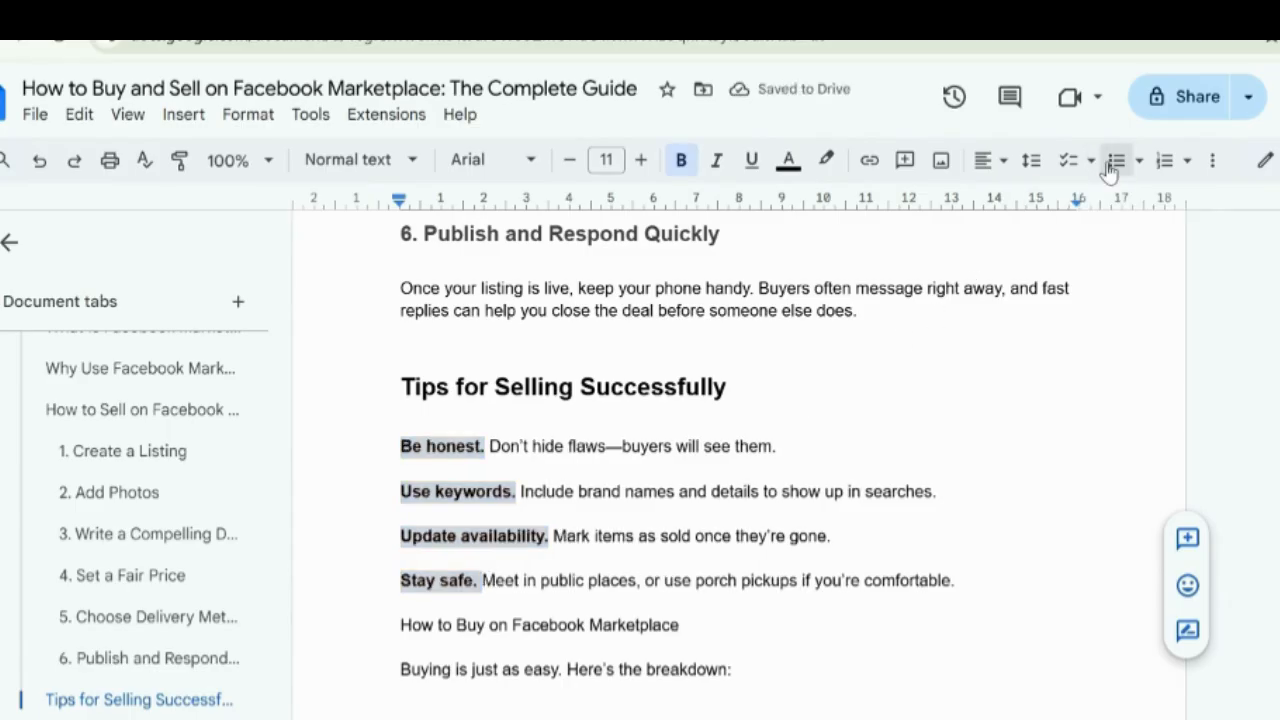
Apply the Heading 2 style to the "How to Buy on Facebook Marketplace" line
scroll(626, 402, "down", 1)
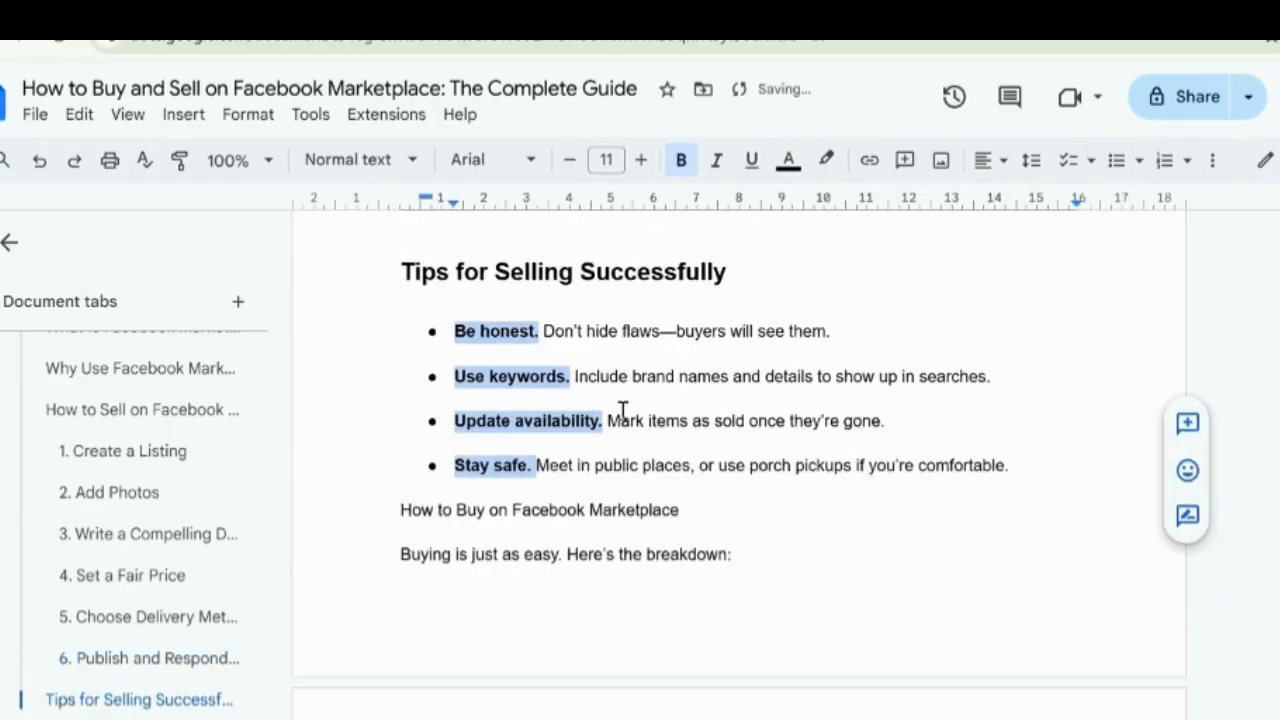
left_click(394, 511)
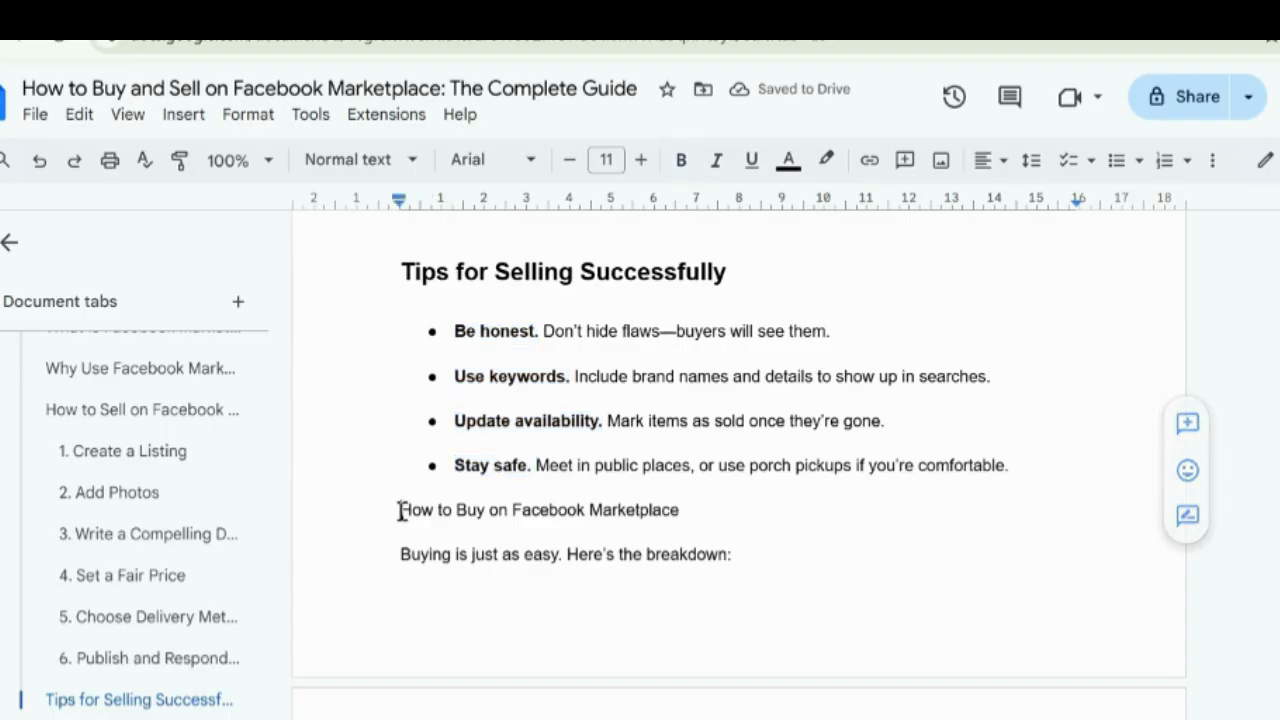
left_click(338, 160)
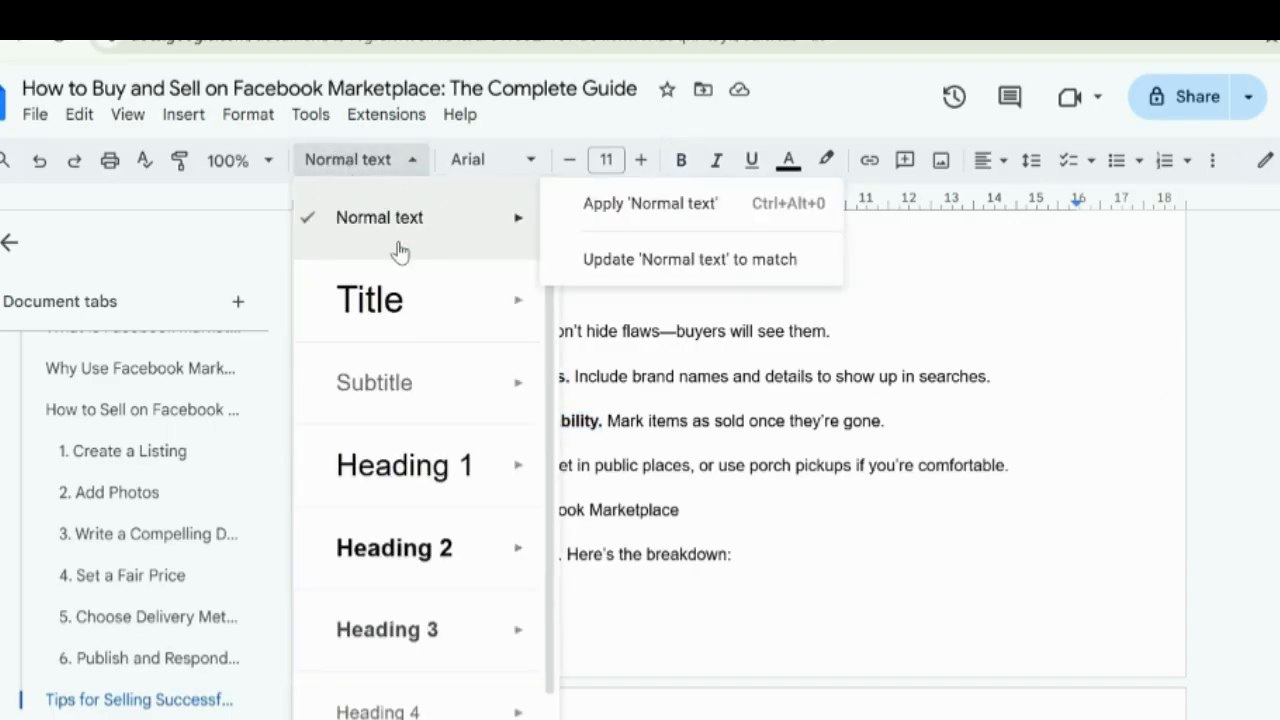
mouse_move(455, 567)
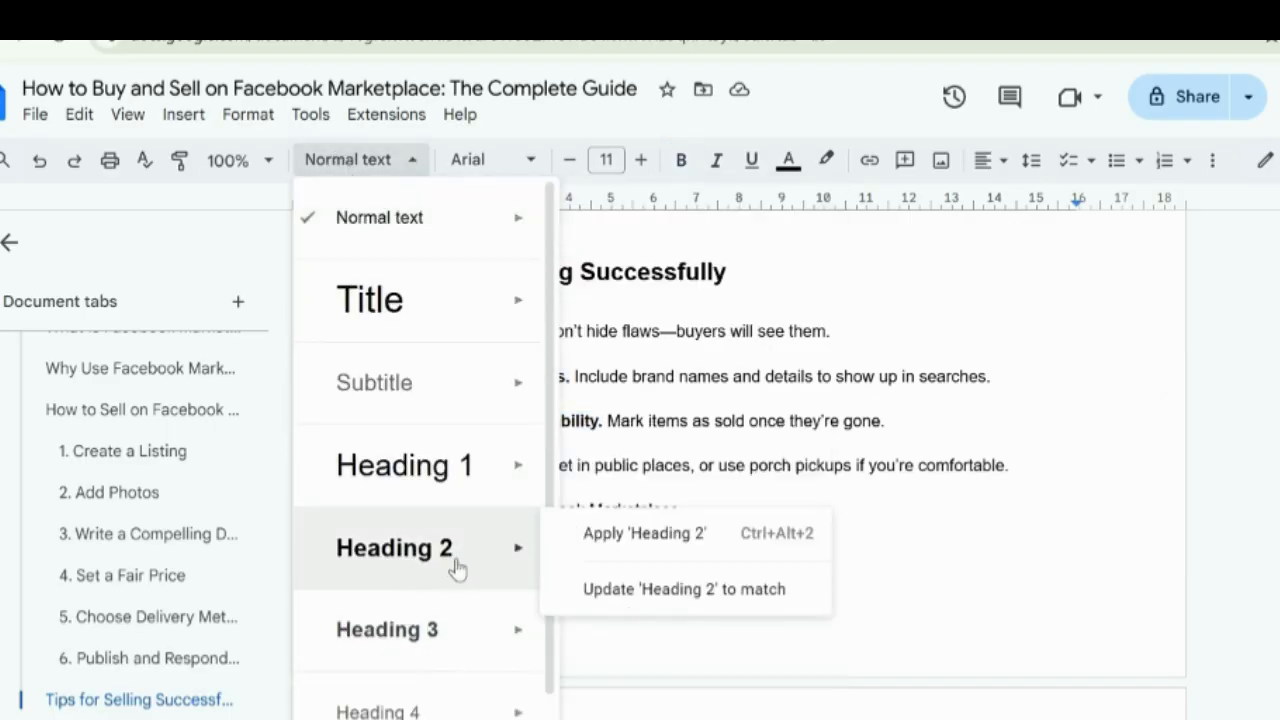
left_click(656, 548)
Apply the Heading 3 style to the "1. Browse or Search" and "2. Check the Listing" lines in the buying section
scroll(631, 515, "down", 3)
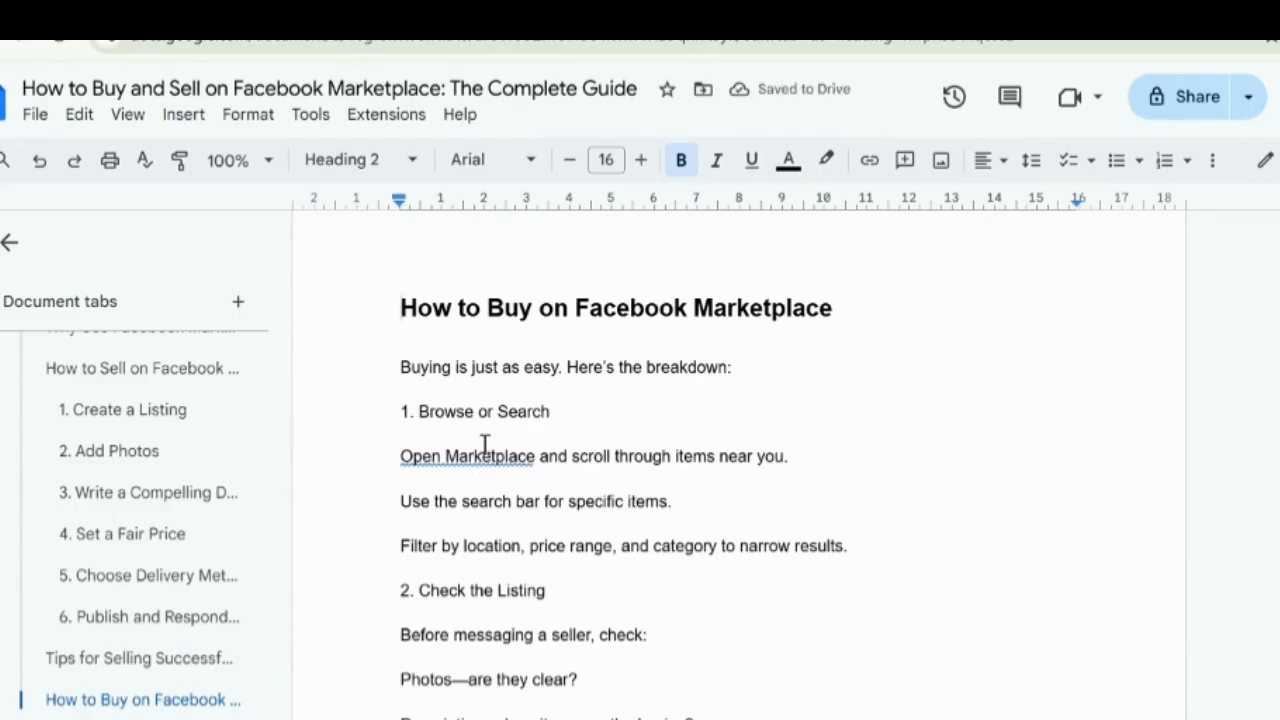
left_click(398, 412)
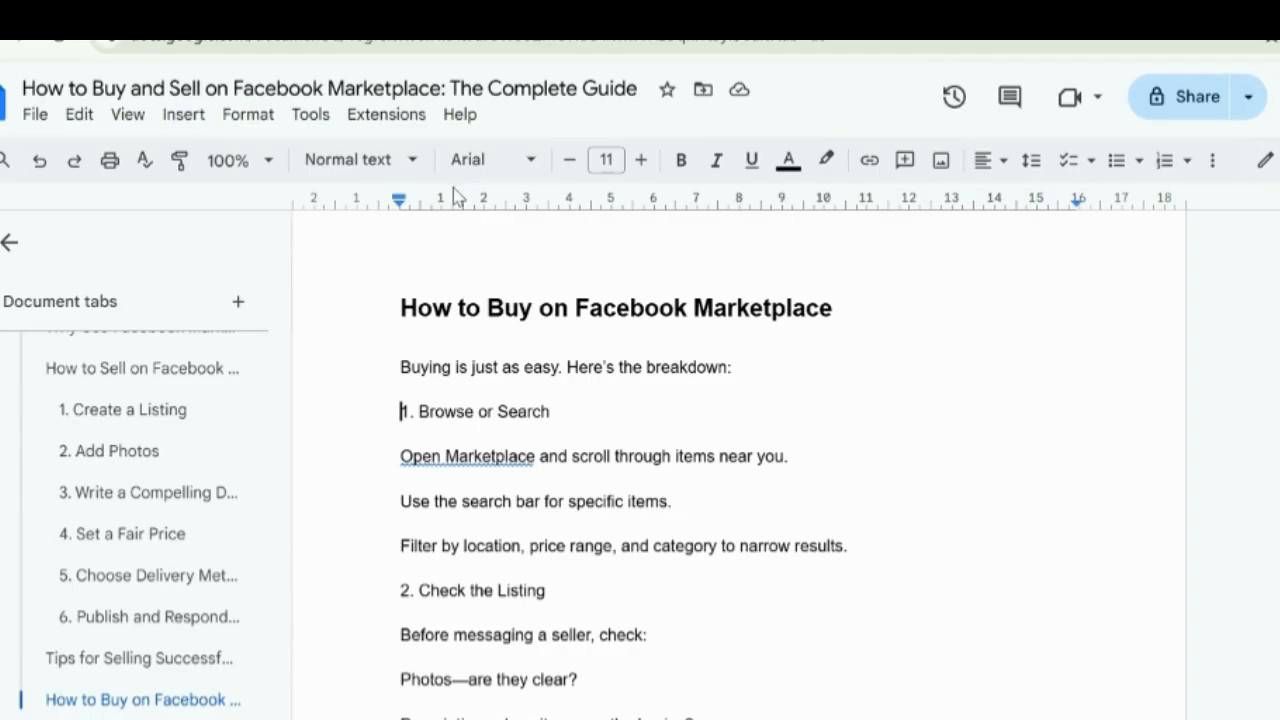
left_click(372, 162)
mouse_move(390, 543)
left_click(400, 628)
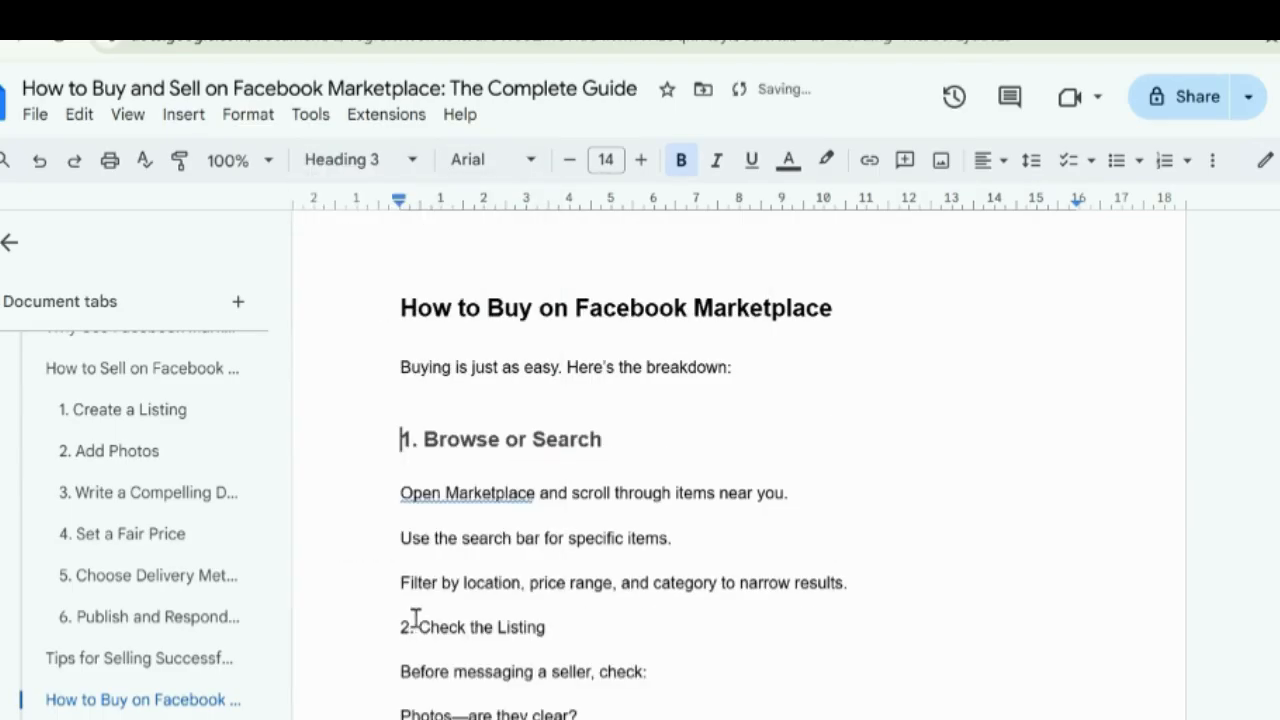
left_click(398, 625)
left_click(374, 160)
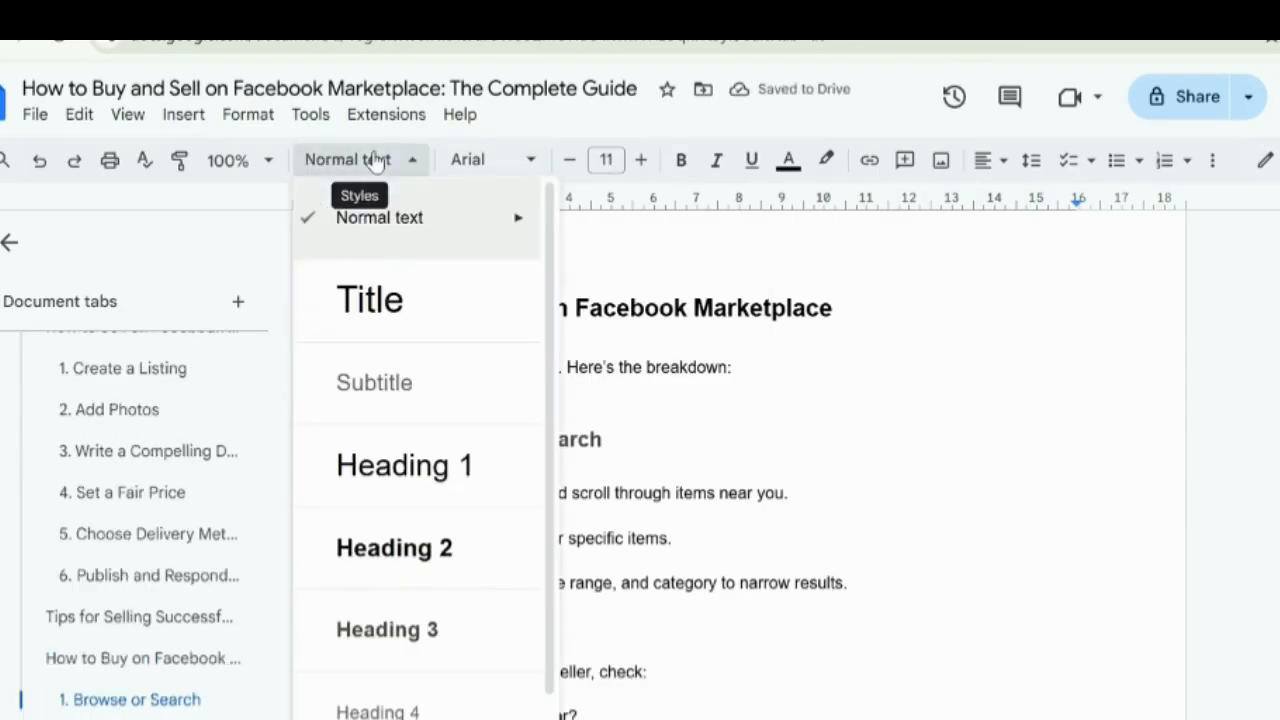
left_click(375, 627)
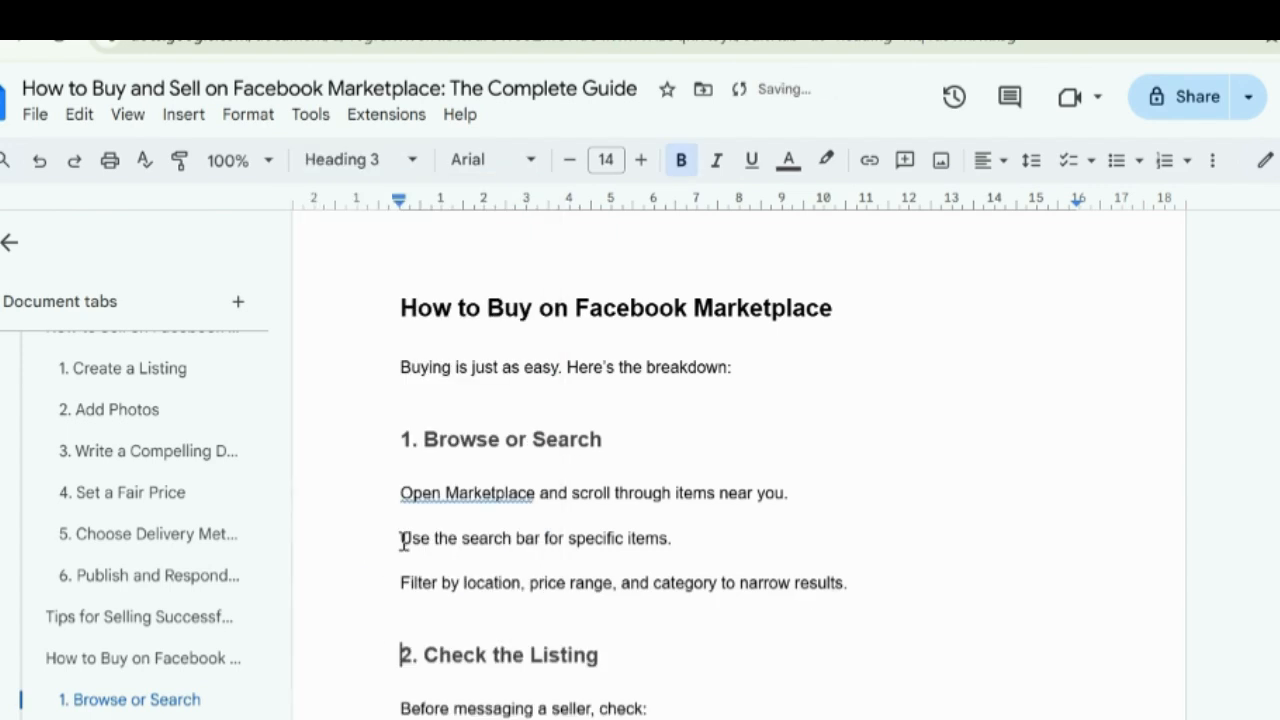
Apply the Heading 3 style to the "3. Check the Seller's Profile" and "4. Message the Seller" lines
scroll(403, 540, "down", 4)
left_click(402, 545)
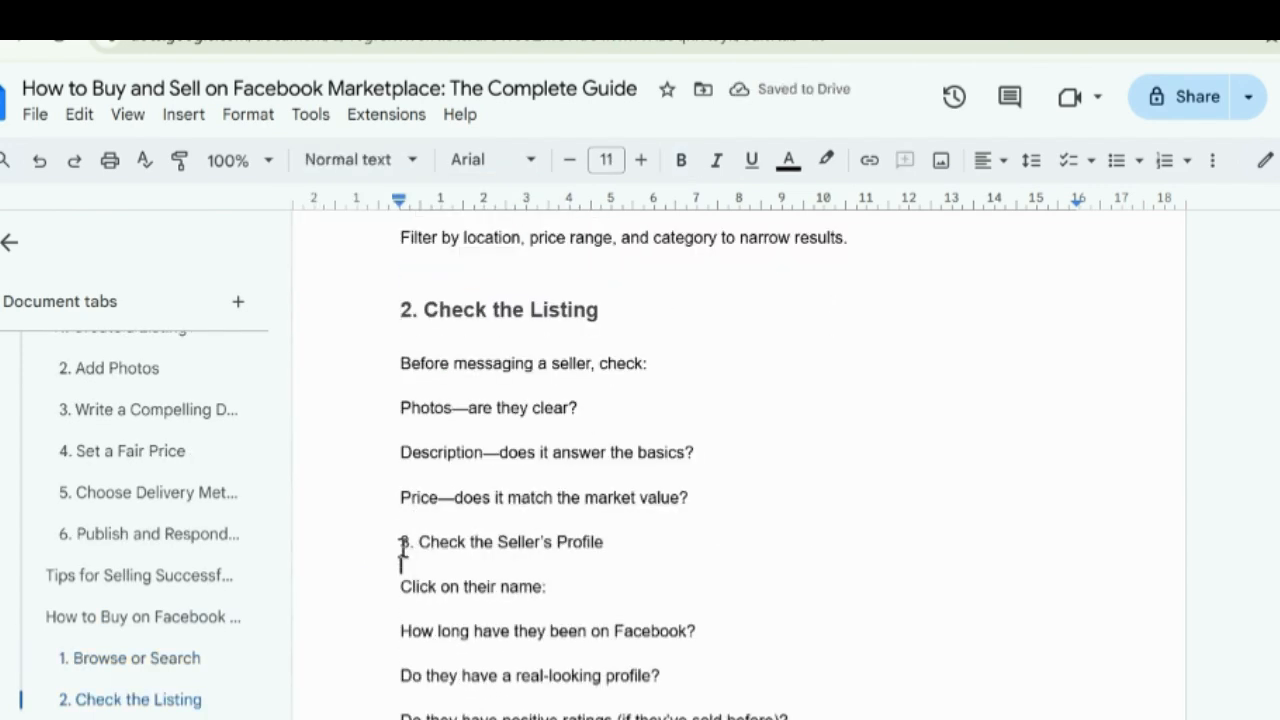
left_click(358, 166)
mouse_move(391, 620)
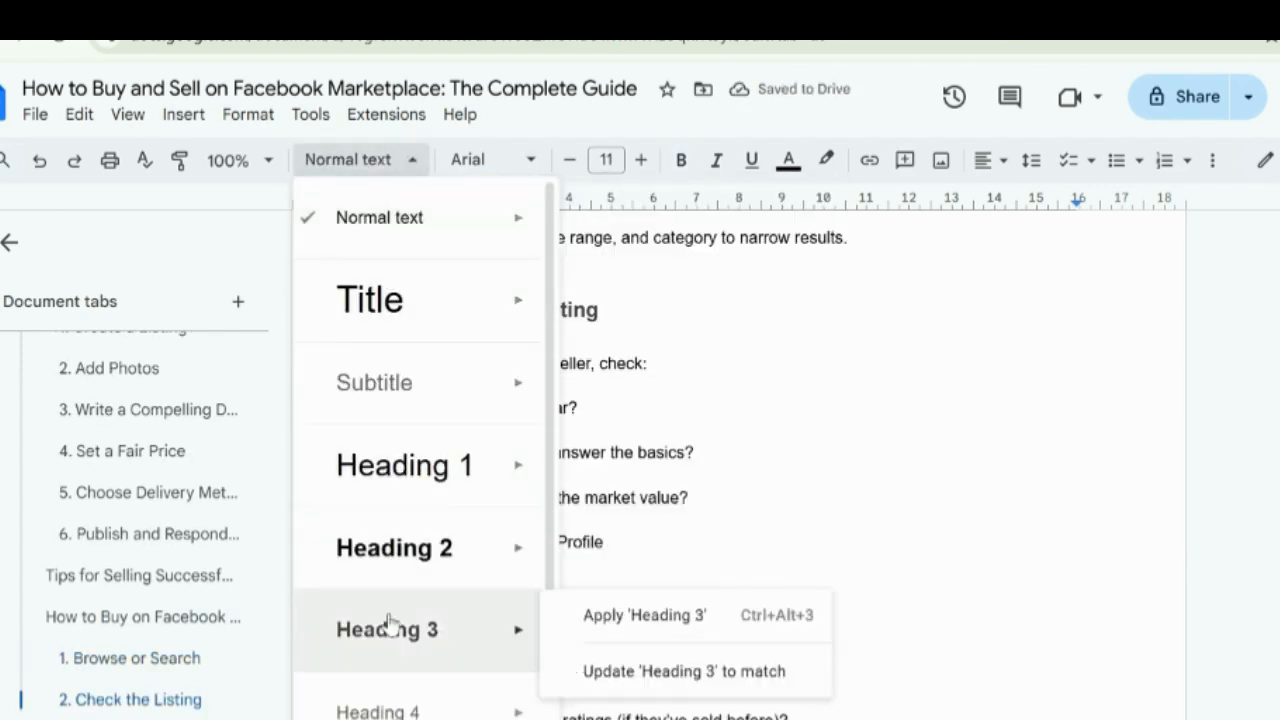
left_click(428, 608)
scroll(528, 594, "down", 3)
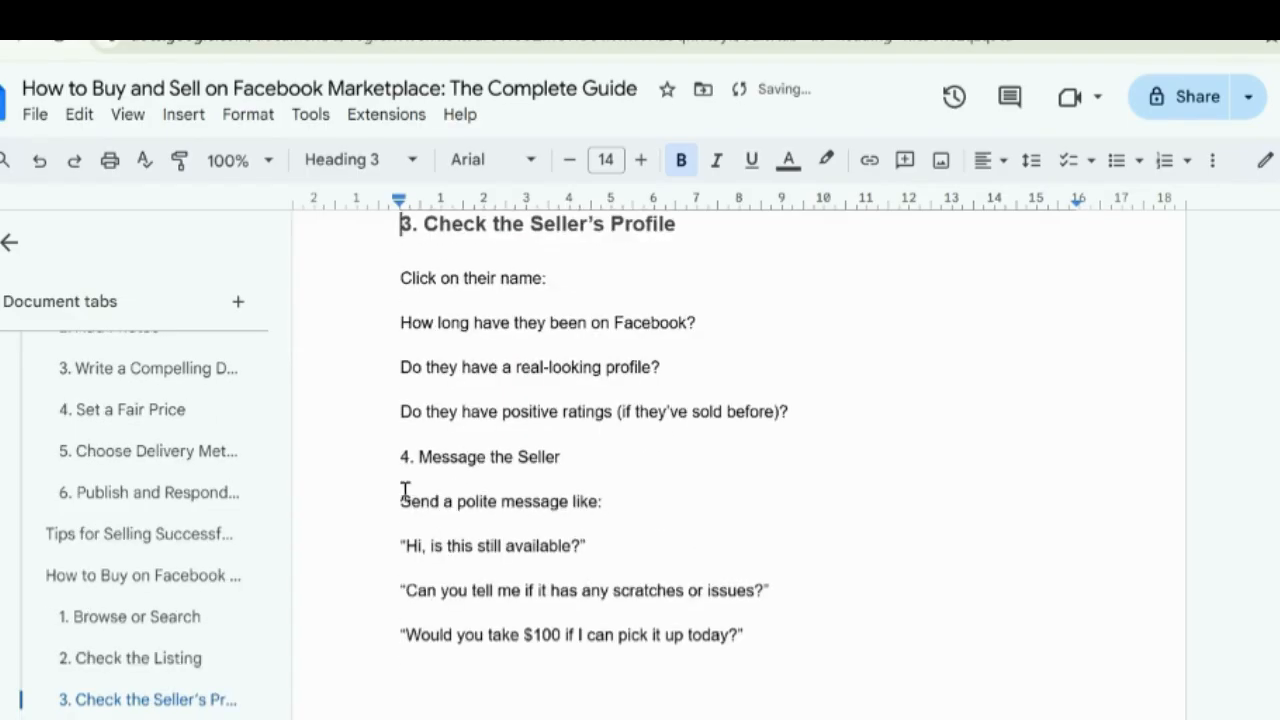
left_click(392, 457)
left_click(390, 168)
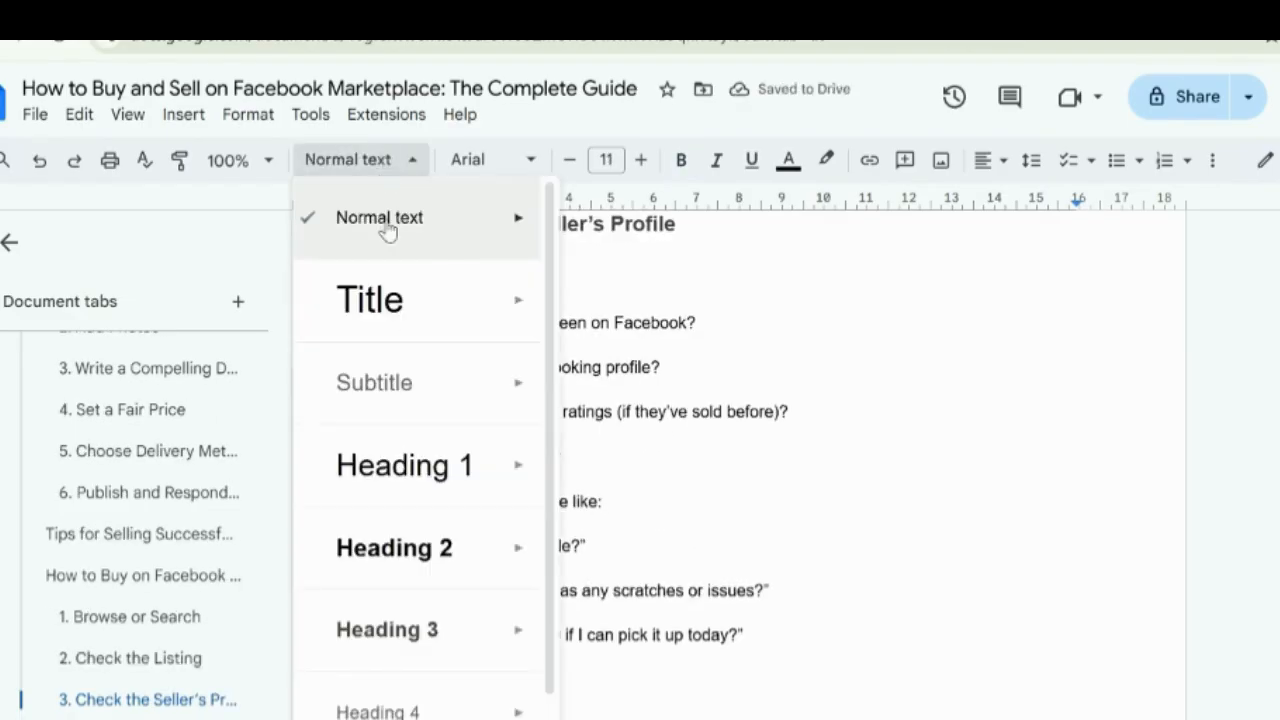
left_click(400, 640)
Apply the Heading 3 style to the "5. Arrange Pickup or Delivery" and "6. Pay Safely" lines
scroll(391, 597, "down", 4)
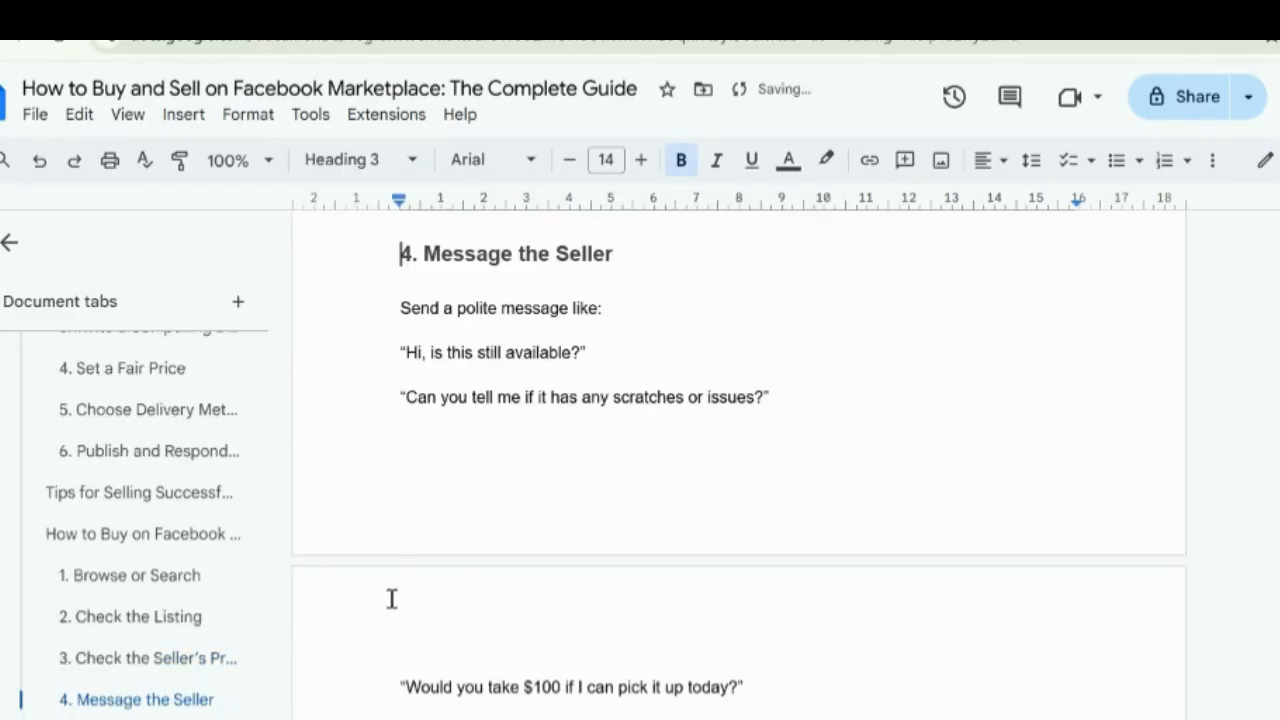
left_click(399, 605)
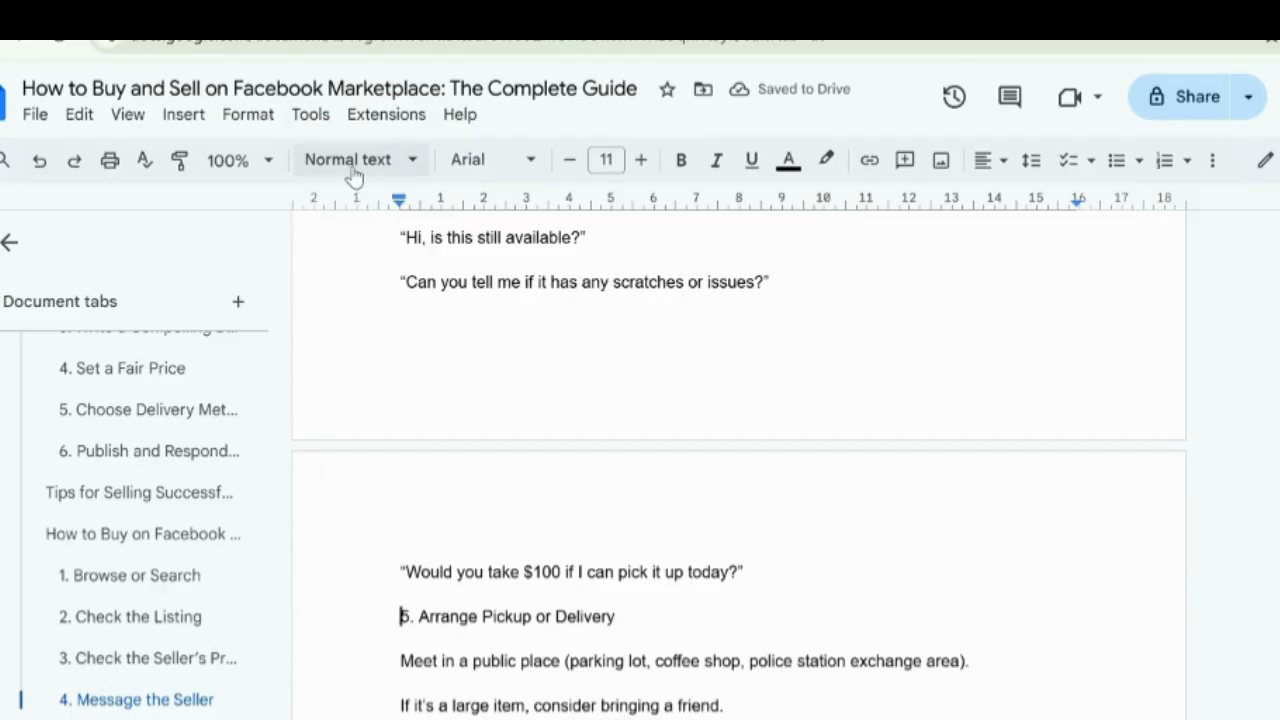
left_click(355, 162)
left_click(397, 648)
scroll(436, 610, "down", 5)
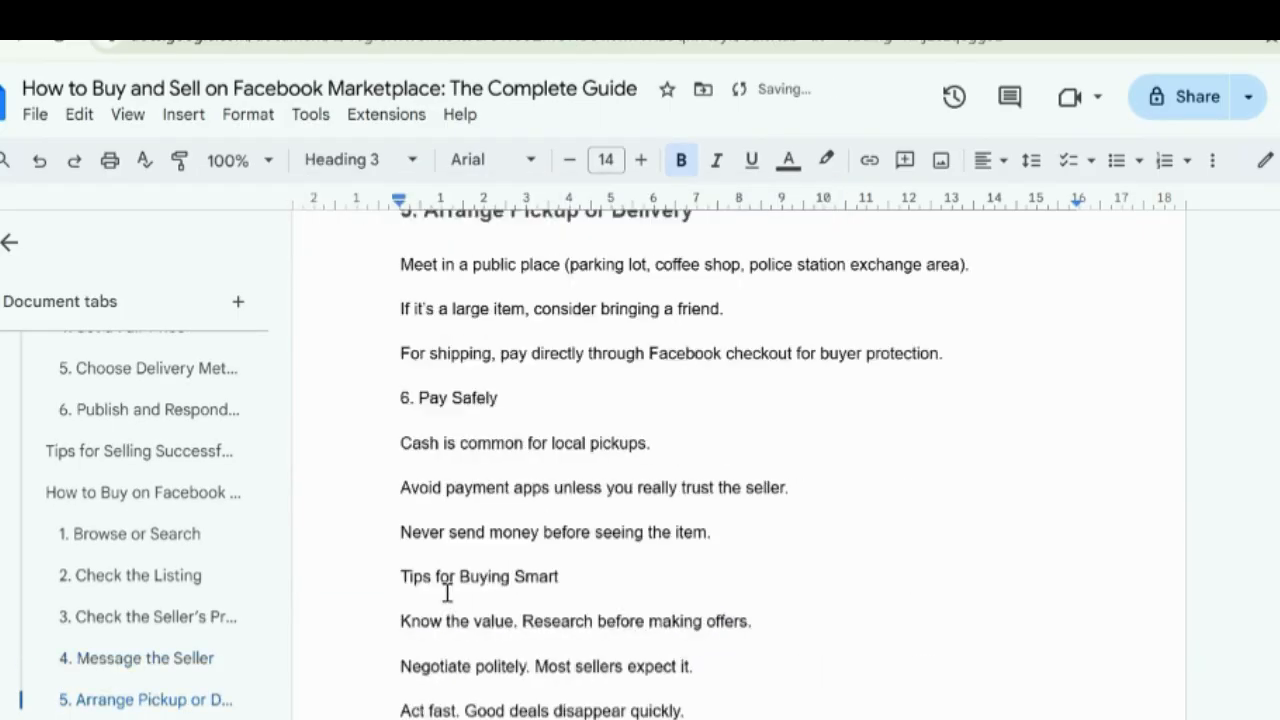
left_click(390, 373)
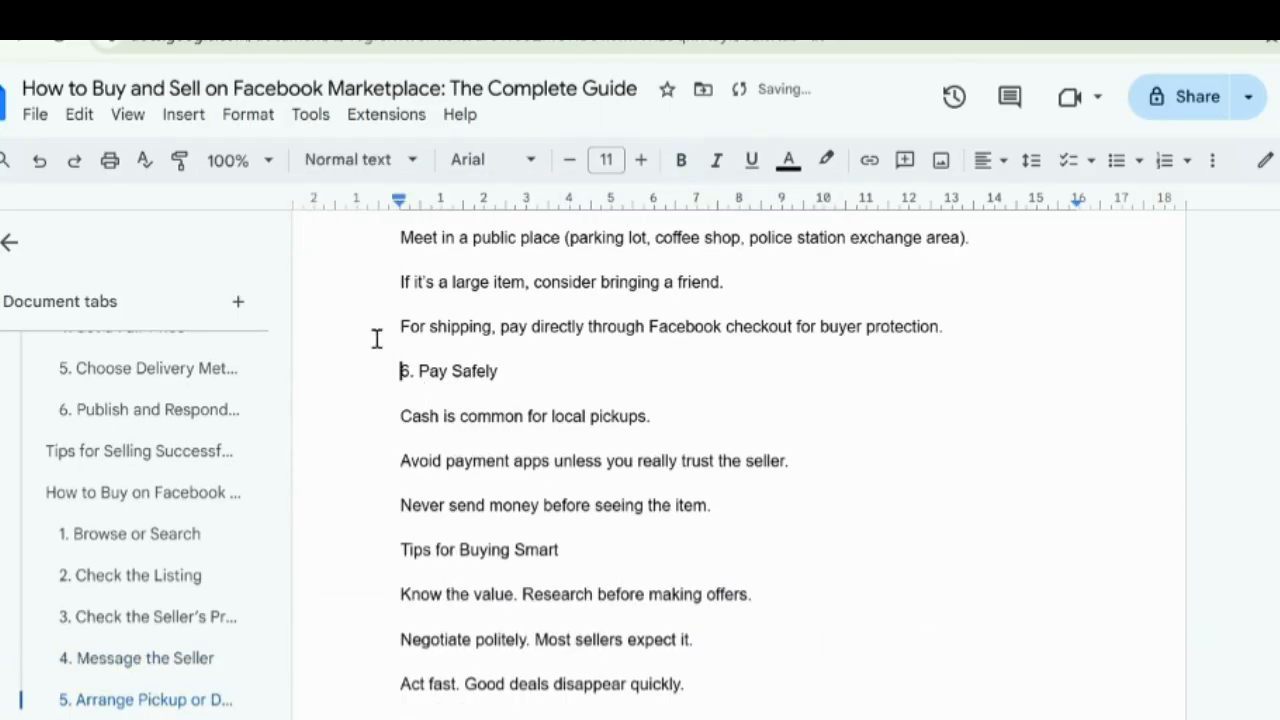
left_click(355, 160)
left_click(400, 645)
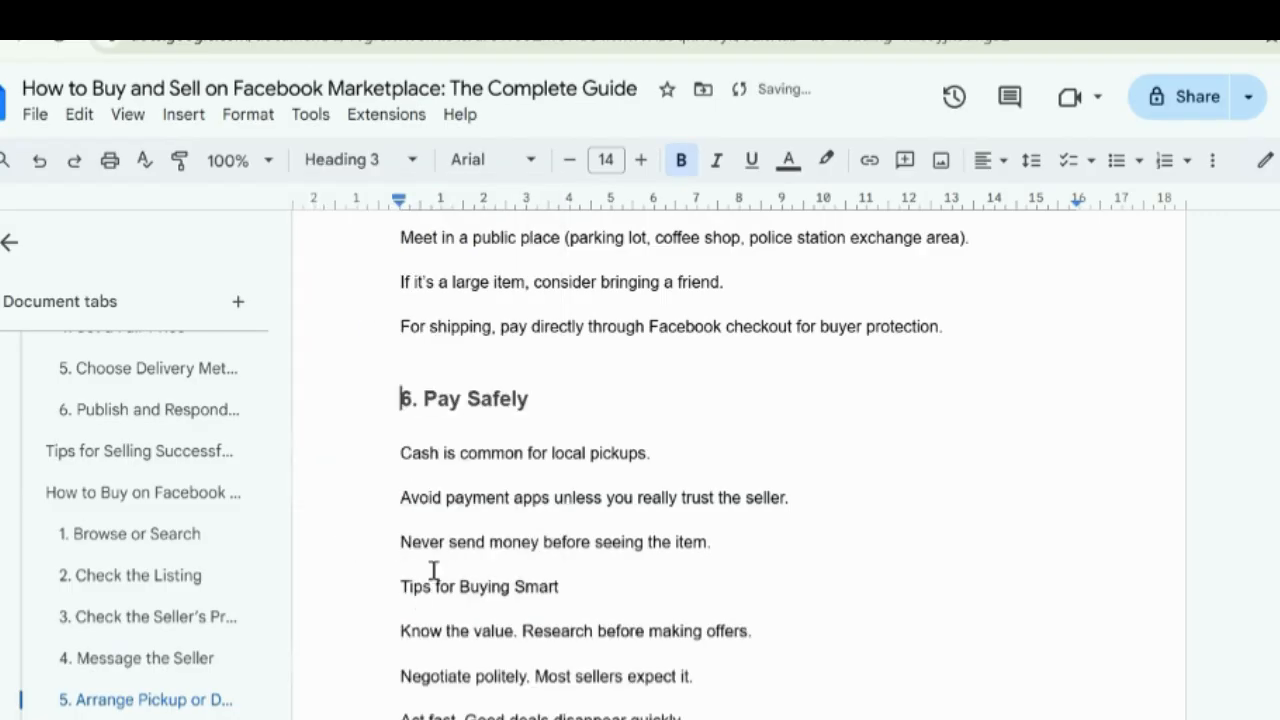
Turn the three lines under "1. Browse or Search" in the buying section into a bulleted list
scroll(452, 523, "up", 8)
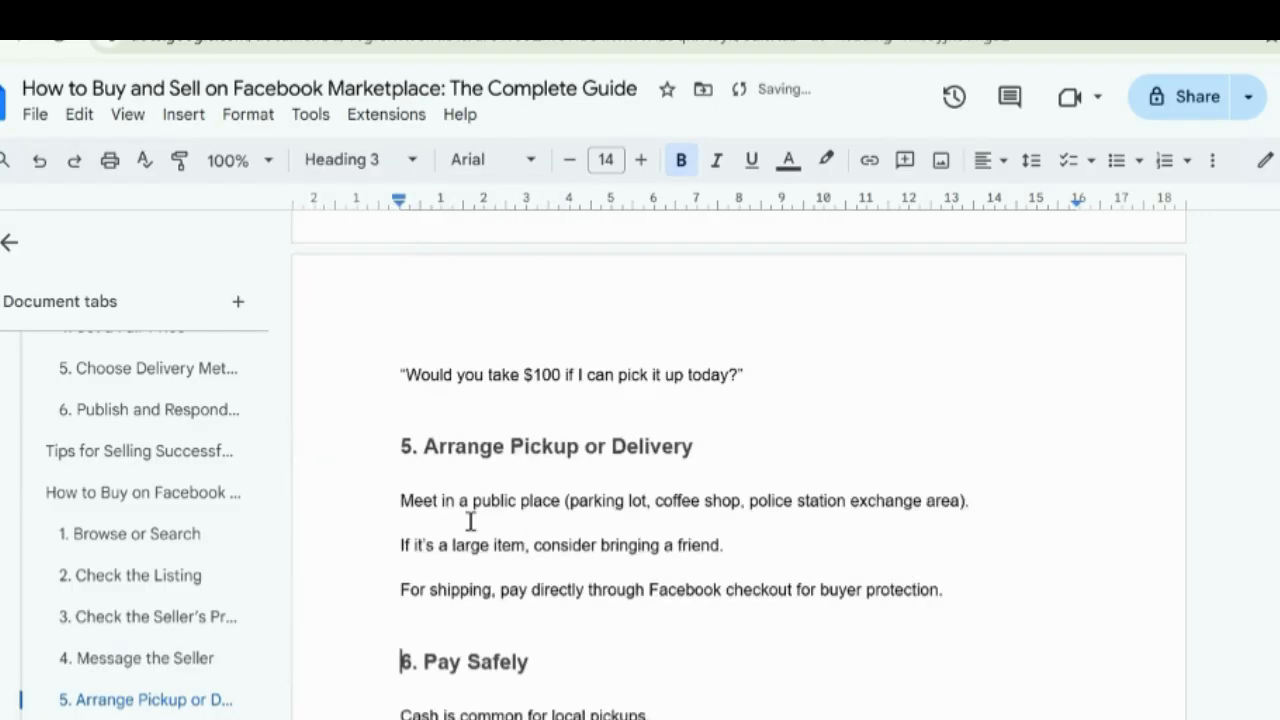
scroll(470, 520, "up", 6)
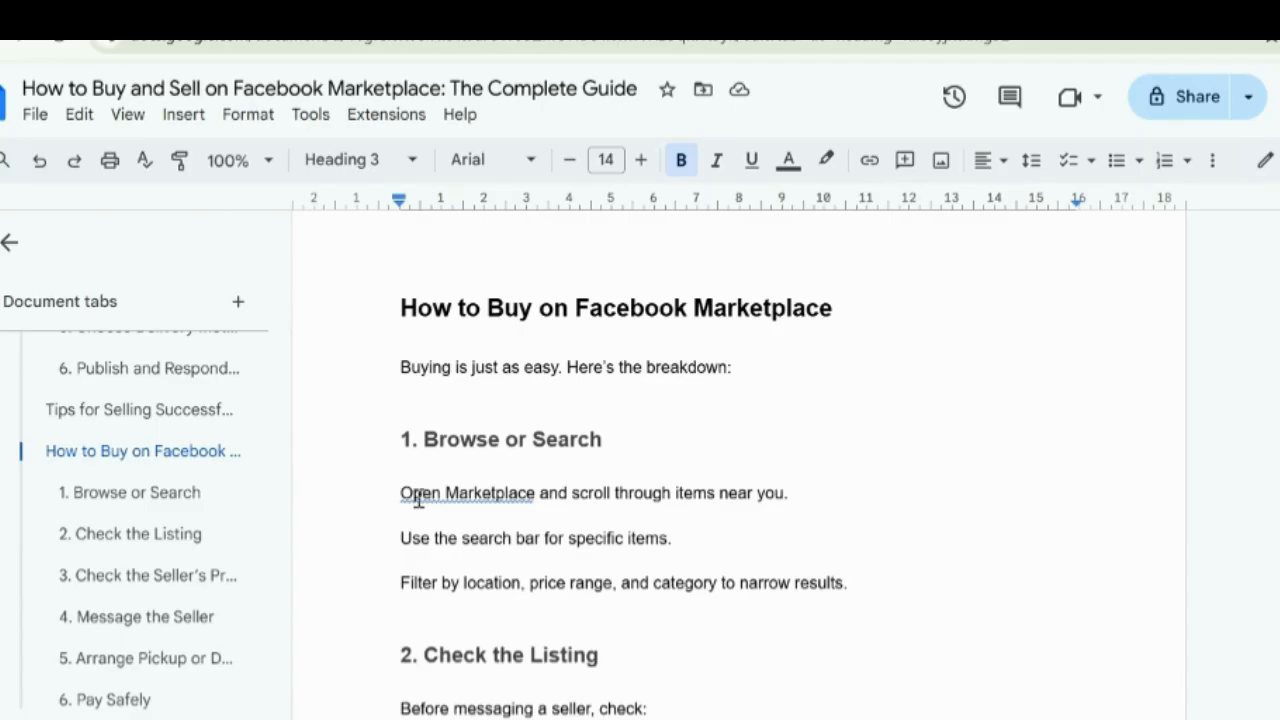
double_click(438, 501)
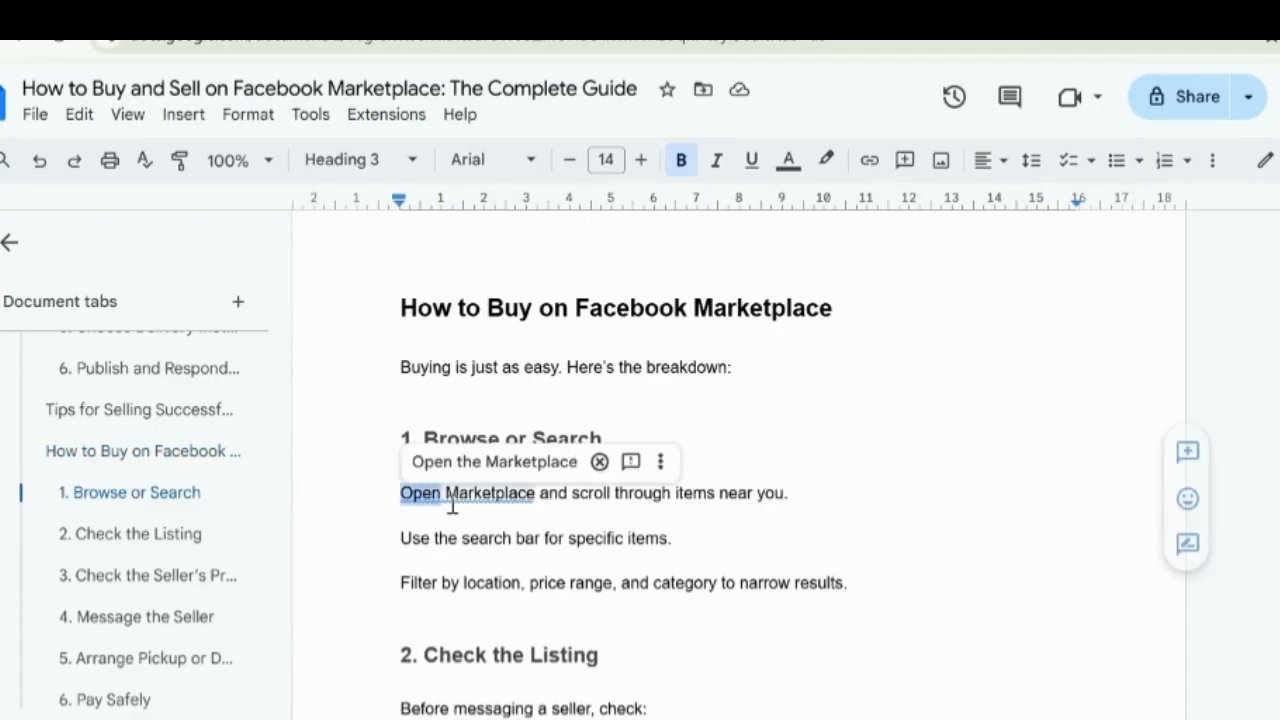
double_click(438, 542, "ctrl")
double_click(453, 586, "ctrl")
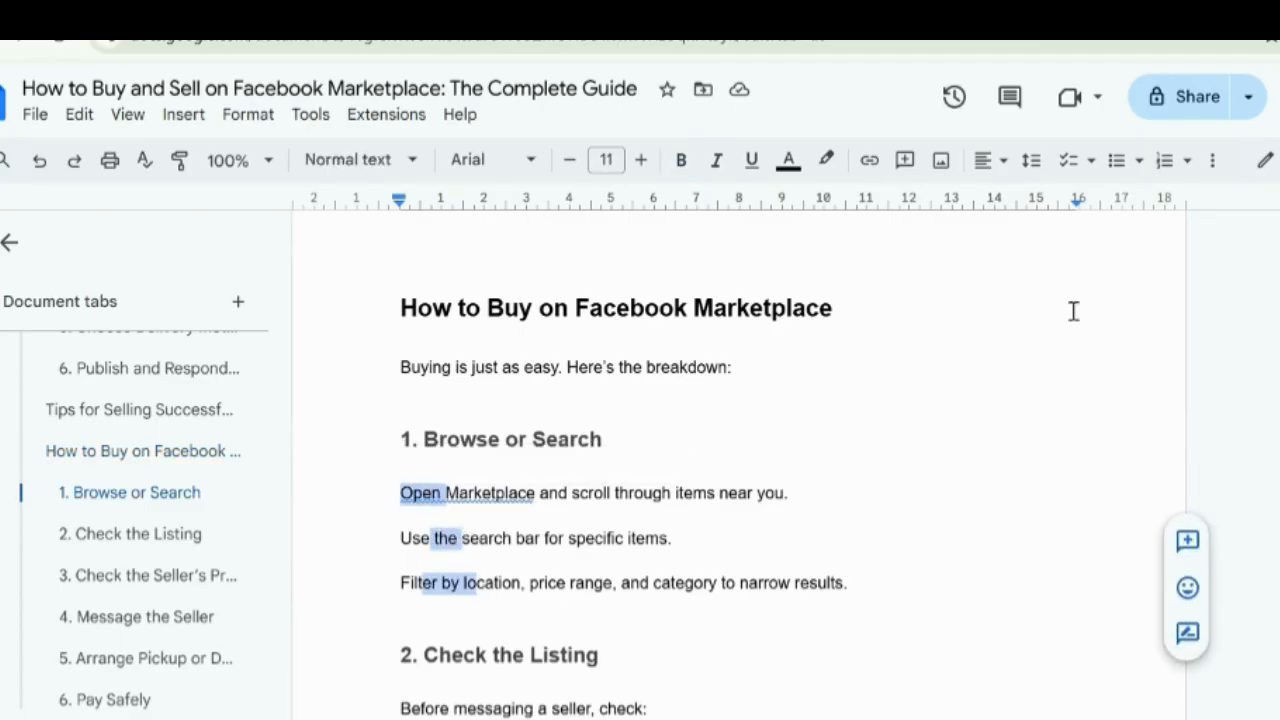
left_click(1117, 160)
scroll(640, 460, "down", 2)
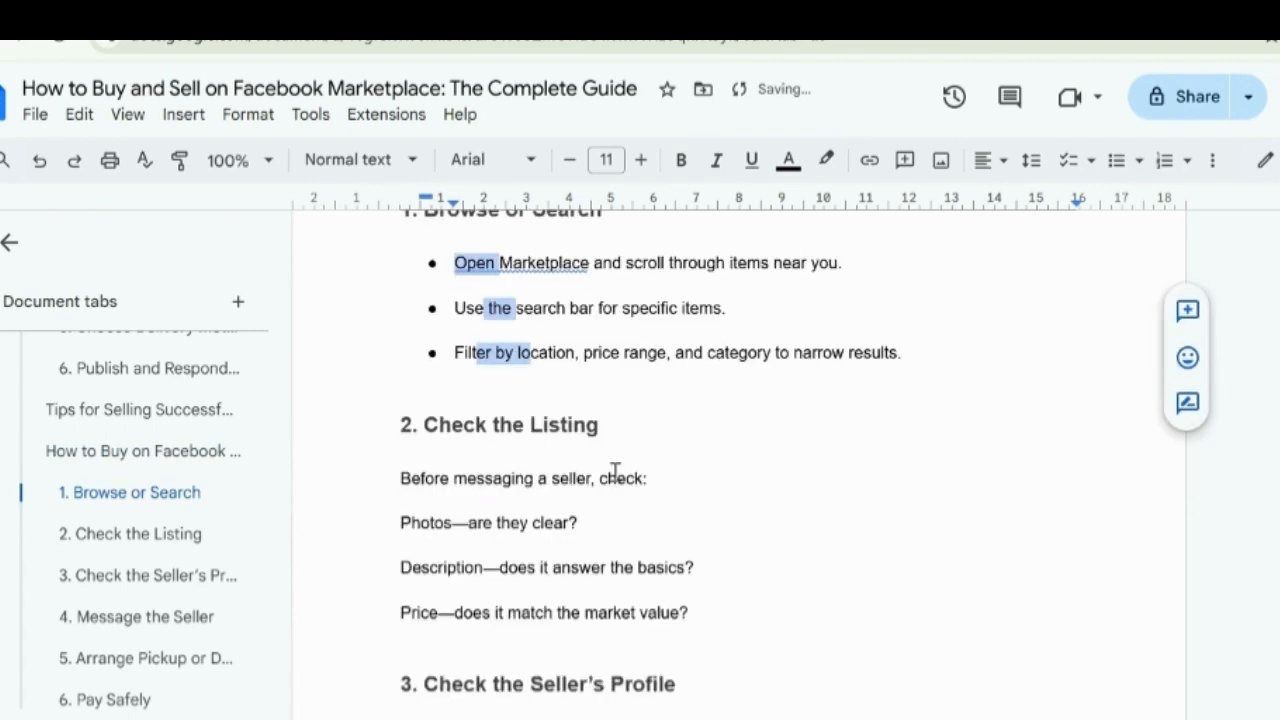
left_click_drag(513, 477, 560, 478)
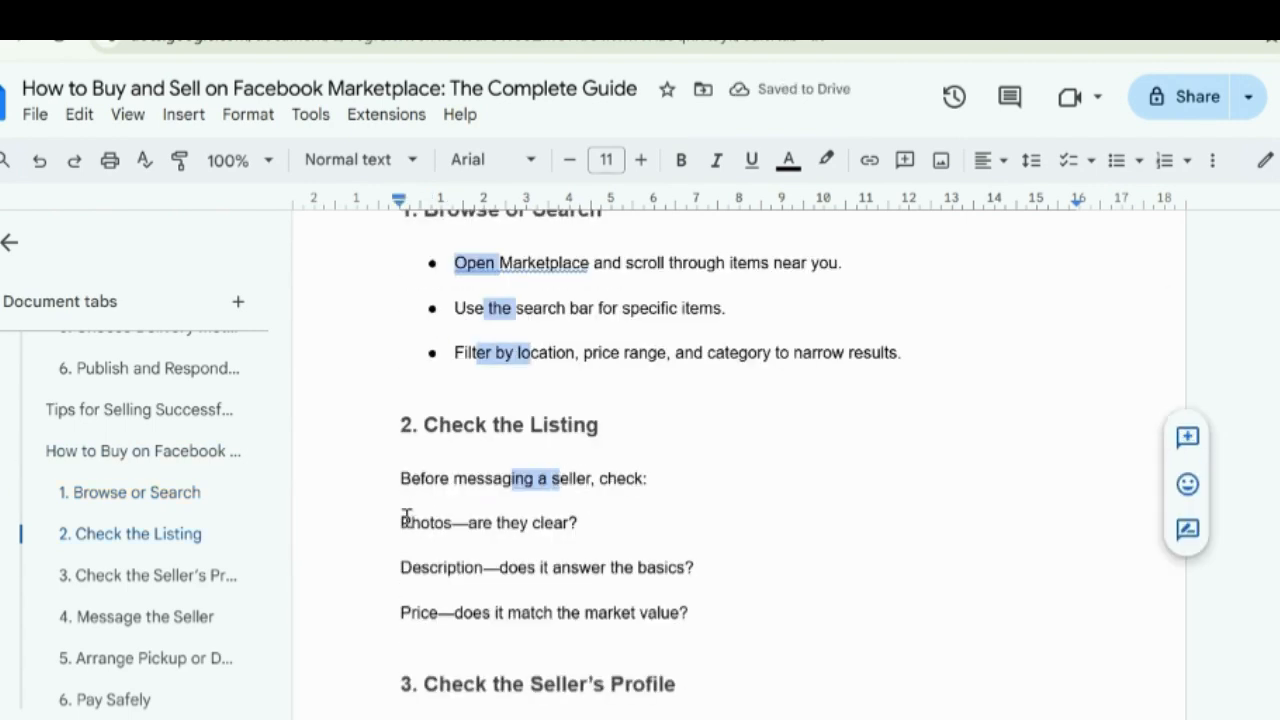
left_click(445, 479)
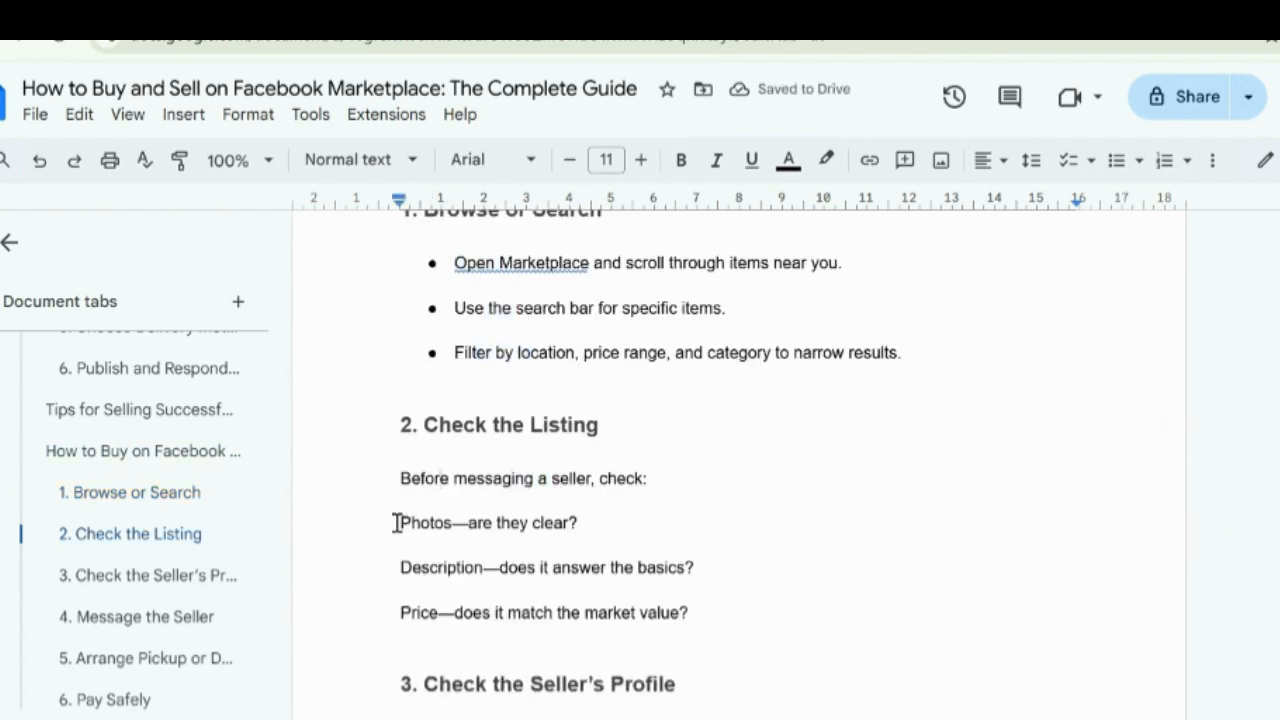
left_click_drag(396, 523, 453, 523)
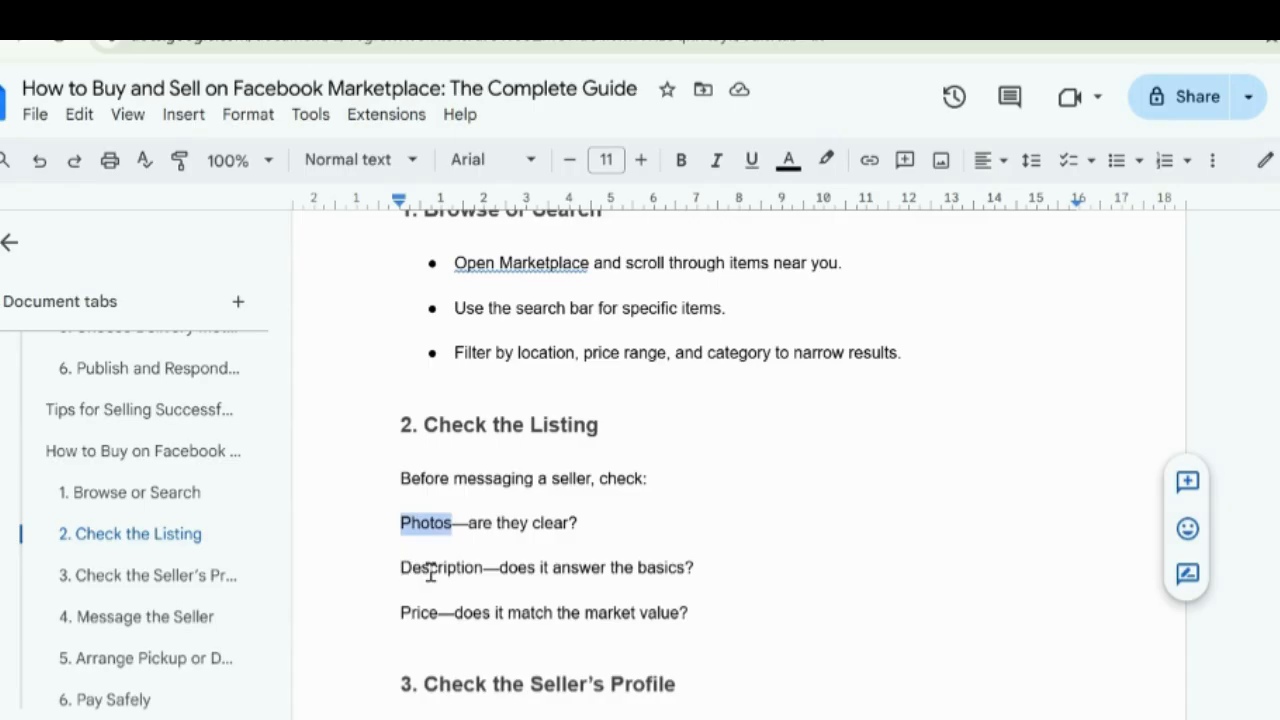
left_click_drag(400, 568, 495, 572)
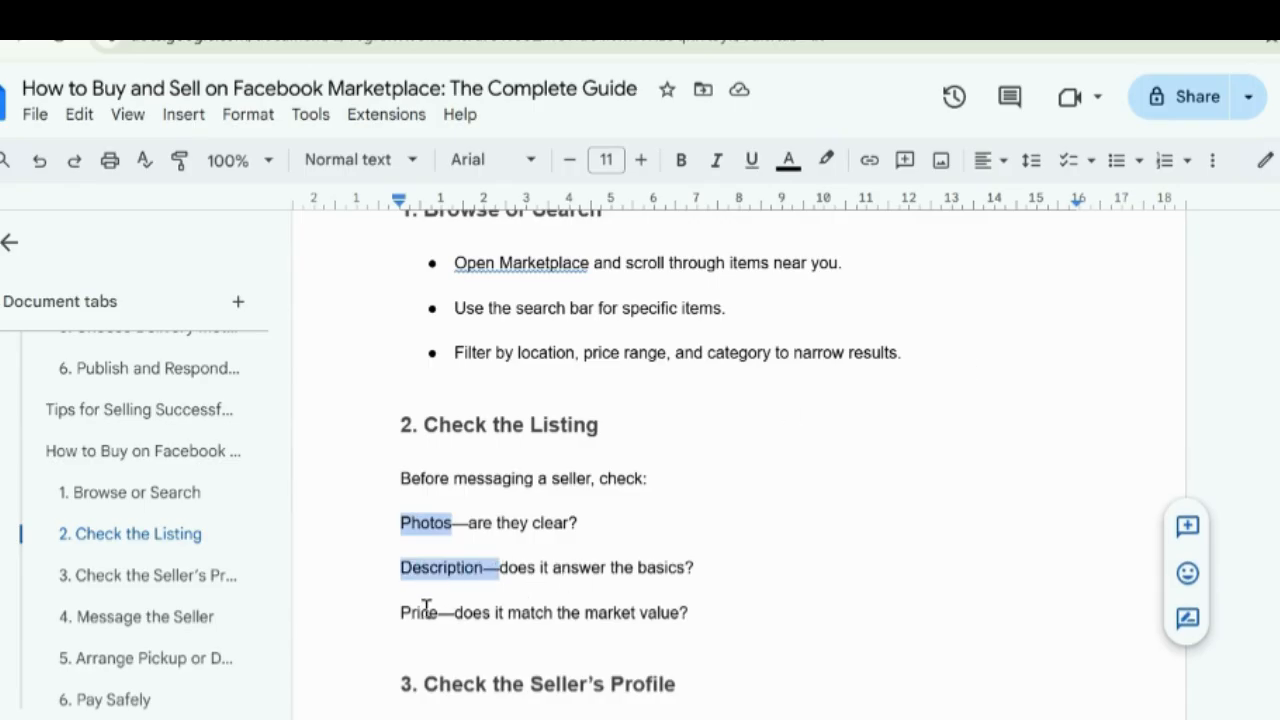
left_click_drag(439, 613, 442, 614)
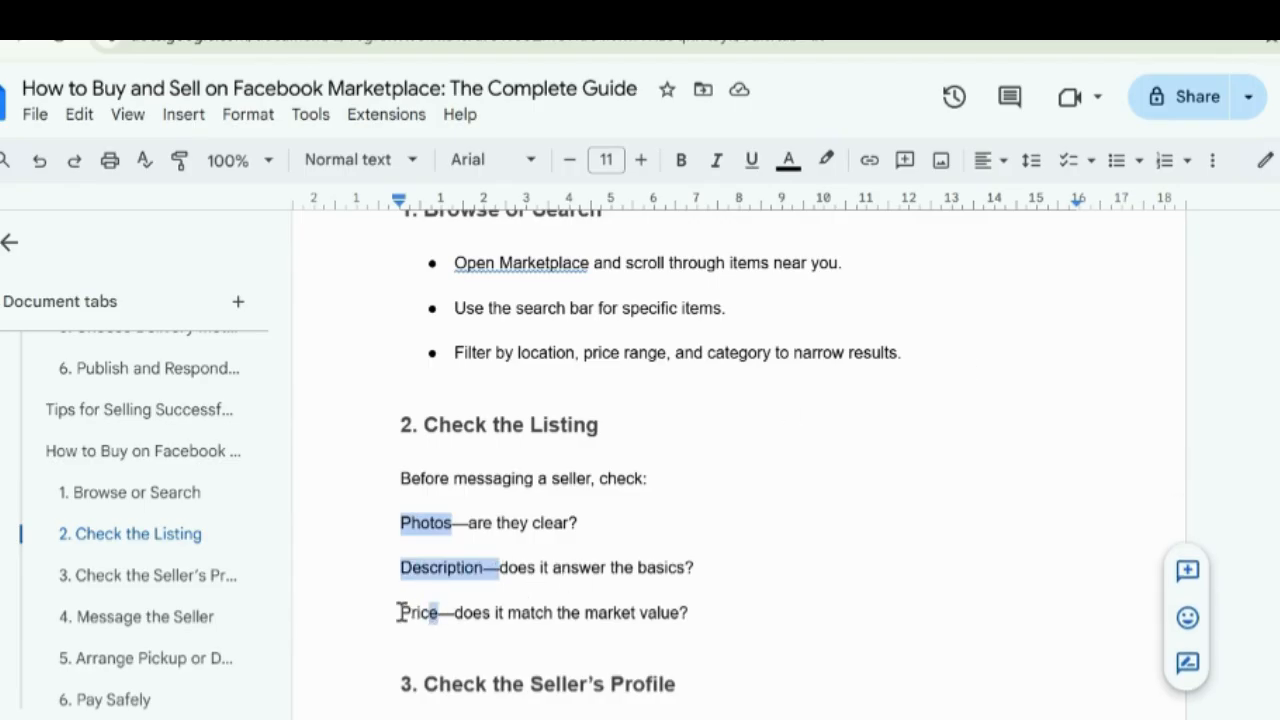
left_click(400, 612)
Bold "Photos", "Description" and "Price—" under "2. Check the Listing" and turn those three lines into a numbered list
left_click_drag(396, 523, 458, 527)
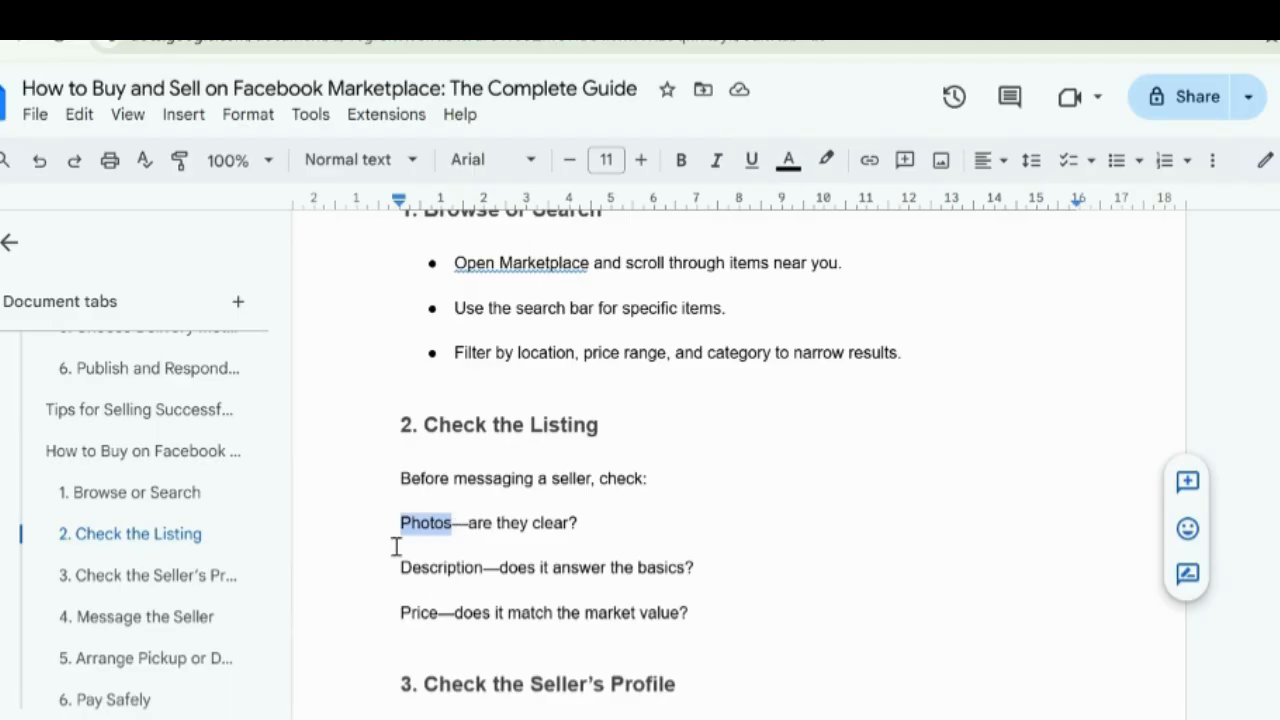
left_click_drag(393, 567, 485, 572)
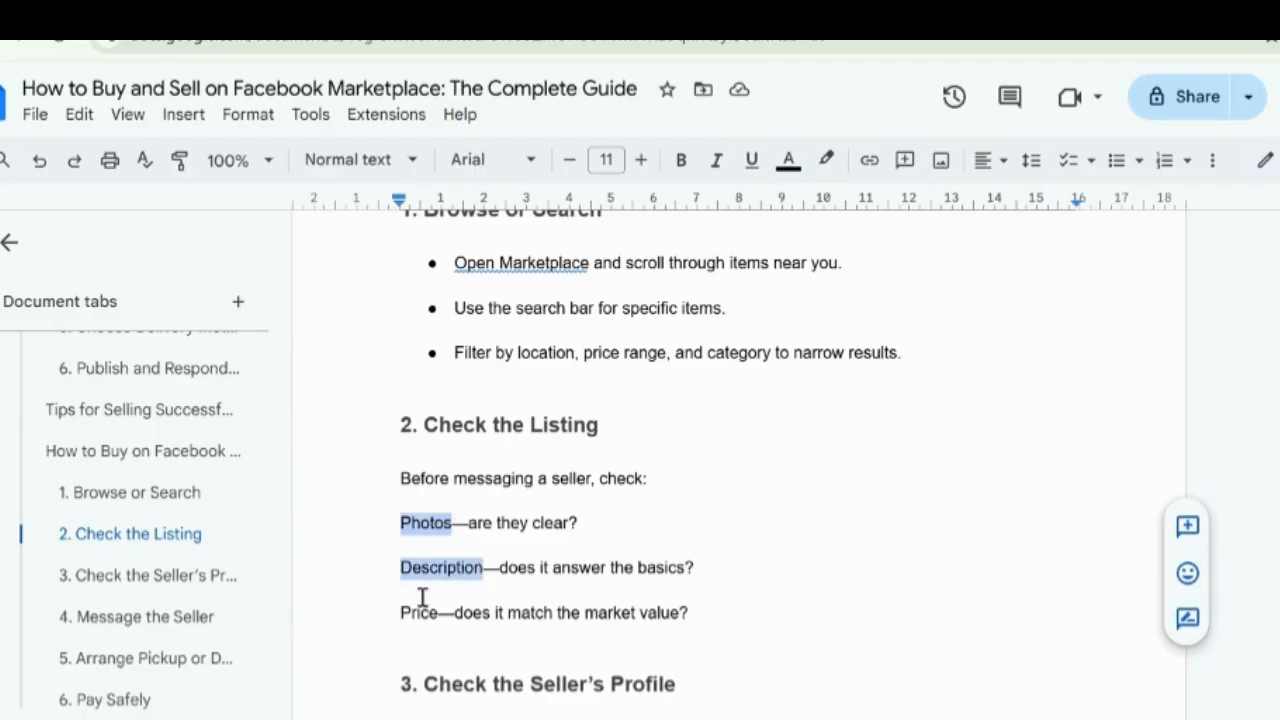
left_click_drag(385, 609, 447, 613)
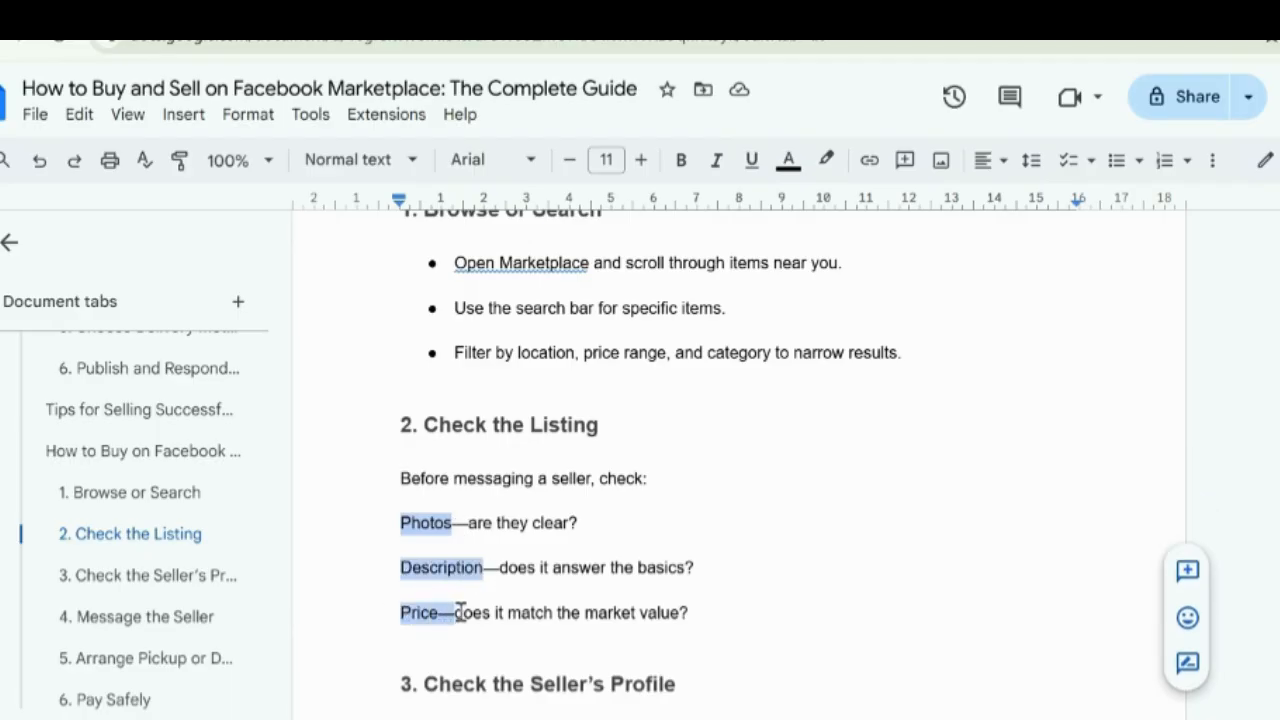
key("ctrl+b")
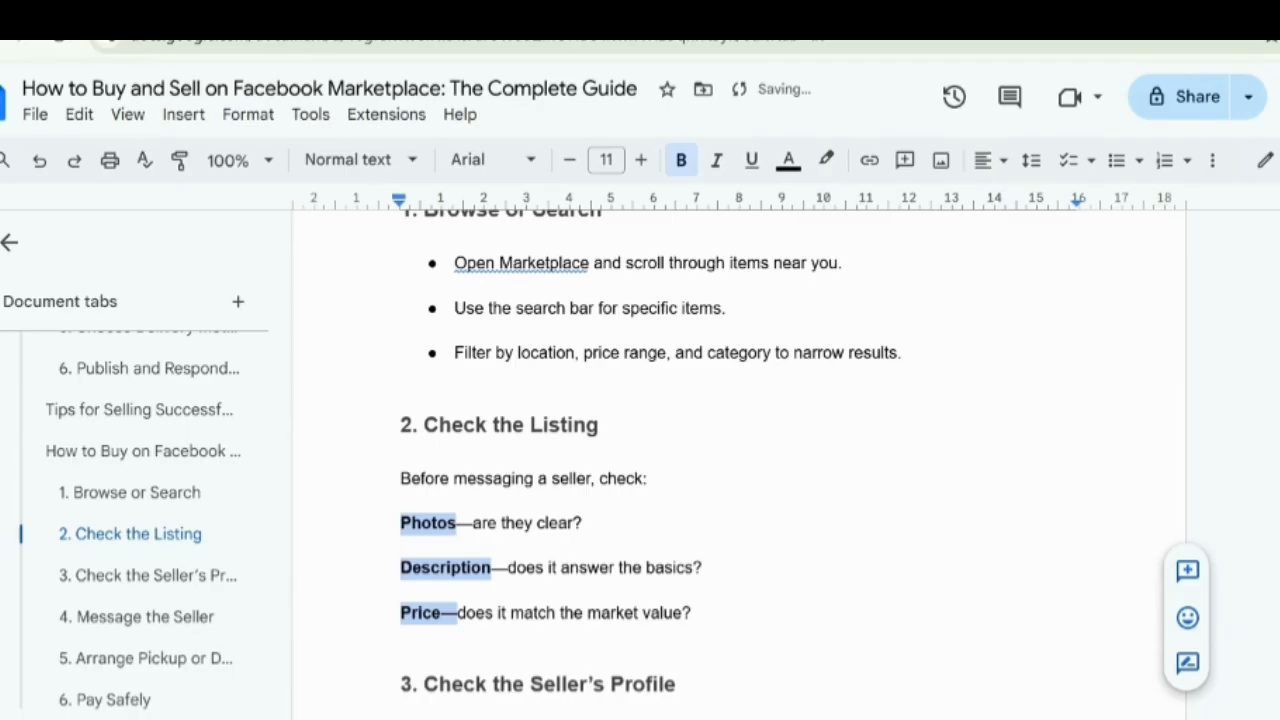
left_click(1165, 162)
Check the original article in ChatGPT, and back in Google Docs bullet the three questions under "3. Check the Seller's Profile"
left_click(420, 12)
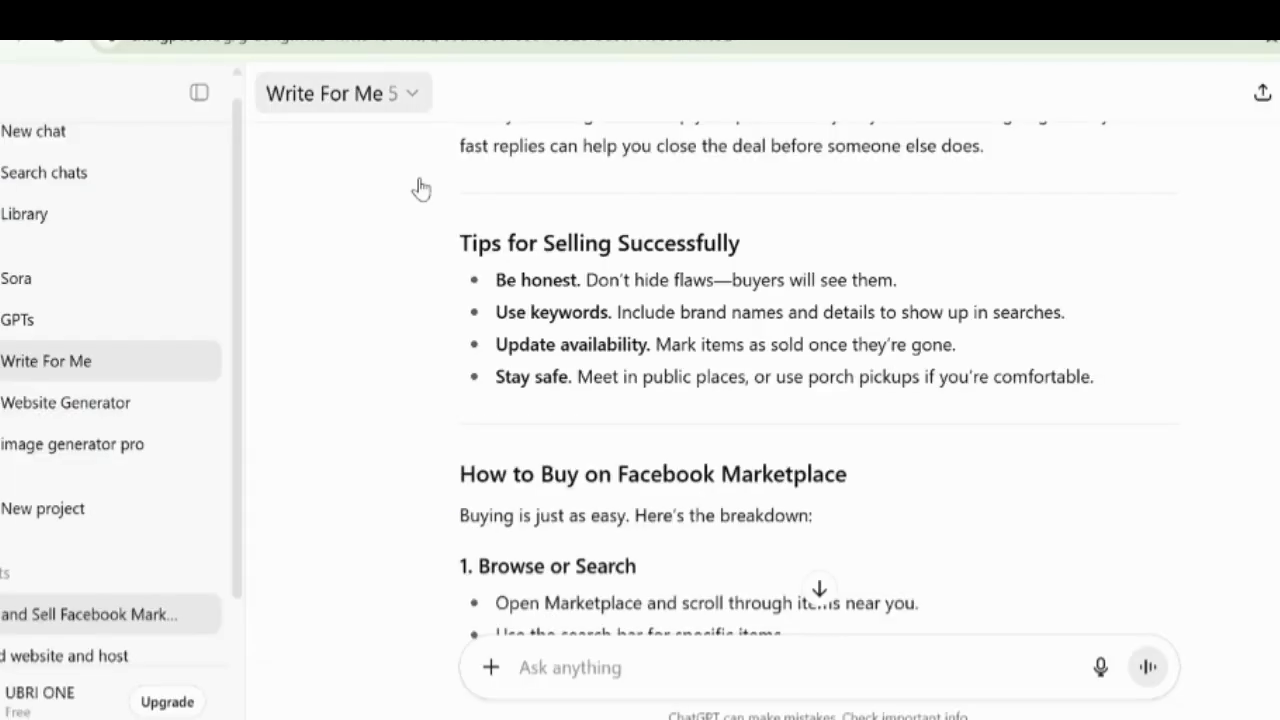
scroll(549, 500, "down", 2)
scroll(576, 397, "down", 2)
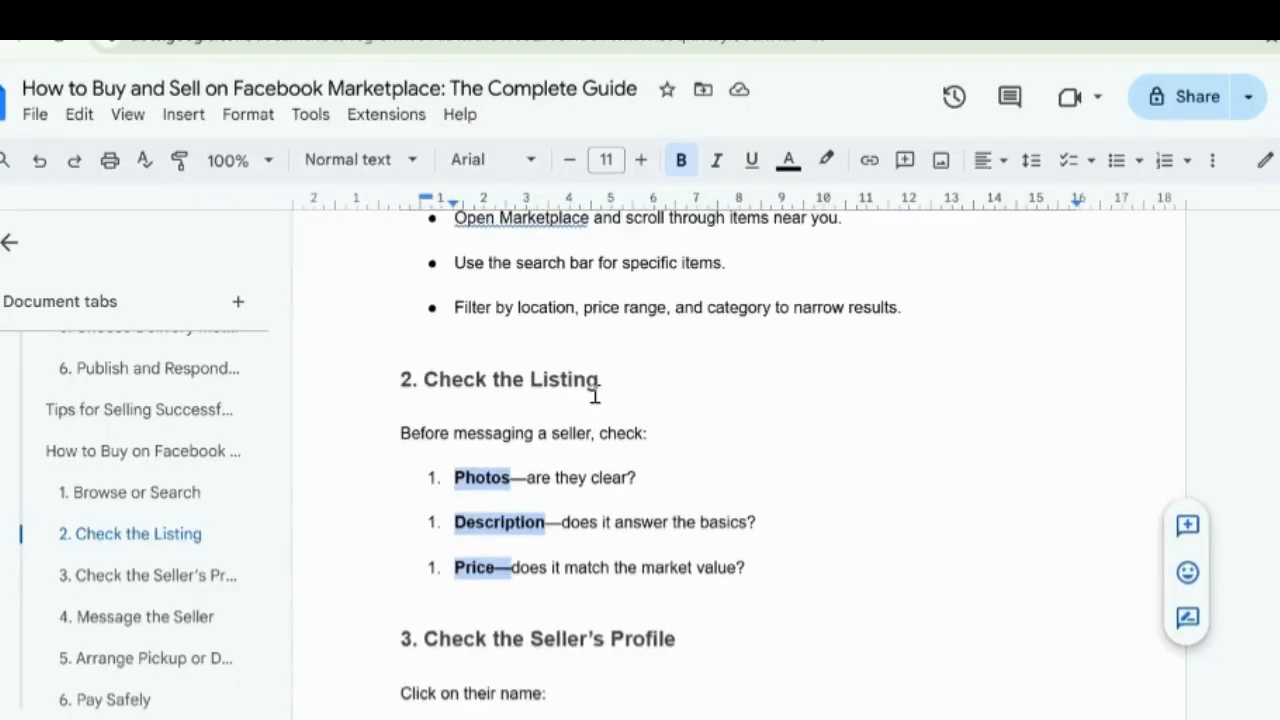
scroll(592, 396, "down", 3)
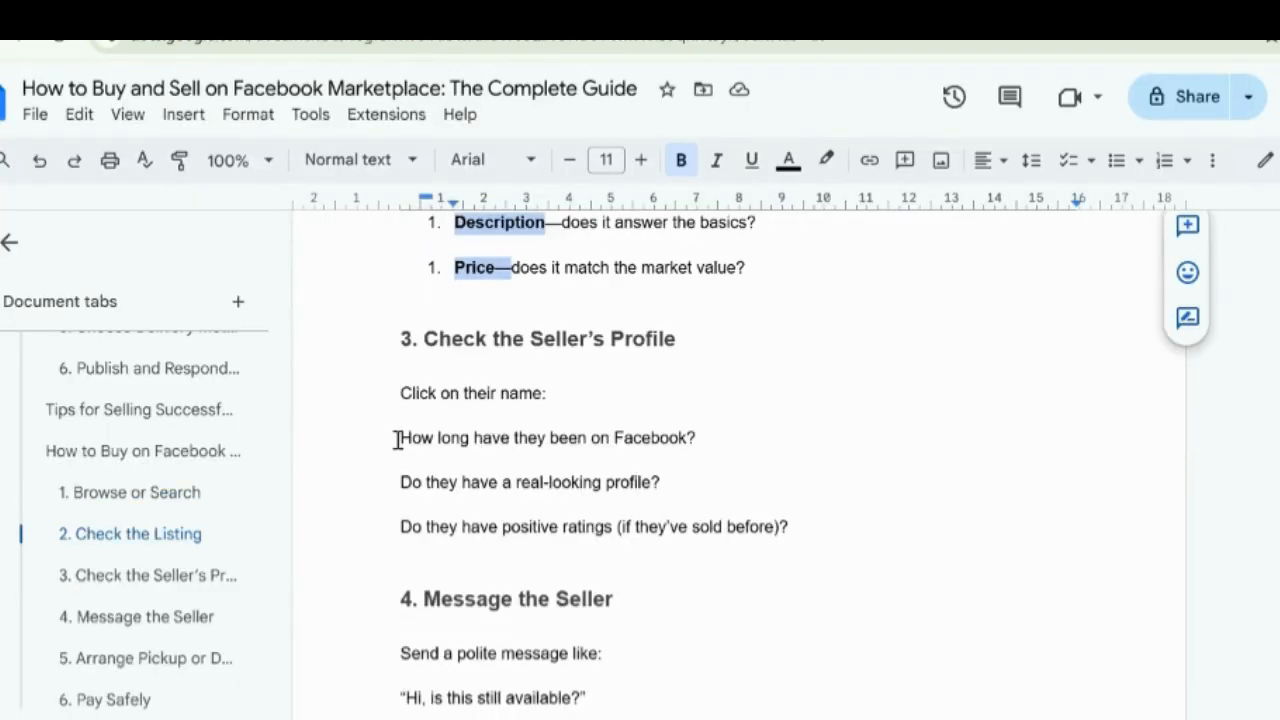
left_click_drag(398, 440, 447, 532)
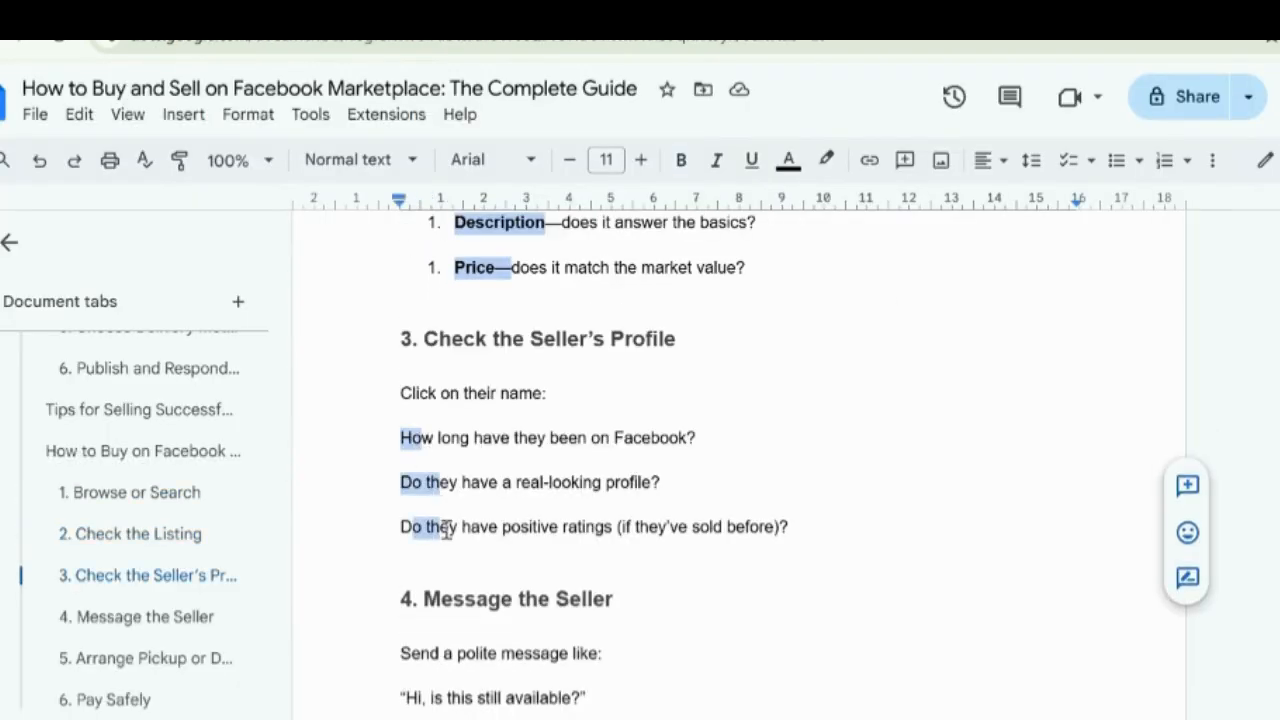
left_click(1118, 163)
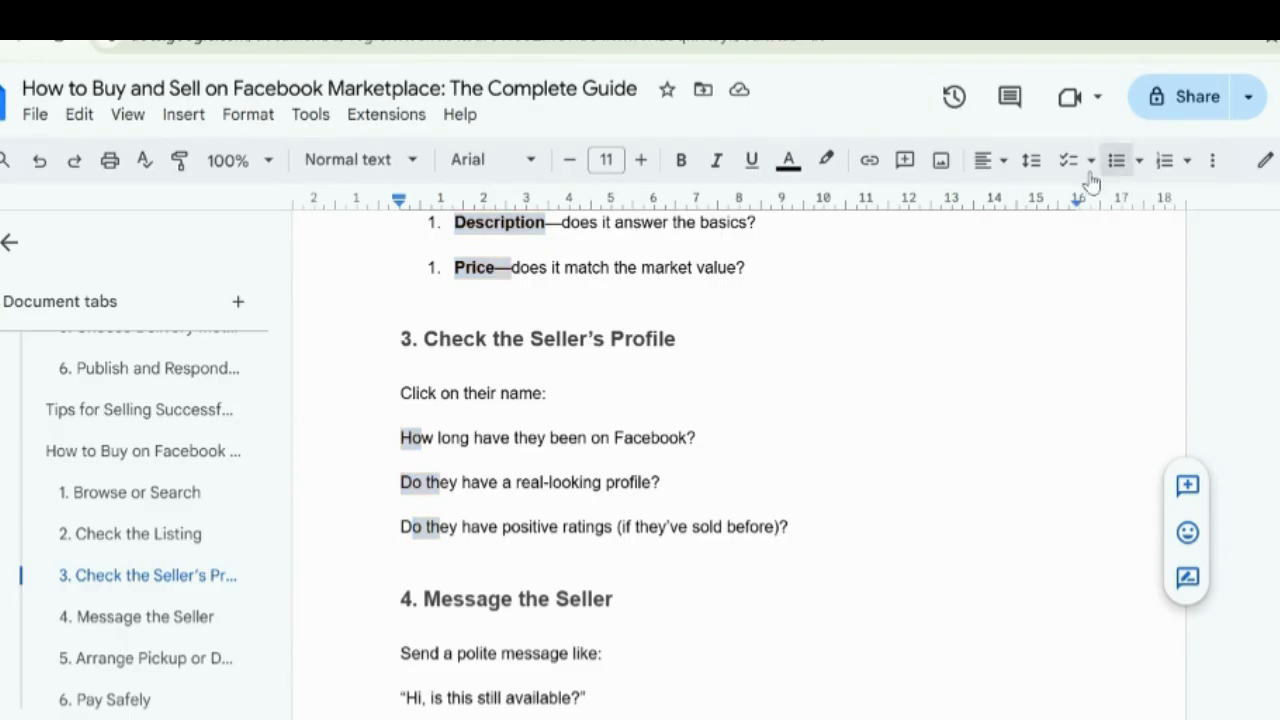
Following the ChatGPT original, italicize "is", "an" and "Would" in the three sample messages under "4. Message the Seller" and bullet those lines
scroll(432, 482, "down", 2)
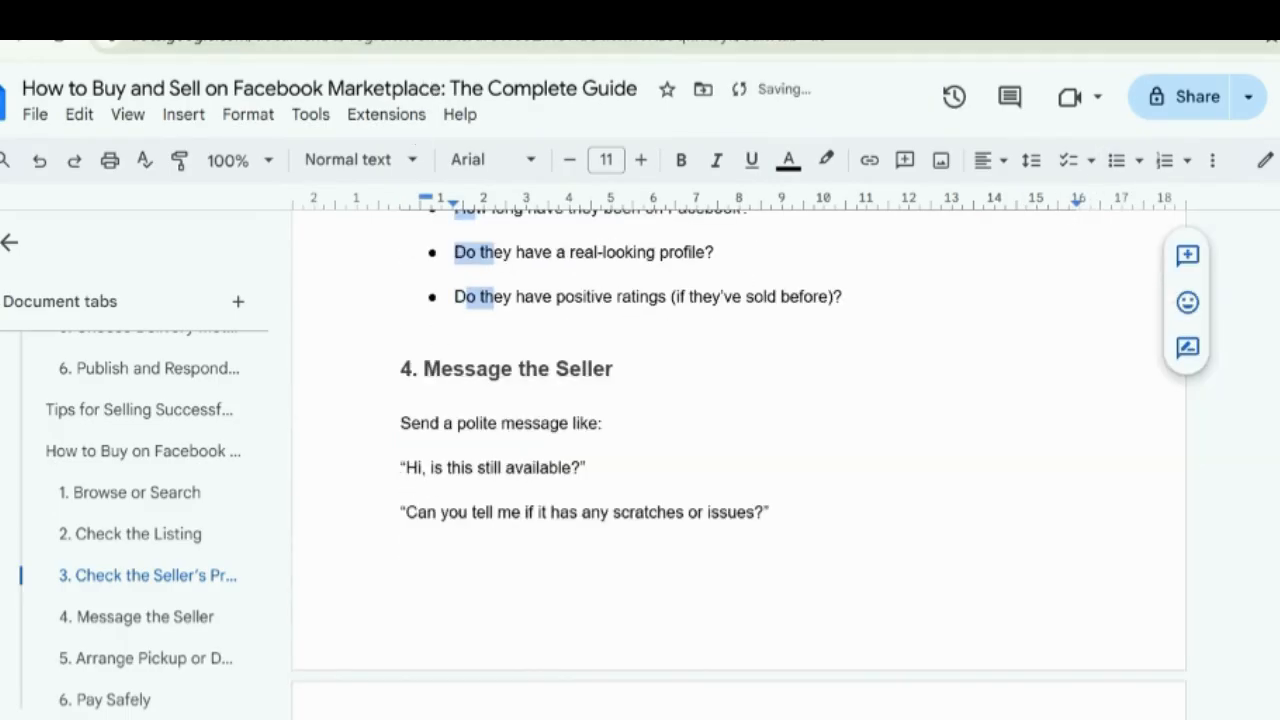
left_click(412, 12)
scroll(530, 410, "down", 3)
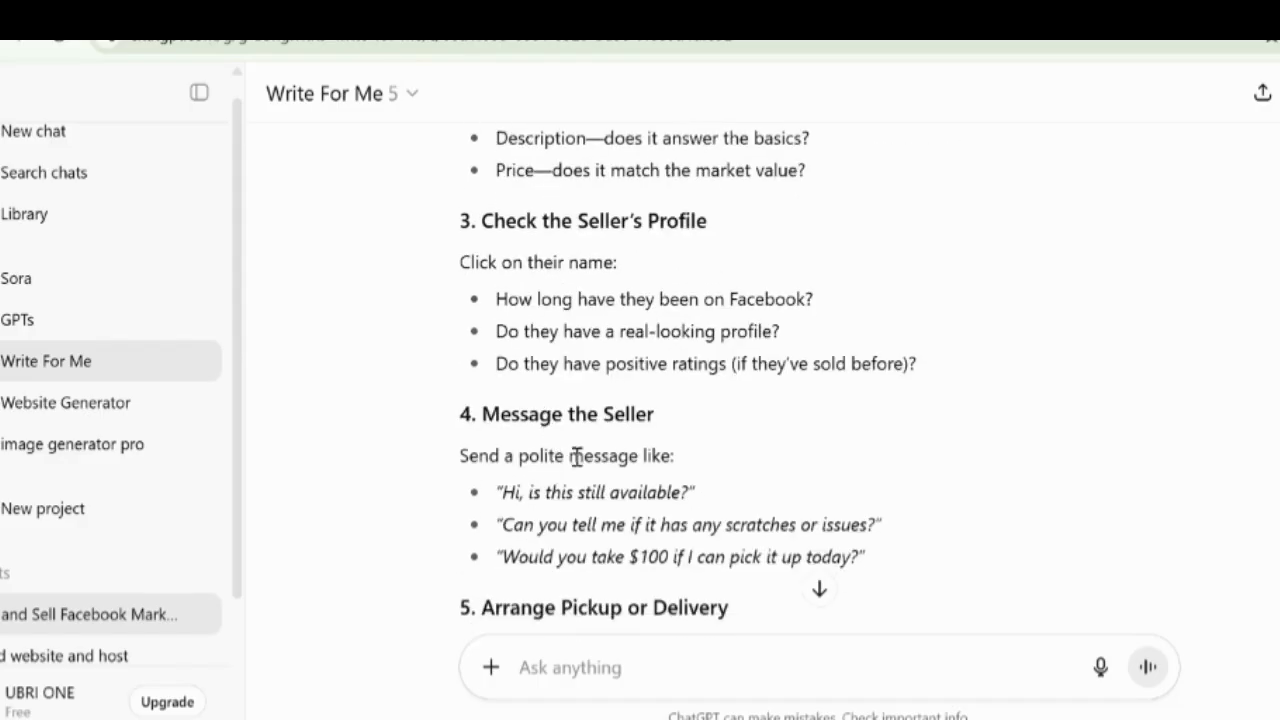
scroll(552, 460, "down", 2)
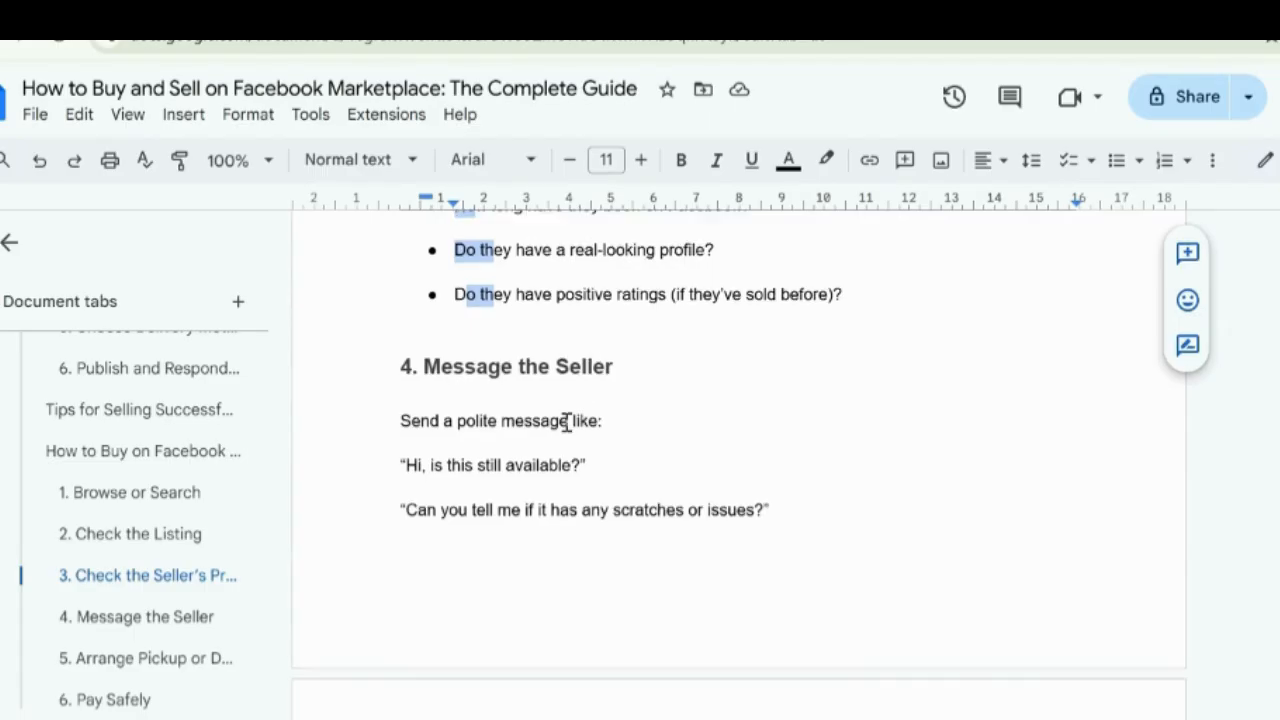
scroll(520, 400, "down", 1)
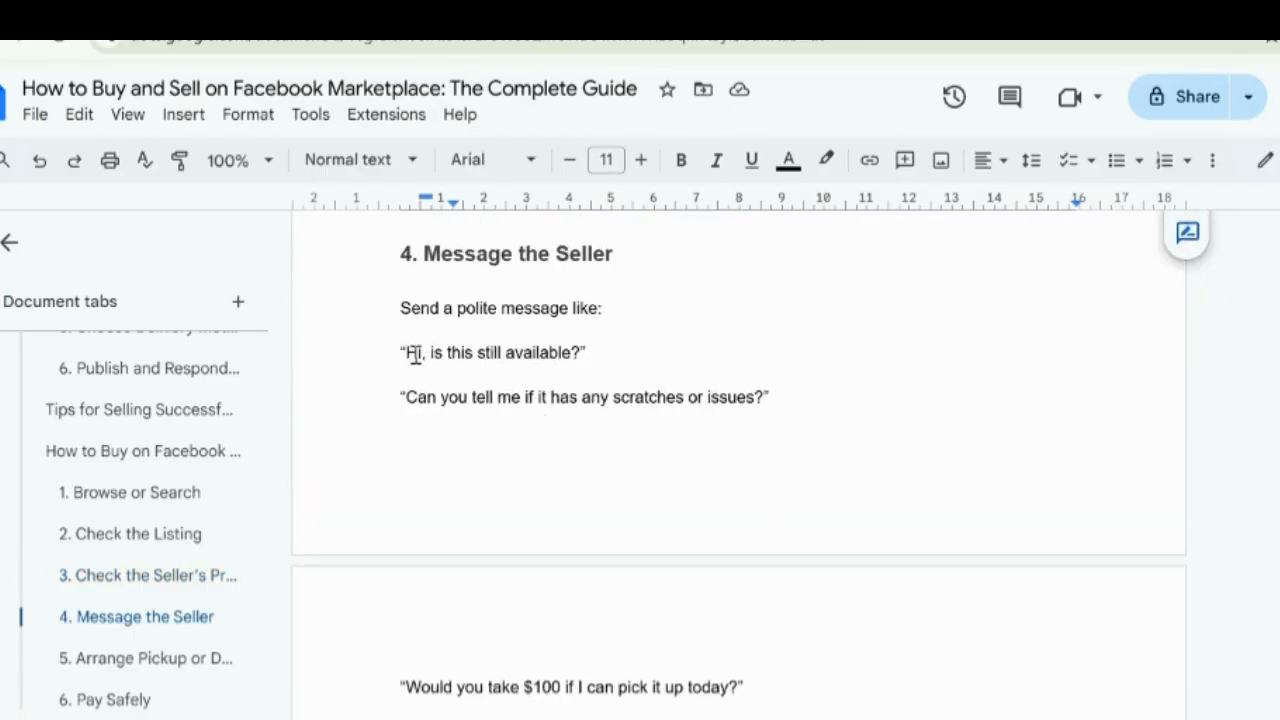
left_click_drag(429, 353, 445, 396)
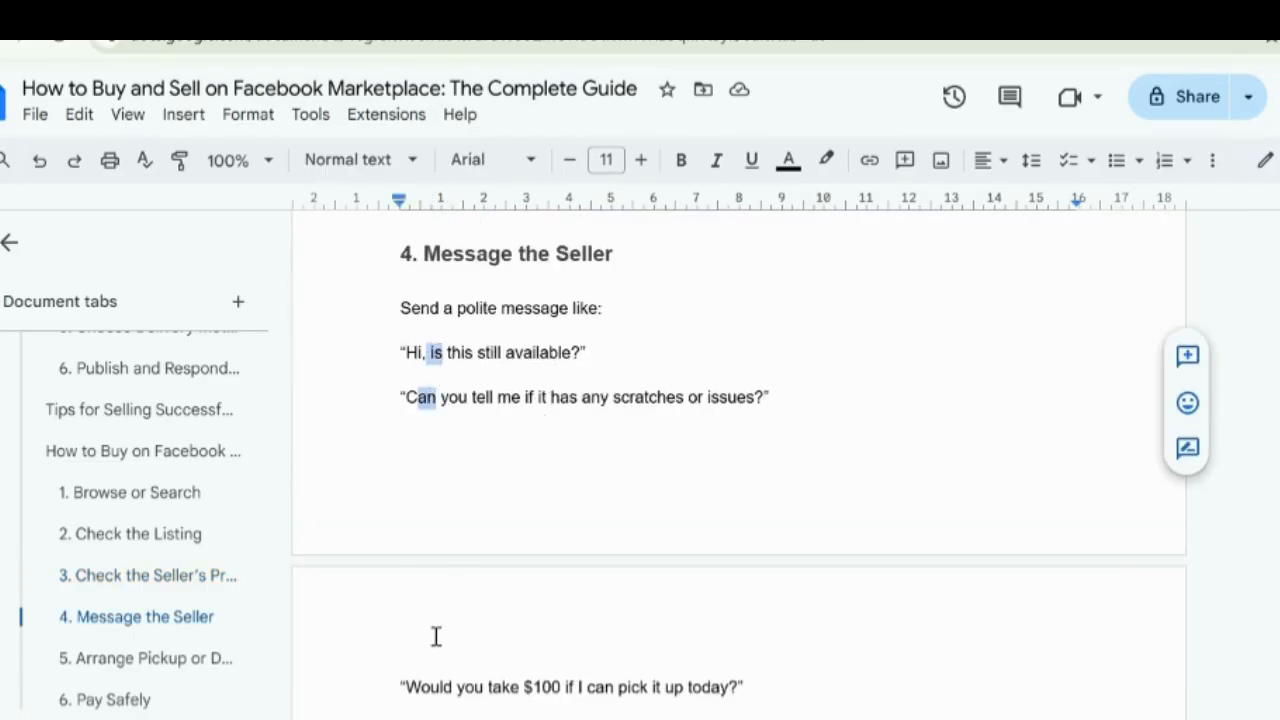
left_click_drag(407, 688, 450, 692)
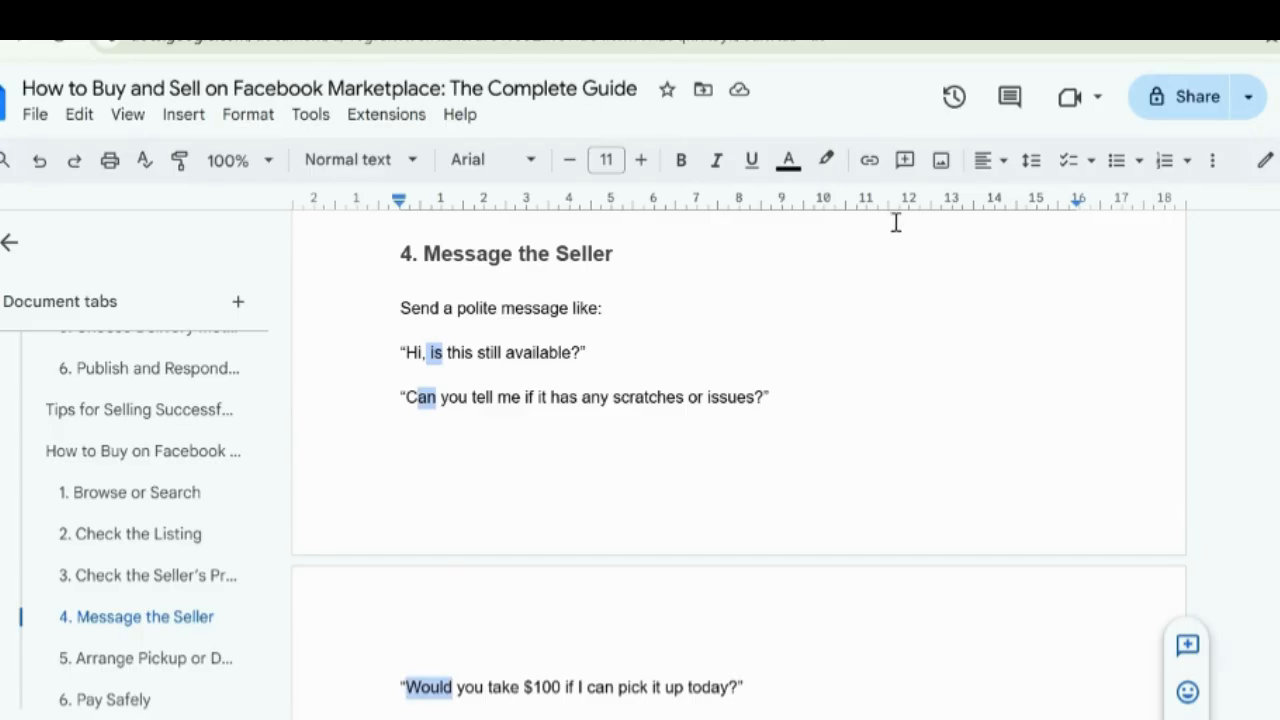
left_click(718, 166)
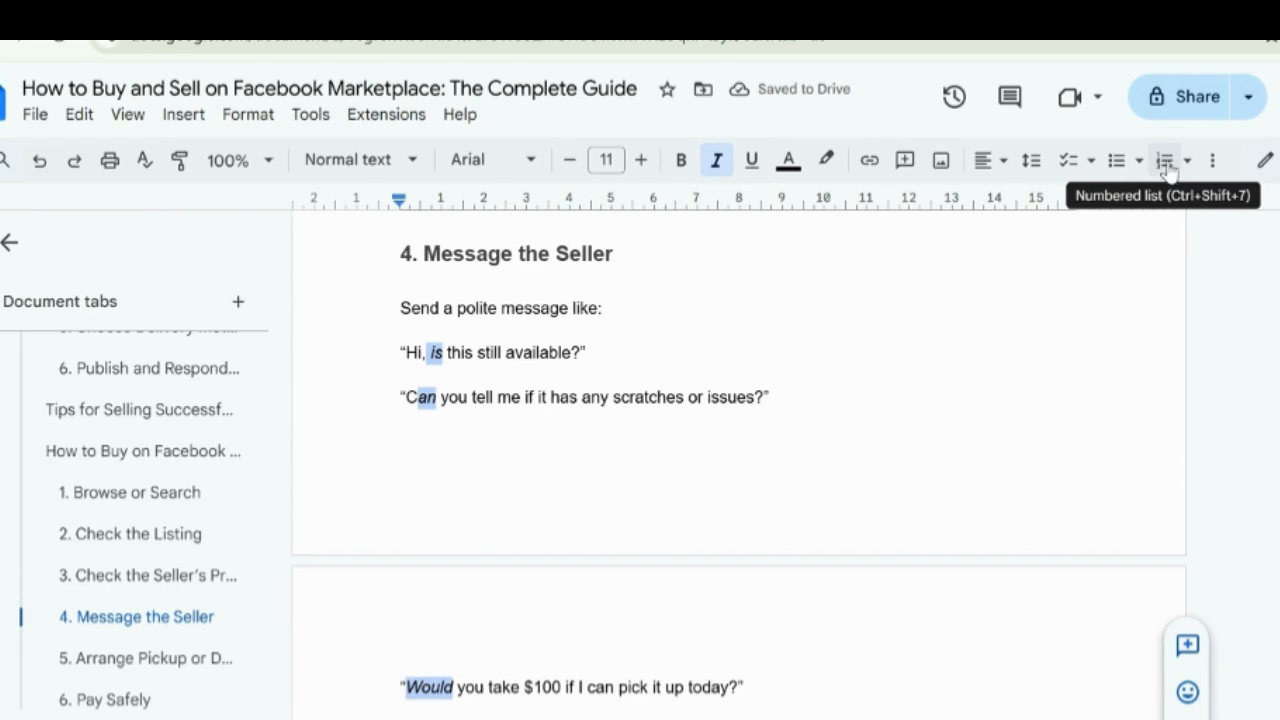
left_click(1117, 160)
Turn the three lines under "5. Arrange Pickup or Delivery" into a bulleted list
scroll(589, 406, "down", 5)
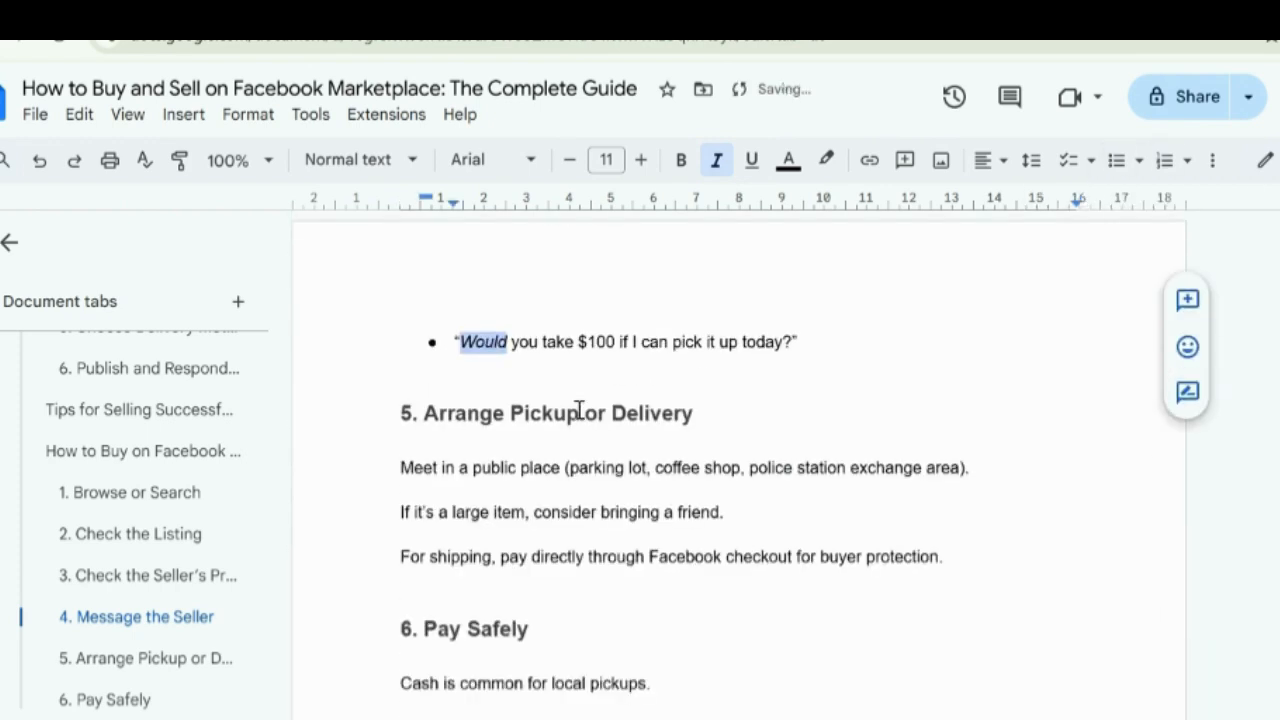
left_click_drag(403, 470, 435, 512)
left_click_drag(410, 557, 492, 557)
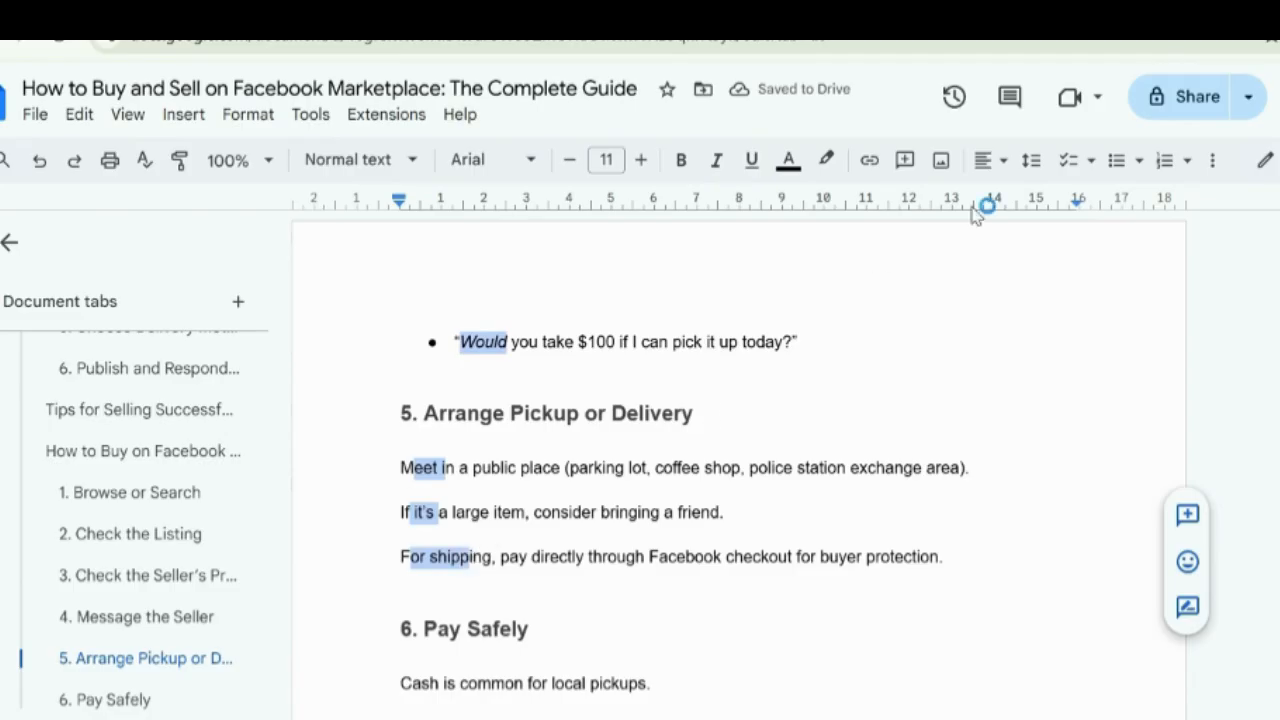
left_click(1117, 160)
scroll(465, 497, "down", 3)
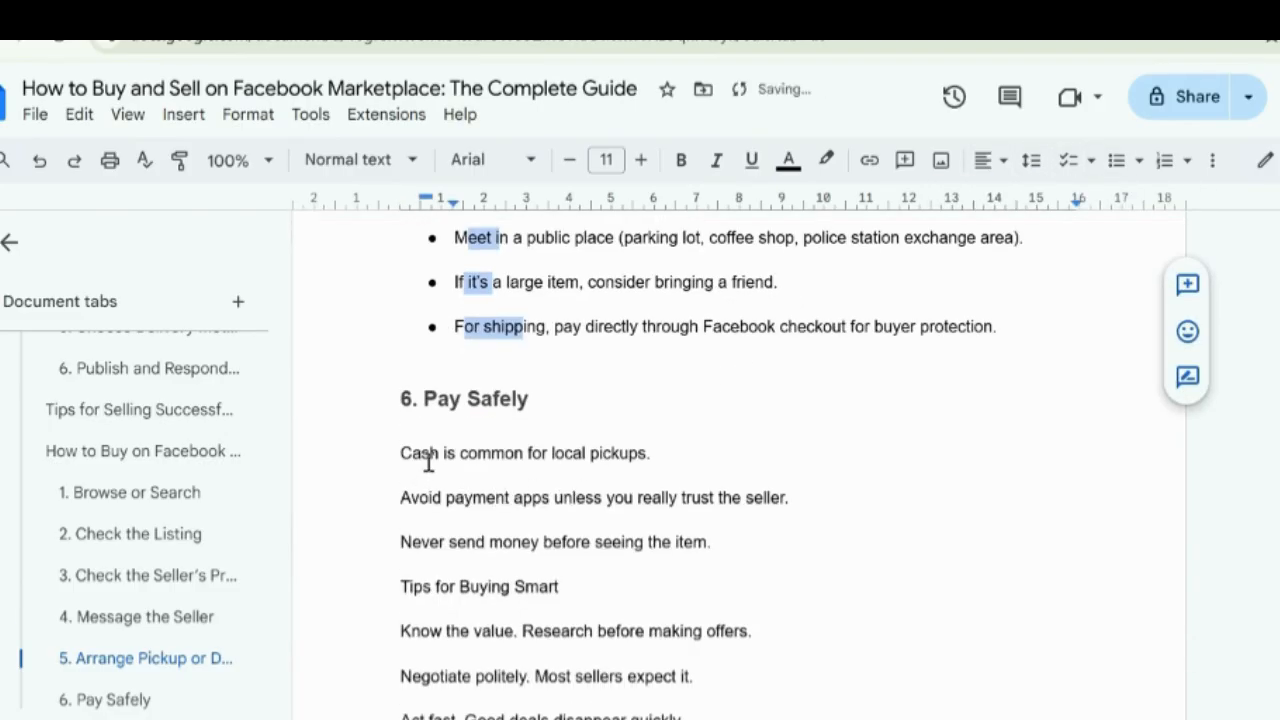
left_click_drag(453, 460, 430, 457)
left_click_drag(406, 511, 471, 543)
left_click(472, 496)
Turn the three payment lines under "6. Pay Safely" into a bulleted list
left_click_drag(457, 455, 472, 503)
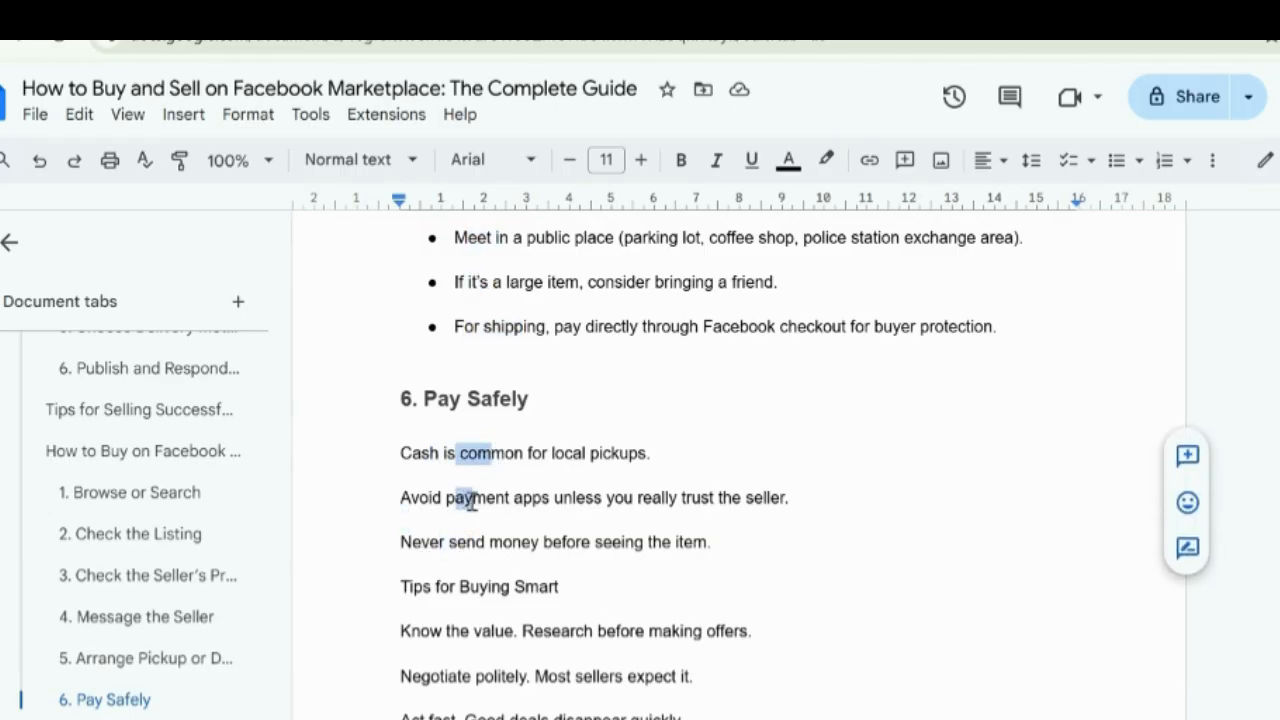
left_click_drag(421, 550, 455, 551)
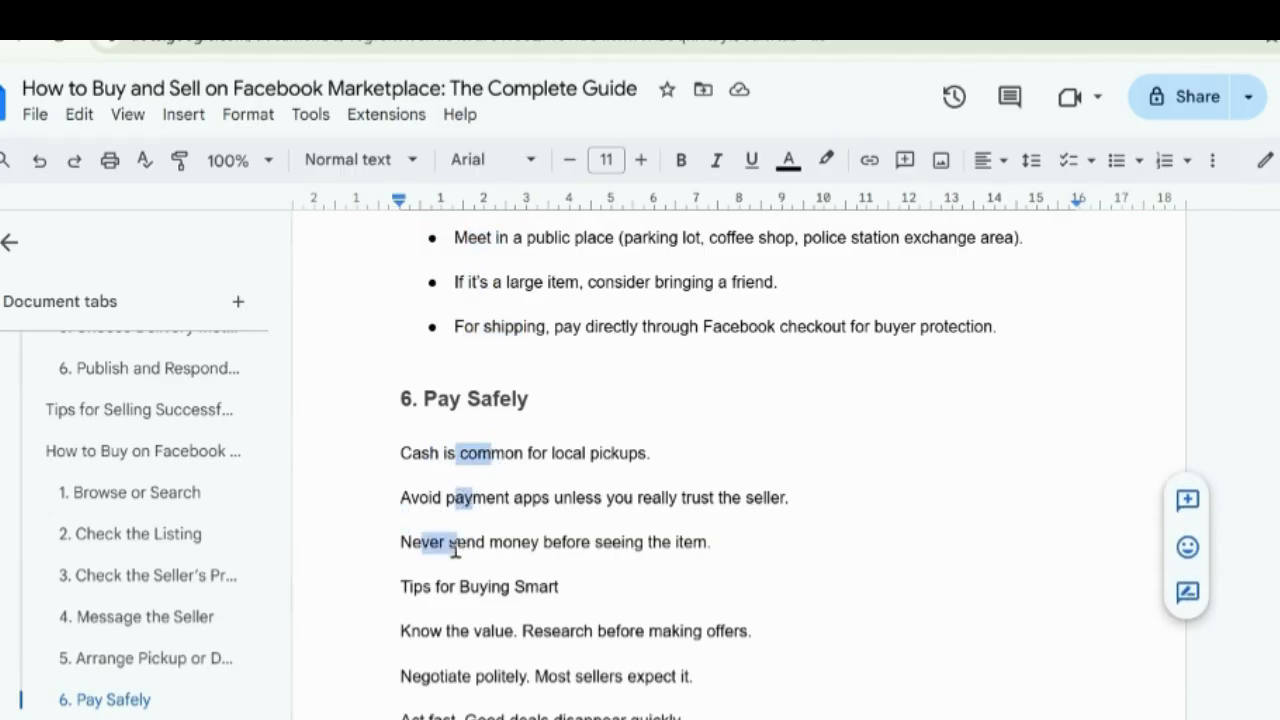
left_click(1117, 160)
Apply the Heading 2 style to the line "Tips for Buying Smart"
scroll(606, 514, "down", 2)
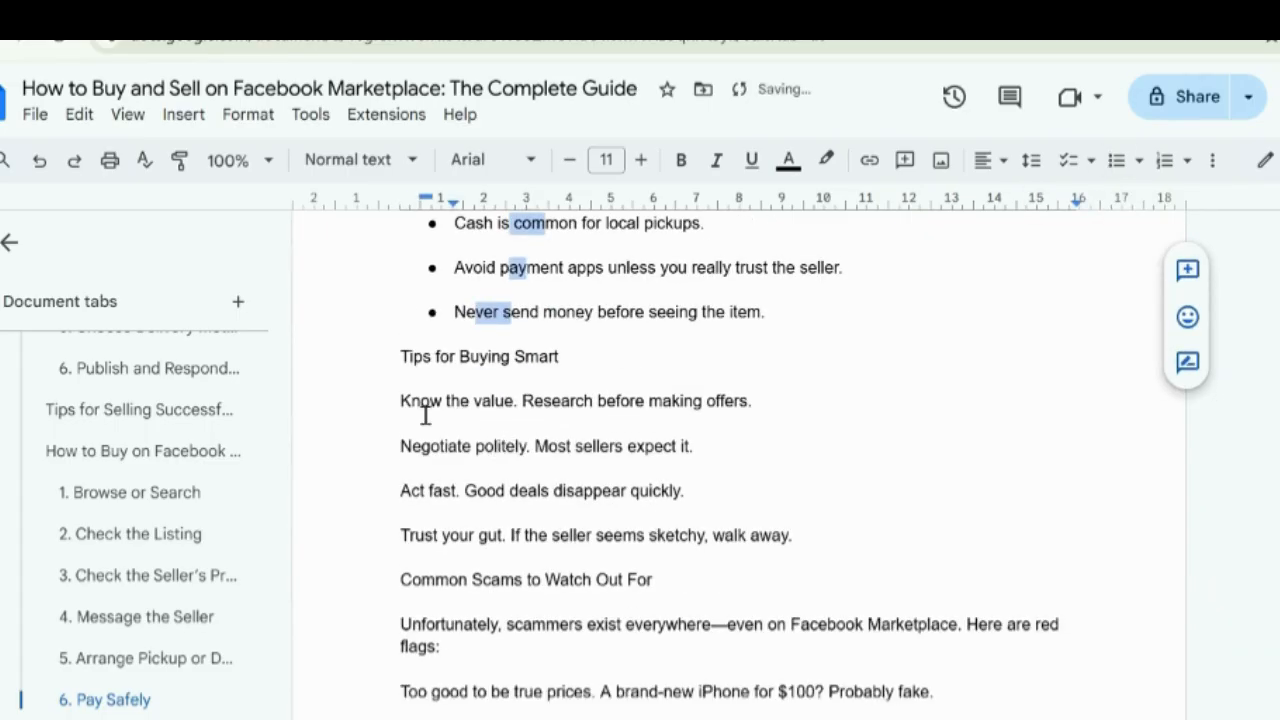
left_click(396, 356)
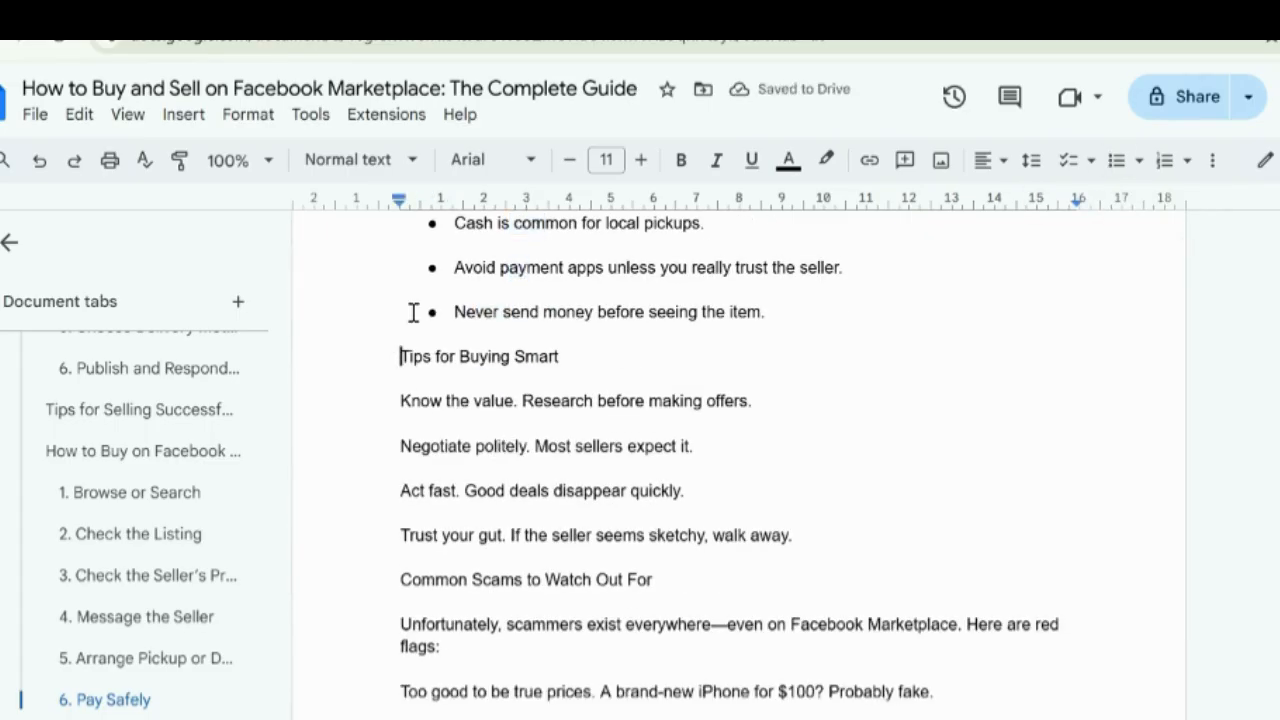
left_click(354, 166)
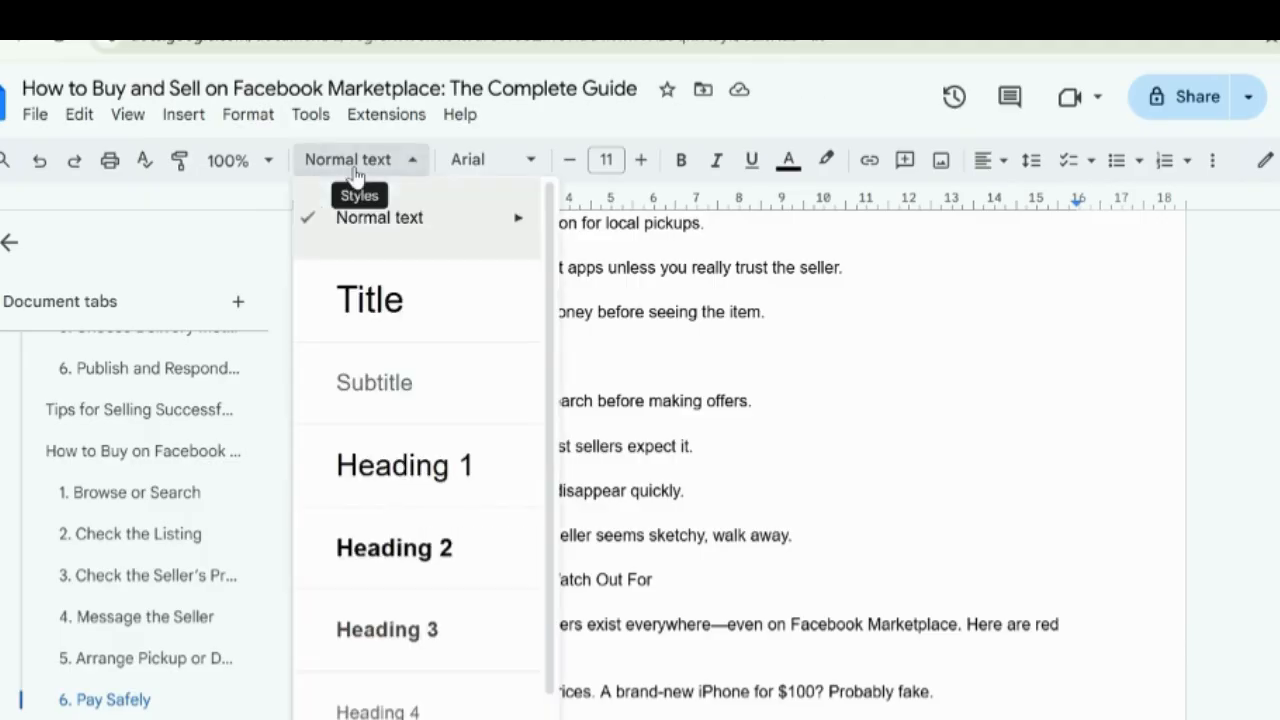
mouse_move(354, 563)
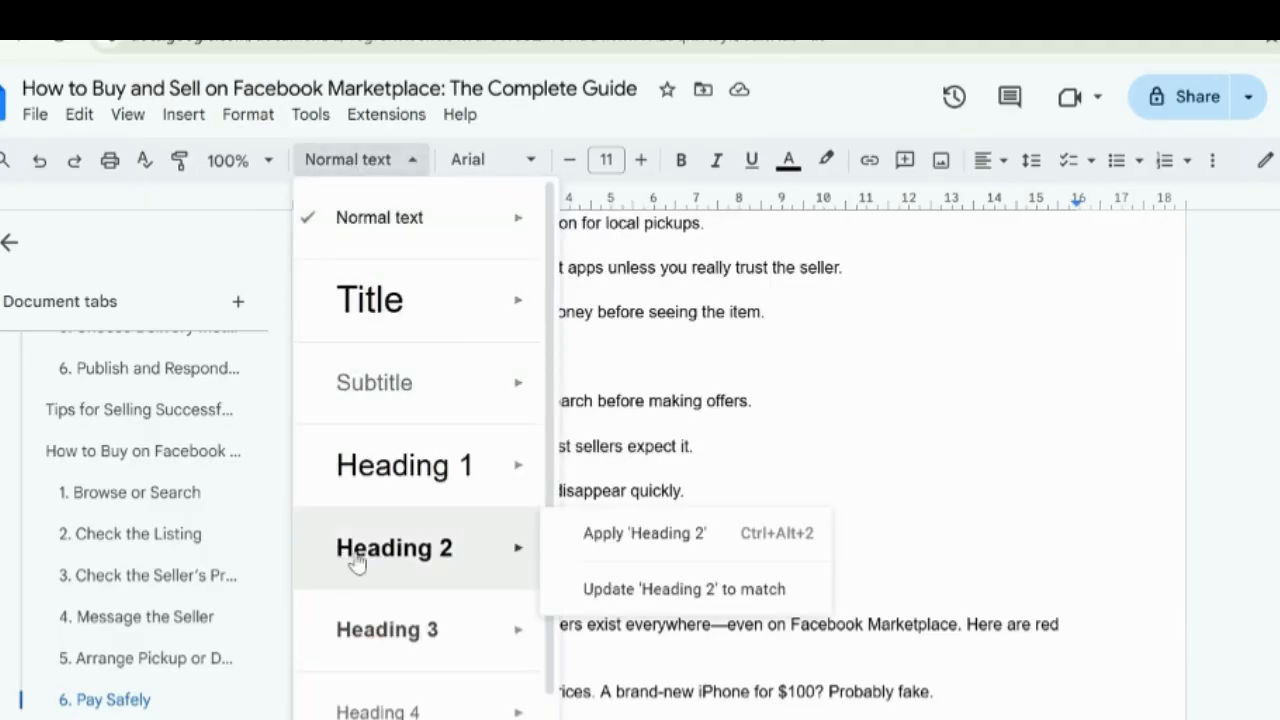
left_click(664, 535)
scroll(486, 451, "down", 1)
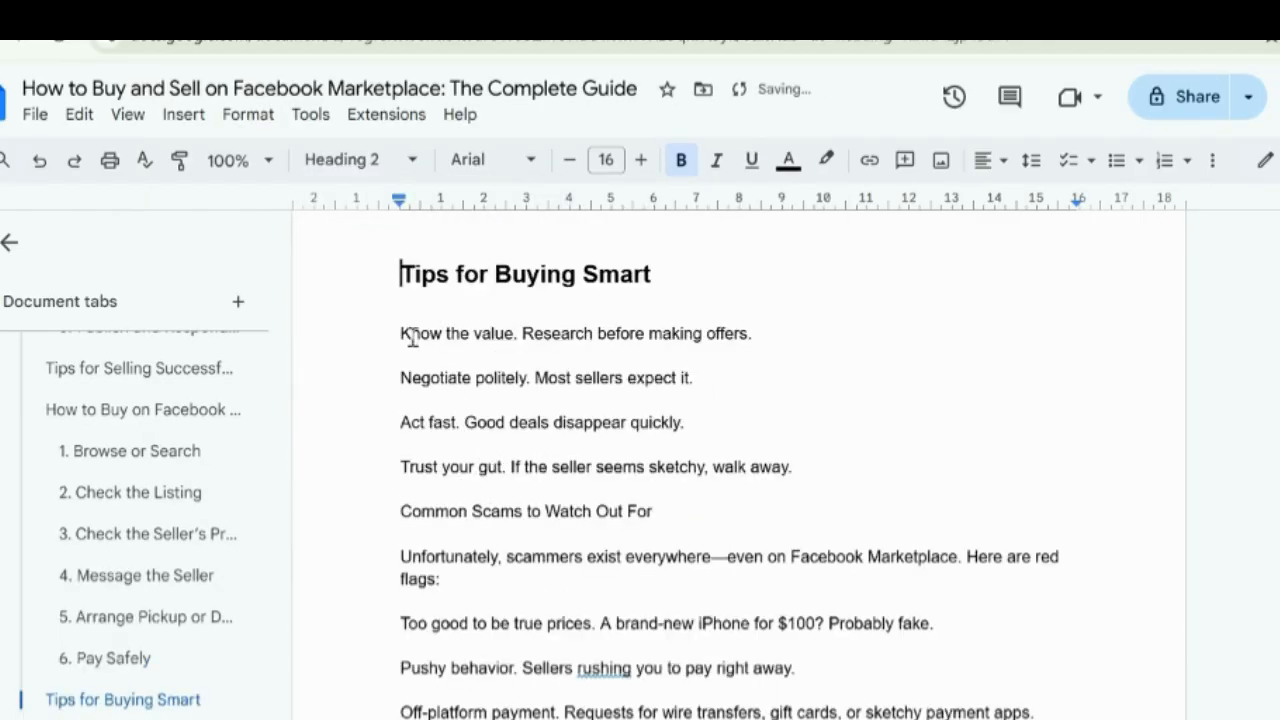
Switch to ChatGPT, examine the original article's formatting from "Tips for Buying Smart" through "Final Thoughts", and return to Google Docs
key("ctrl+Tab")
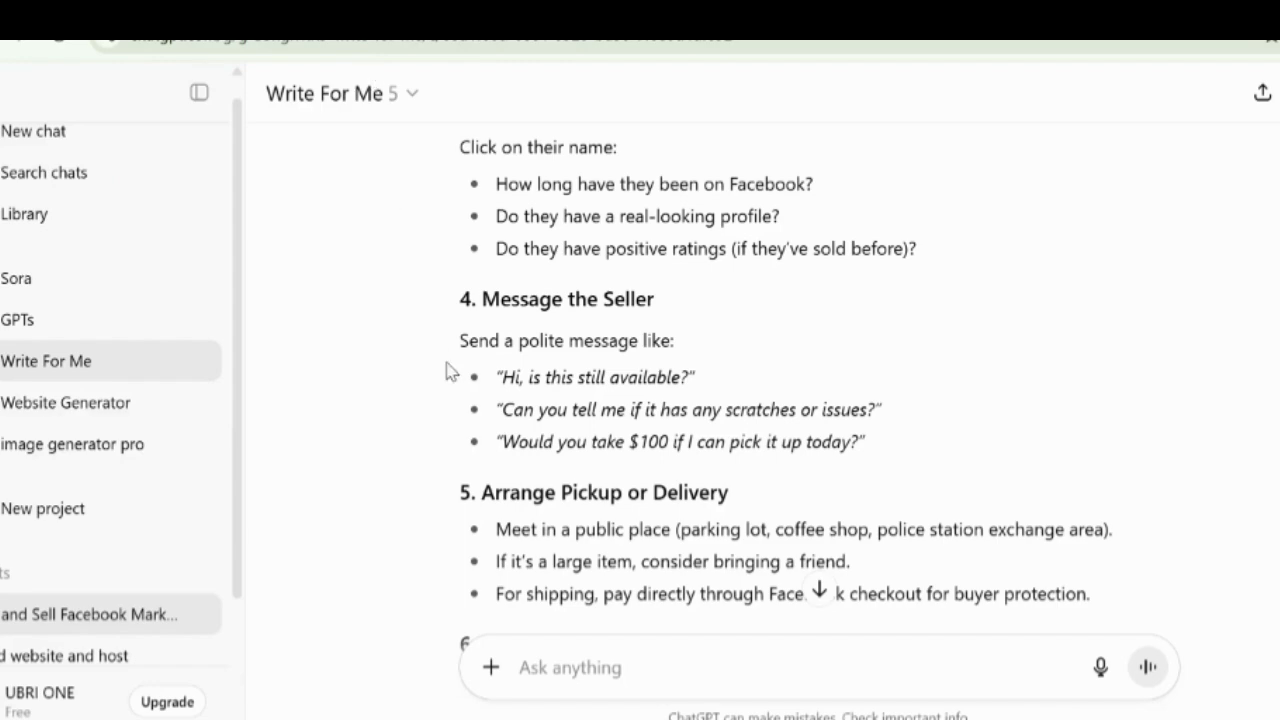
scroll(448, 372, "down", 6)
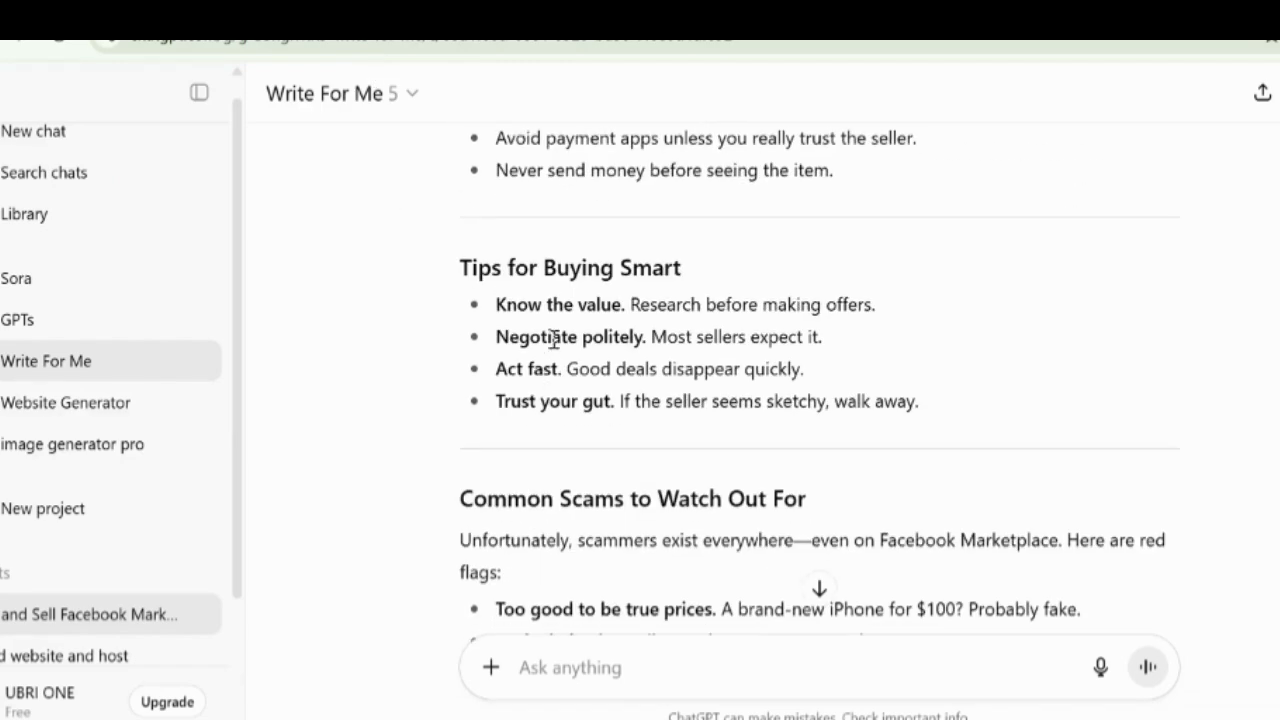
scroll(553, 340, "down", 7)
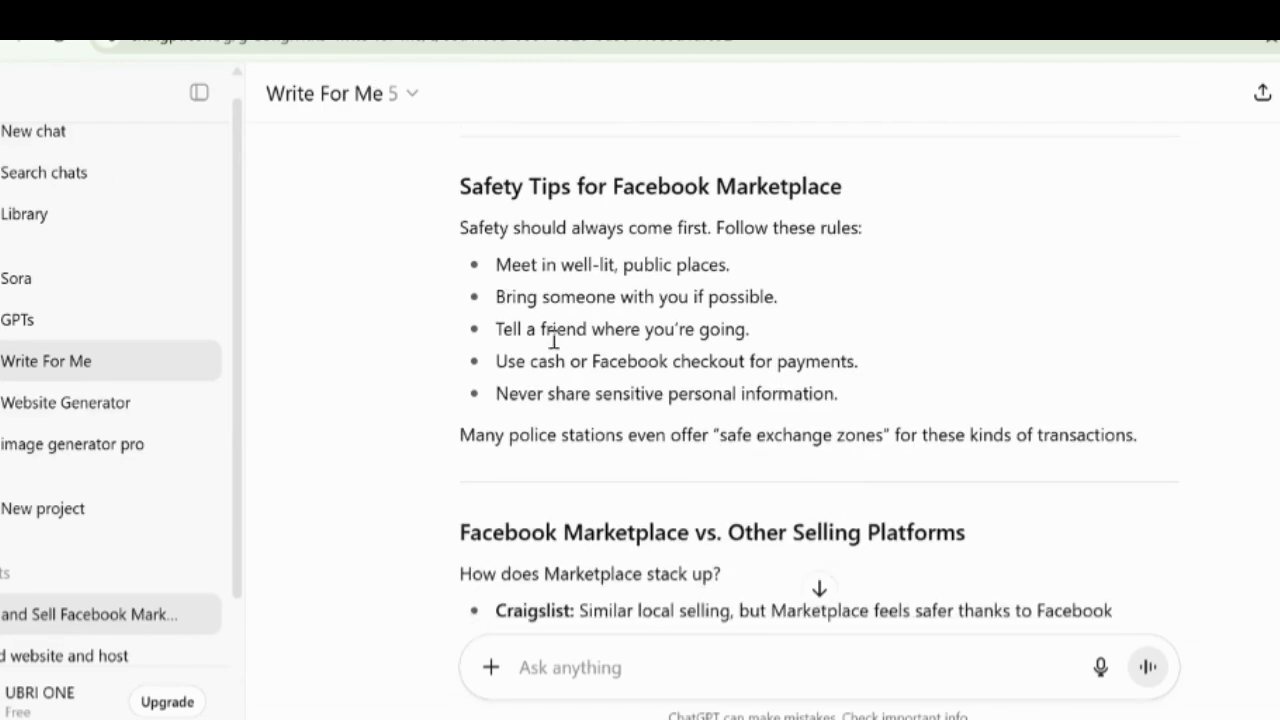
scroll(553, 340, "down", 5)
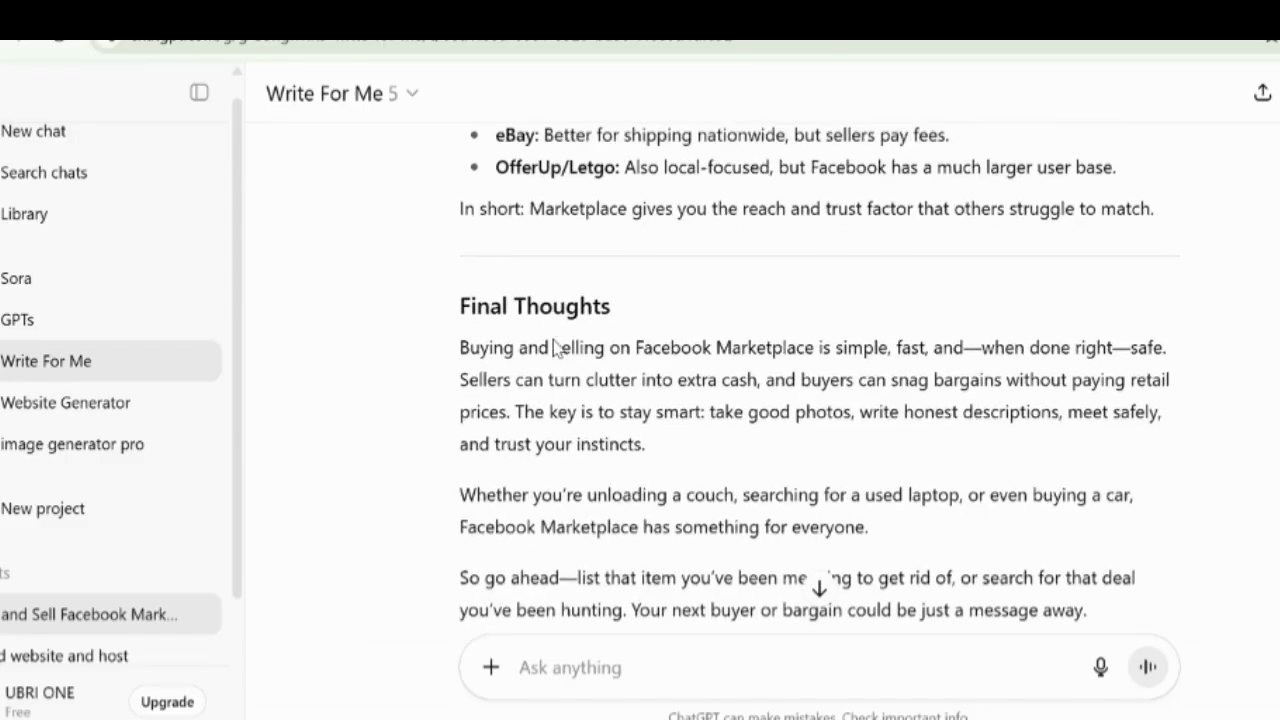
scroll(552, 340, "up", 6)
scroll(580, 332, "down", 6)
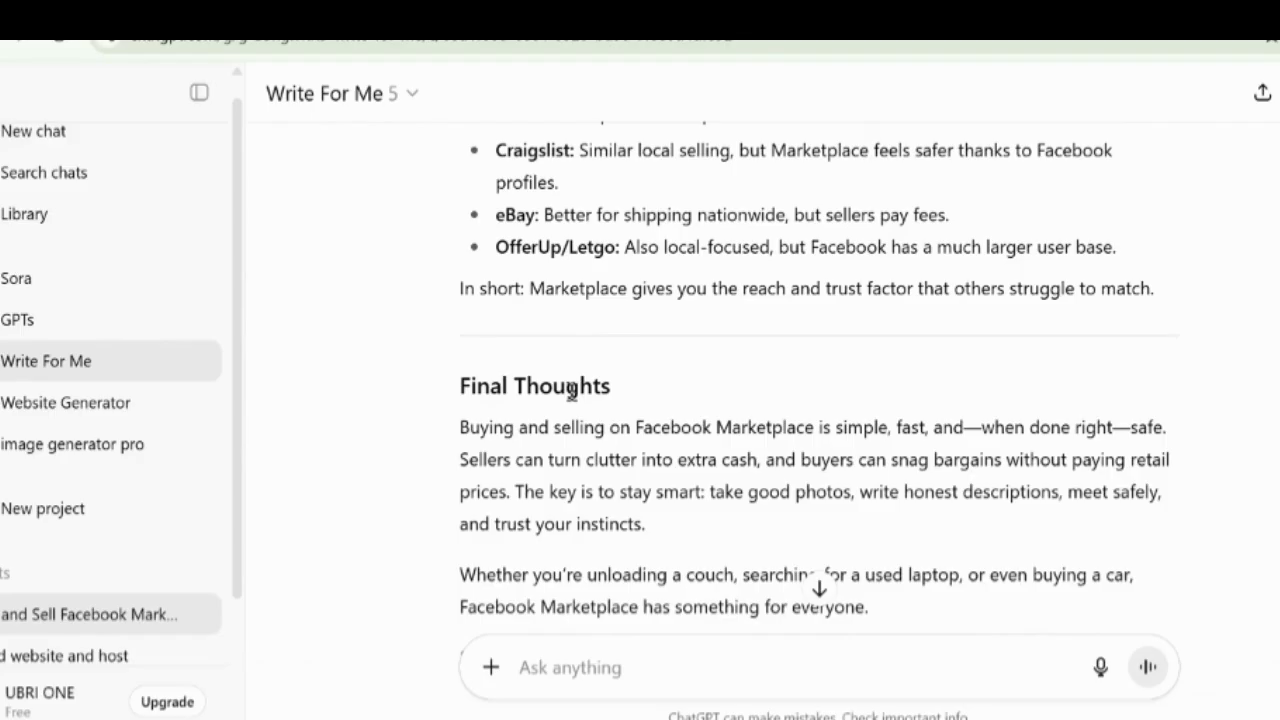
left_click(520, 14)
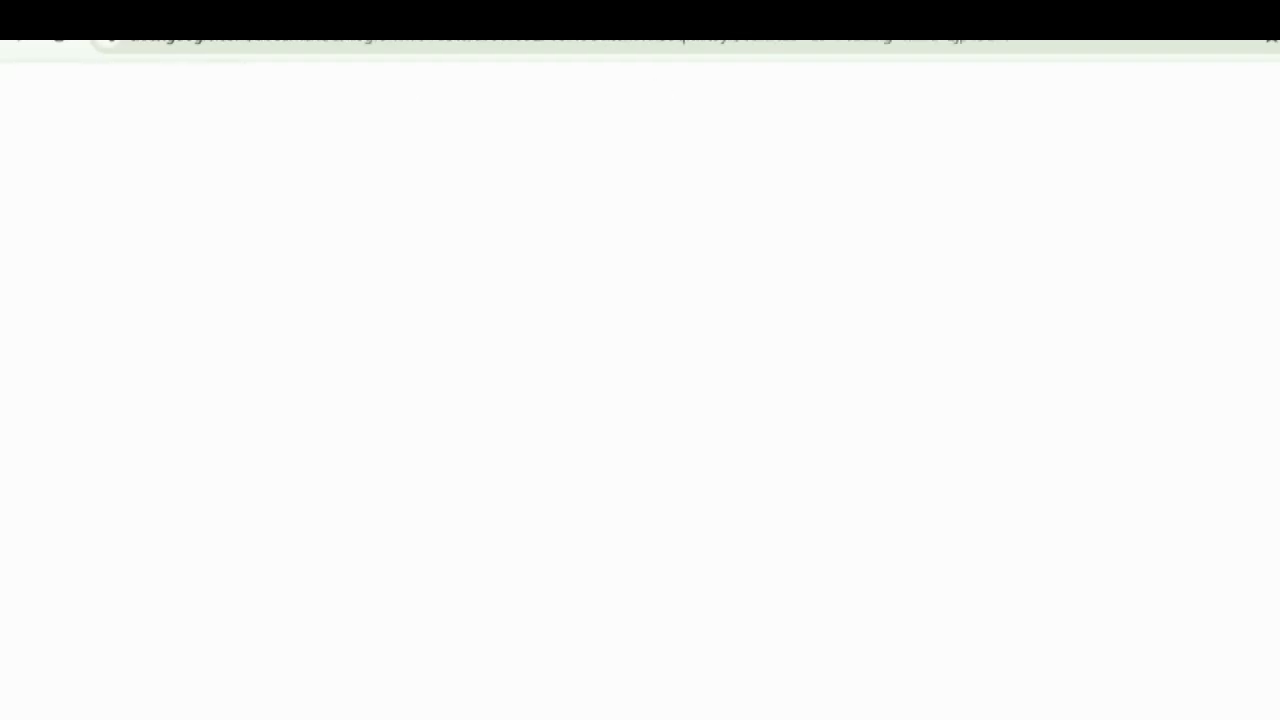
Replace the line "Final Thoughts" near the end of the article with "Conclusion"
scroll(557, 437, "down", 5)
scroll(558, 437, "down", 10)
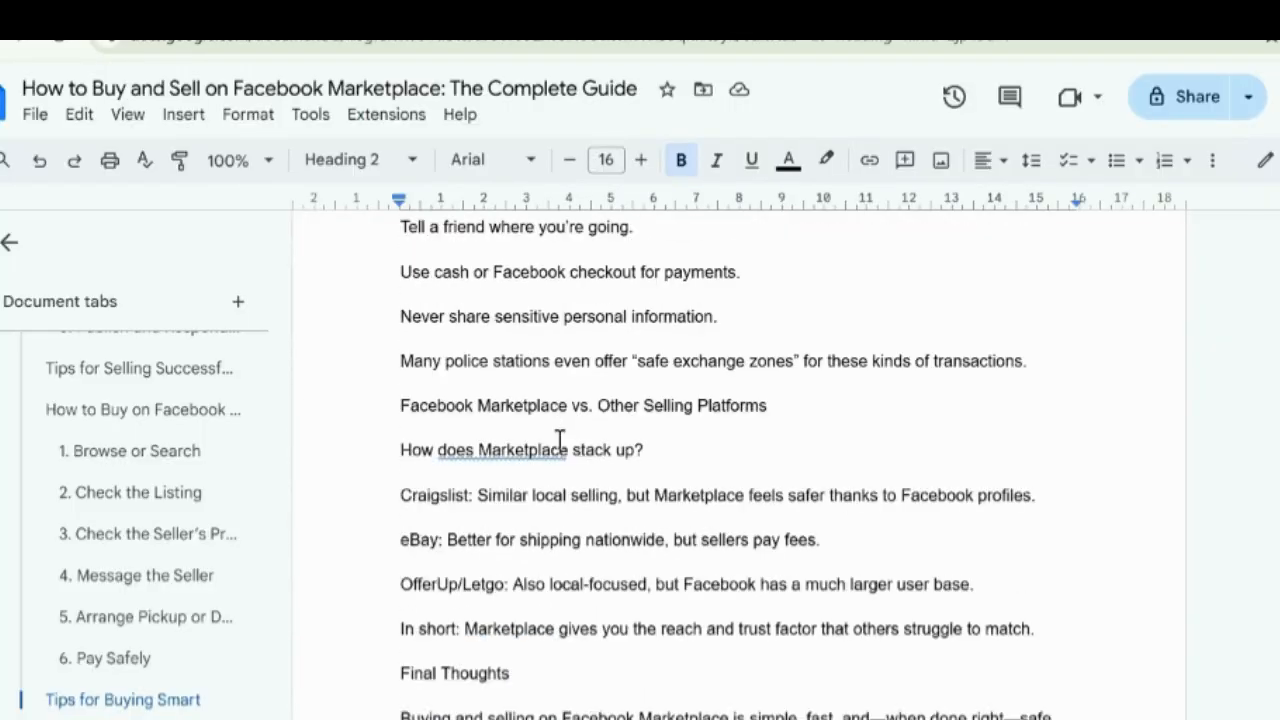
scroll(514, 414, "up", 2)
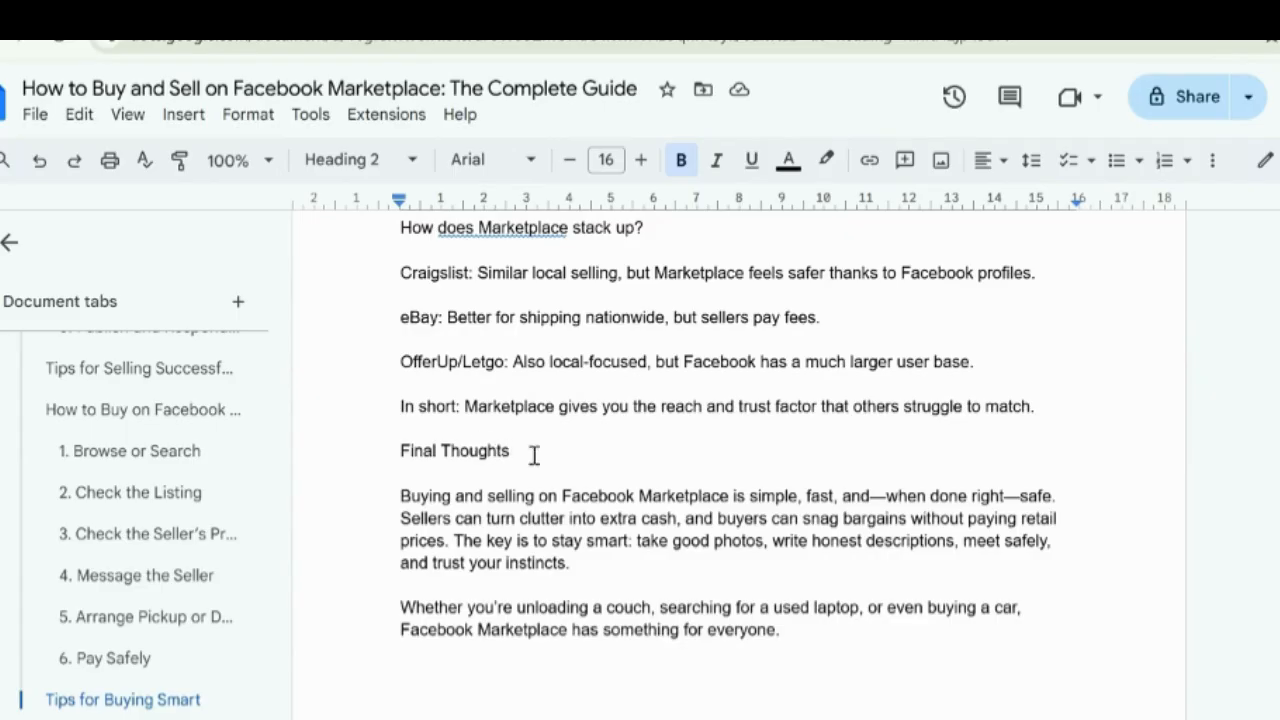
left_click_drag(535, 455, 398, 451)
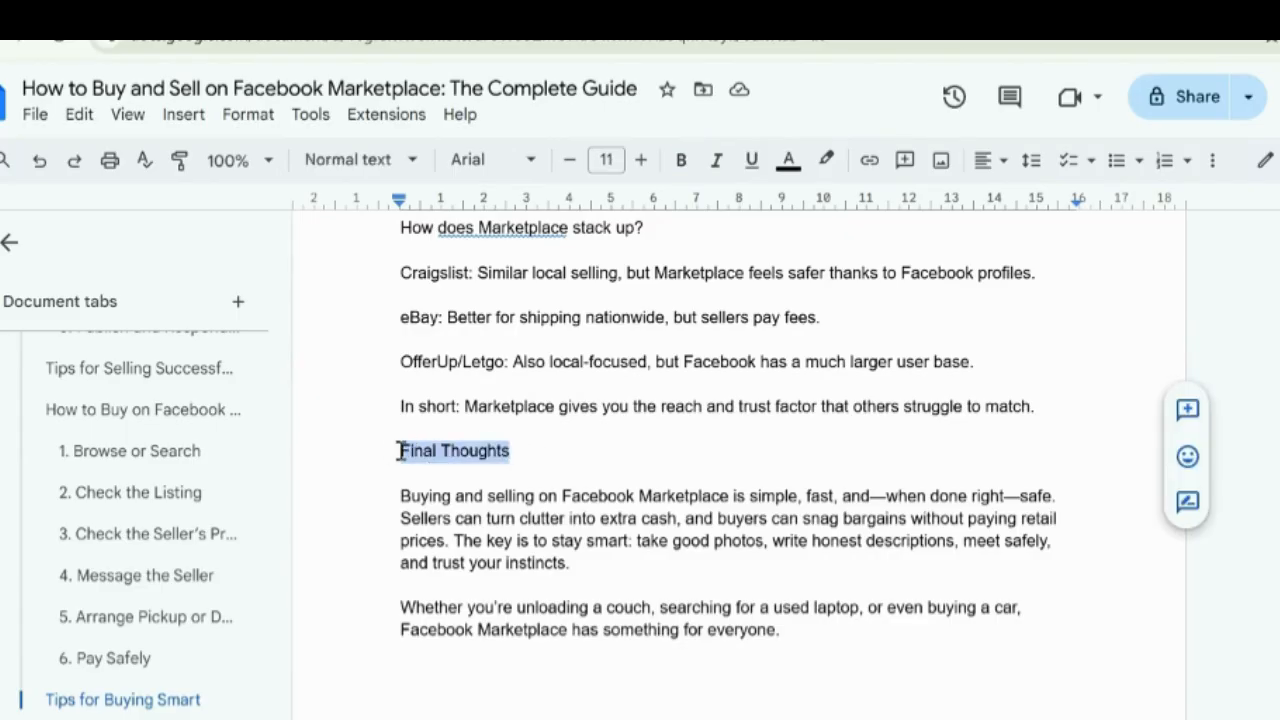
key("BackSpace")
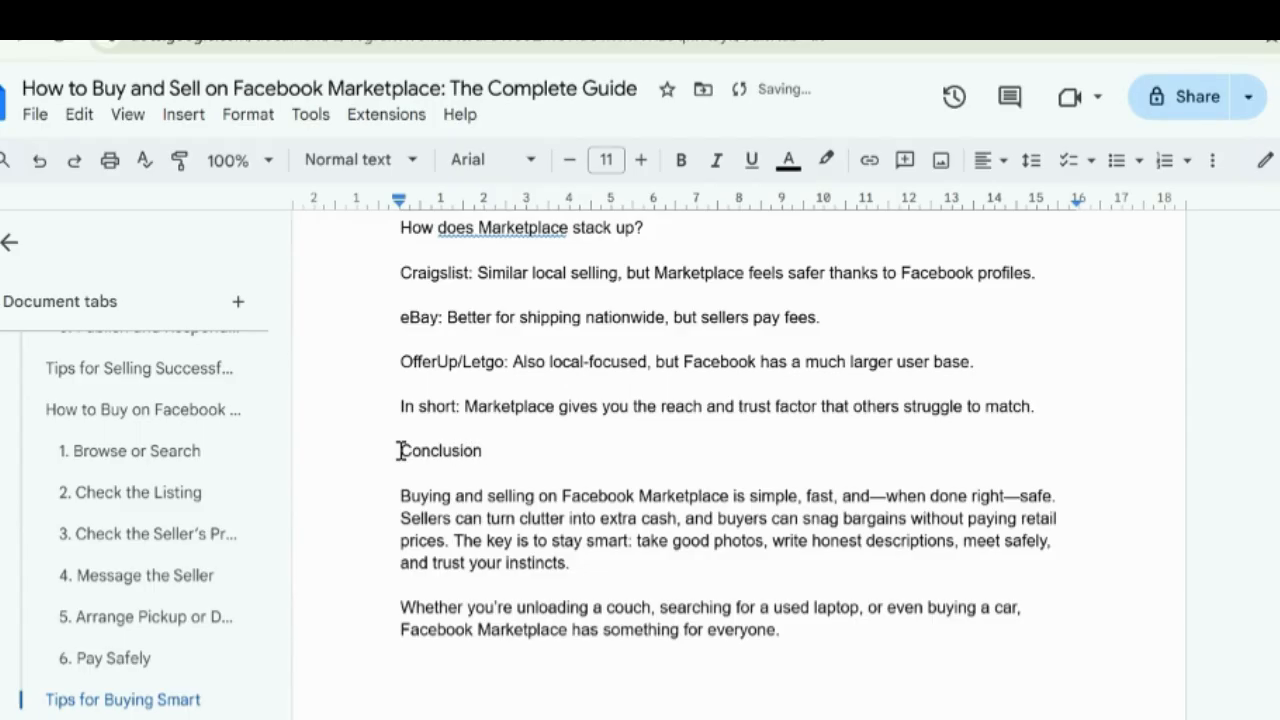
type("Conclusion")
Apply the Heading 2 style to "Conclusion" and remove the extra spacing around that heading
left_click(350, 160)
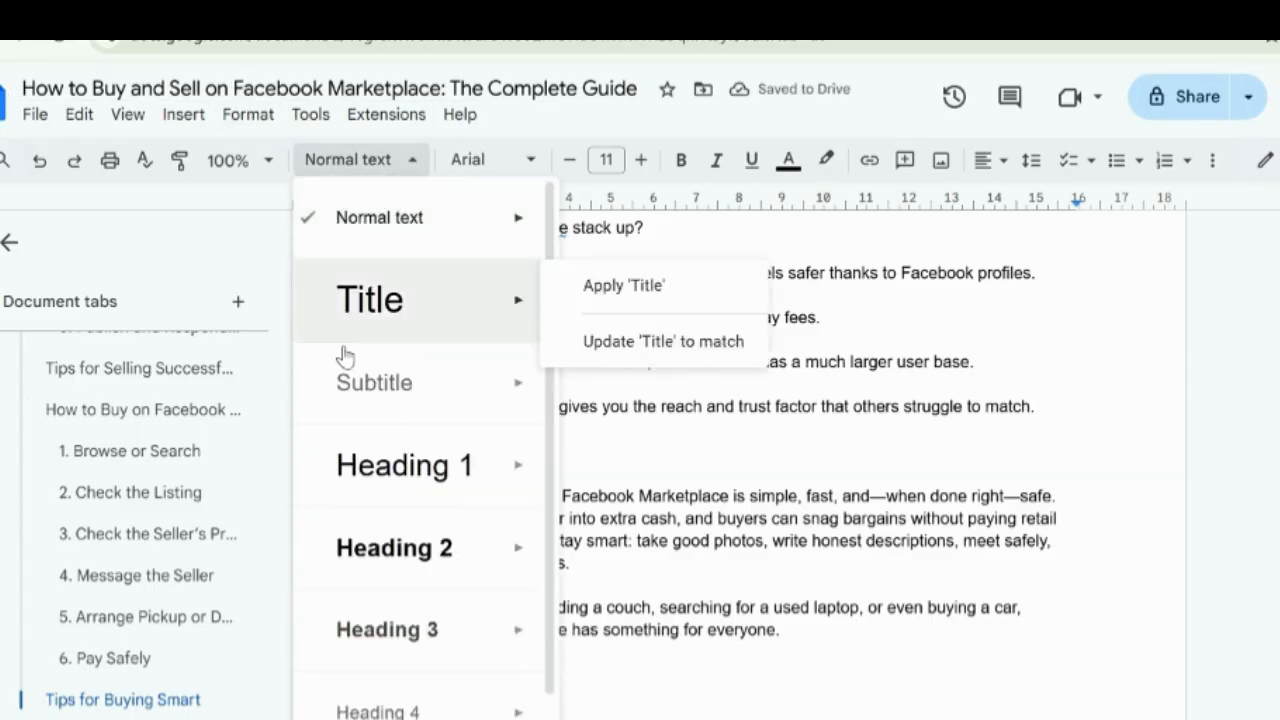
mouse_move(457, 574)
left_click(623, 536)
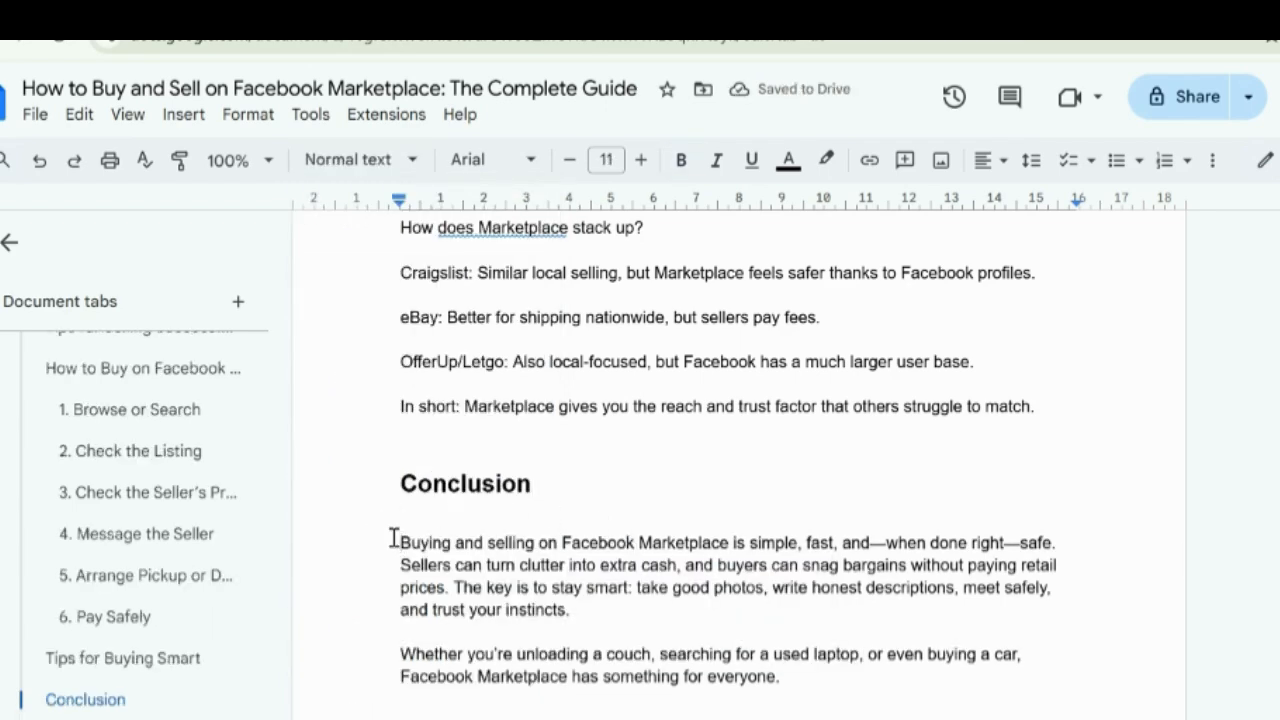
left_click(391, 486)
key("BackSpace")
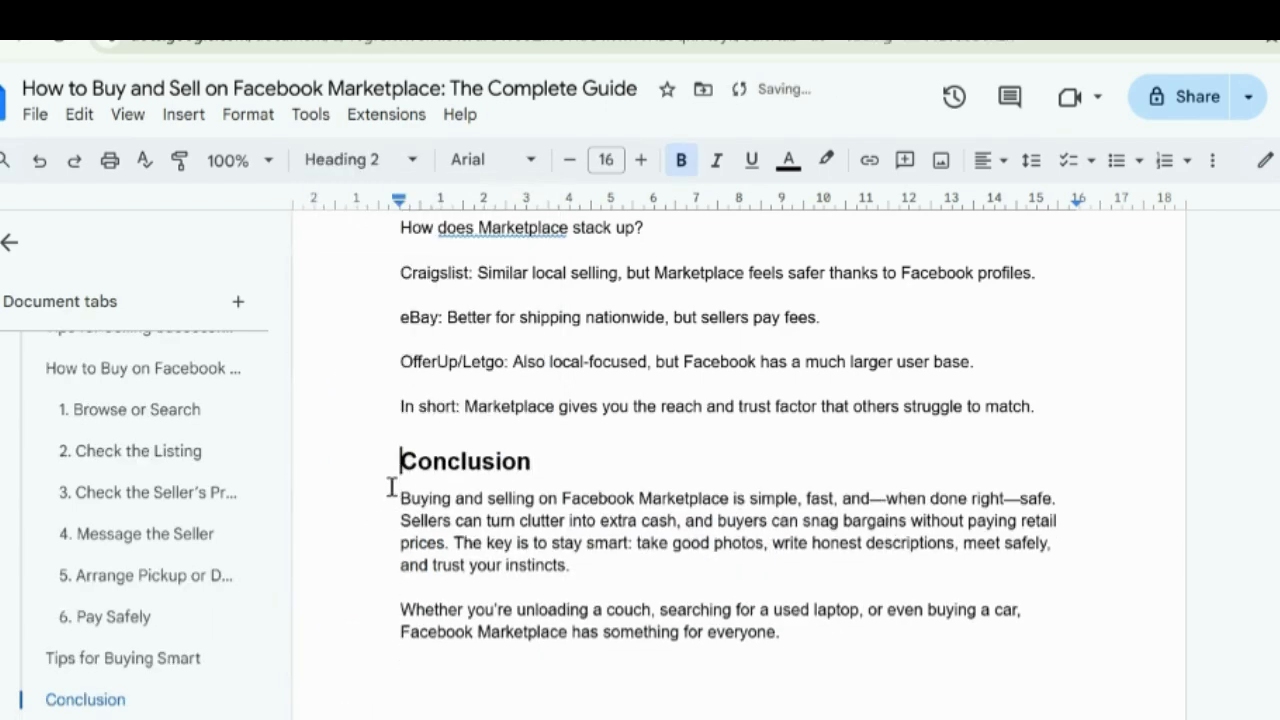
Review the document's headings, lists and remaining unformatted sections from the conclusion back up to the introduction
scroll(437, 497, "down", 2)
scroll(437, 497, "up", 10)
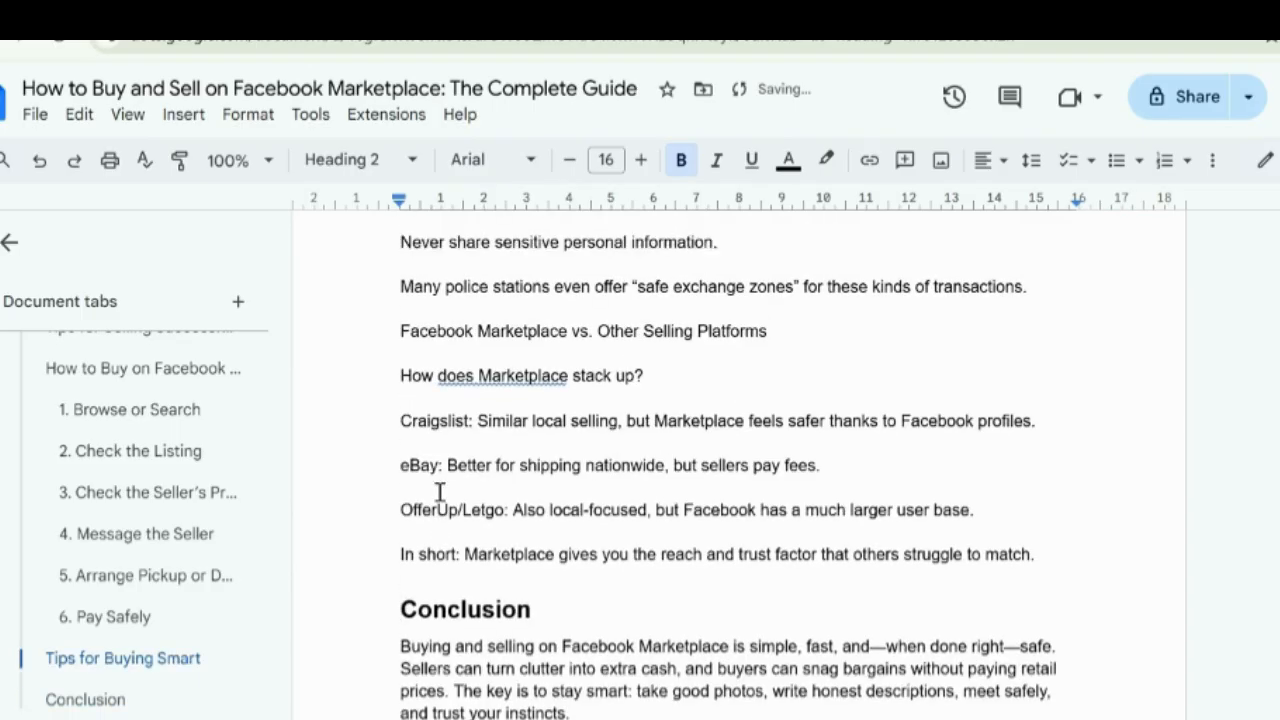
scroll(454, 490, "up", 15)
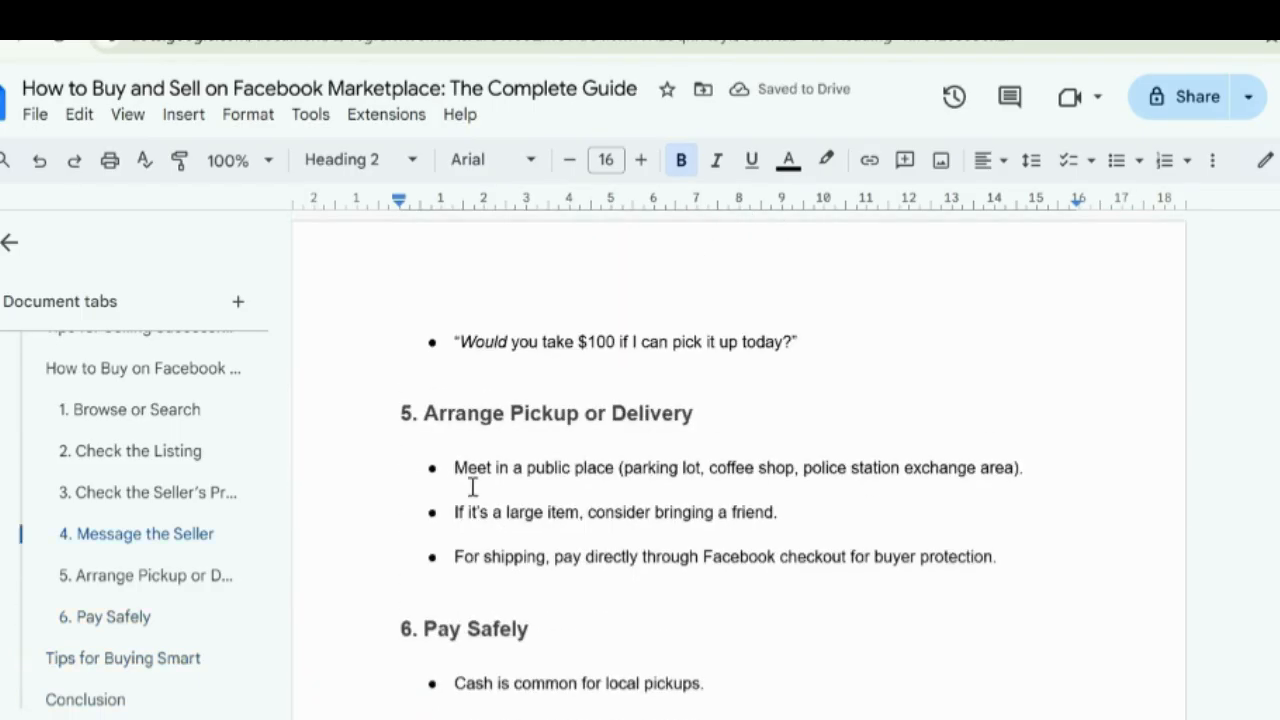
scroll(469, 486, "down", 5)
scroll(522, 497, "down", 15)
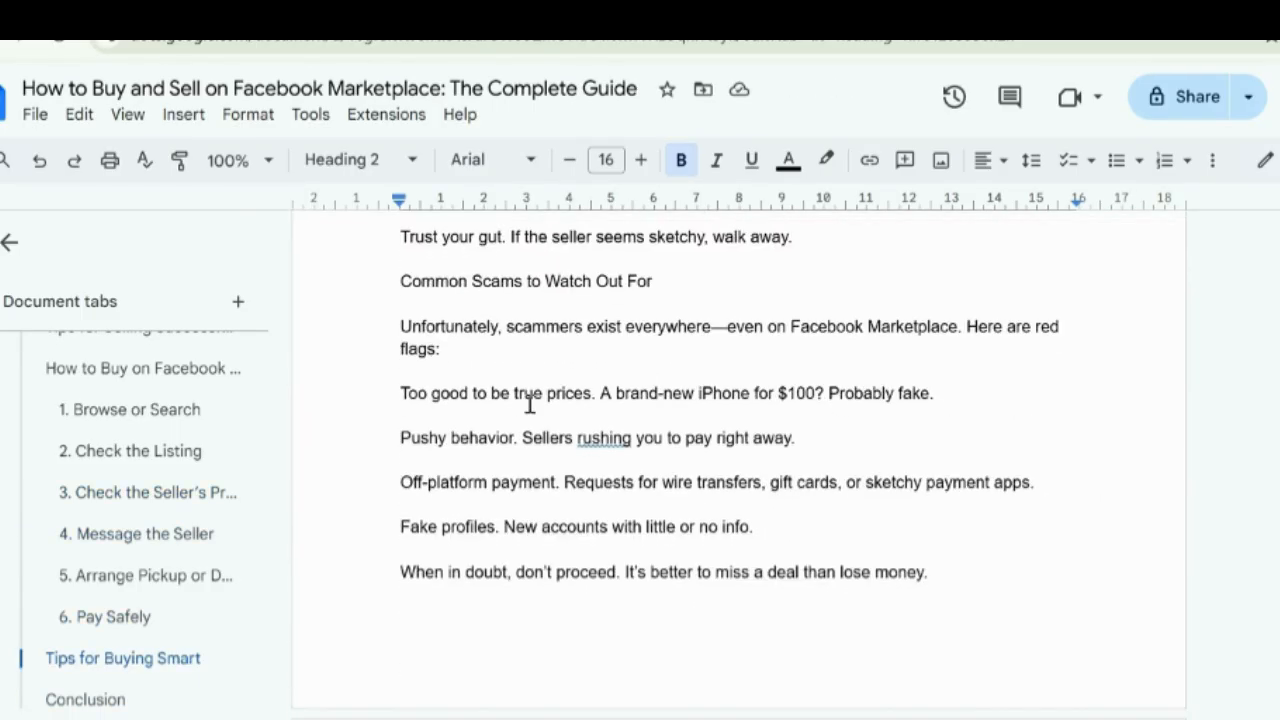
scroll(540, 600, "down", 5)
scroll(545, 540, "up", 12)
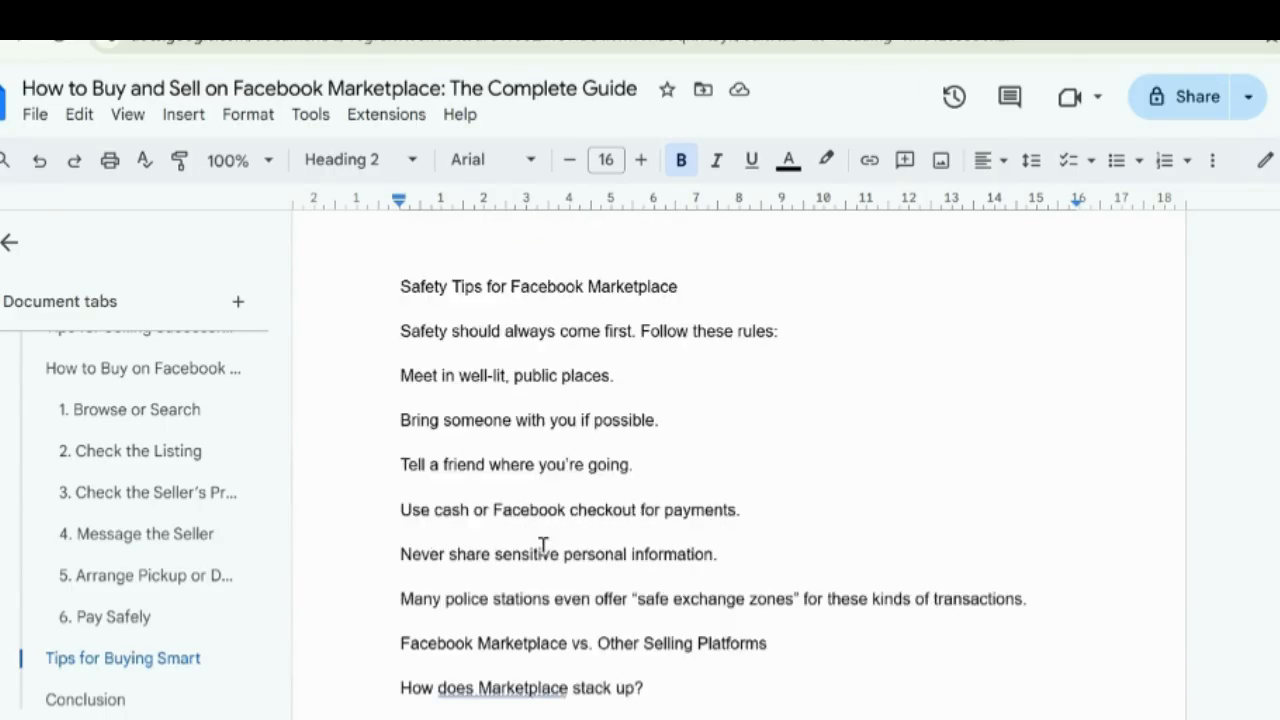
scroll(557, 501, "up", 20)
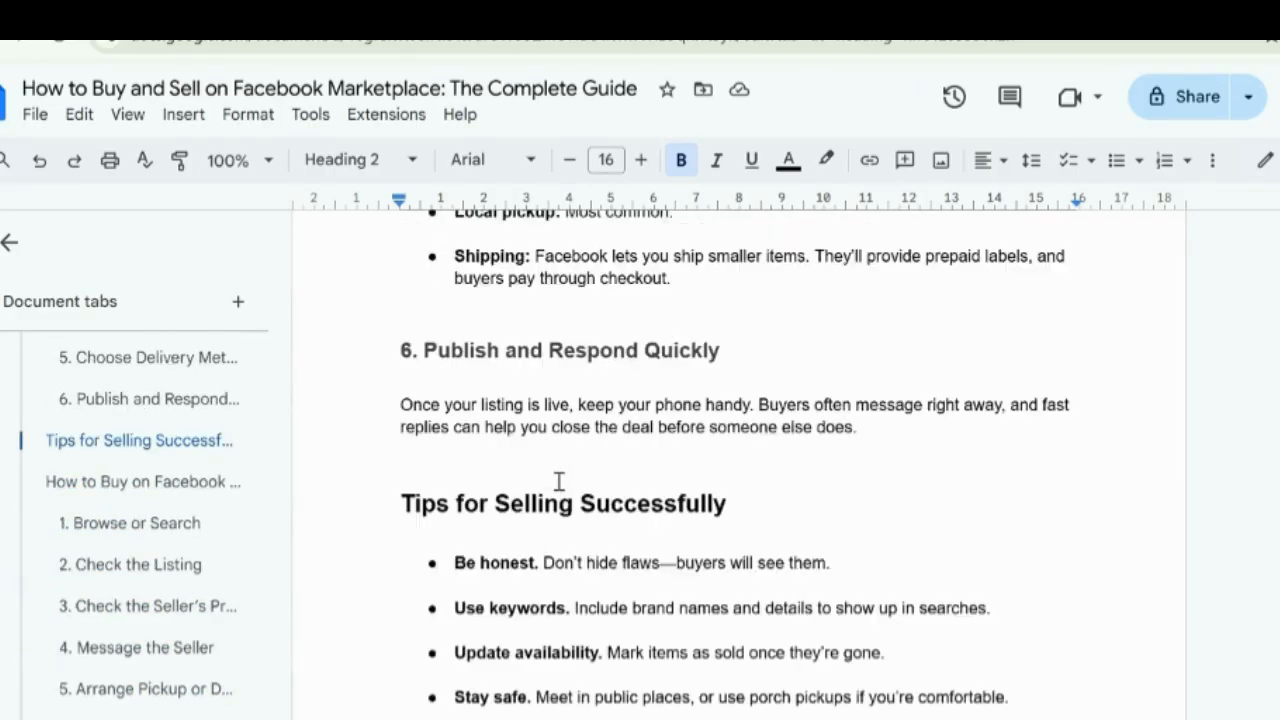
scroll(557, 478, "up", 10)
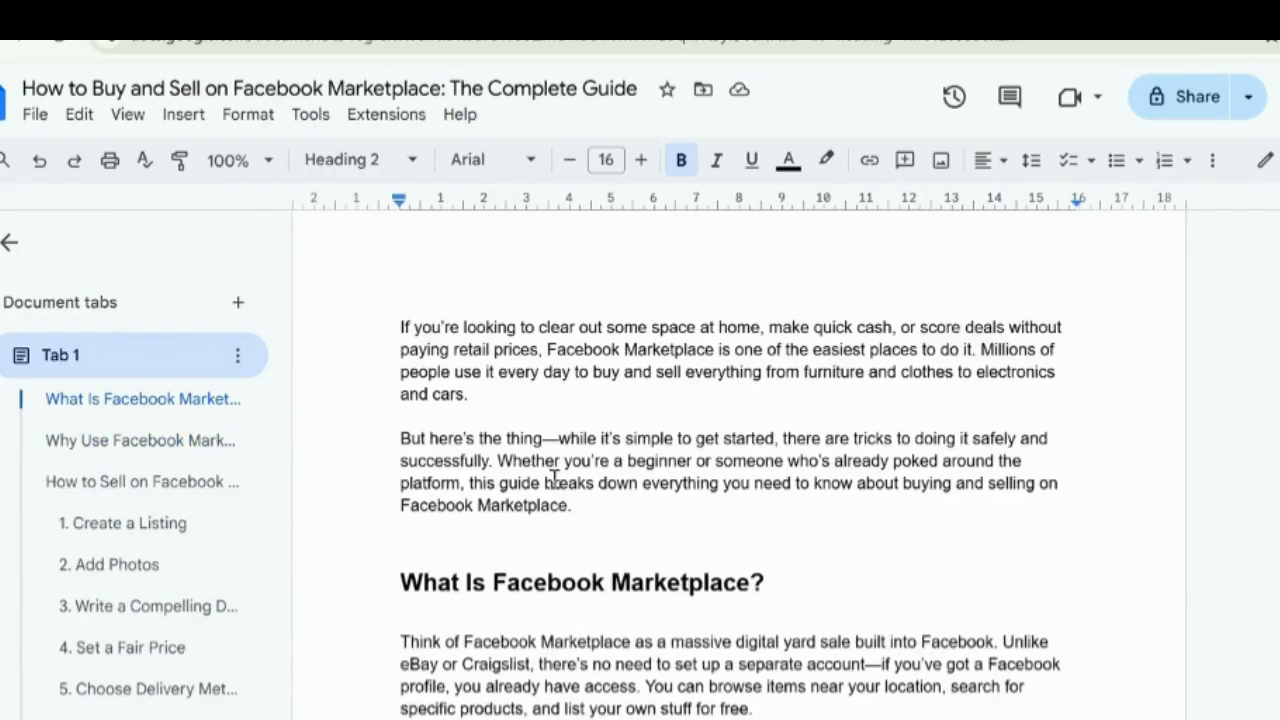